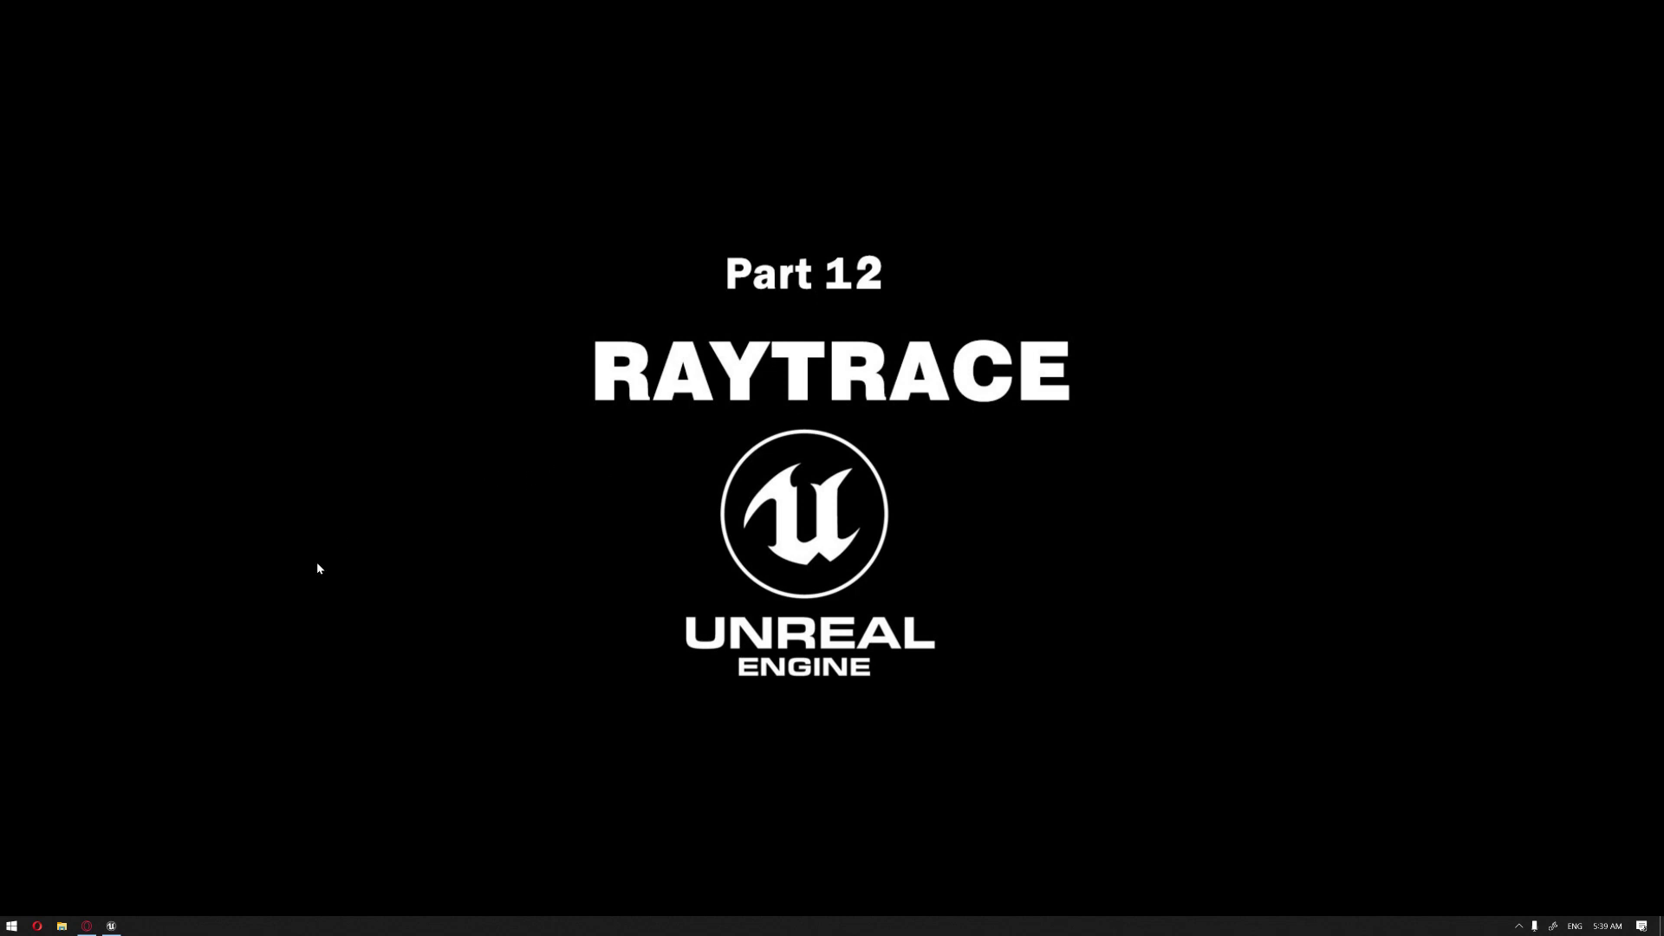
Step: Switch to Unreal Editor and set the project's default RHI for the Windows platform to DirectX 12
{"action": "left_click", "coordinate": [111, 926]}
{"action": "mouse_move", "coordinate": [890, 413]}
{"action": "right_mouse_down"}
{"action": "mouse_move", "coordinate": [780, 413]}
{"action": "mouse_move", "coordinate": [867, 408]}
{"action": "right_mouse_up"}
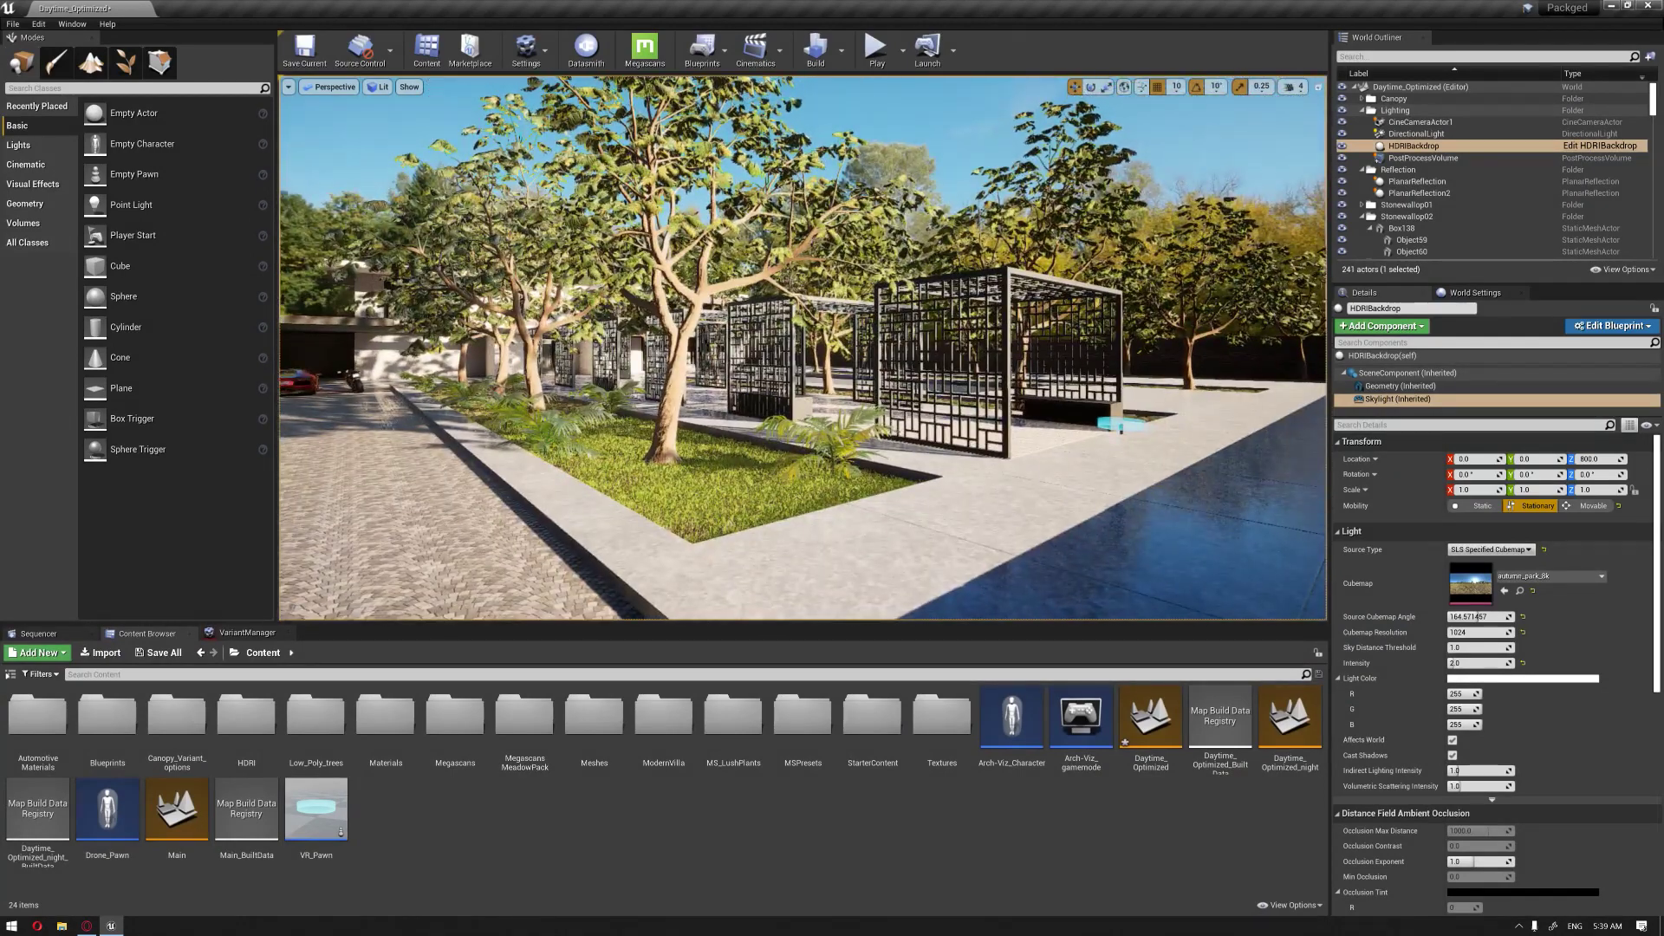
{"action": "left_click", "coordinate": [40, 24]}
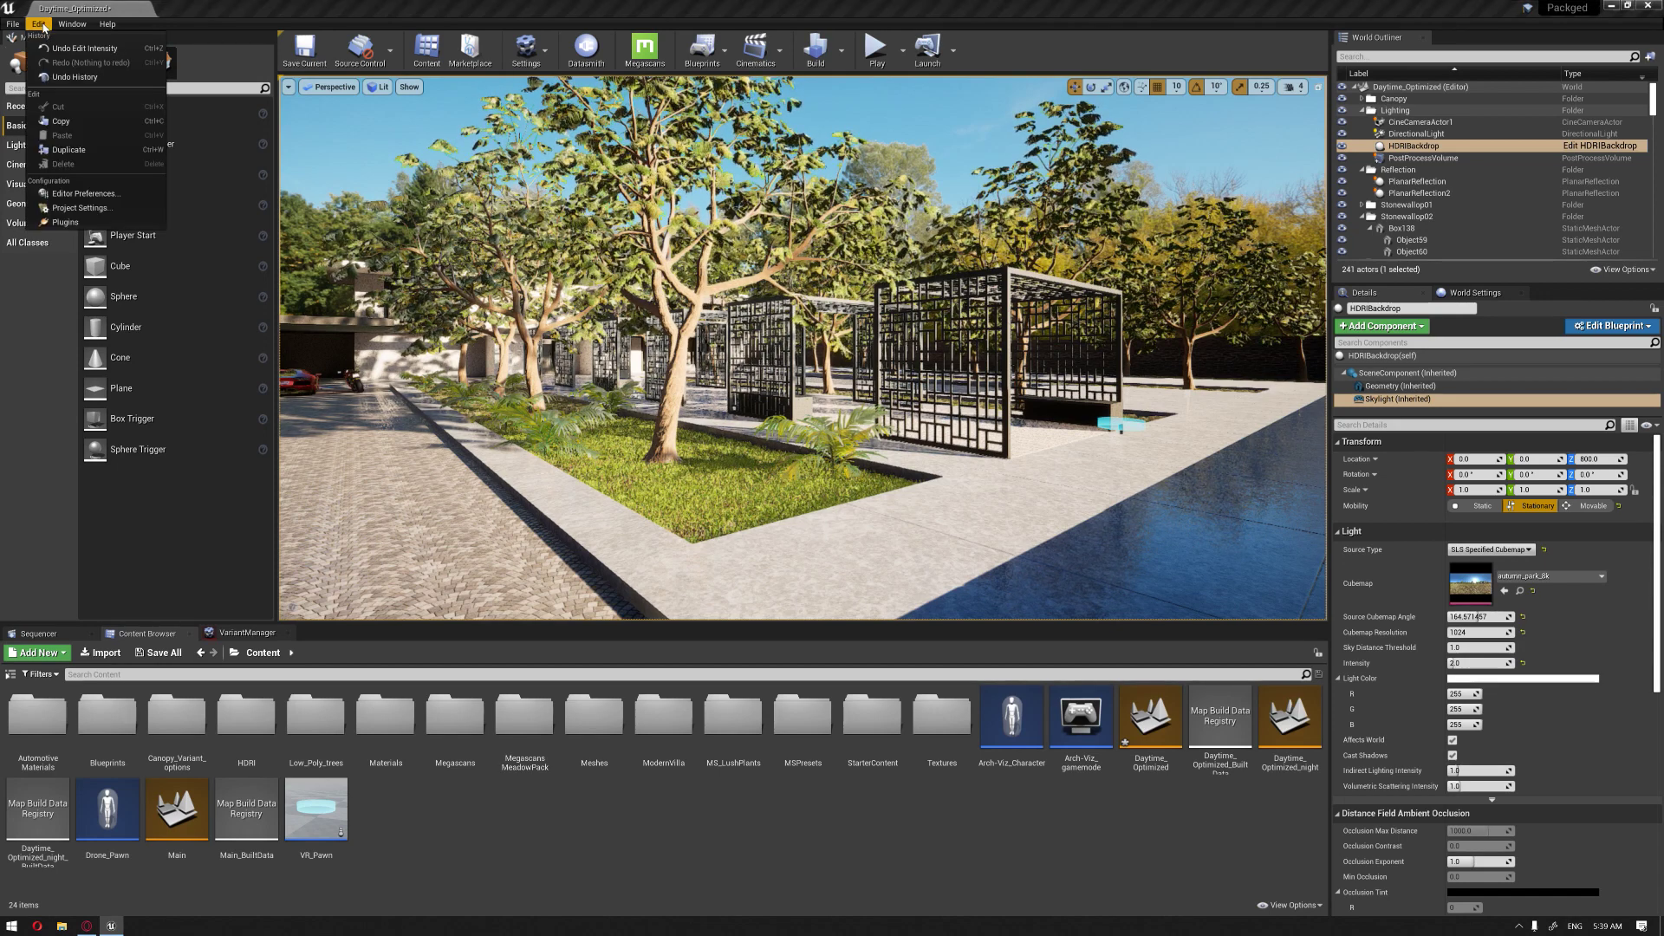
{"action": "left_click", "coordinate": [80, 208]}
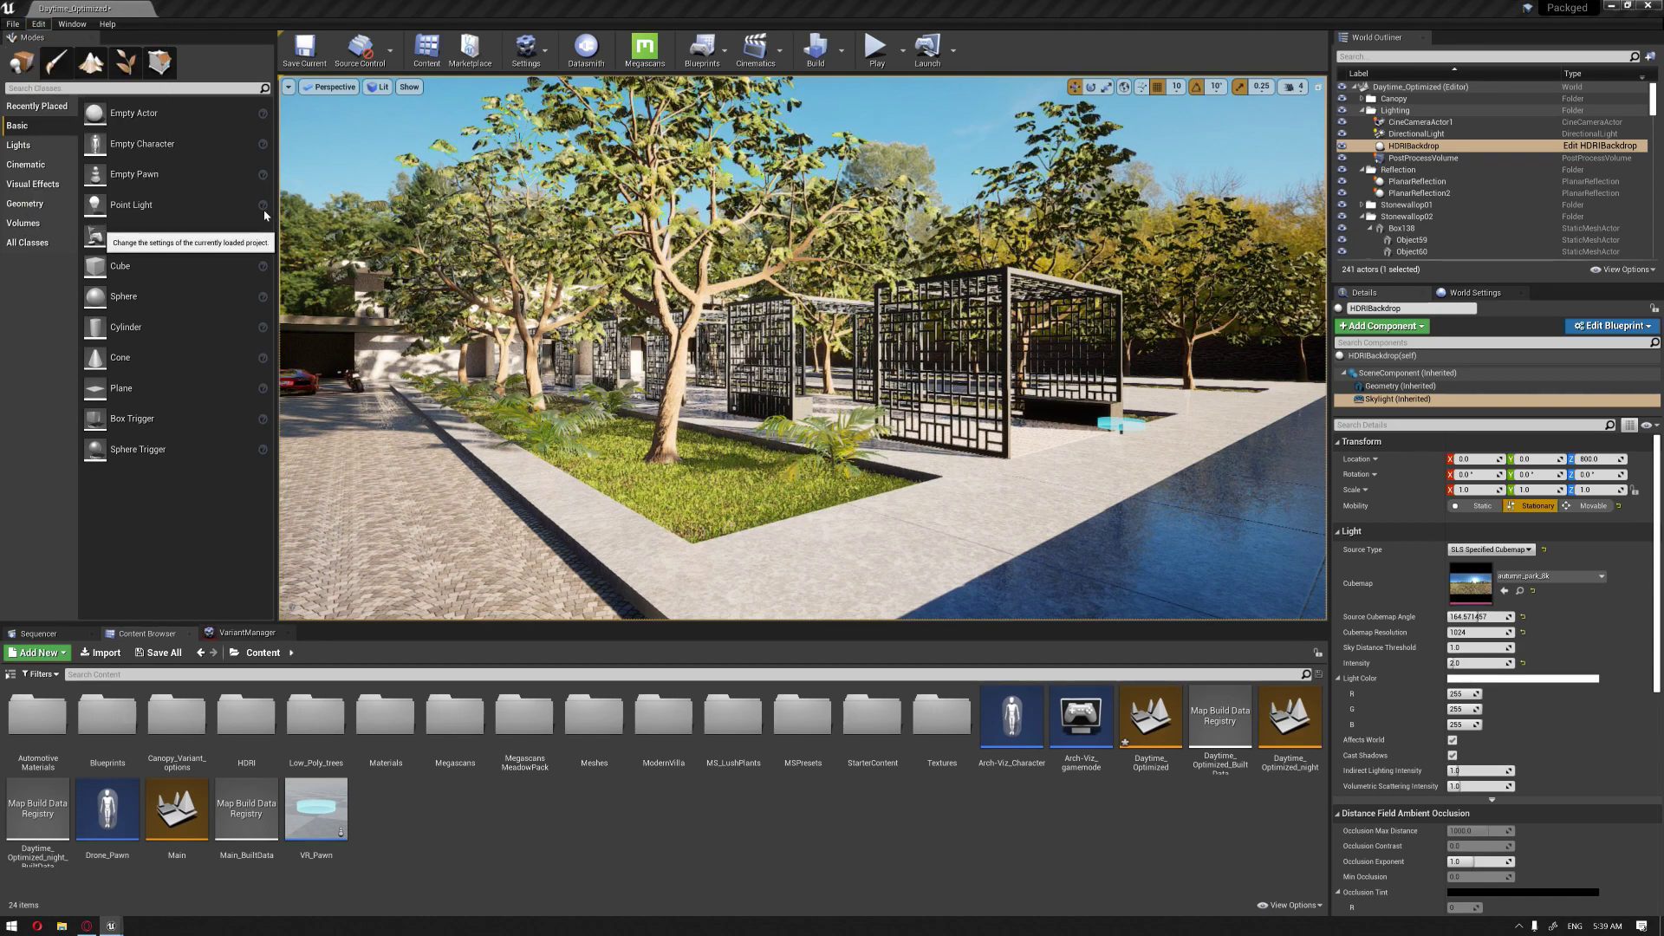
{"action": "scroll", "coordinate": [347, 403], "scroll_direction": "down", "scroll_amount": 2}
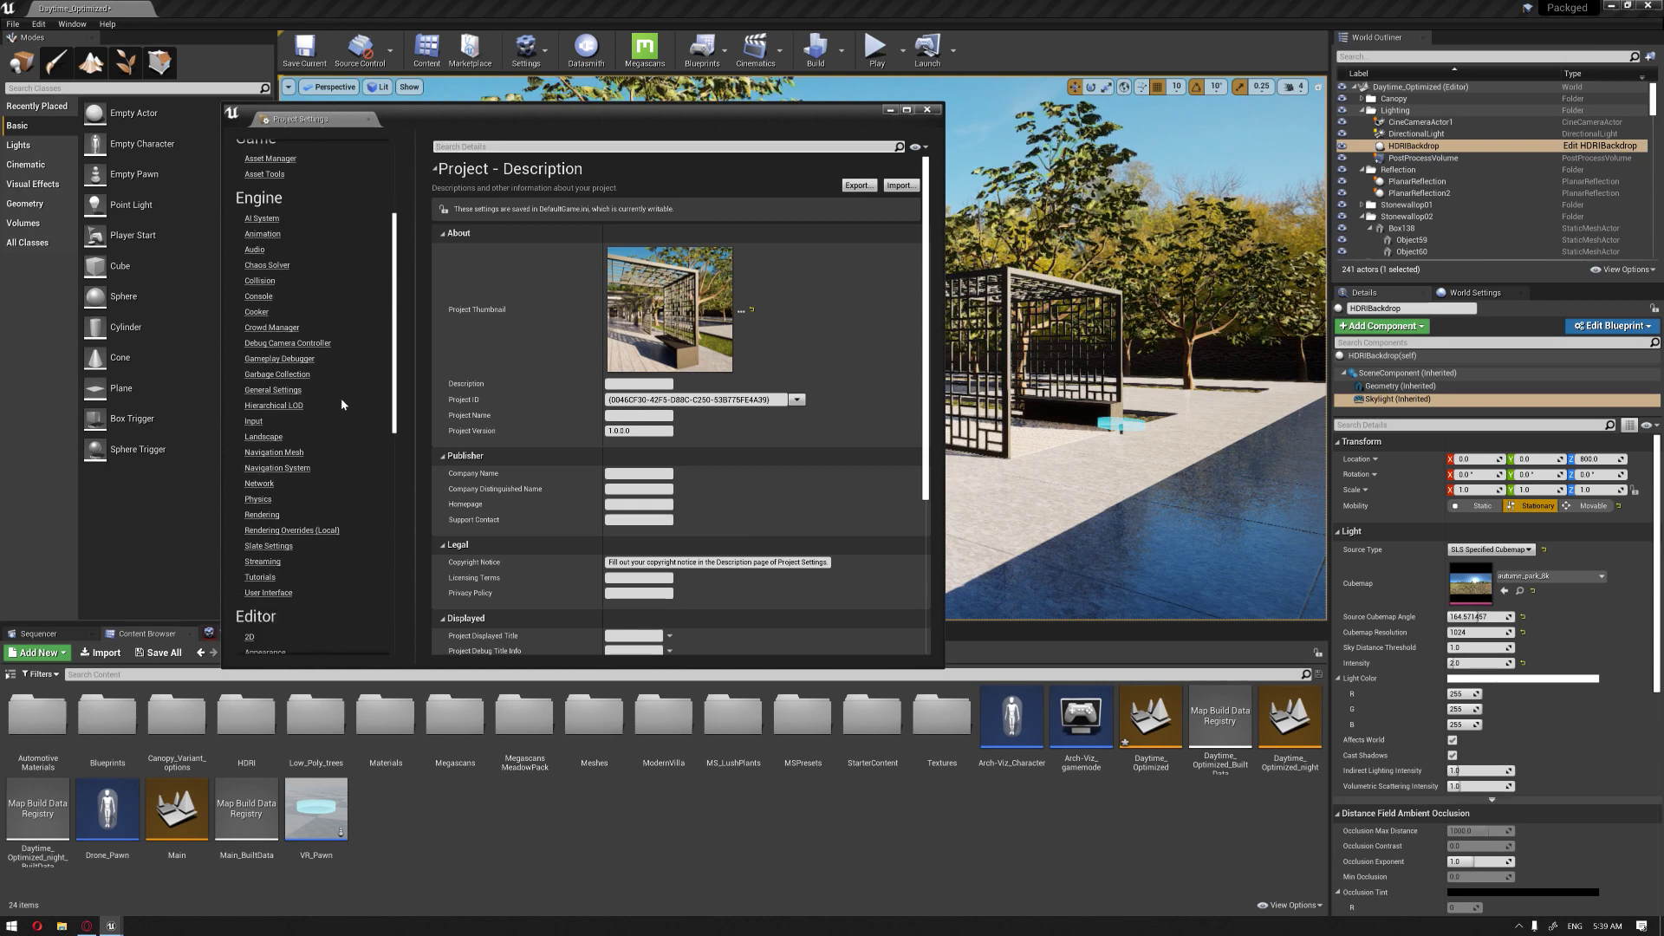
{"action": "scroll", "coordinate": [340, 403], "scroll_direction": "down", "scroll_amount": 3}
{"action": "scroll", "coordinate": [308, 454], "scroll_direction": "down", "scroll_amount": 2}
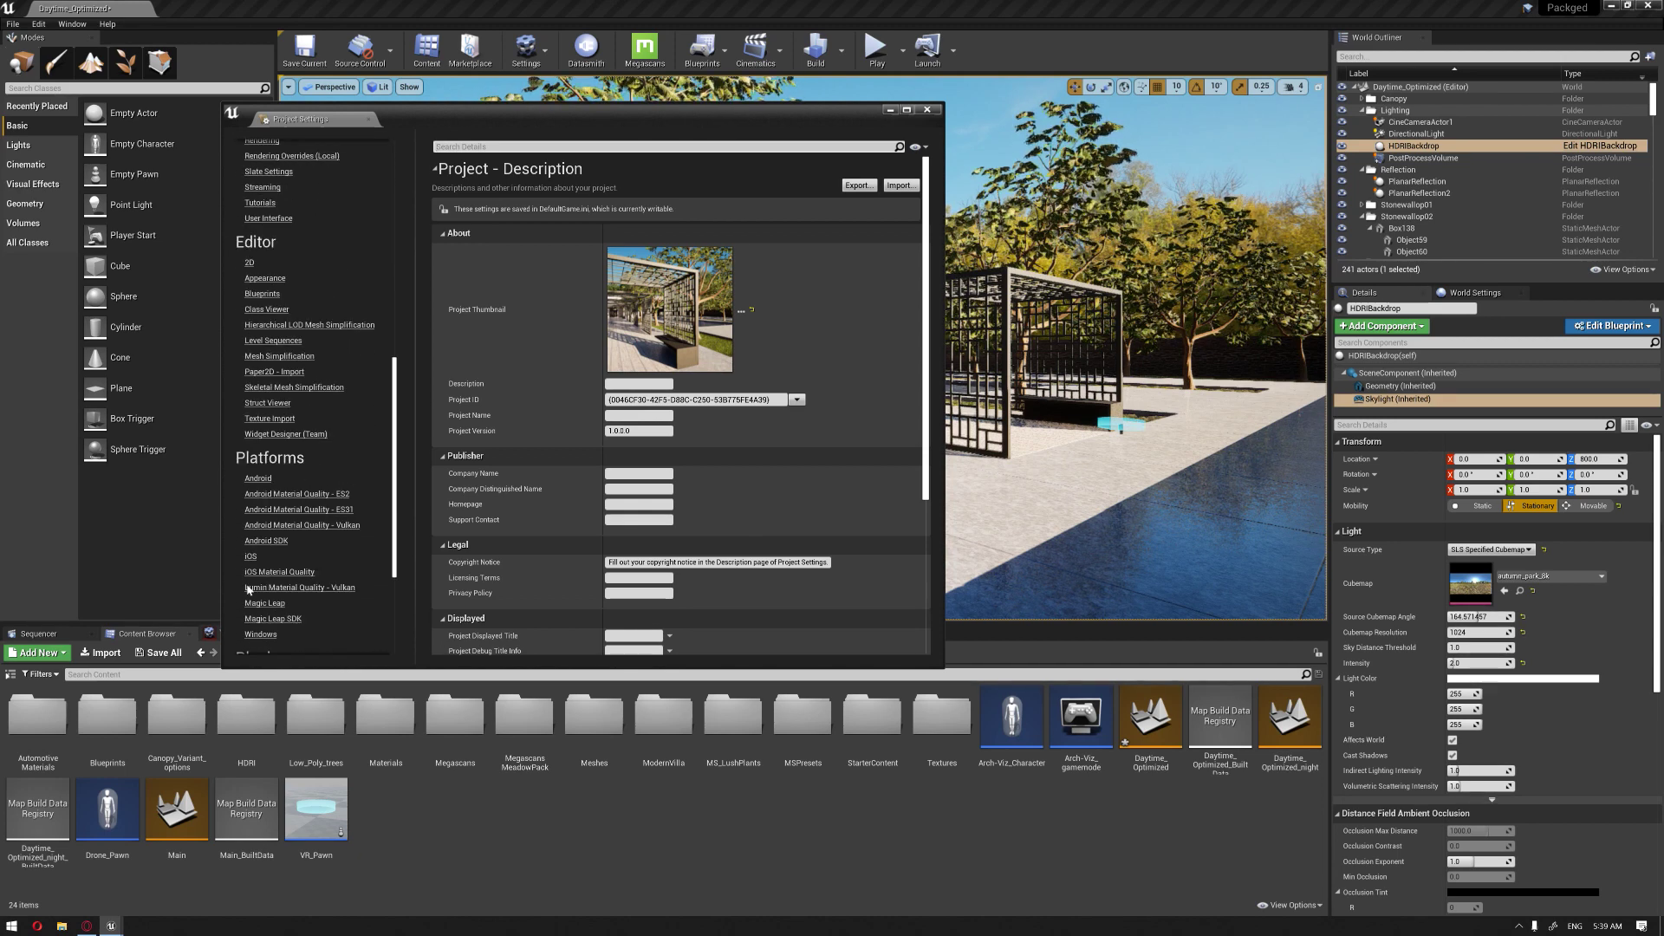
{"action": "left_click", "coordinate": [260, 635]}
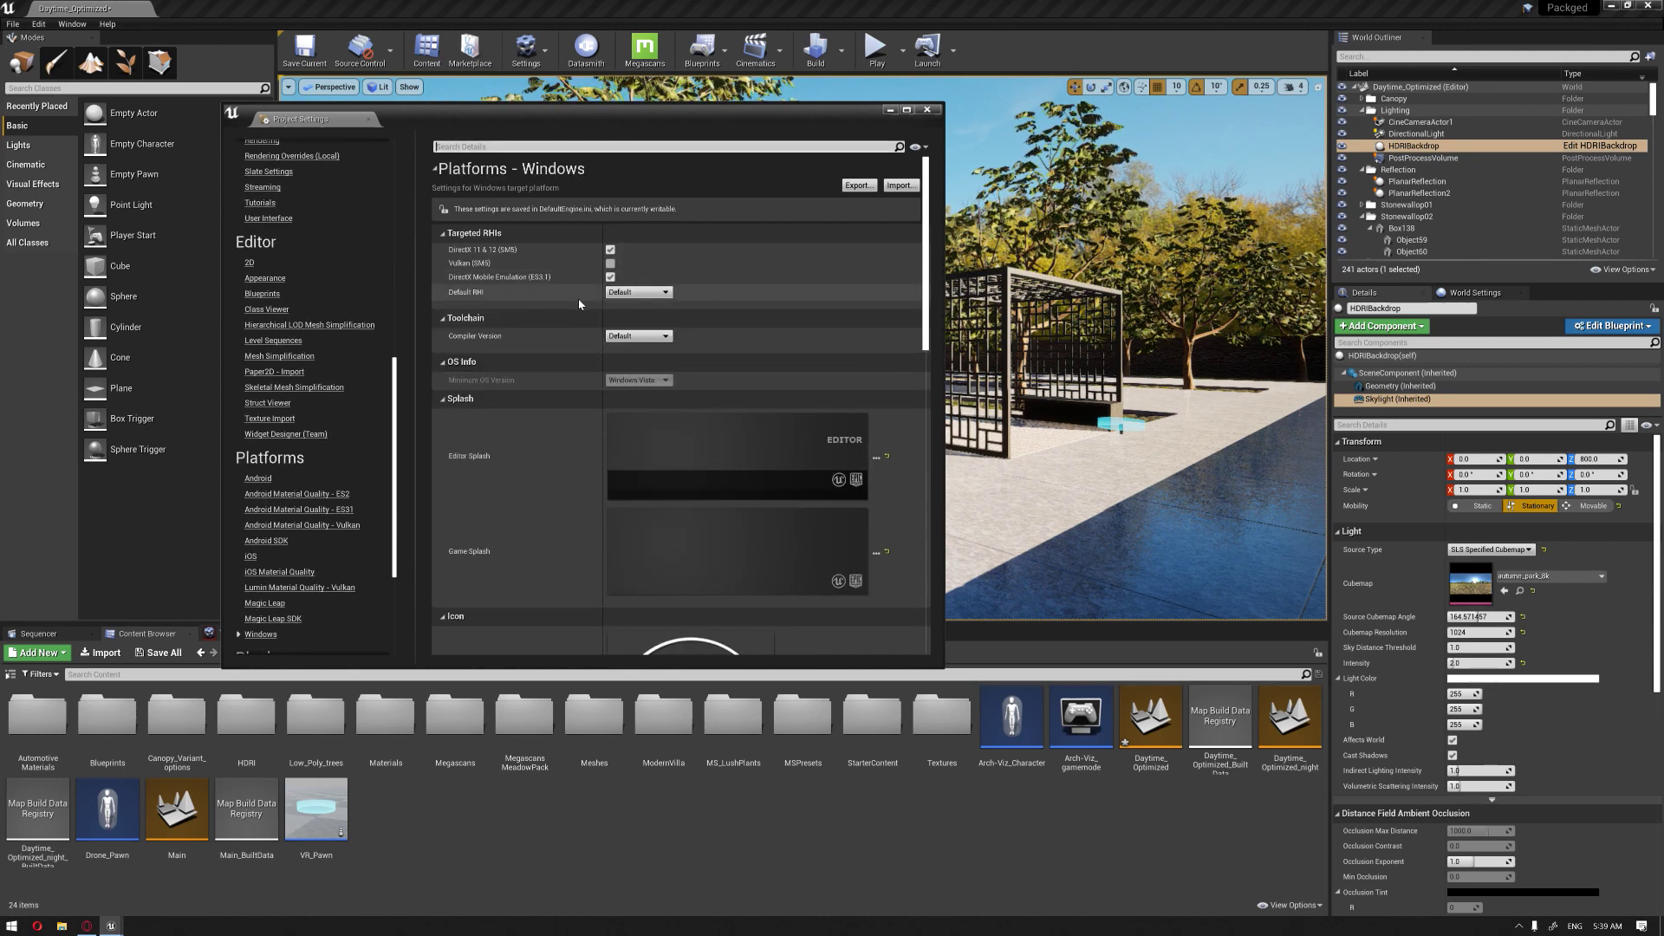
{"action": "left_click", "coordinate": [639, 293]}
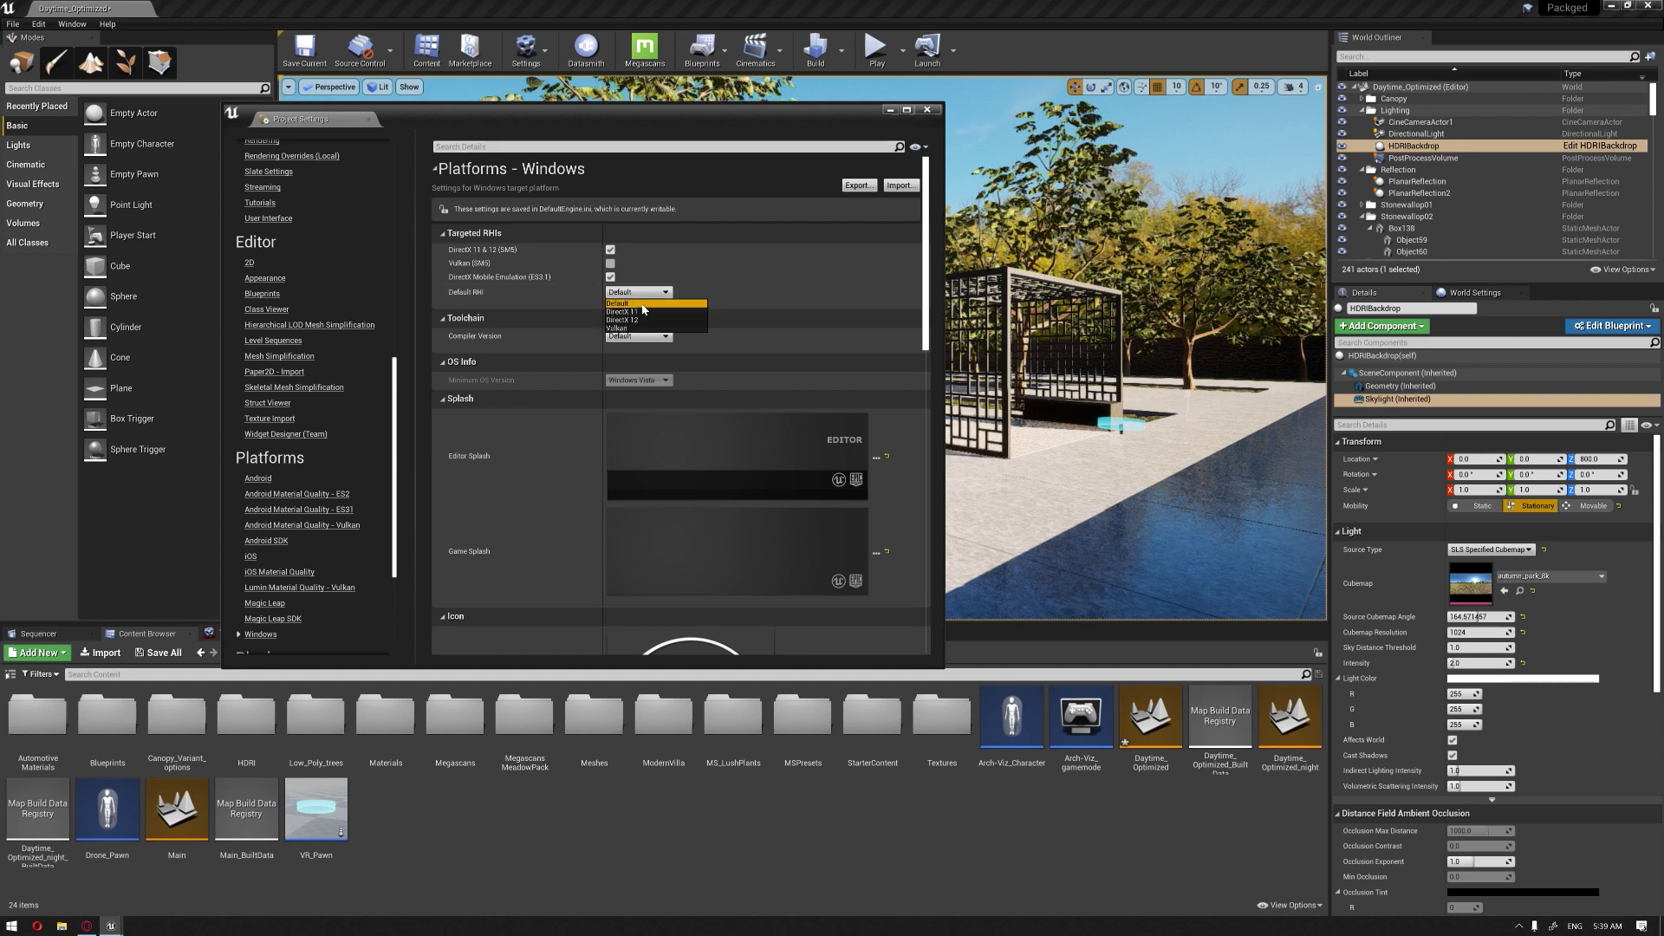
{"action": "left_click", "coordinate": [622, 320]}
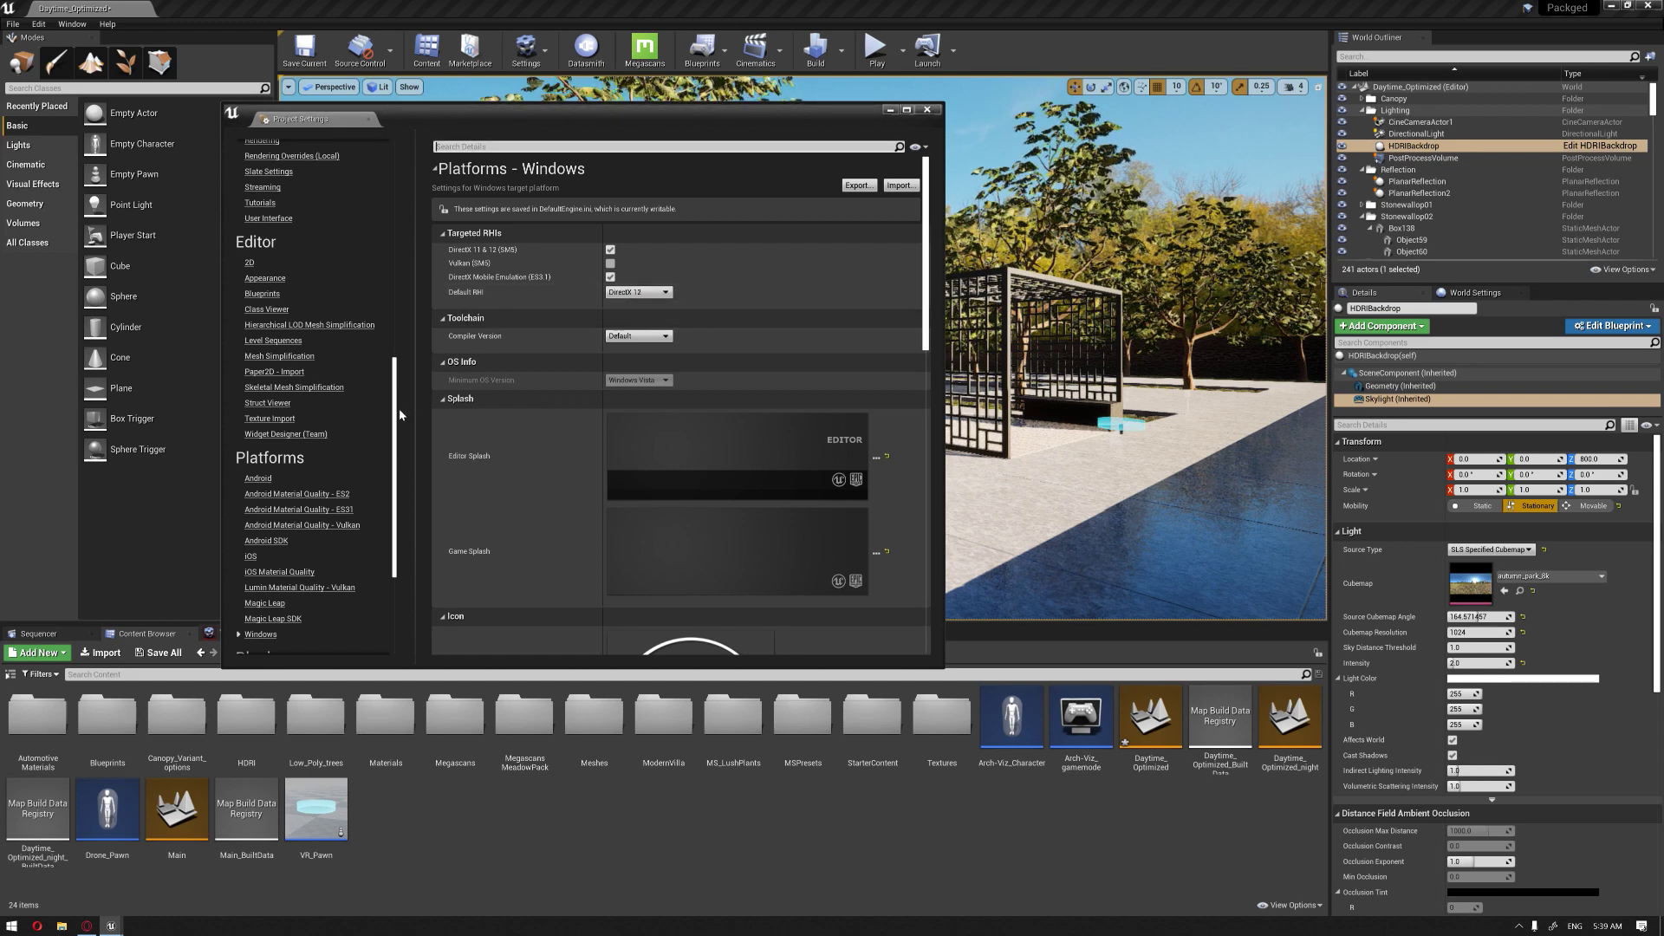
Step: Find the Ray Tracing option in the project's rendering settings, enable it, and restart the editor to apply it
{"action": "left_click_drag", "start_coordinate": [399, 414], "coordinate": [408, 304]}
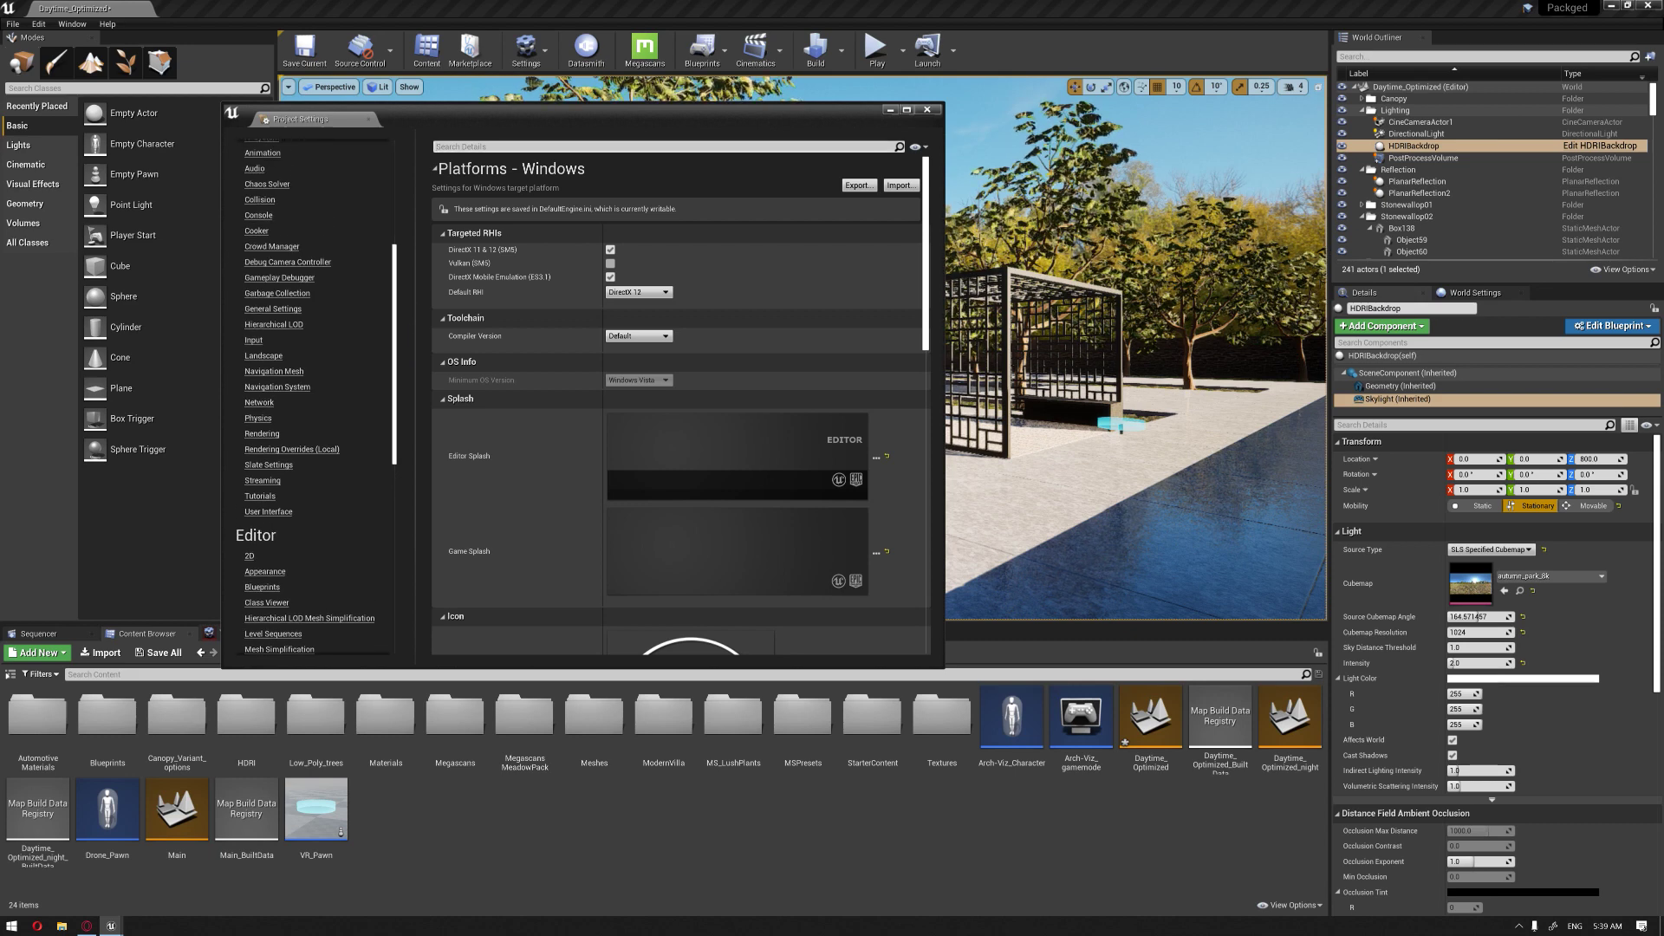
{"action": "left_click", "coordinate": [607, 146]}
{"action": "type", "text": "rayt"}
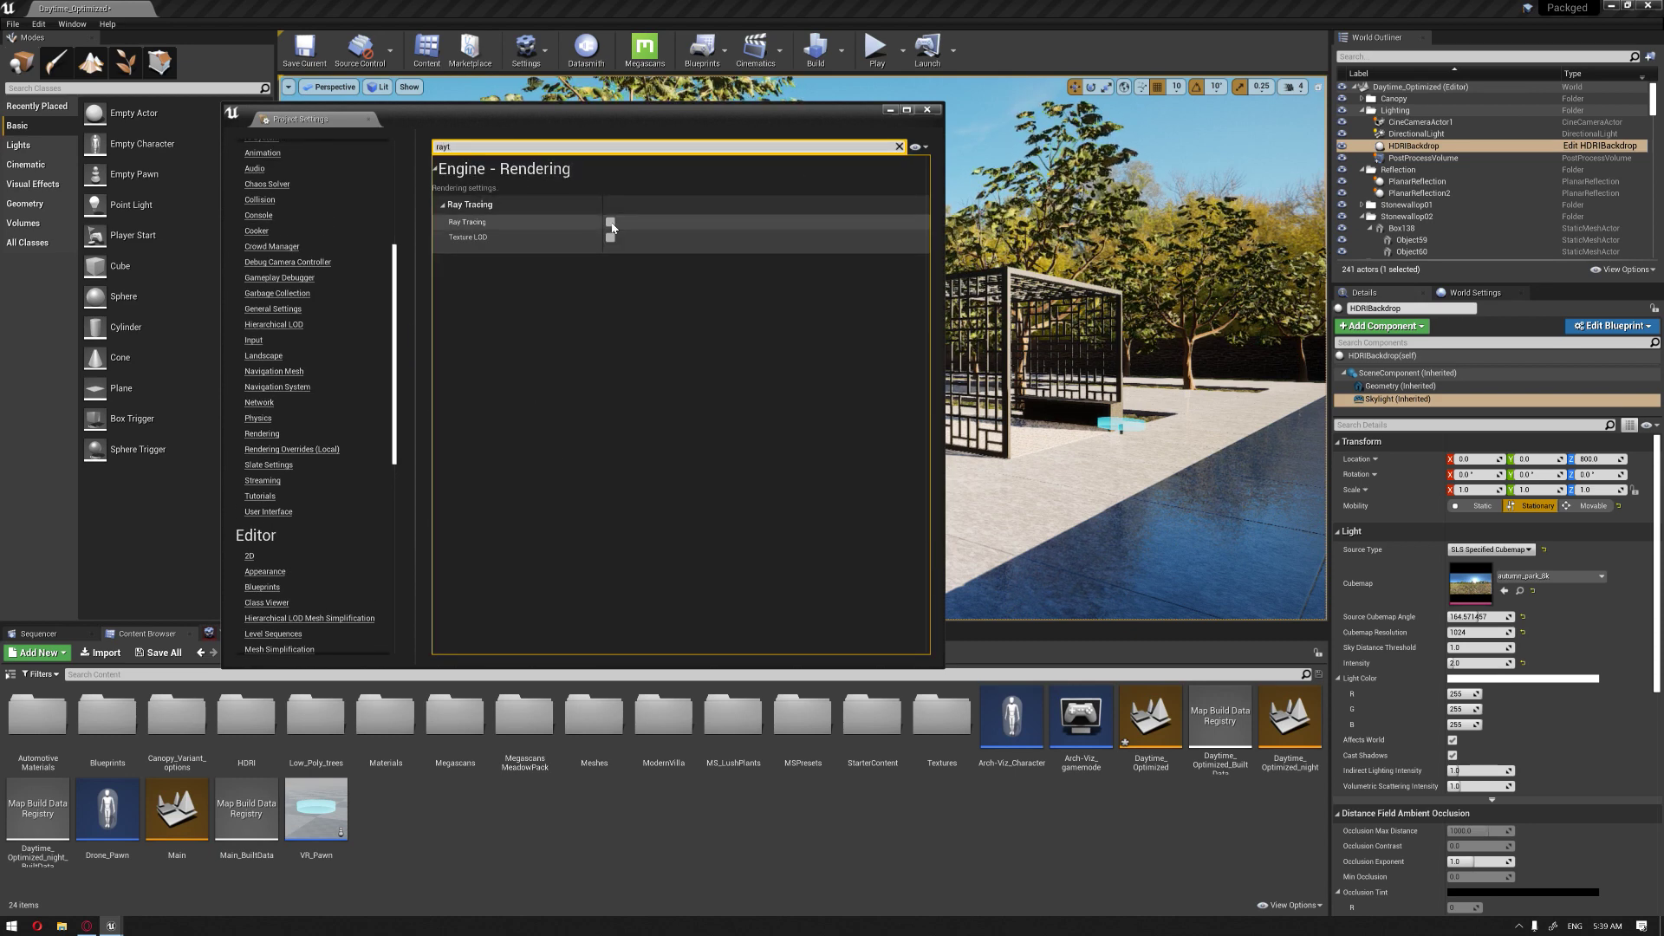
{"action": "left_click", "coordinate": [611, 223]}
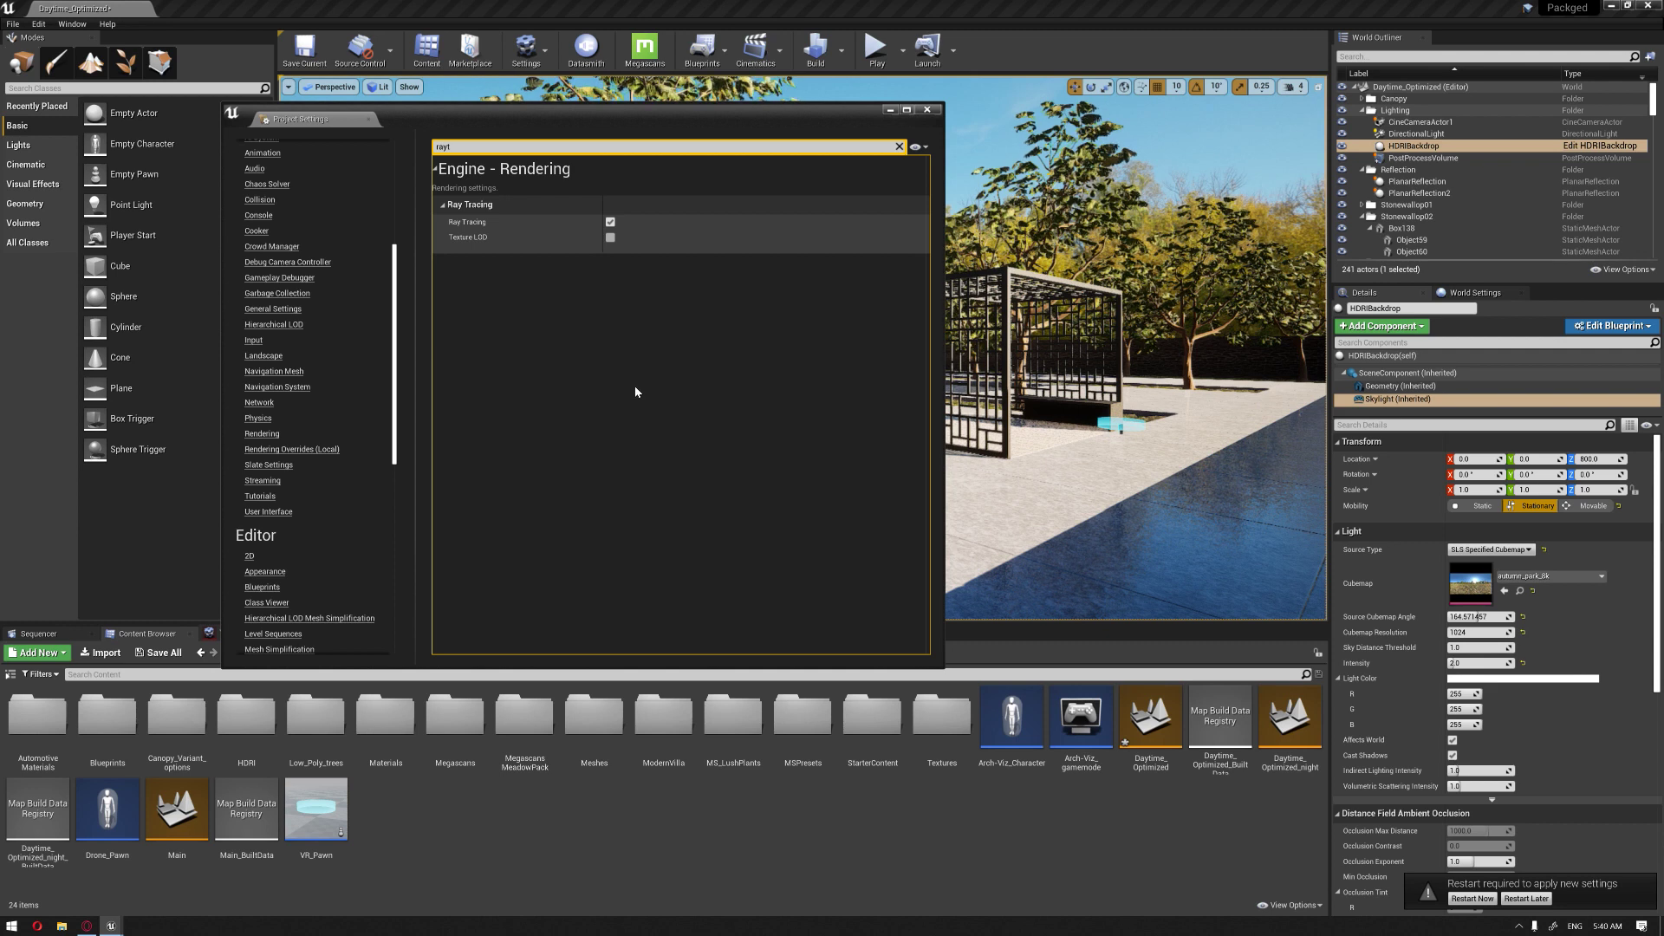
{"action": "left_click", "coordinate": [1476, 900]}
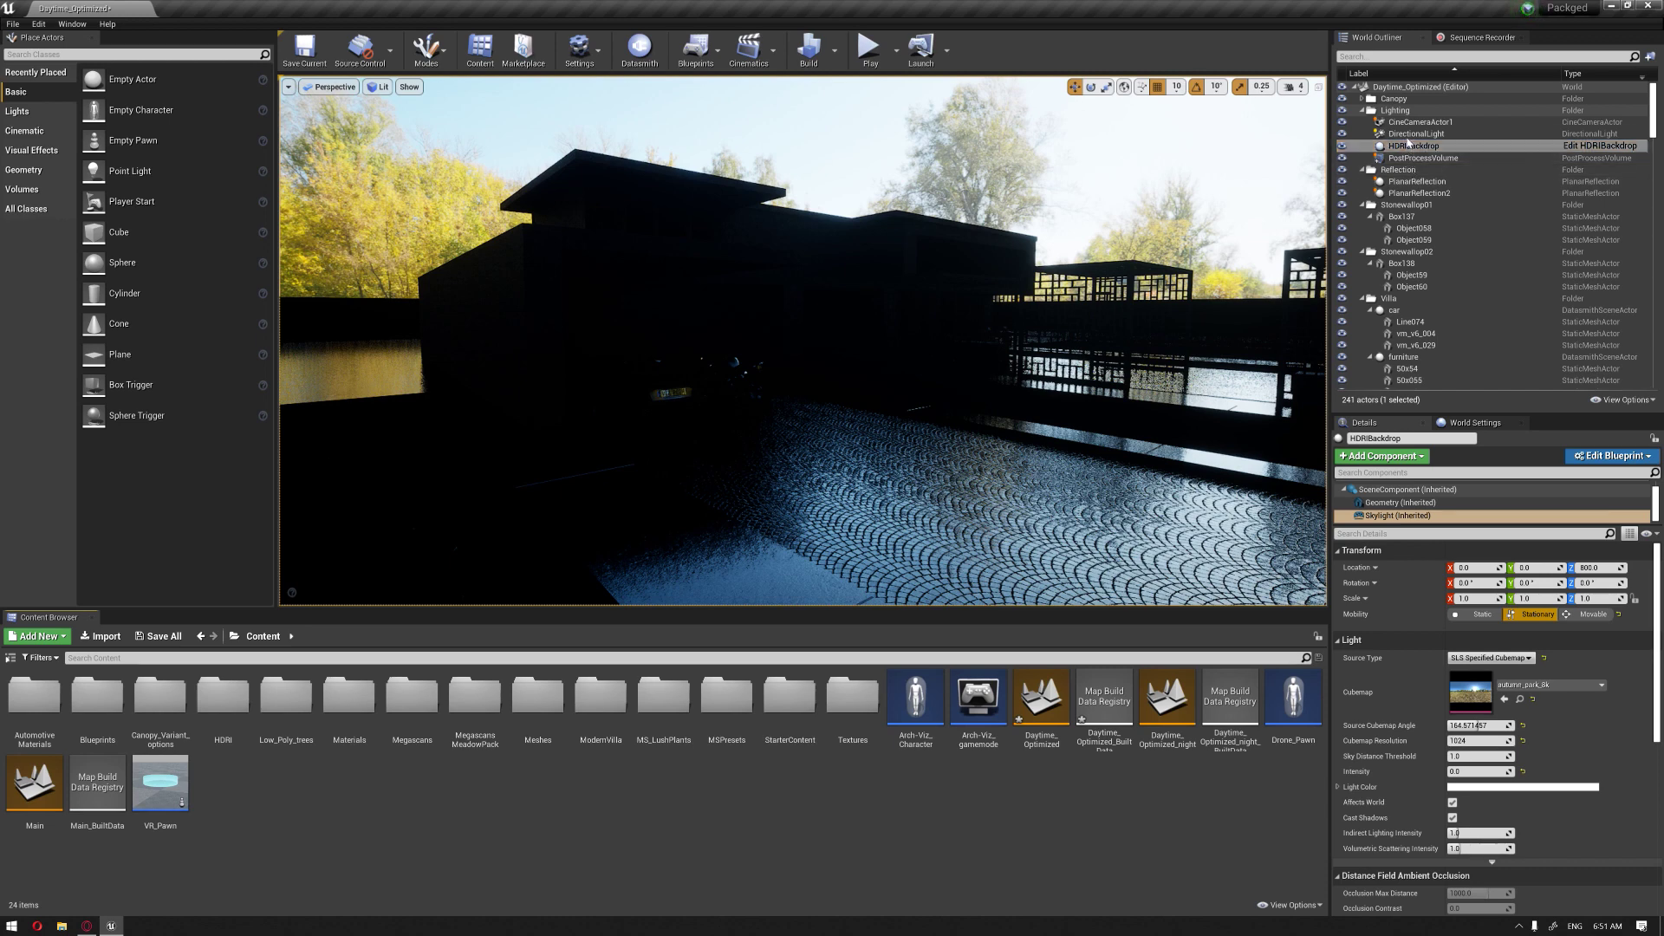
Step: Set the light intensity of the HDRIBackdrop's Skylight component to 1
{"action": "left_click", "coordinate": [1415, 134]}
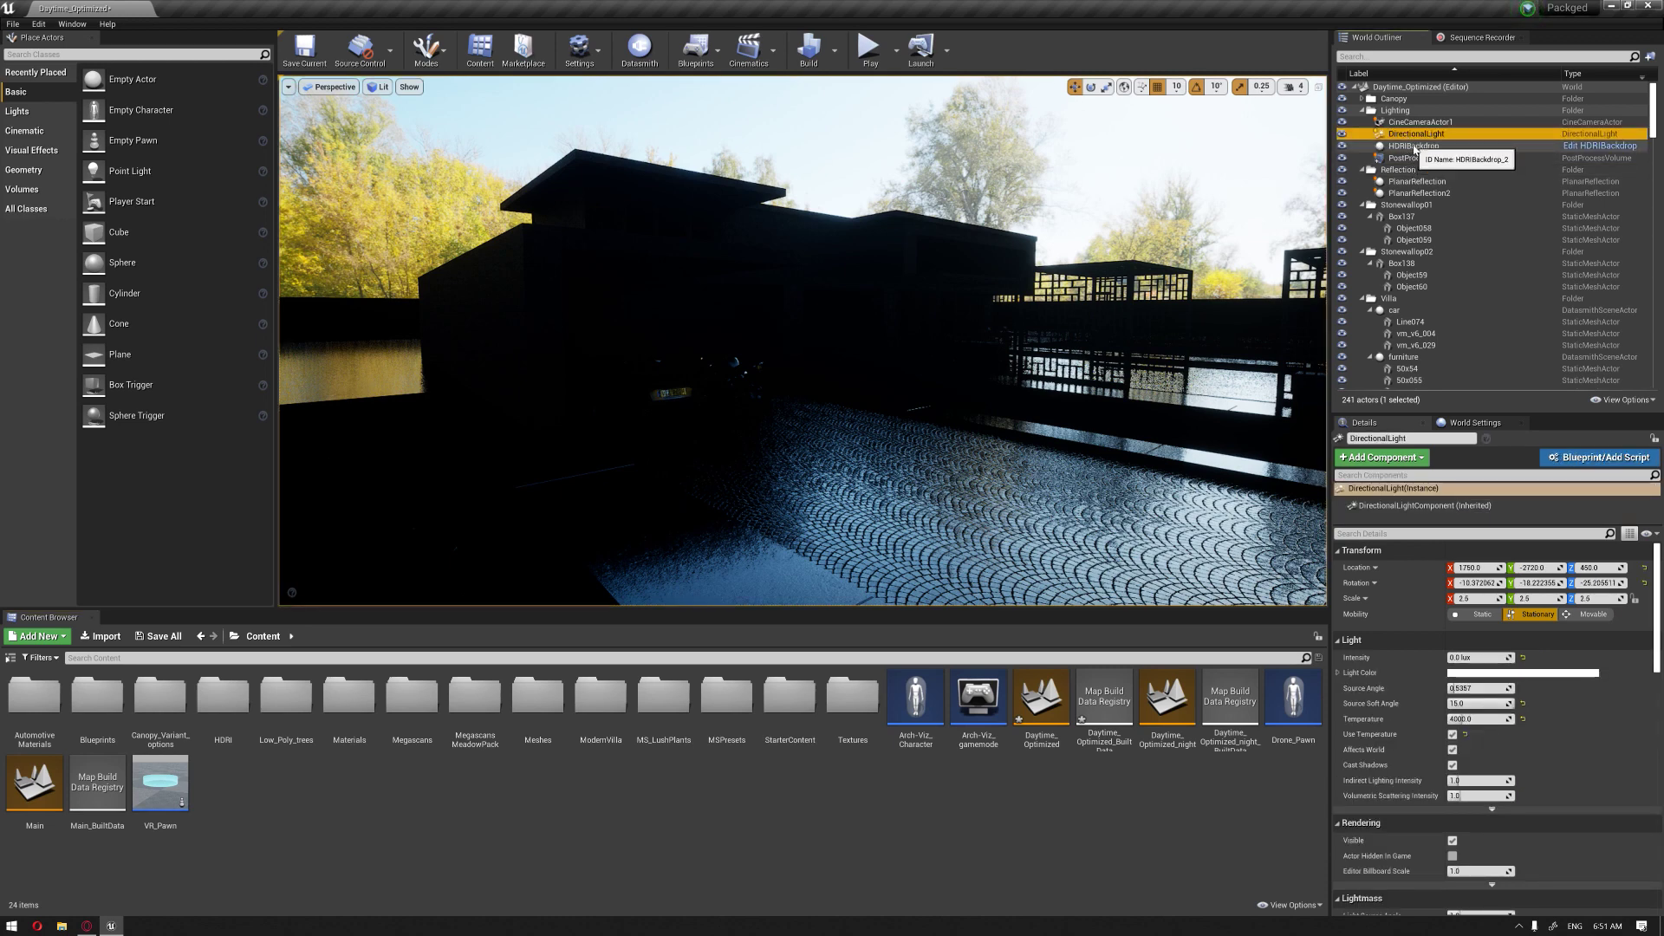
{"action": "left_click", "coordinate": [1415, 147]}
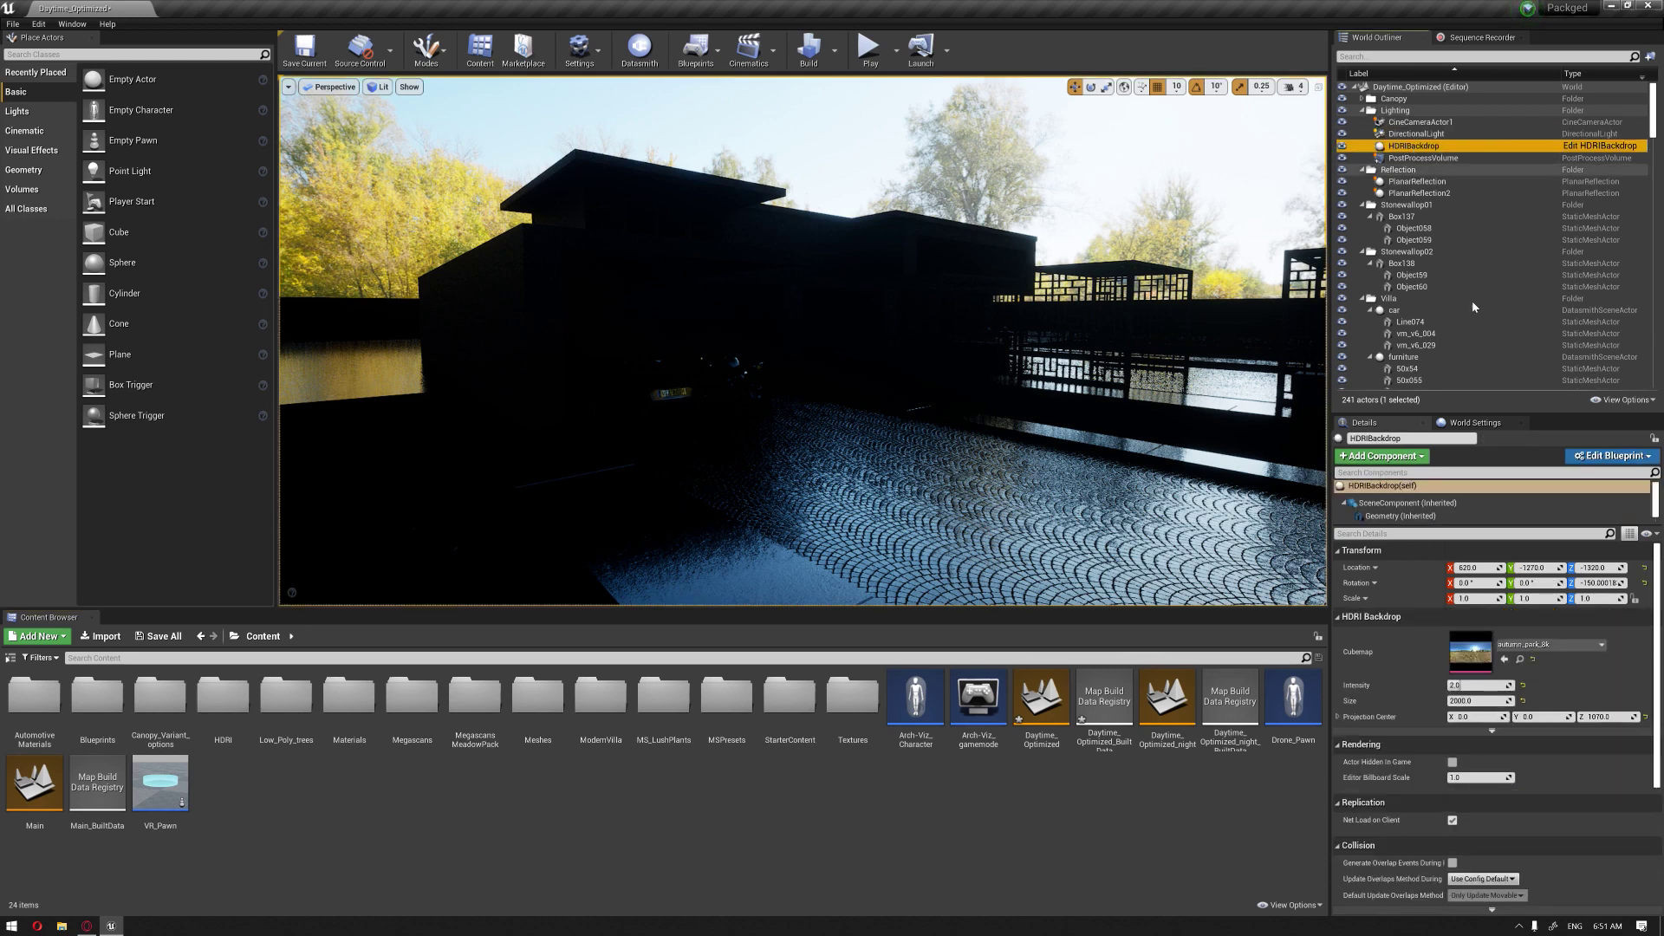
{"action": "scroll", "coordinate": [1422, 510], "scroll_direction": "down", "scroll_amount": 1}
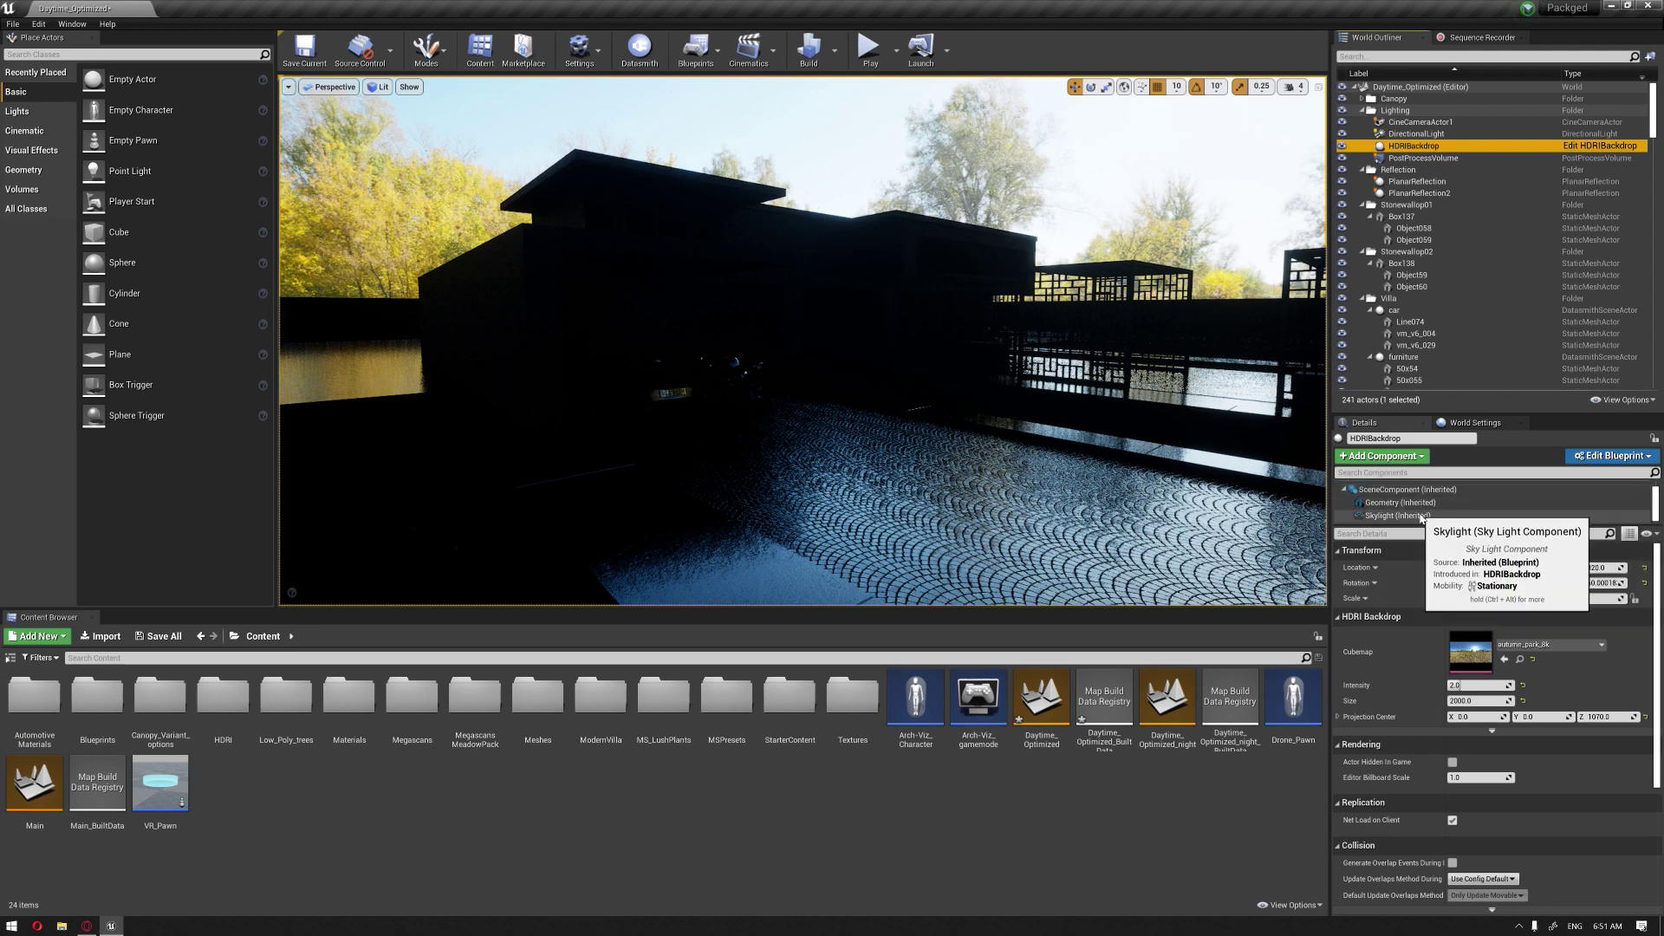
{"action": "left_click", "coordinate": [1404, 516]}
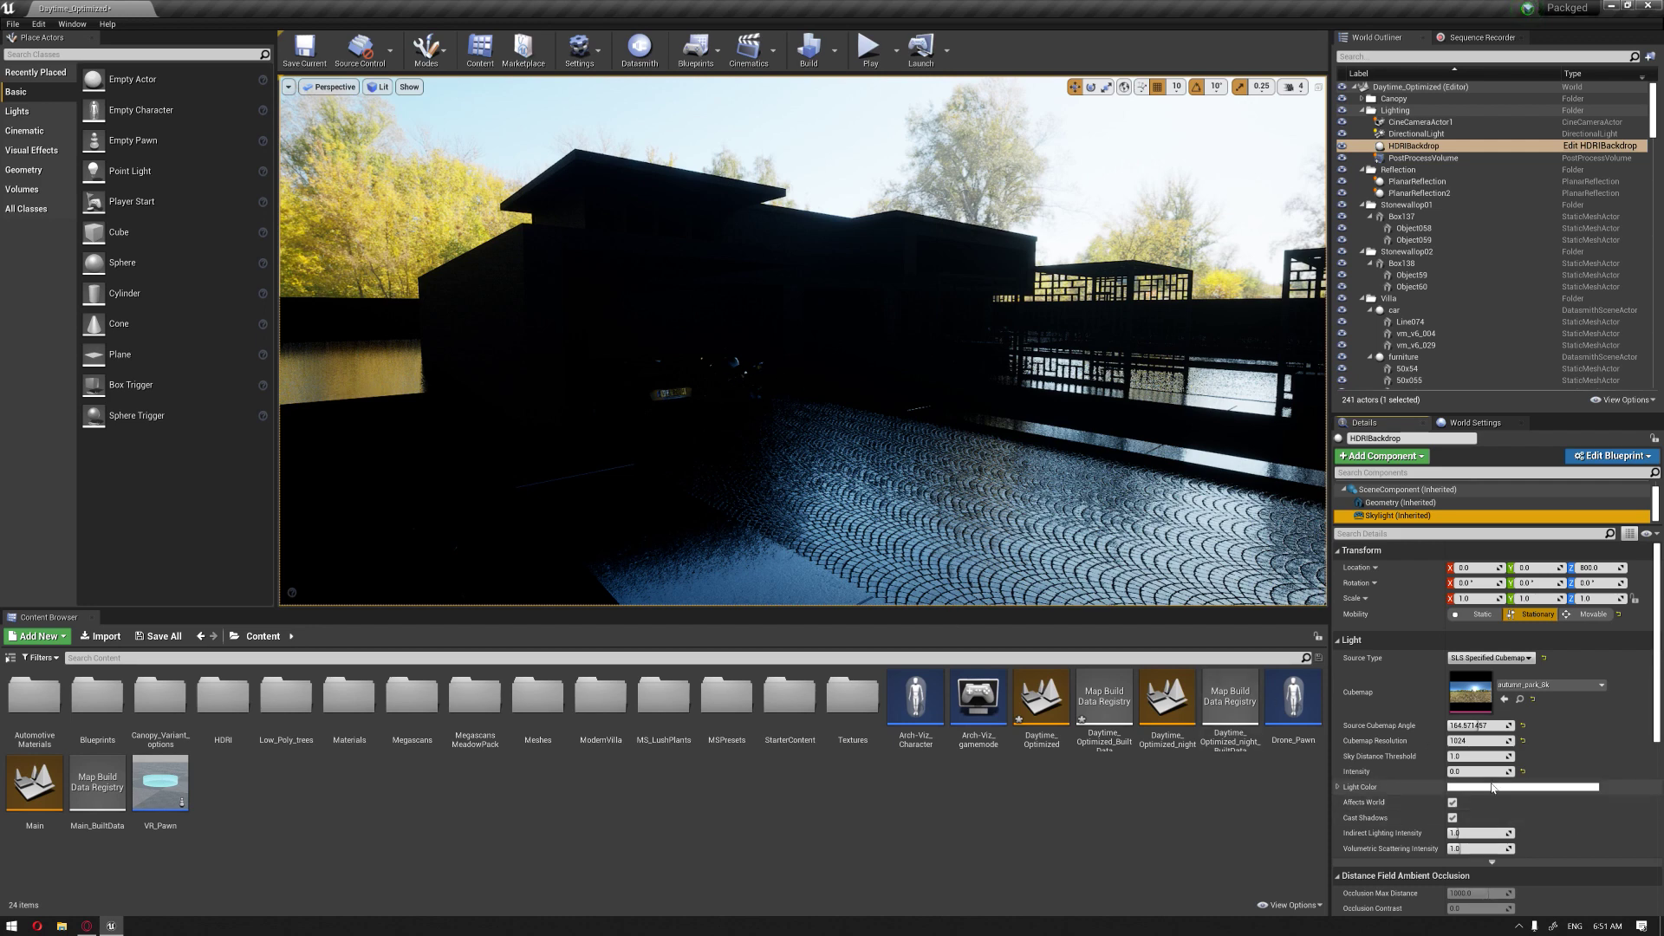
{"action": "left_click", "coordinate": [1476, 772]}
{"action": "type", "text": "1"}
{"action": "key", "text": "Return"}
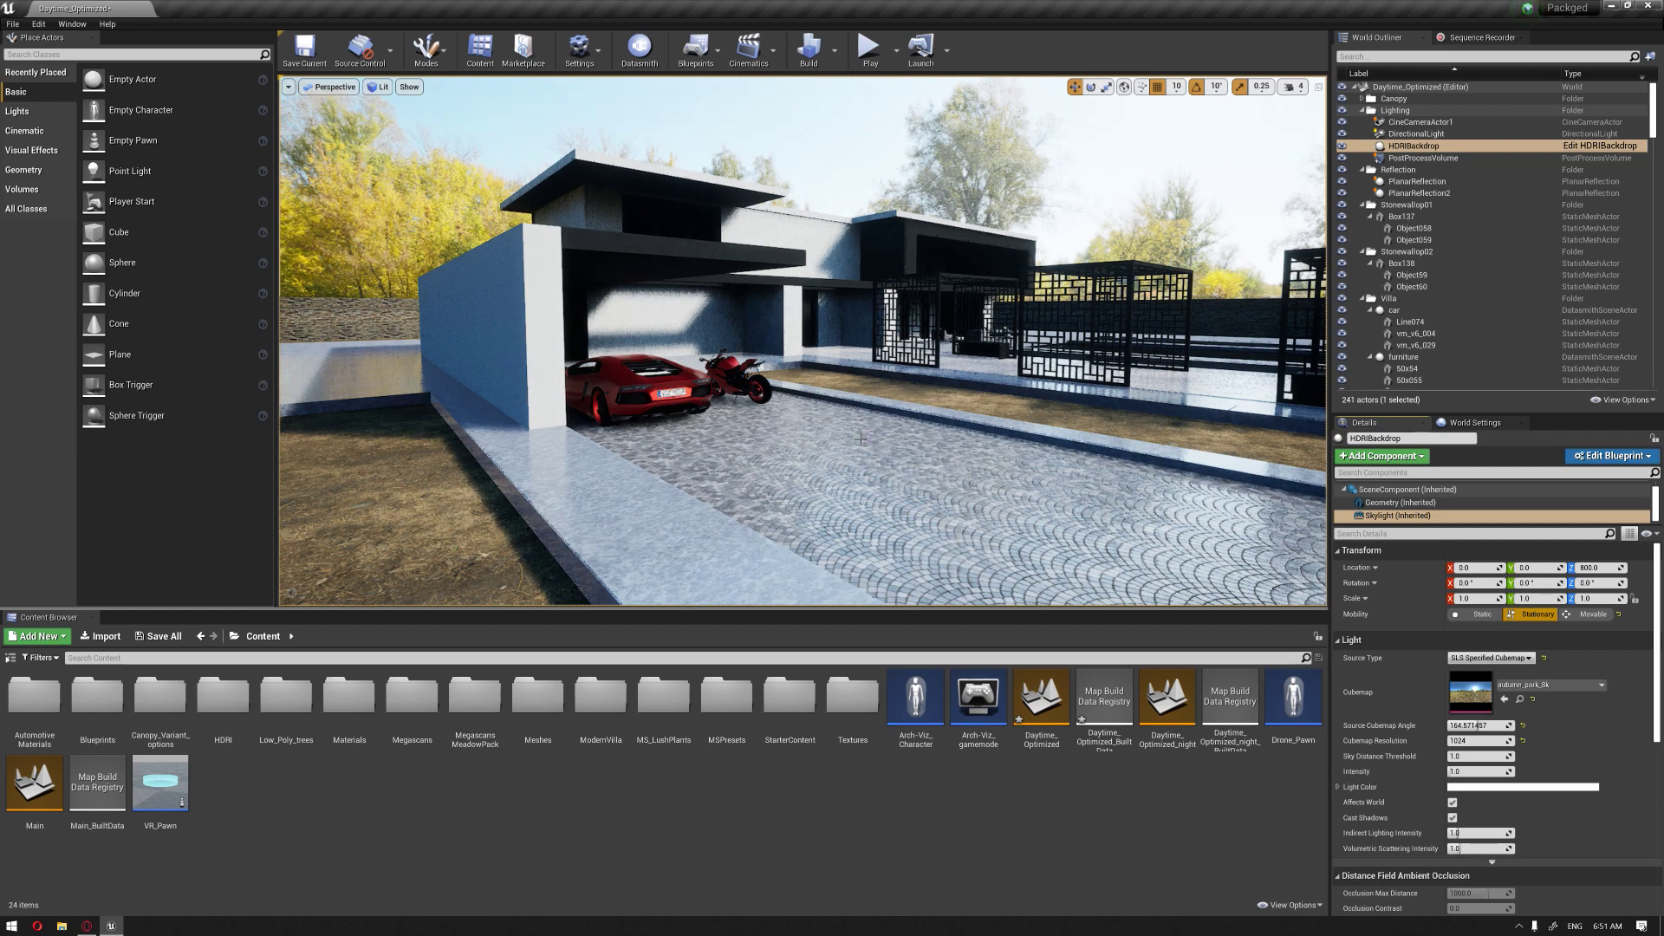
Step: Display the frame rate in the viewport and hide the car group under the Villa folder
{"action": "right_click_drag", "start_coordinate": [886, 441], "coordinate": [894, 440]}
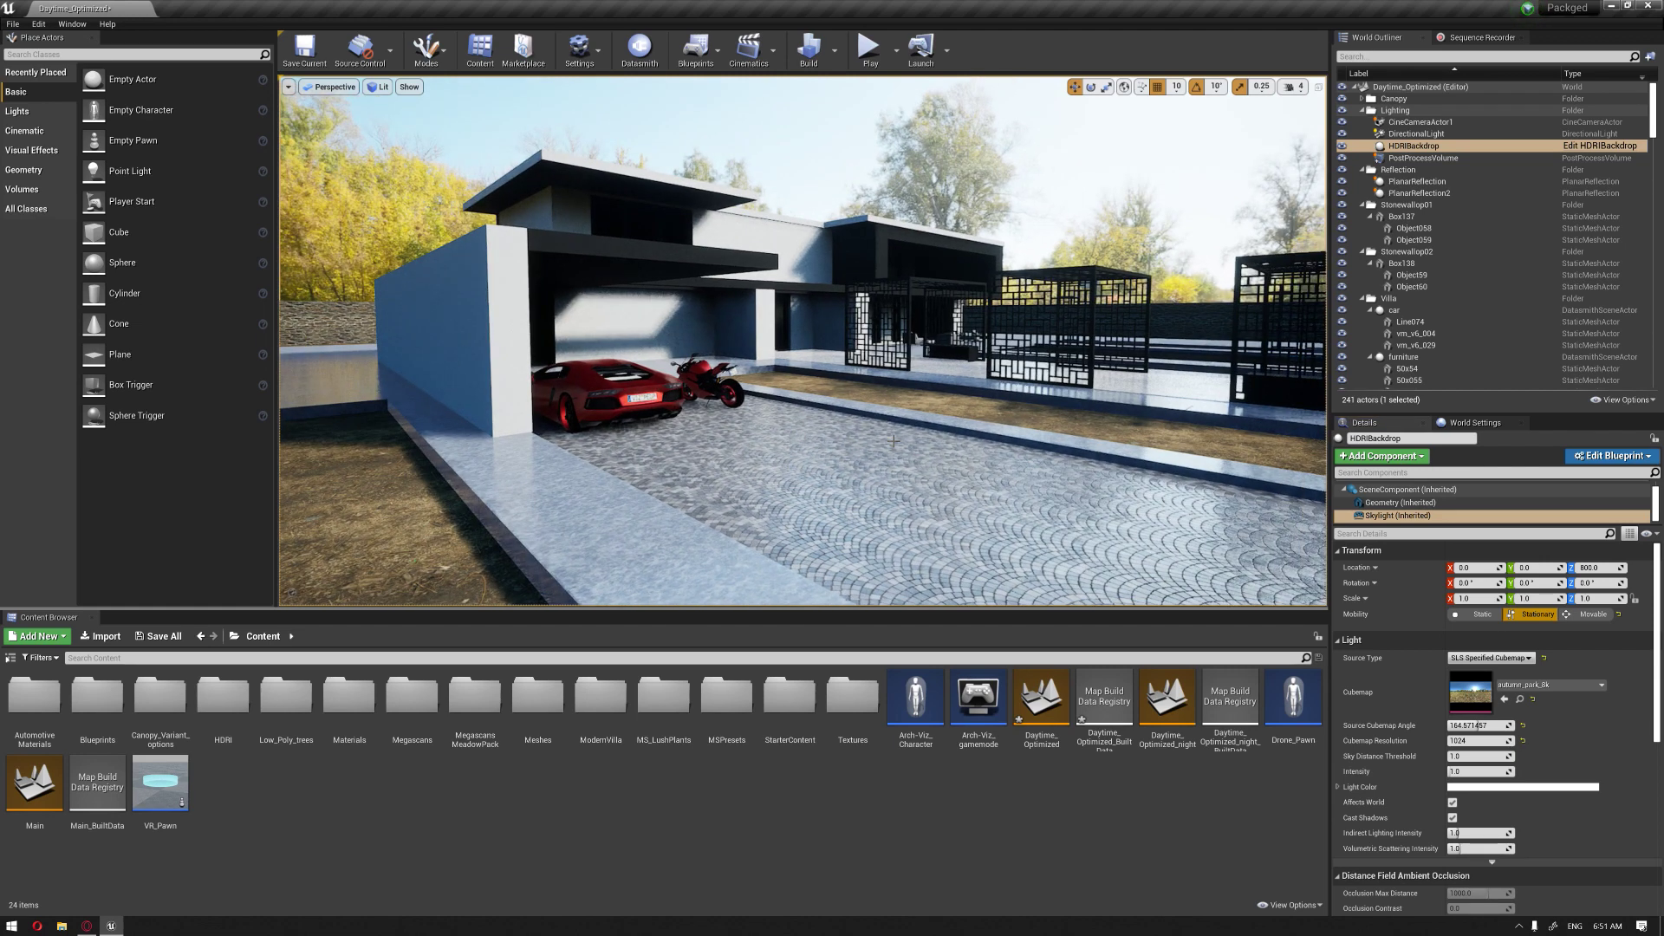
{"action": "key", "text": "ctrl+shift+h"}
{"action": "left_click", "coordinate": [66, 24]}
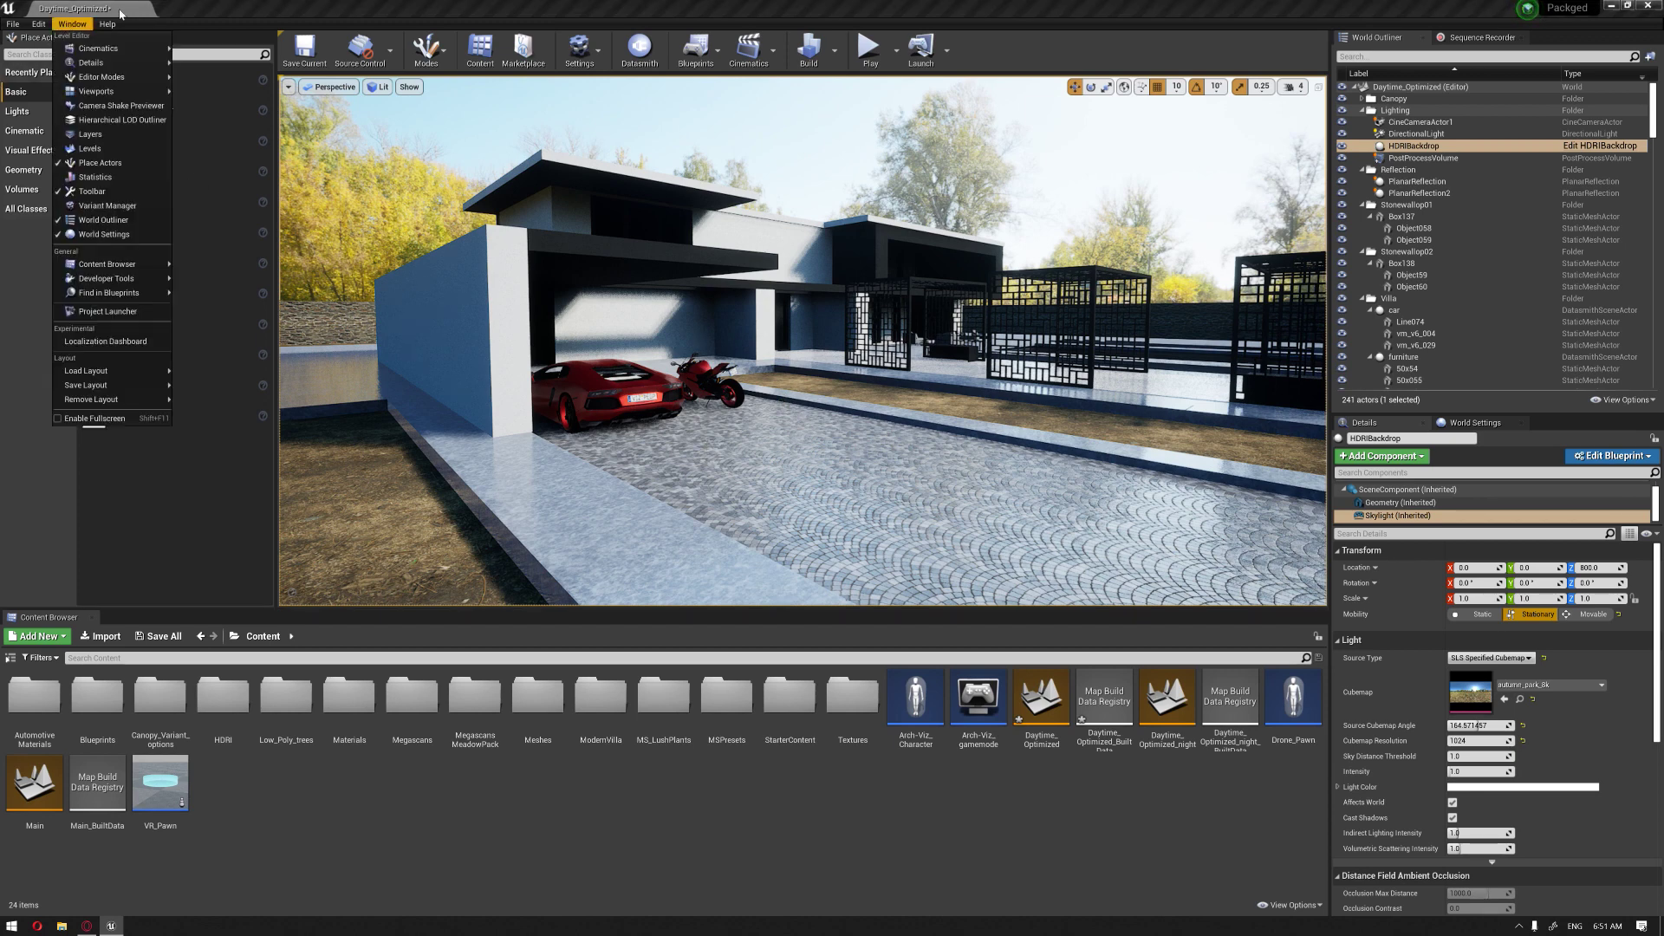
{"action": "left_click", "coordinate": [121, 13]}
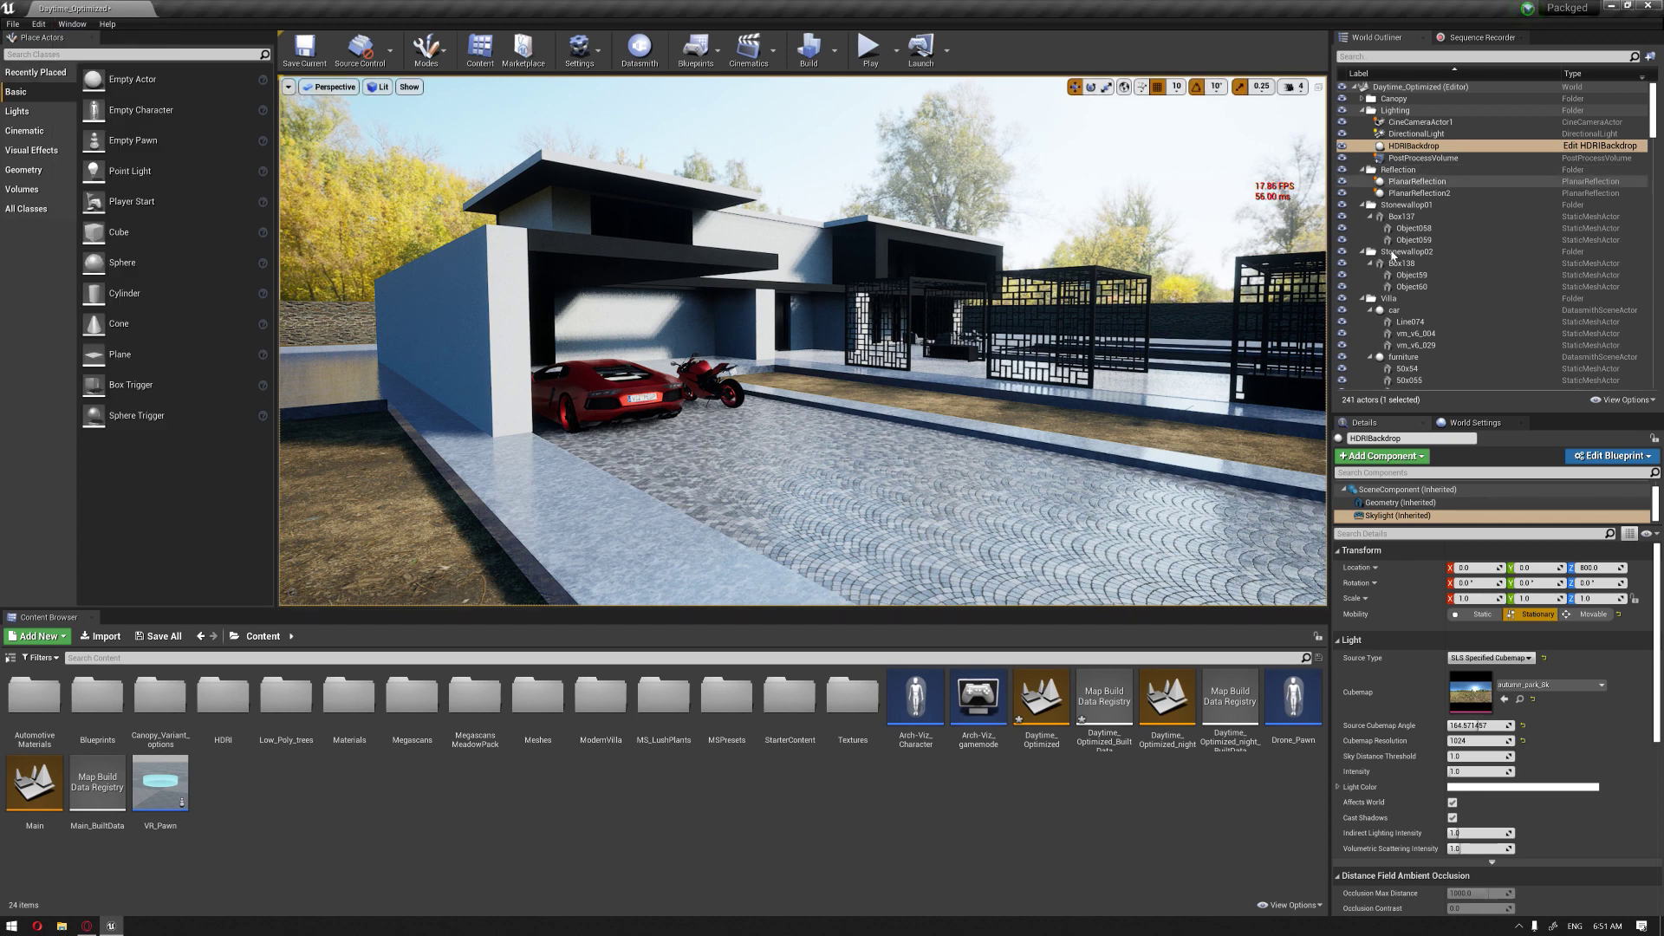
{"action": "left_click", "coordinate": [1342, 310]}
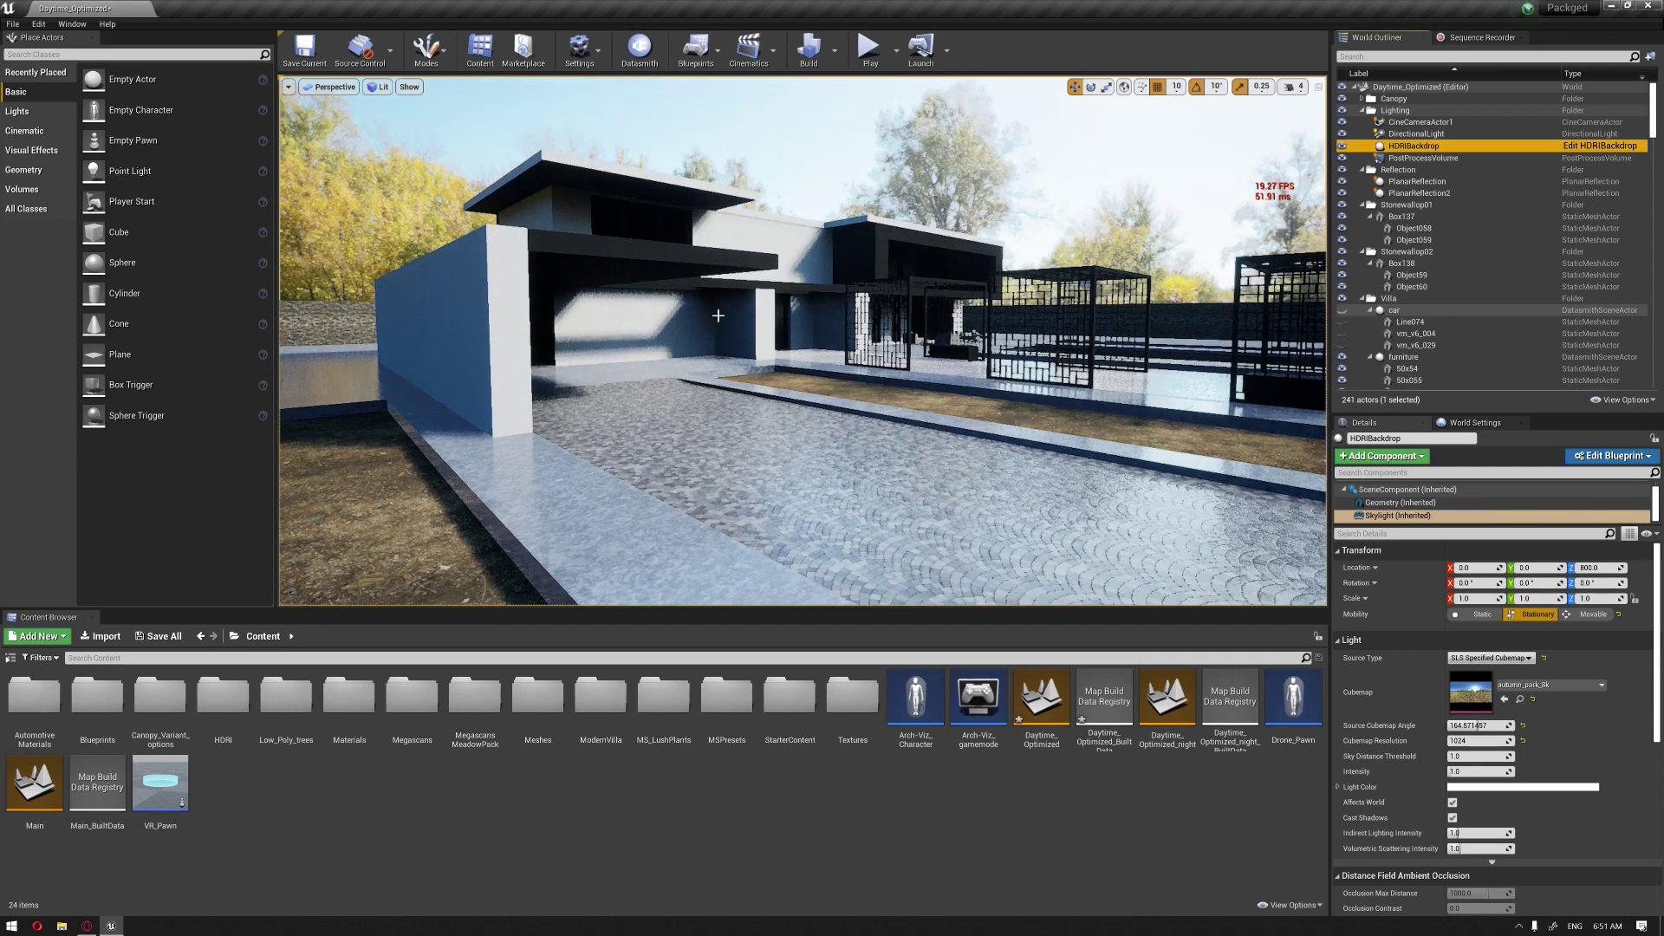
{"action": "right_click_drag", "start_coordinate": [710, 326], "coordinate": [658, 325]}
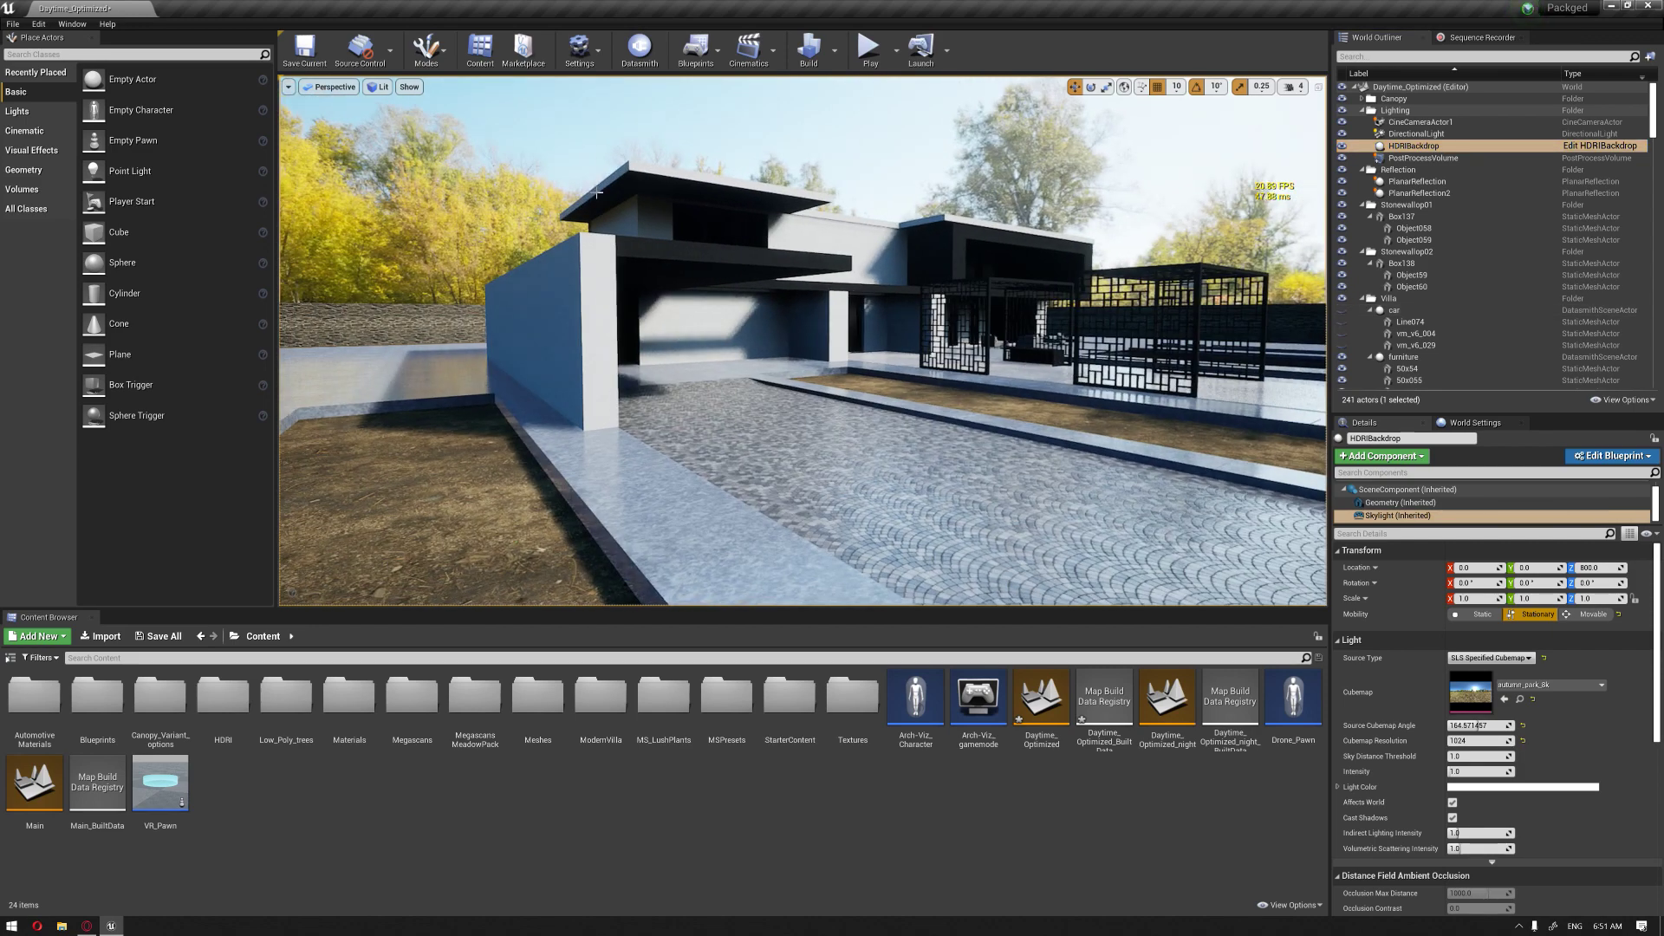
Step: Open the Output Log from the developer tools
{"action": "left_click", "coordinate": [72, 23]}
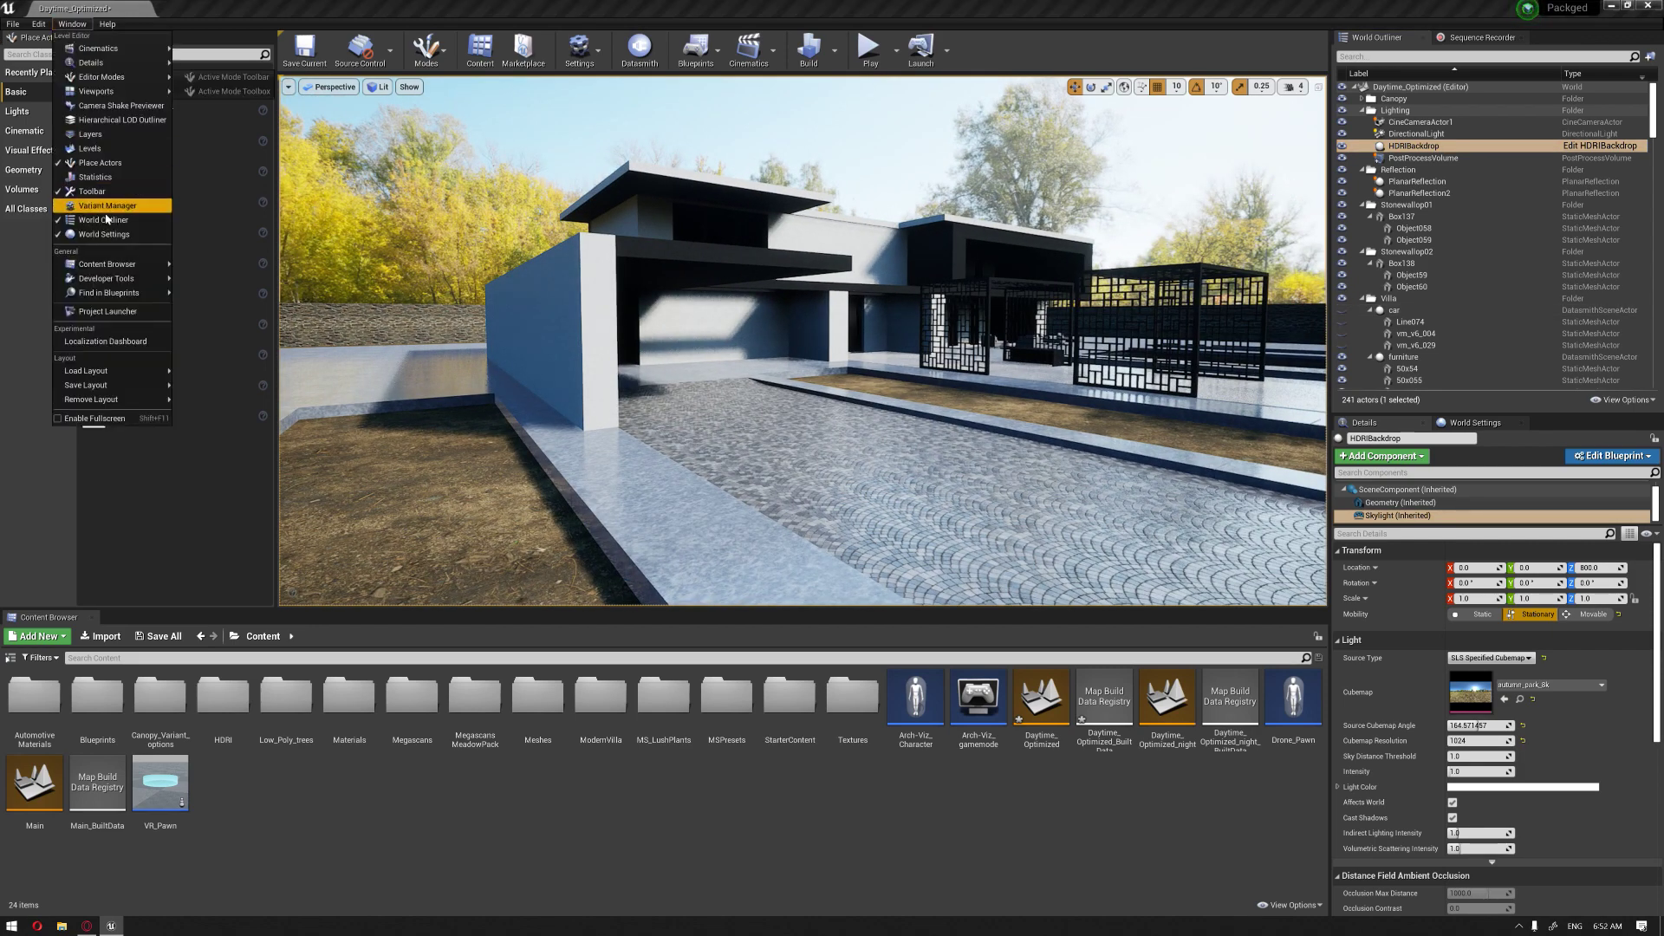
{"action": "mouse_move", "coordinate": [106, 278]}
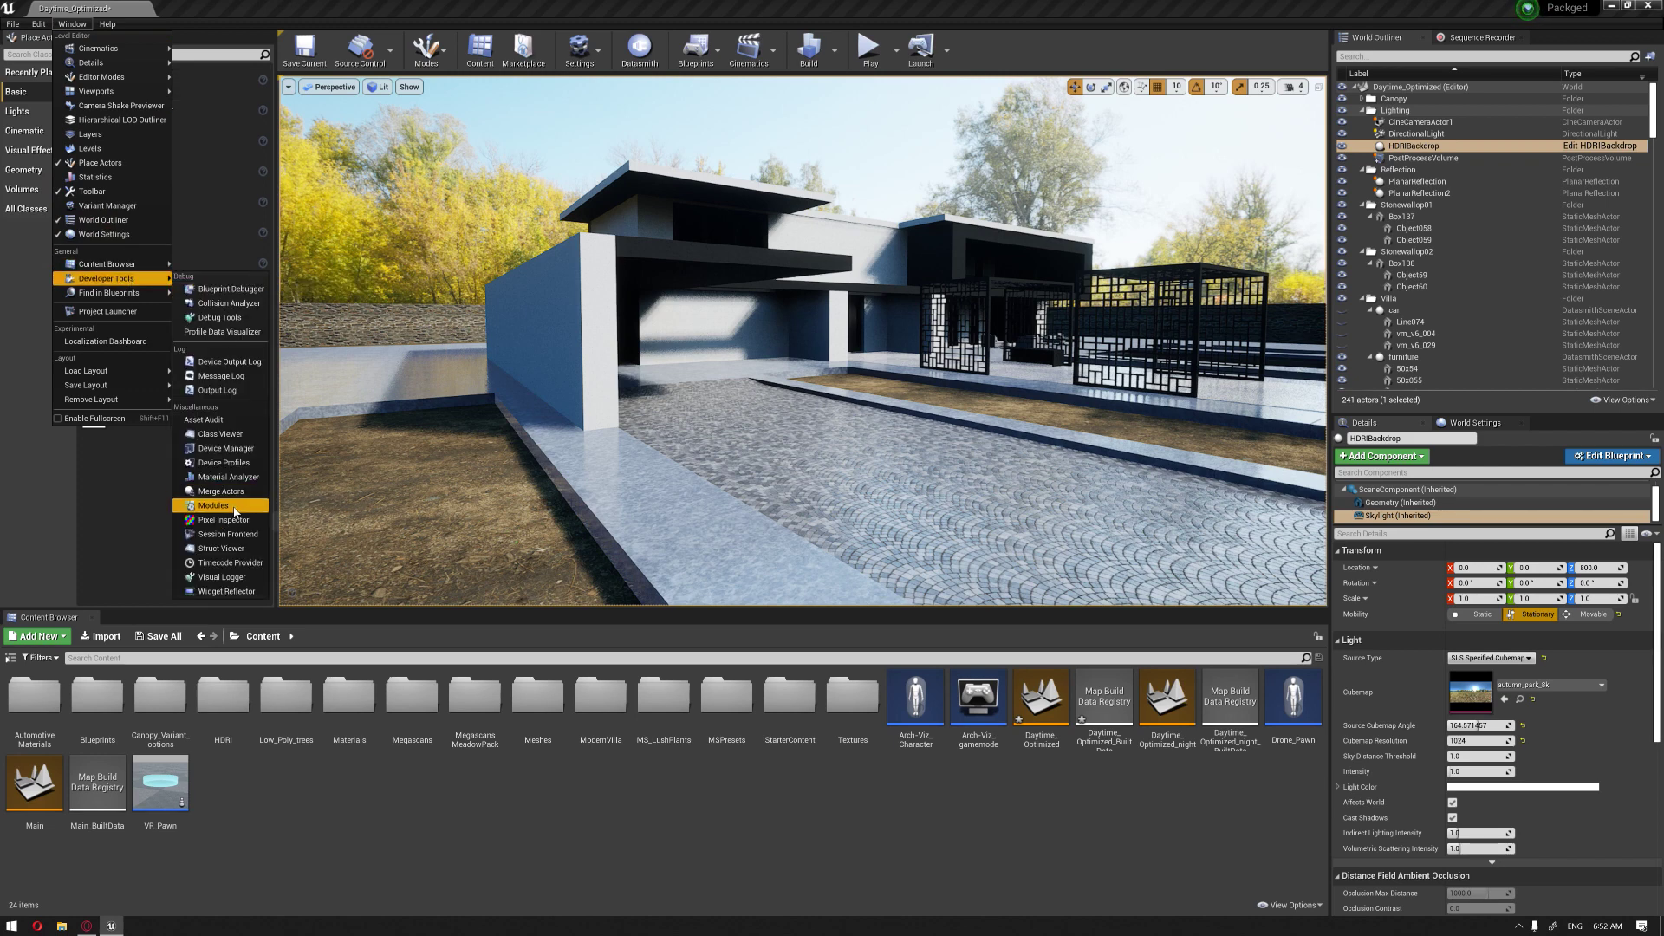
{"action": "left_click", "coordinate": [217, 389]}
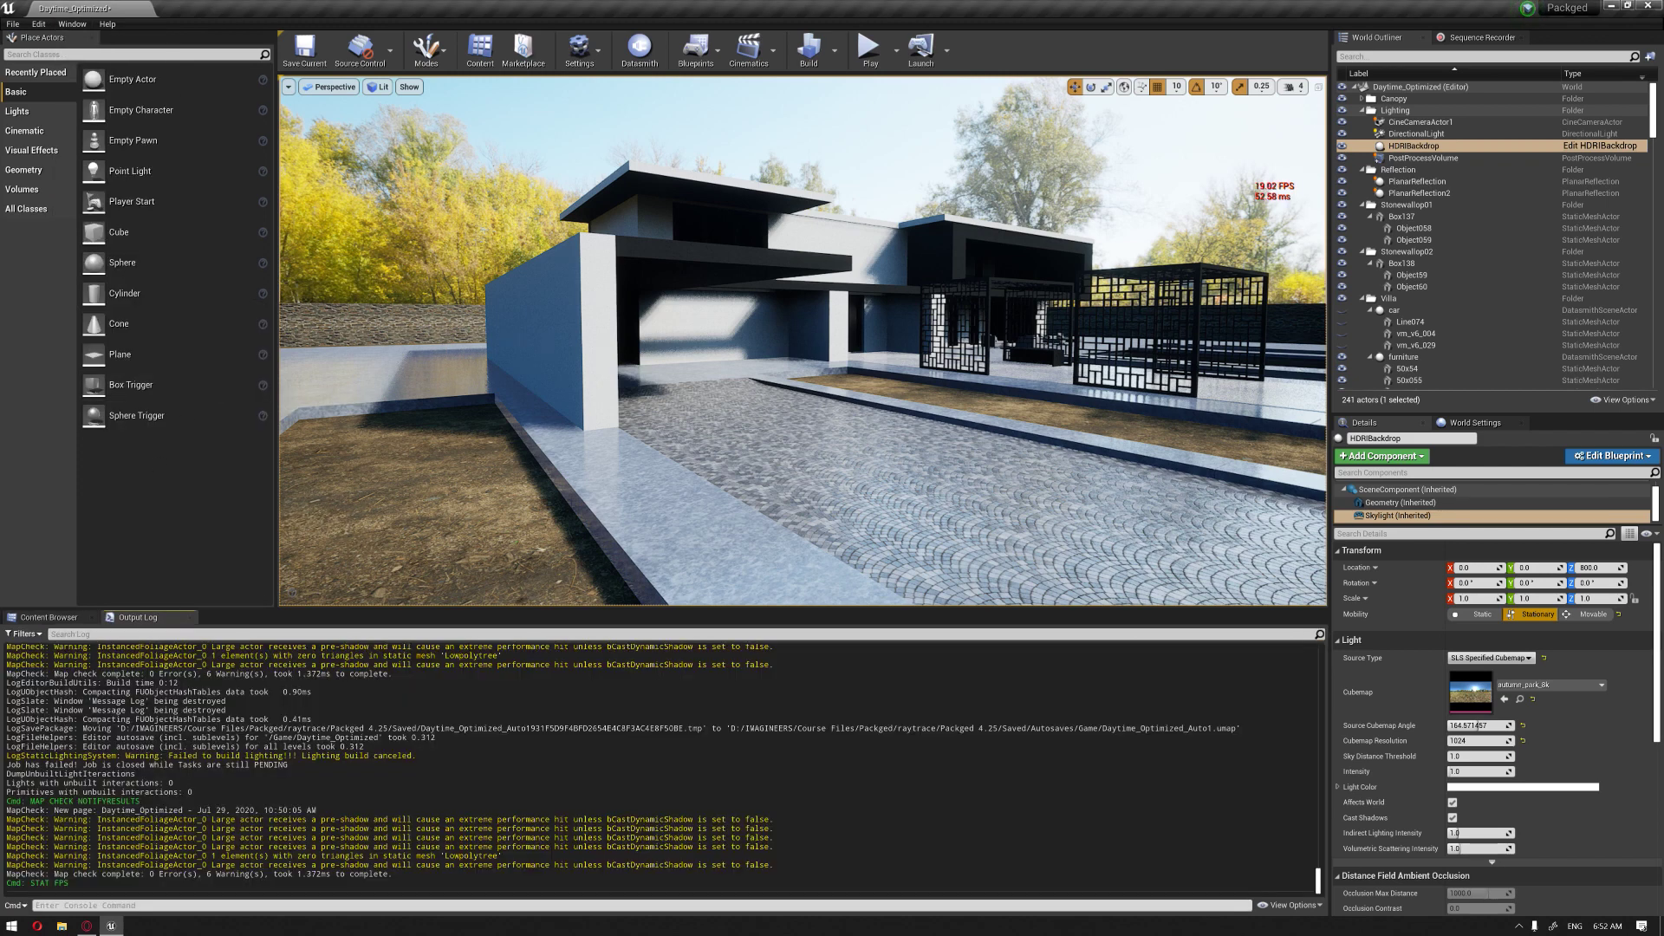
Step: Run the console command r.RayTracing.SkyLight 0 to turn off the ray-traced skylight
{"action": "left_click", "coordinate": [35, 904]}
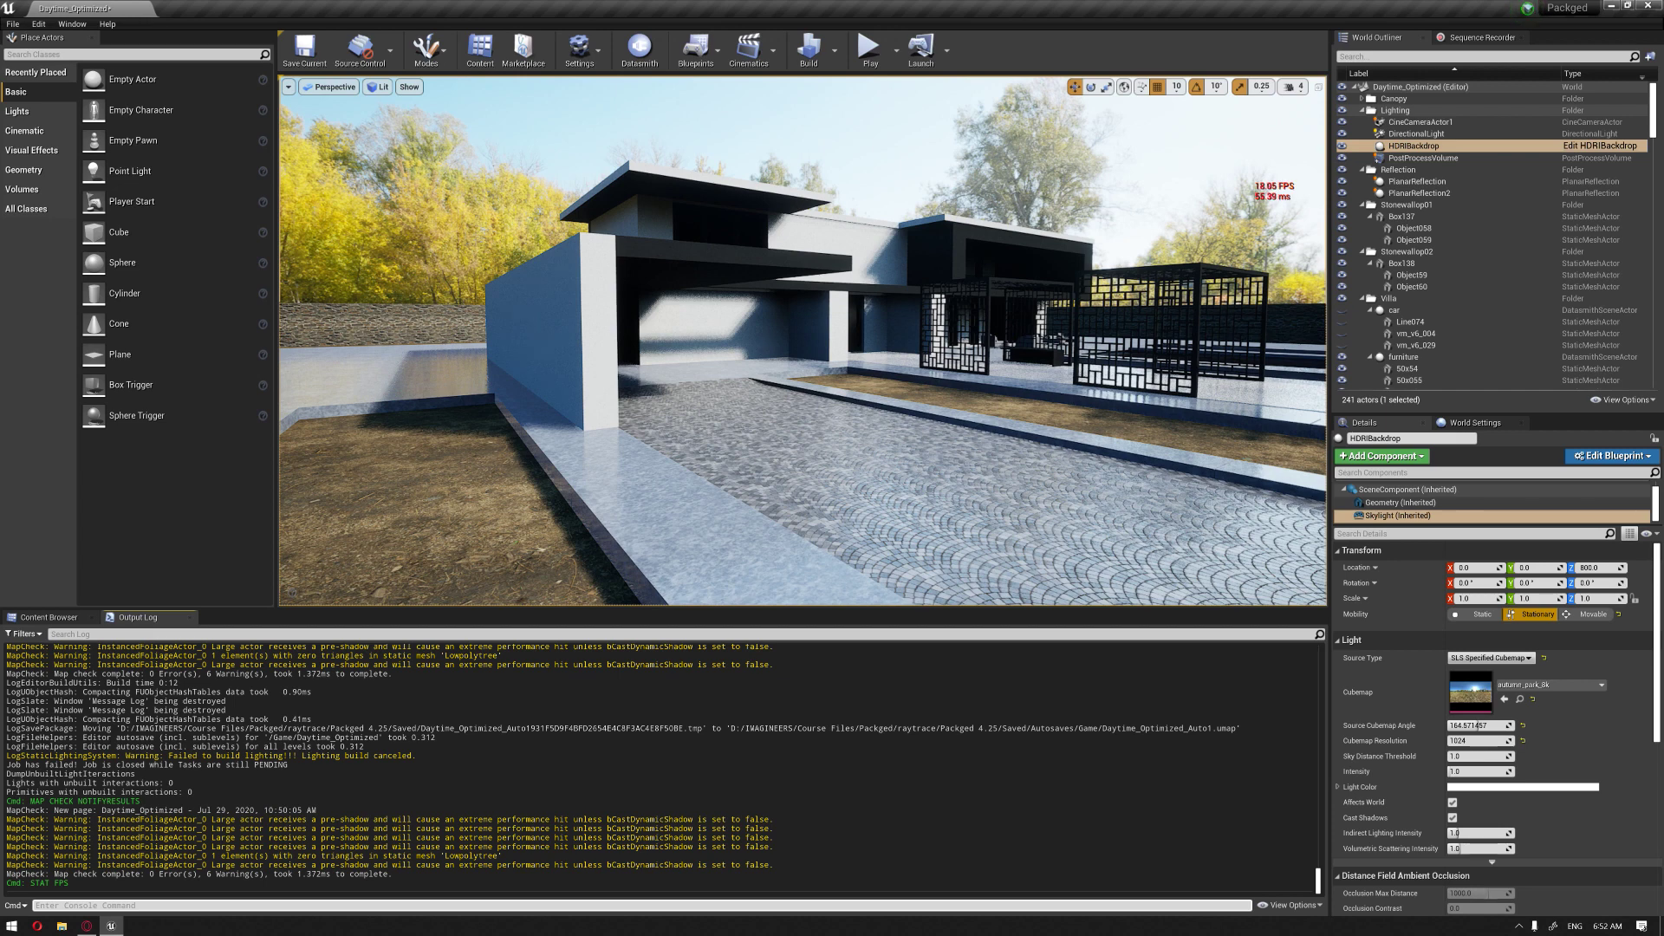
{"action": "type", "text": "r."}
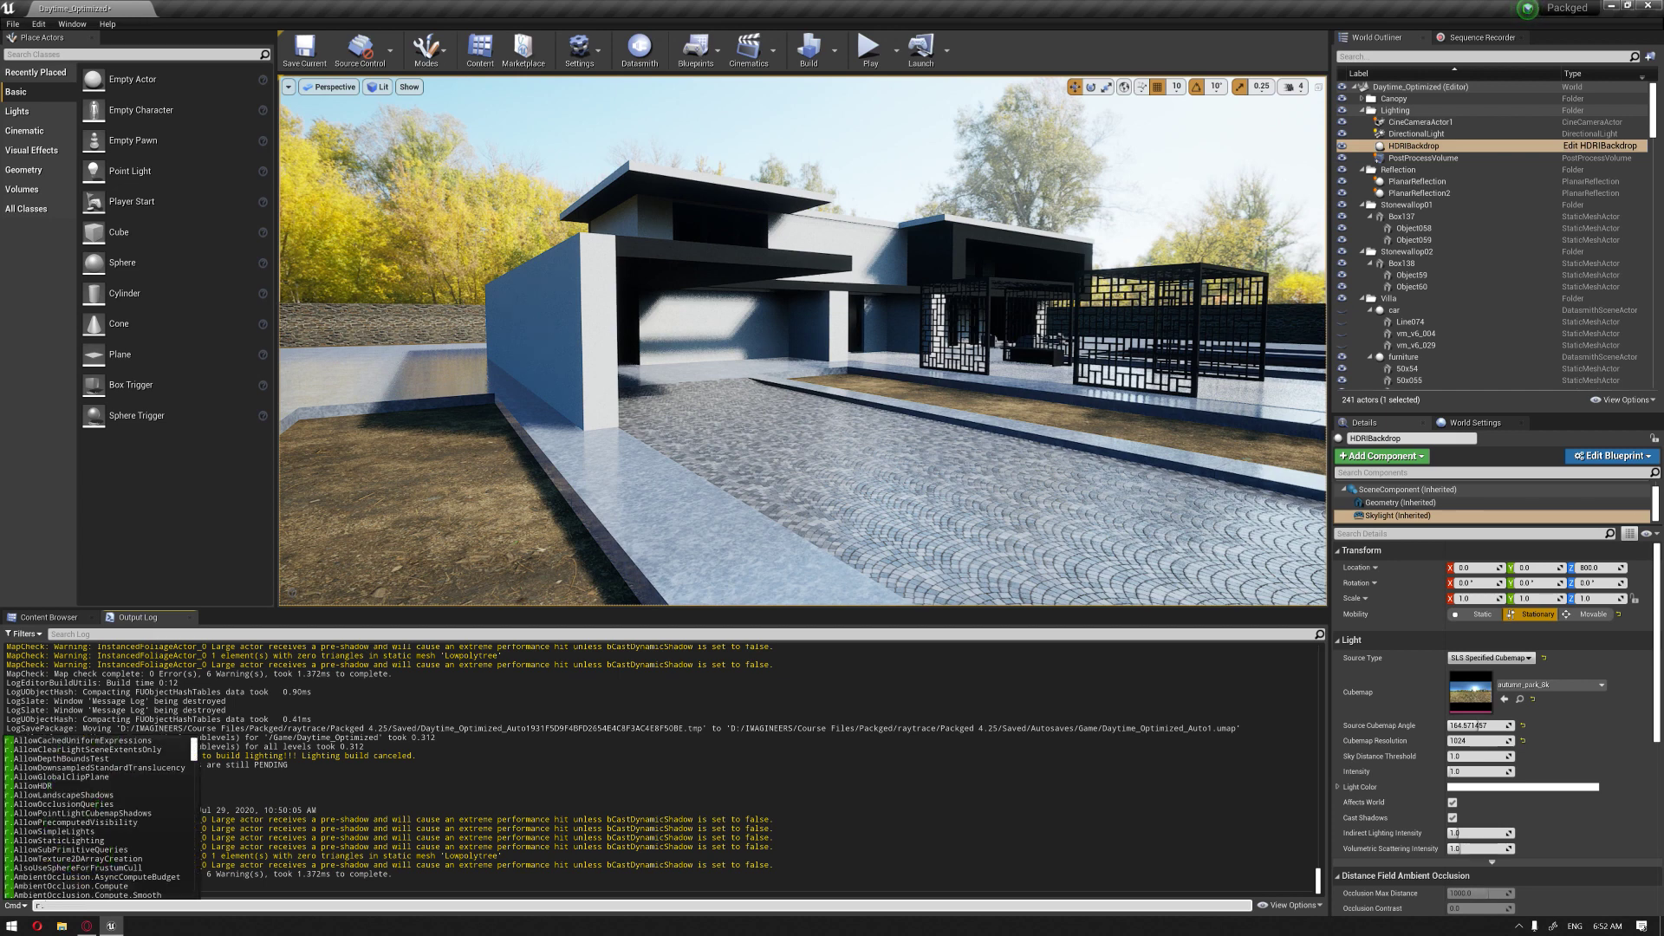
{"action": "type", "text": "ray"}
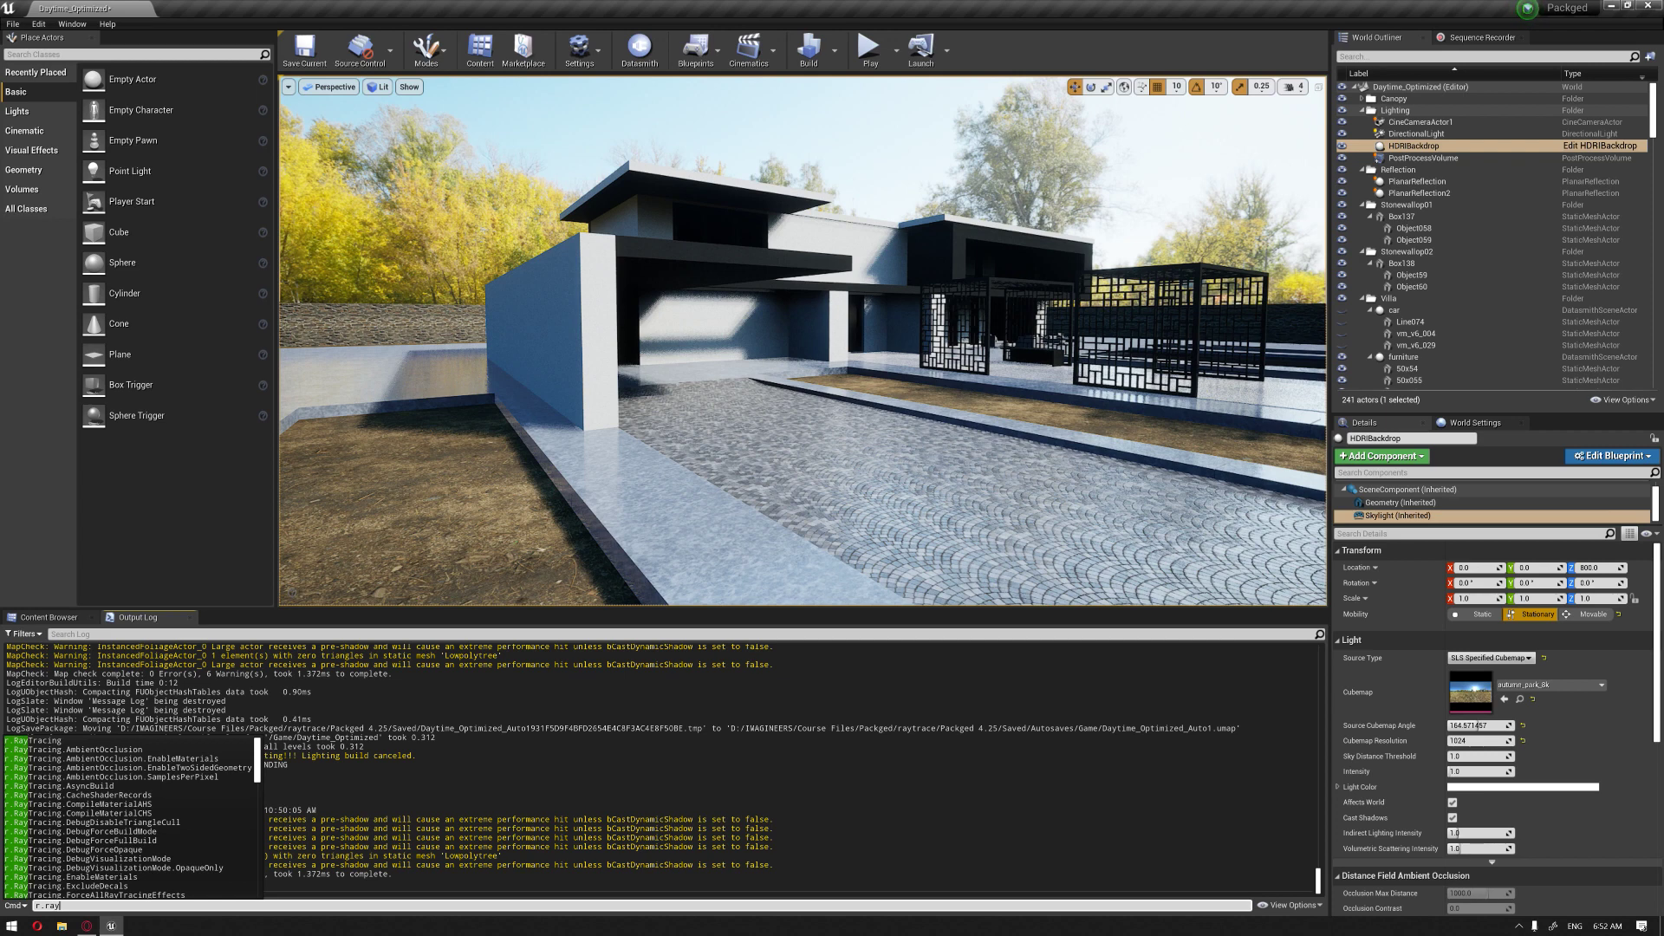
{"action": "key", "text": "Tab"}
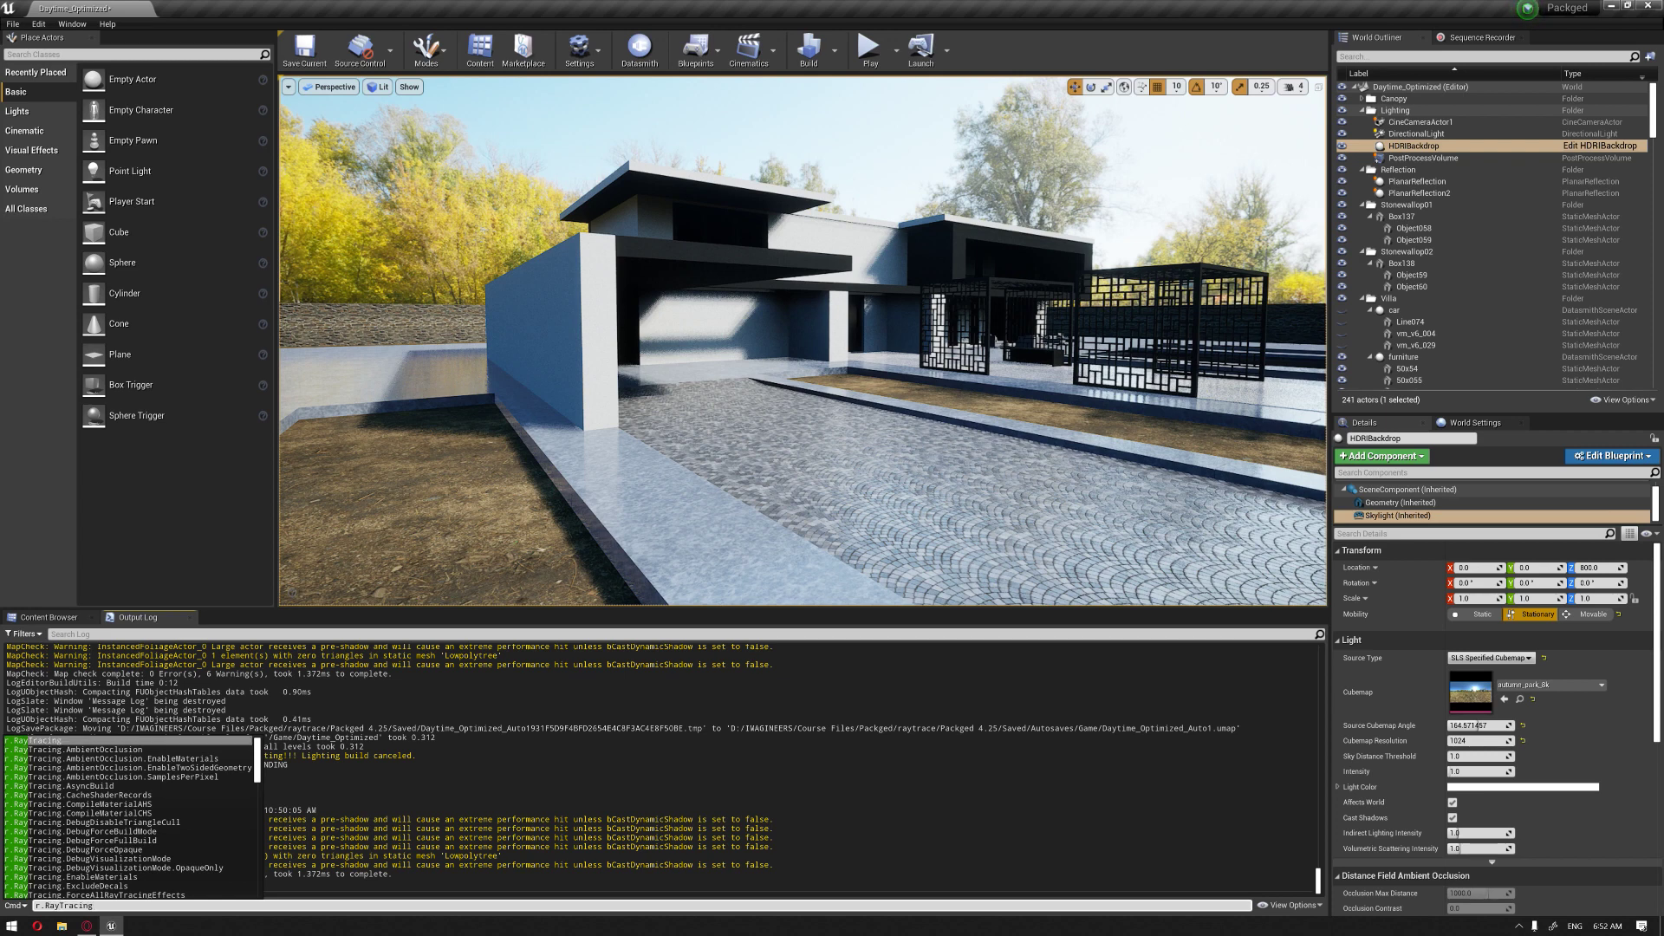
{"action": "type", "text": ".sky"}
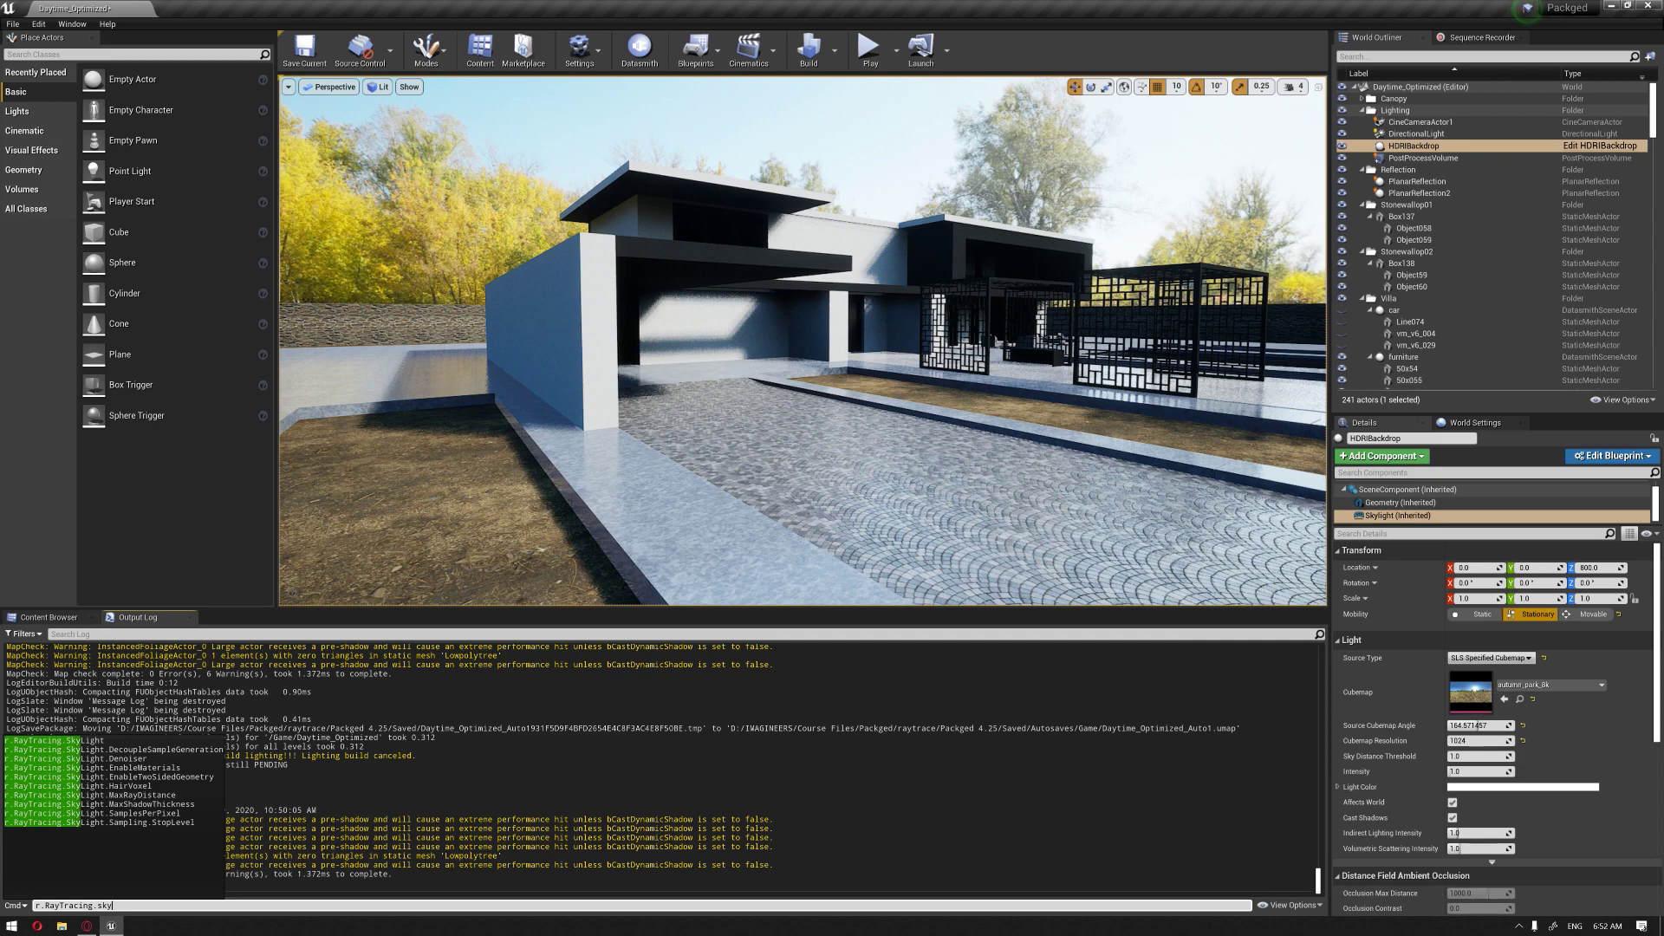
{"action": "key", "text": "Tab"}
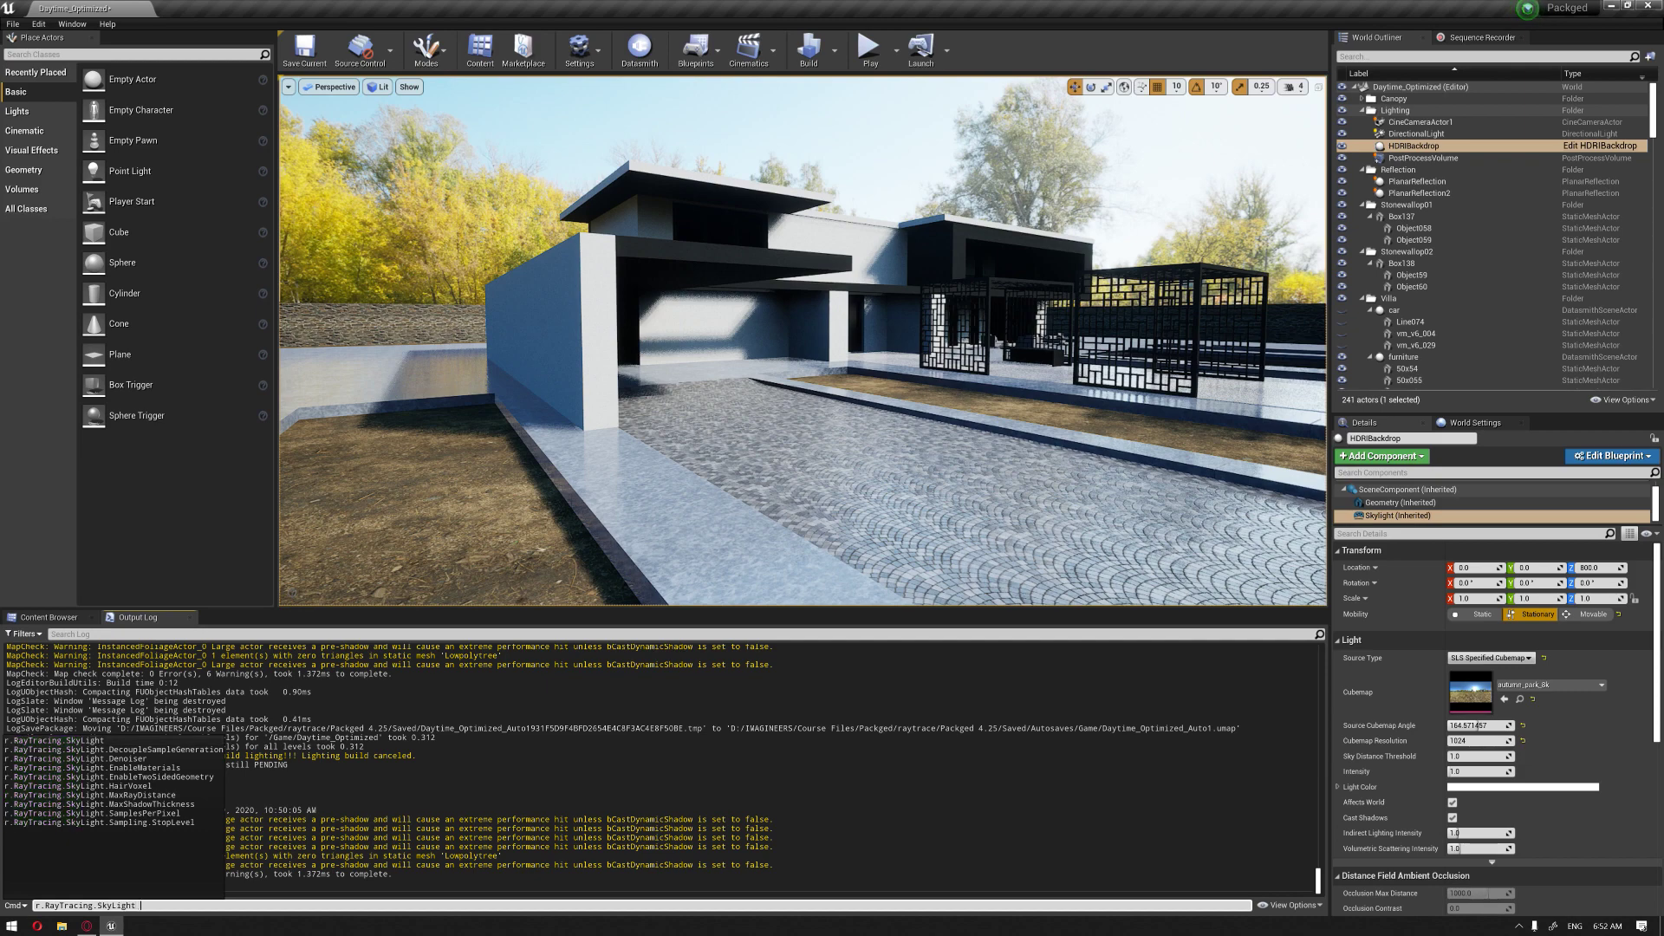
{"action": "type", "text": "0"}
{"action": "key", "text": "Return"}
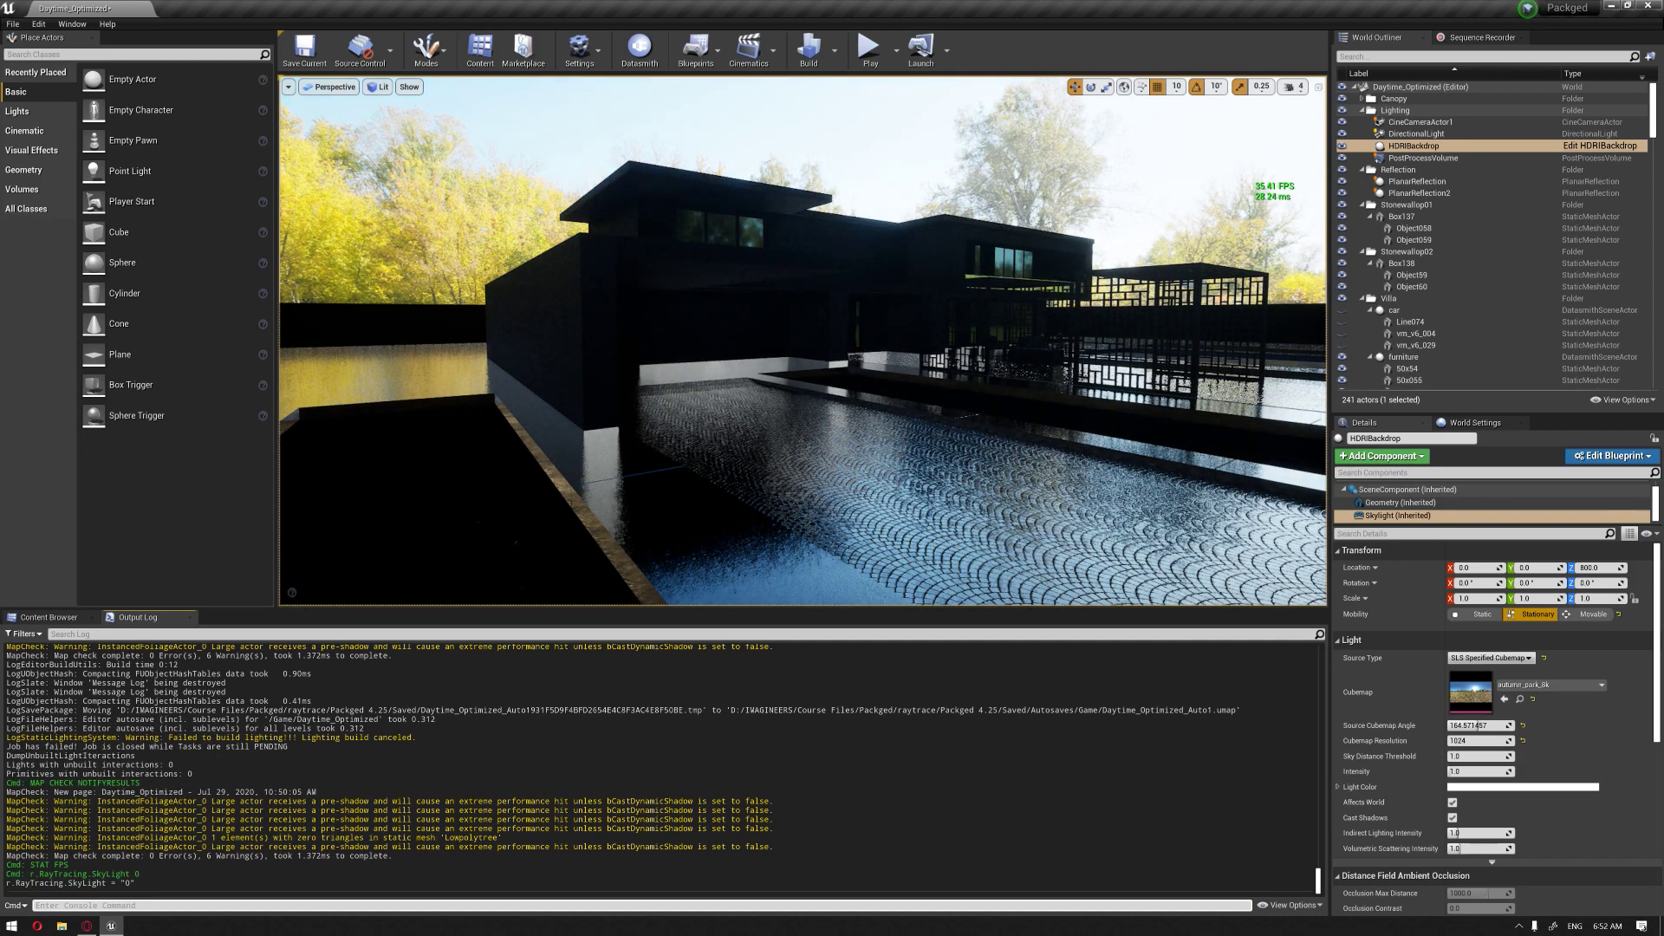
Step: Turn the ray-traced skylight back on with the console command r.RayTracing.SkyLight 1
{"action": "key", "text": "Up"}
{"action": "key", "text": "BackSpace"}
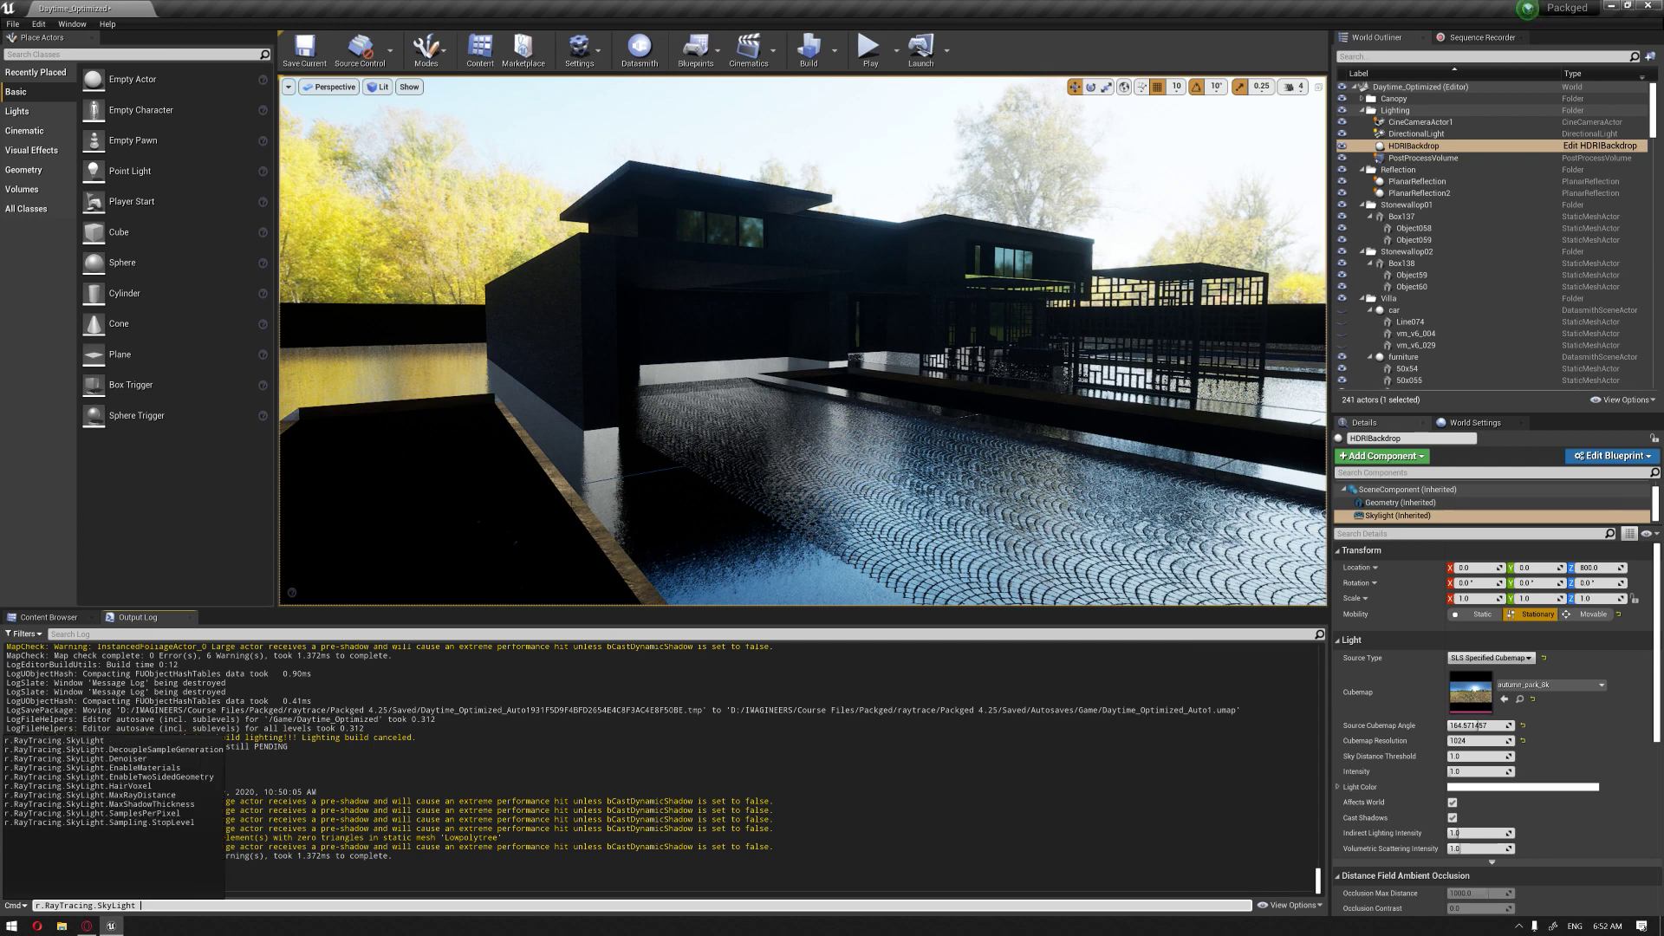
{"action": "type", "text": "1"}
{"action": "key", "text": "Return"}
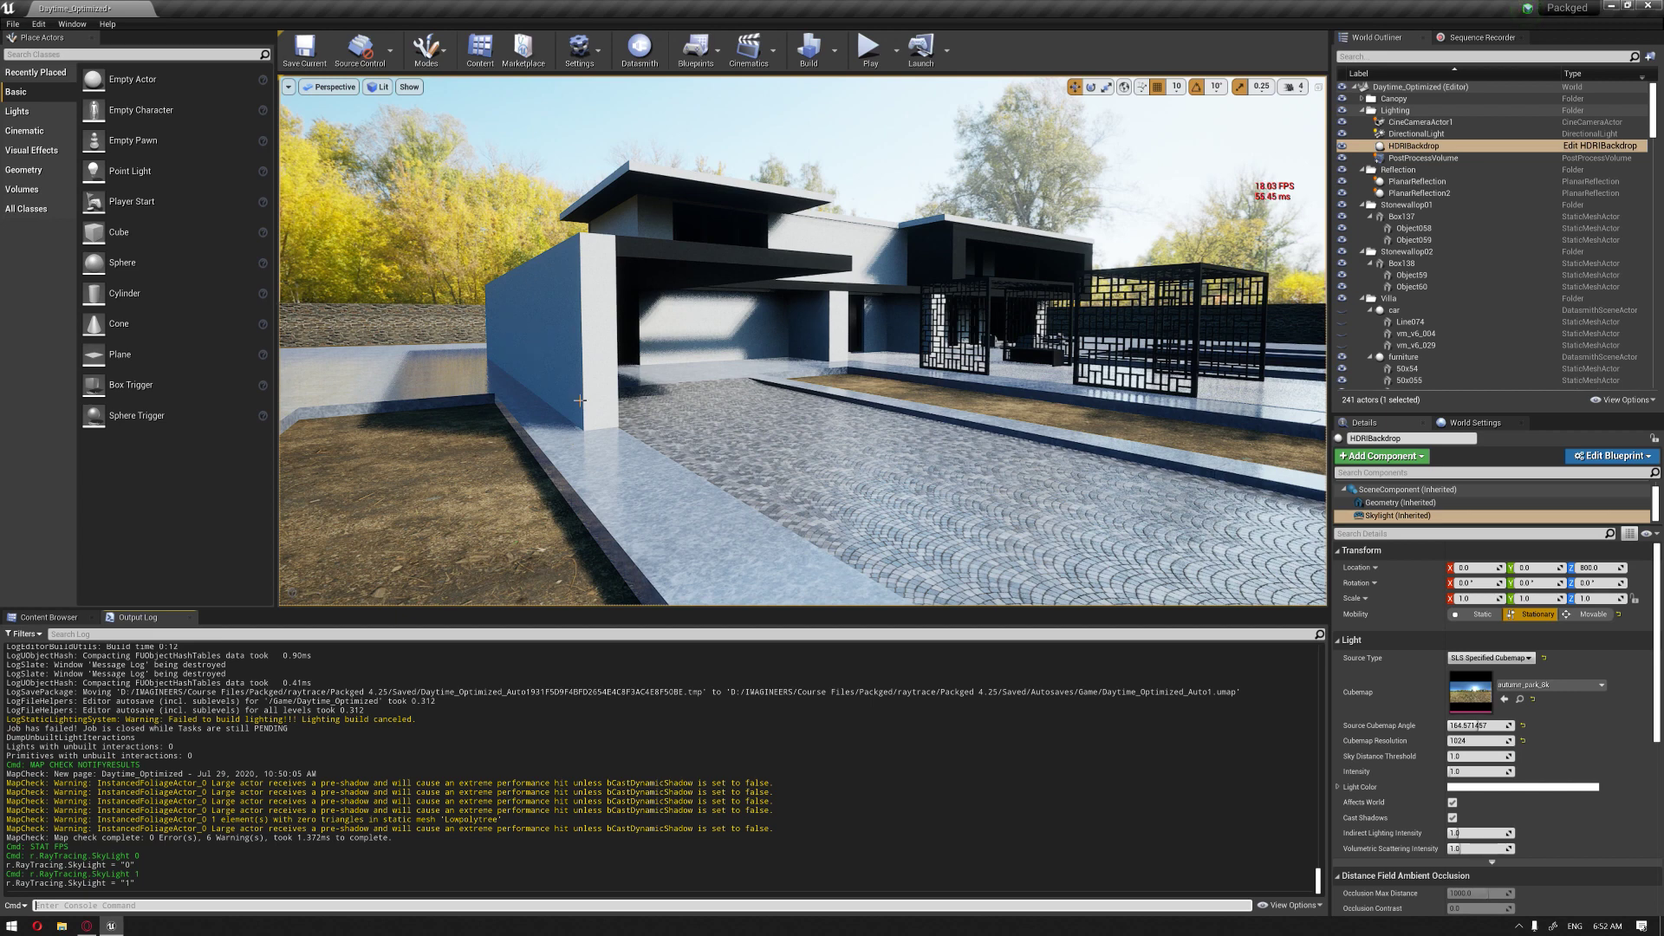
{"action": "right_click_drag", "start_coordinate": [681, 403], "coordinate": [721, 403]}
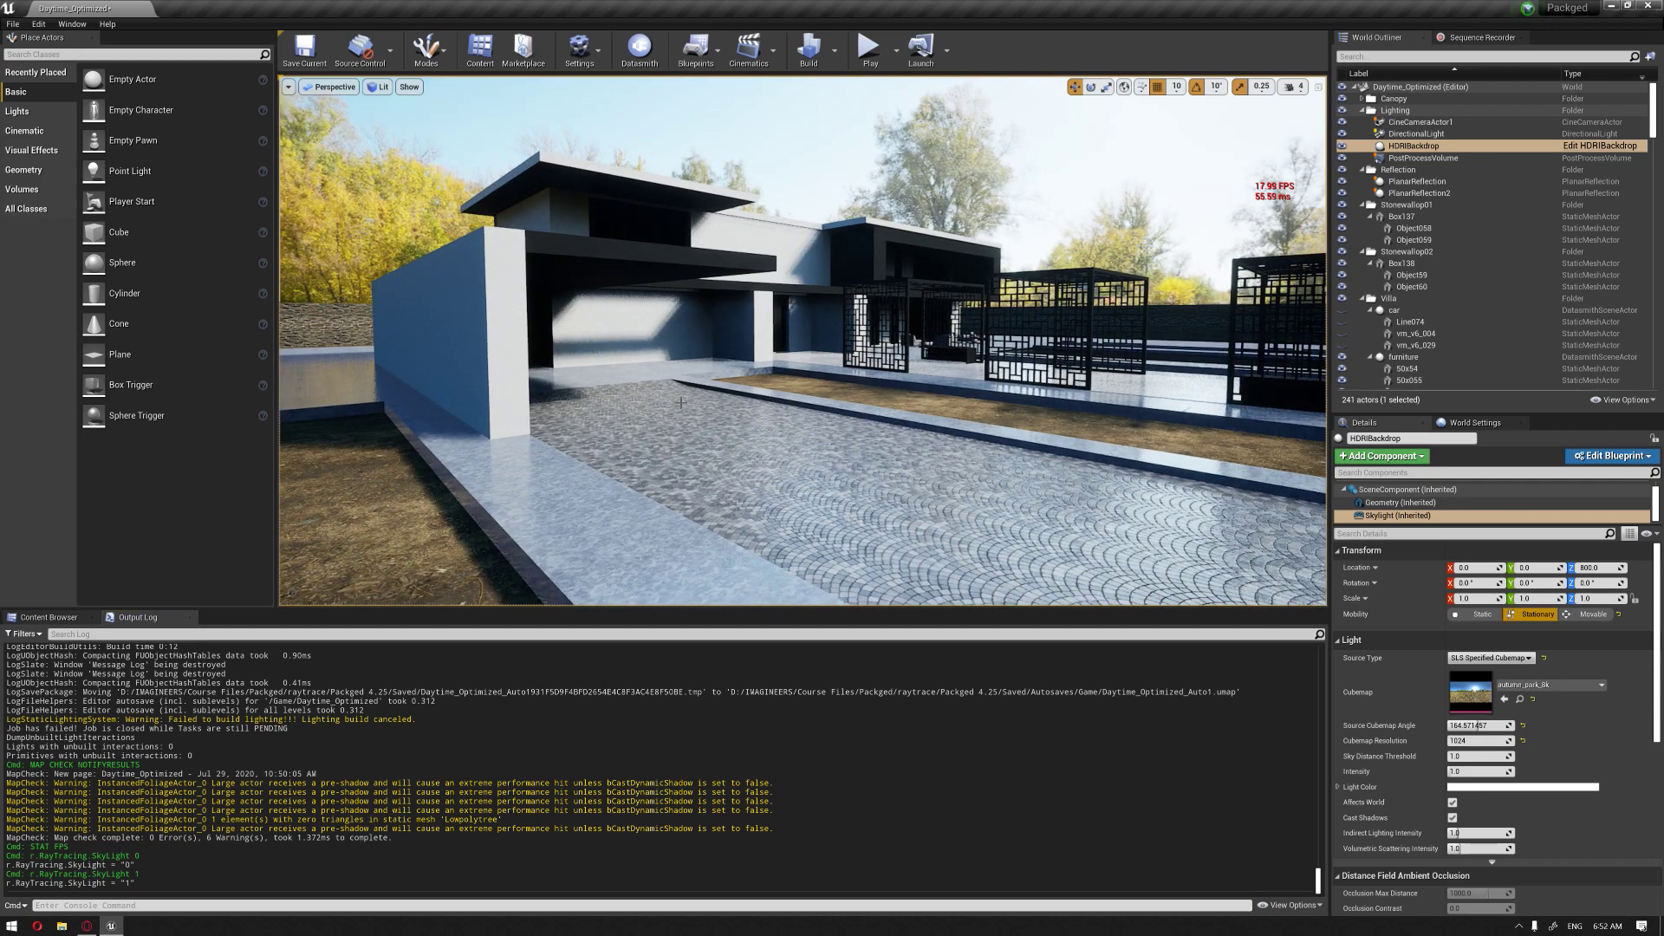
Step: Run the console command r.RayTracing.GlobalIllumination 1 to turn on ray-traced global illumination
{"action": "key", "text": "w"}
{"action": "key", "text": "a"}
{"action": "mouse_move", "coordinate": [633, 365]}
{"action": "right_mouse_down"}
{"action": "mouse_move", "coordinate": [617, 365]}
{"action": "mouse_move", "coordinate": [633, 365]}
{"action": "right_mouse_up"}
{"action": "left_click_drag", "start_coordinate": [633, 312], "coordinate": [628, 293]}
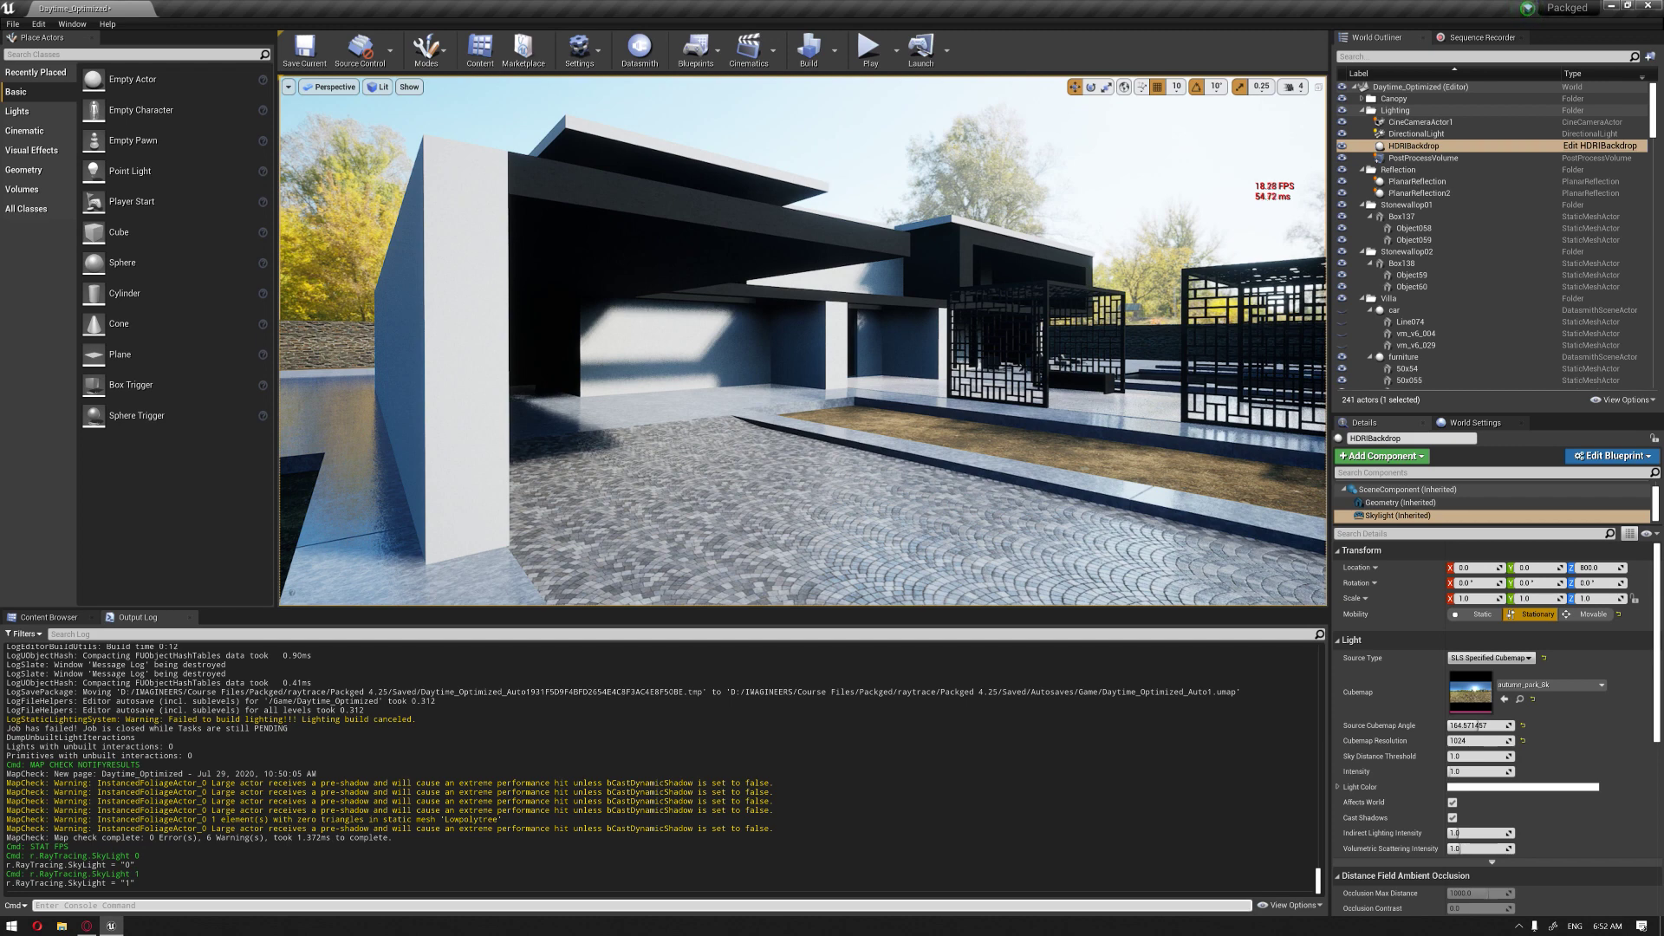
{"action": "left_click", "coordinate": [36, 904]}
{"action": "type", "text": "r."}
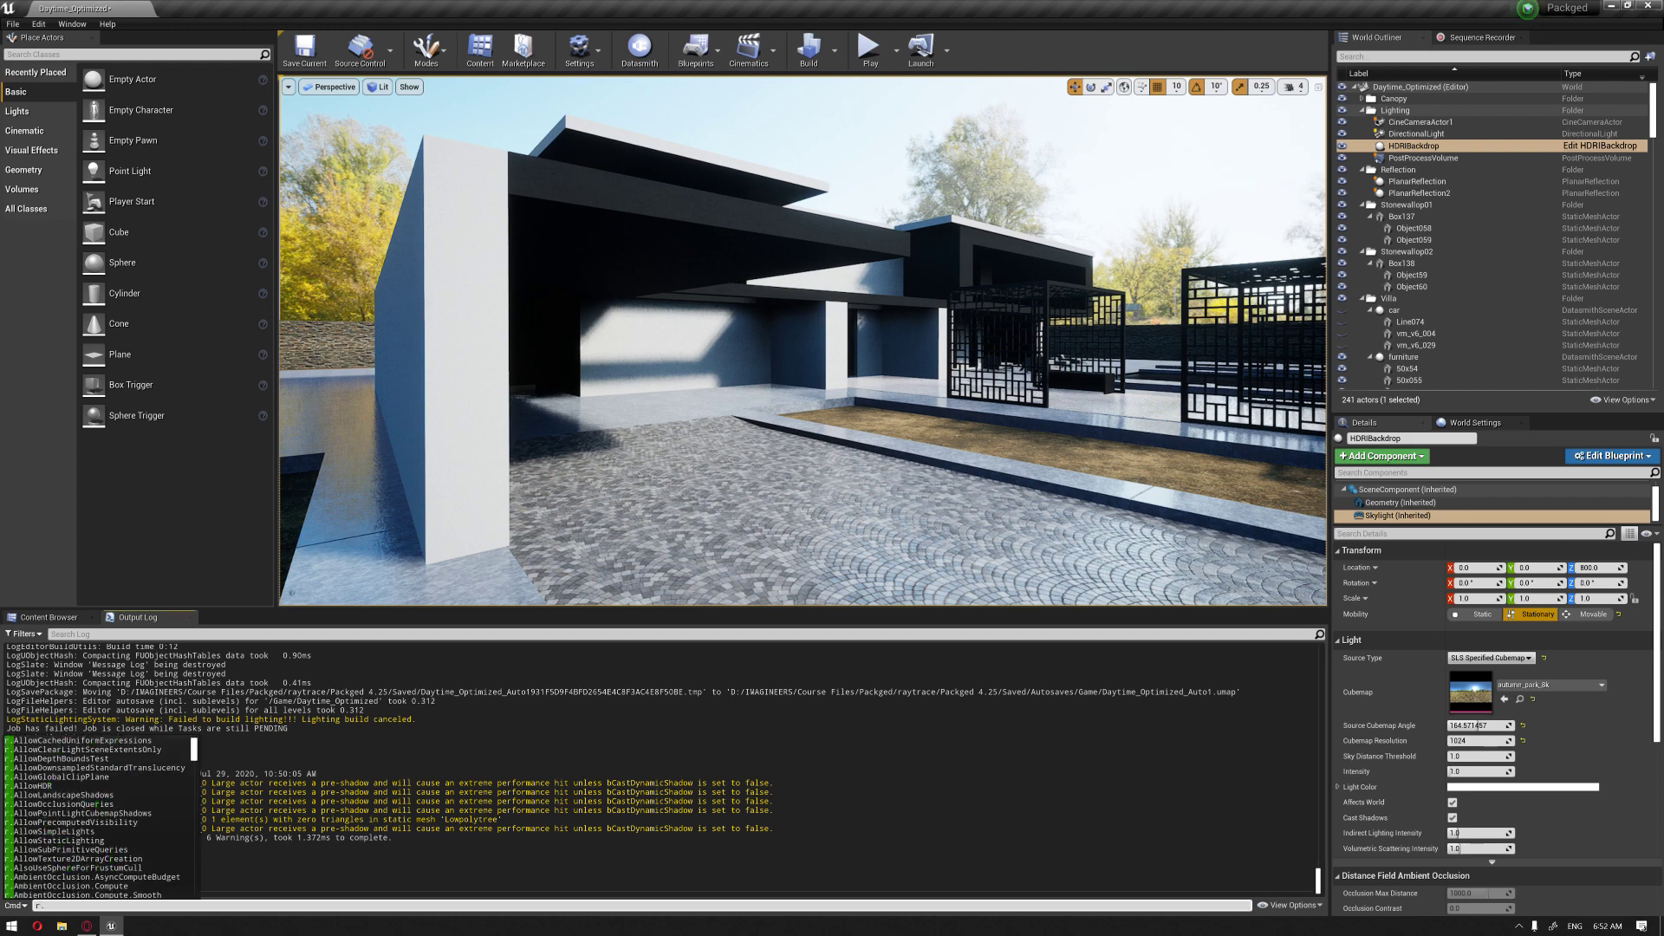
{"action": "type", "text": "r"}
{"action": "type", "text": "ayt"}
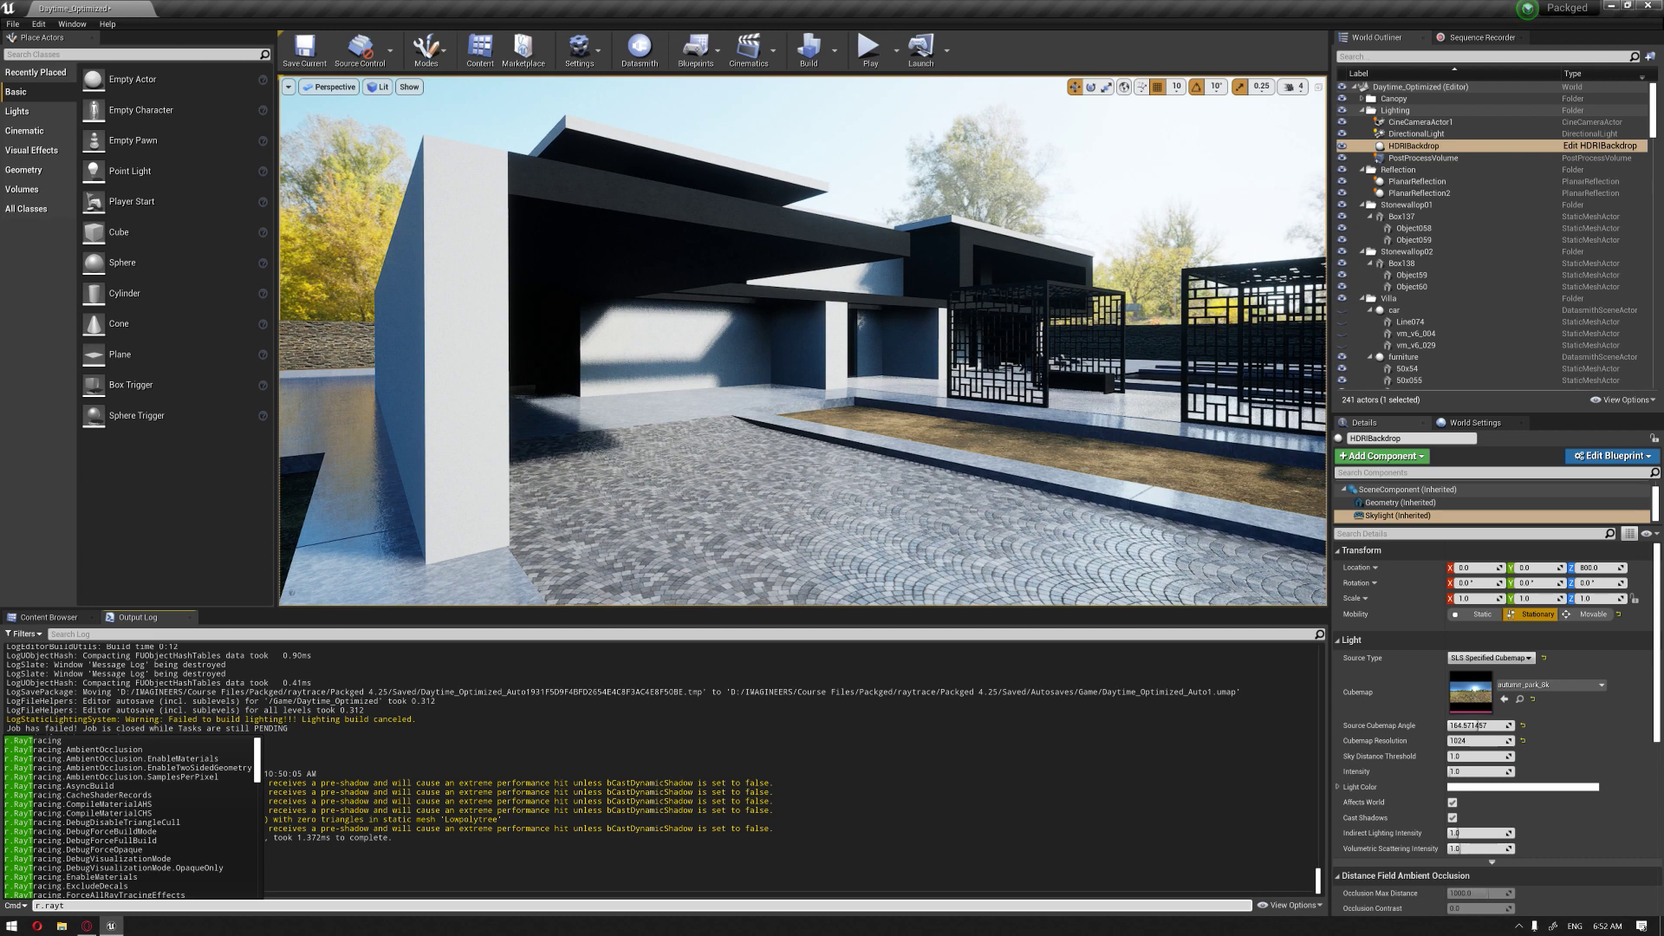
{"action": "key", "text": "Down"}
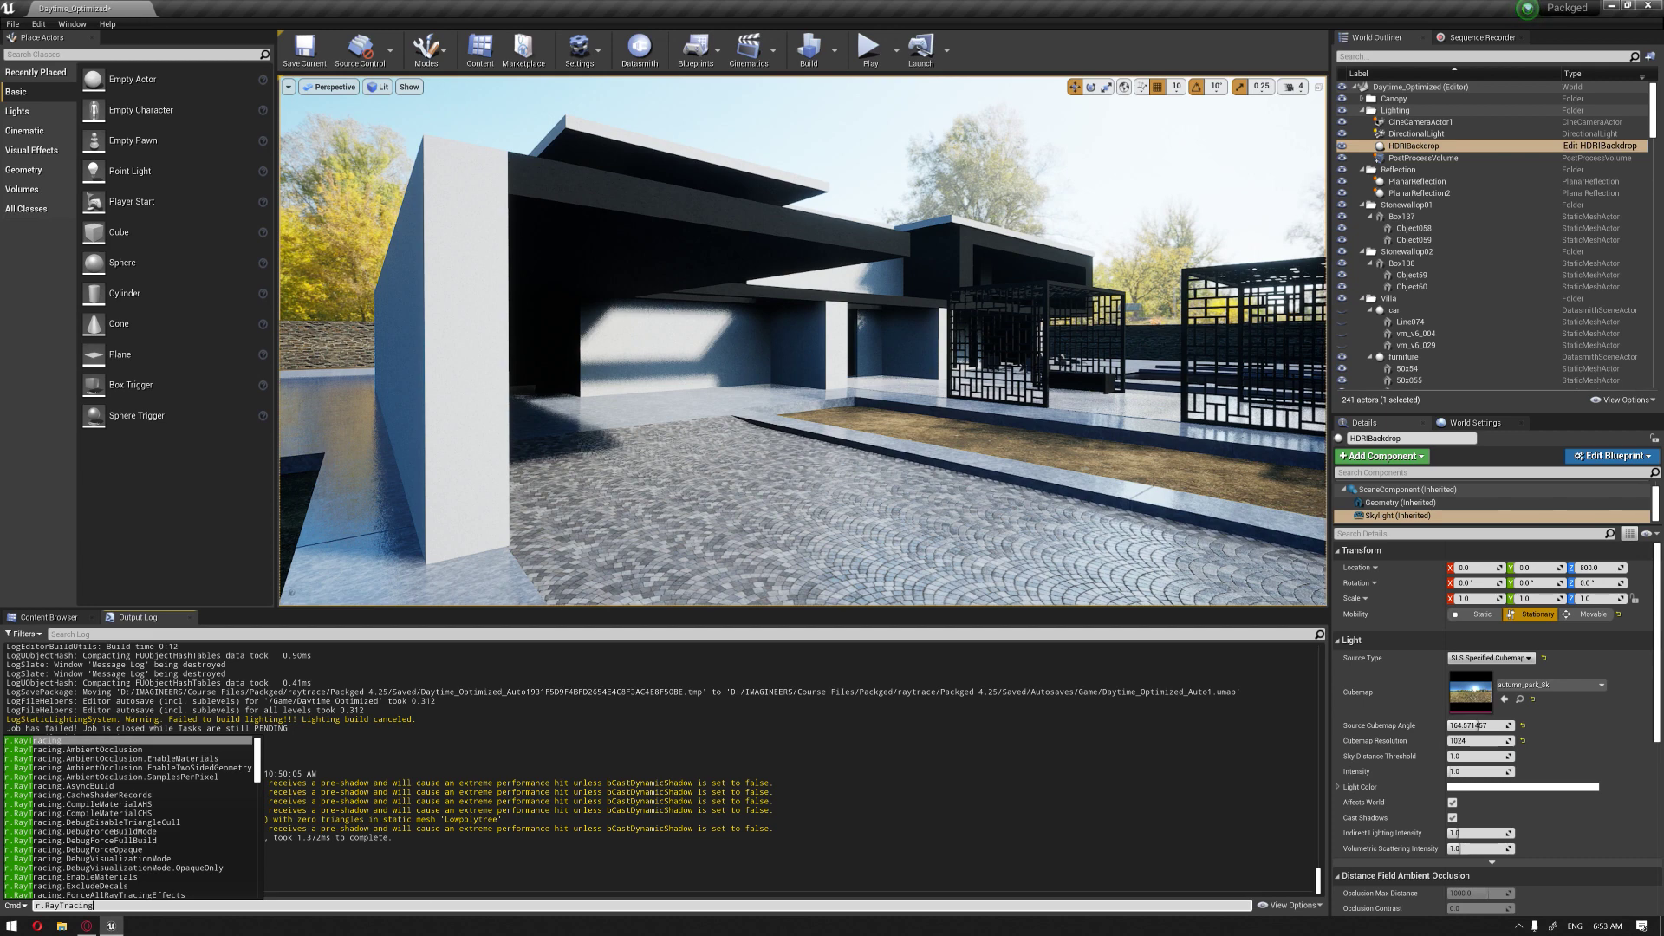
{"action": "scroll", "coordinate": [227, 810], "scroll_direction": "down", "scroll_amount": 3}
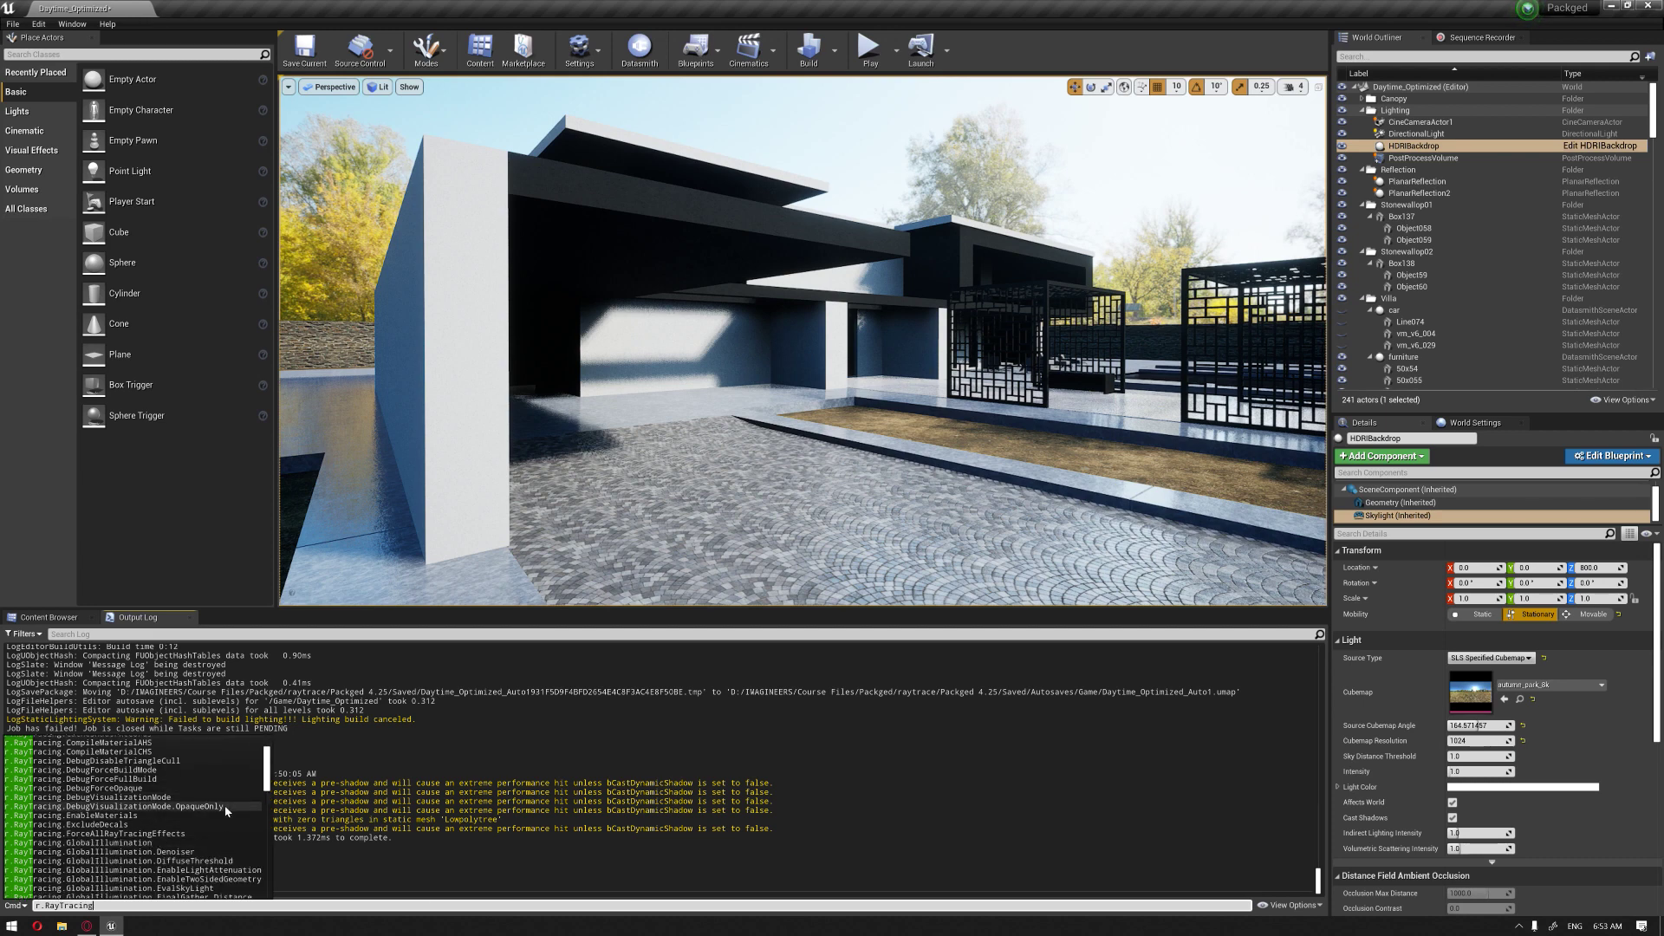
{"action": "type", "text": "."}
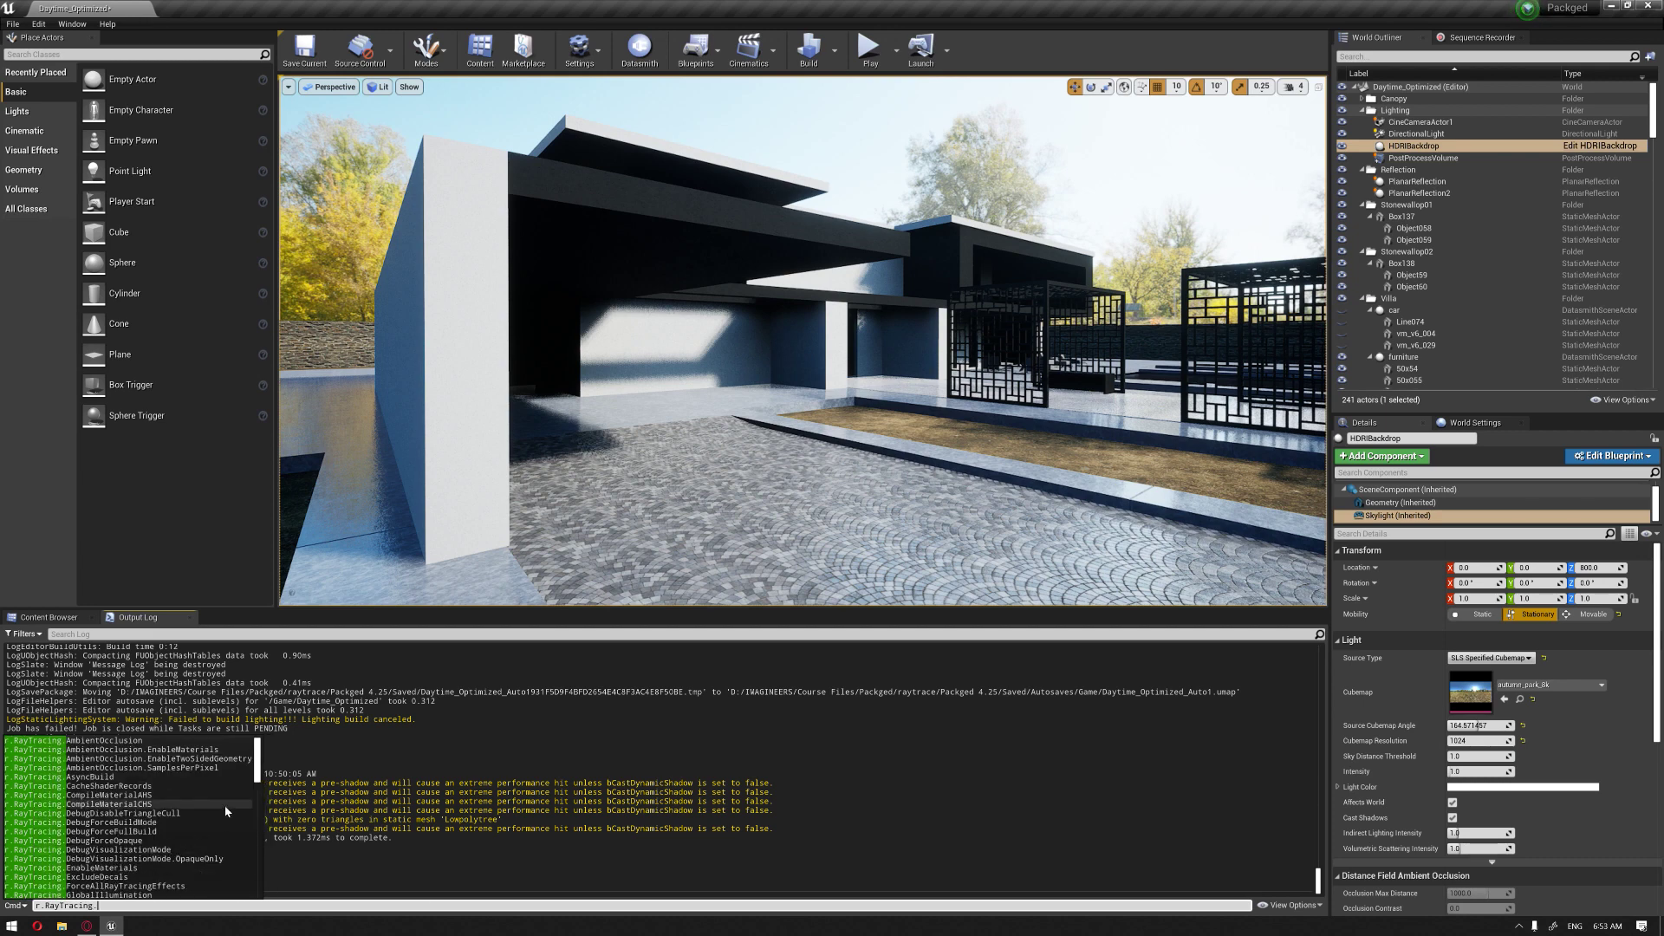
{"action": "type", "text": "g"}
{"action": "key", "text": "Down"}
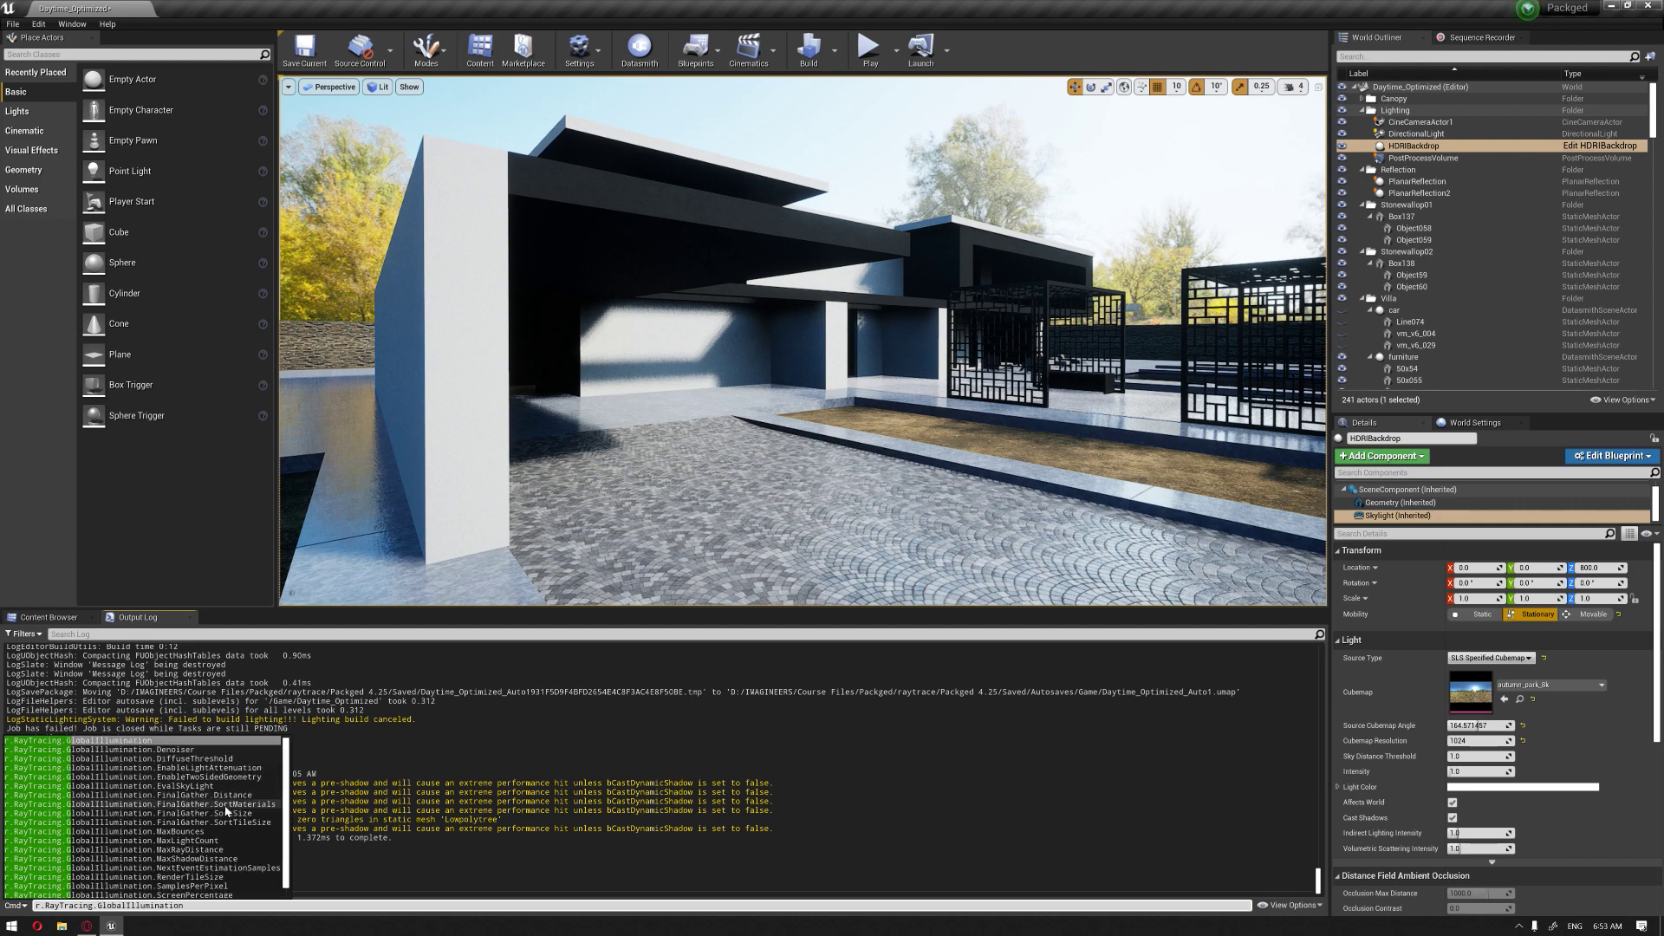
{"action": "type", "text": "1"}
{"action": "key", "text": "Return"}
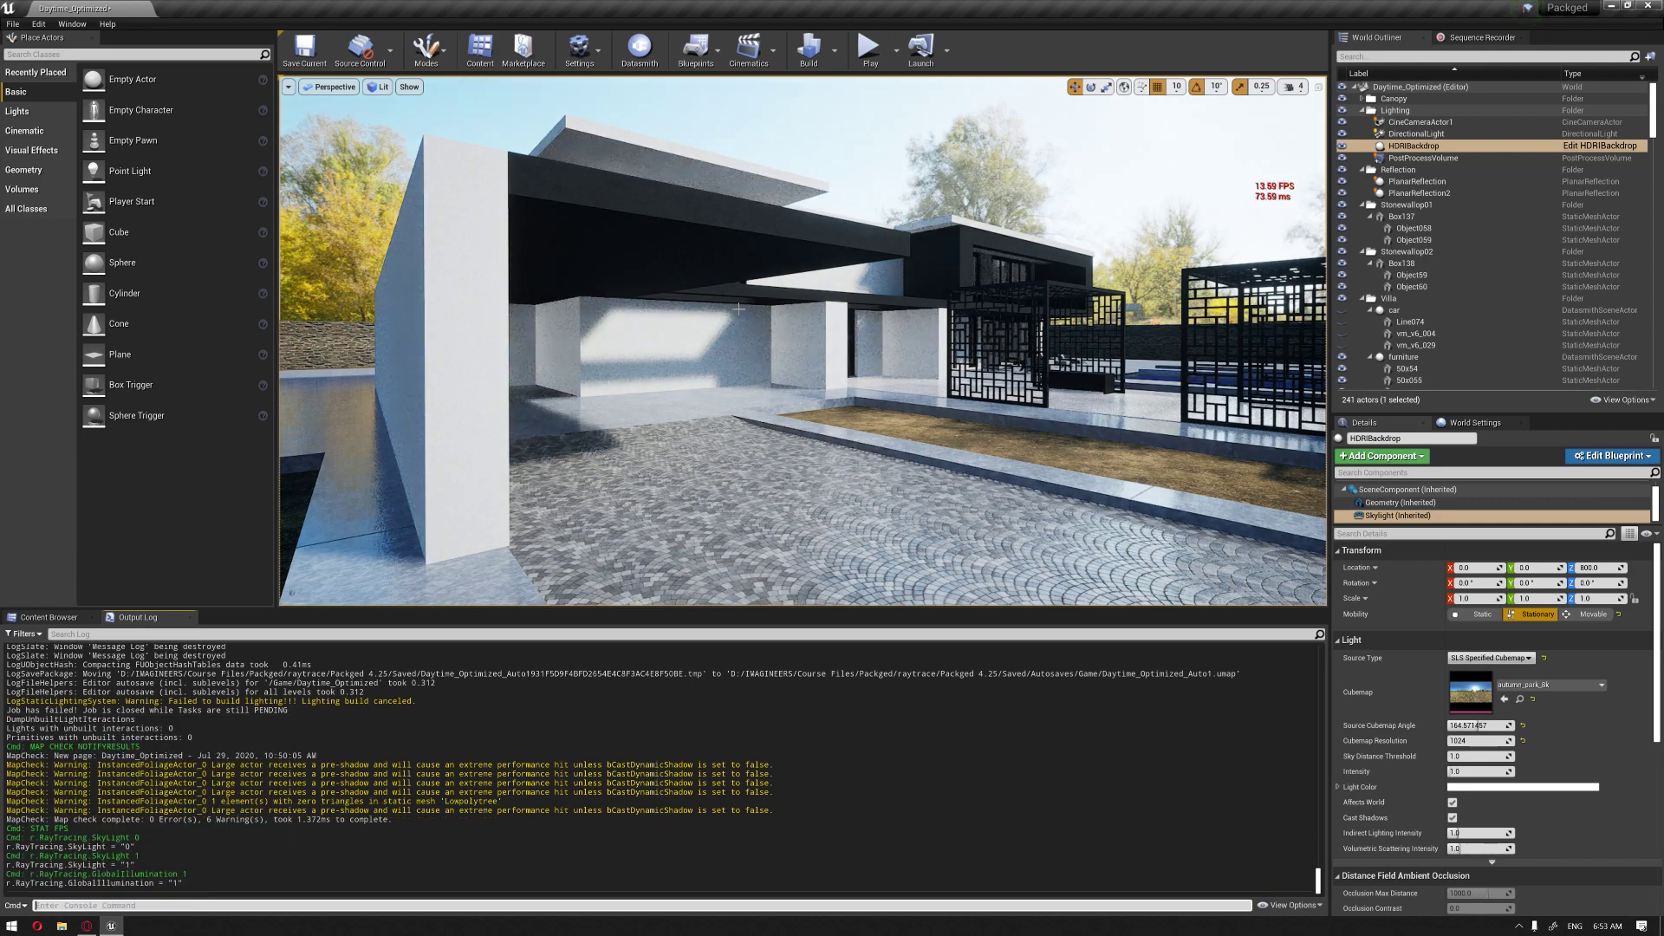
Step: Turn off ray-traced global illumination with the console command r.RayTracing.GlobalIllumination 0
{"action": "right_click_drag", "start_coordinate": [771, 320], "coordinate": [740, 311]}
{"action": "key", "text": "w"}
{"action": "key", "text": "w"}
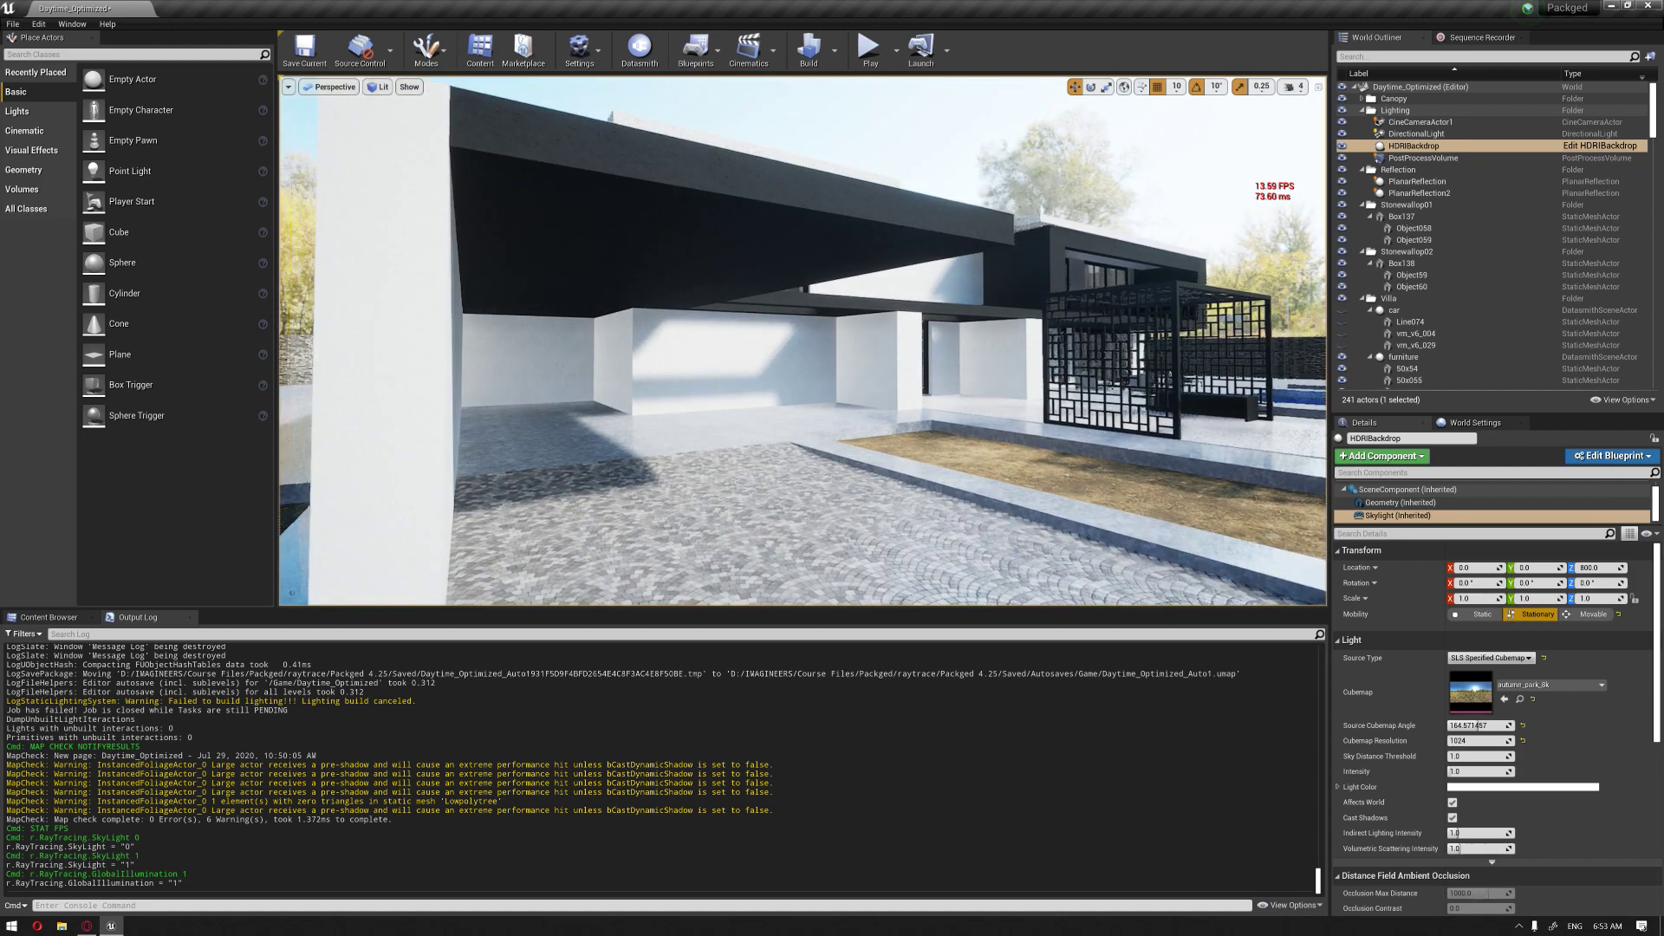
{"action": "key", "text": "a"}
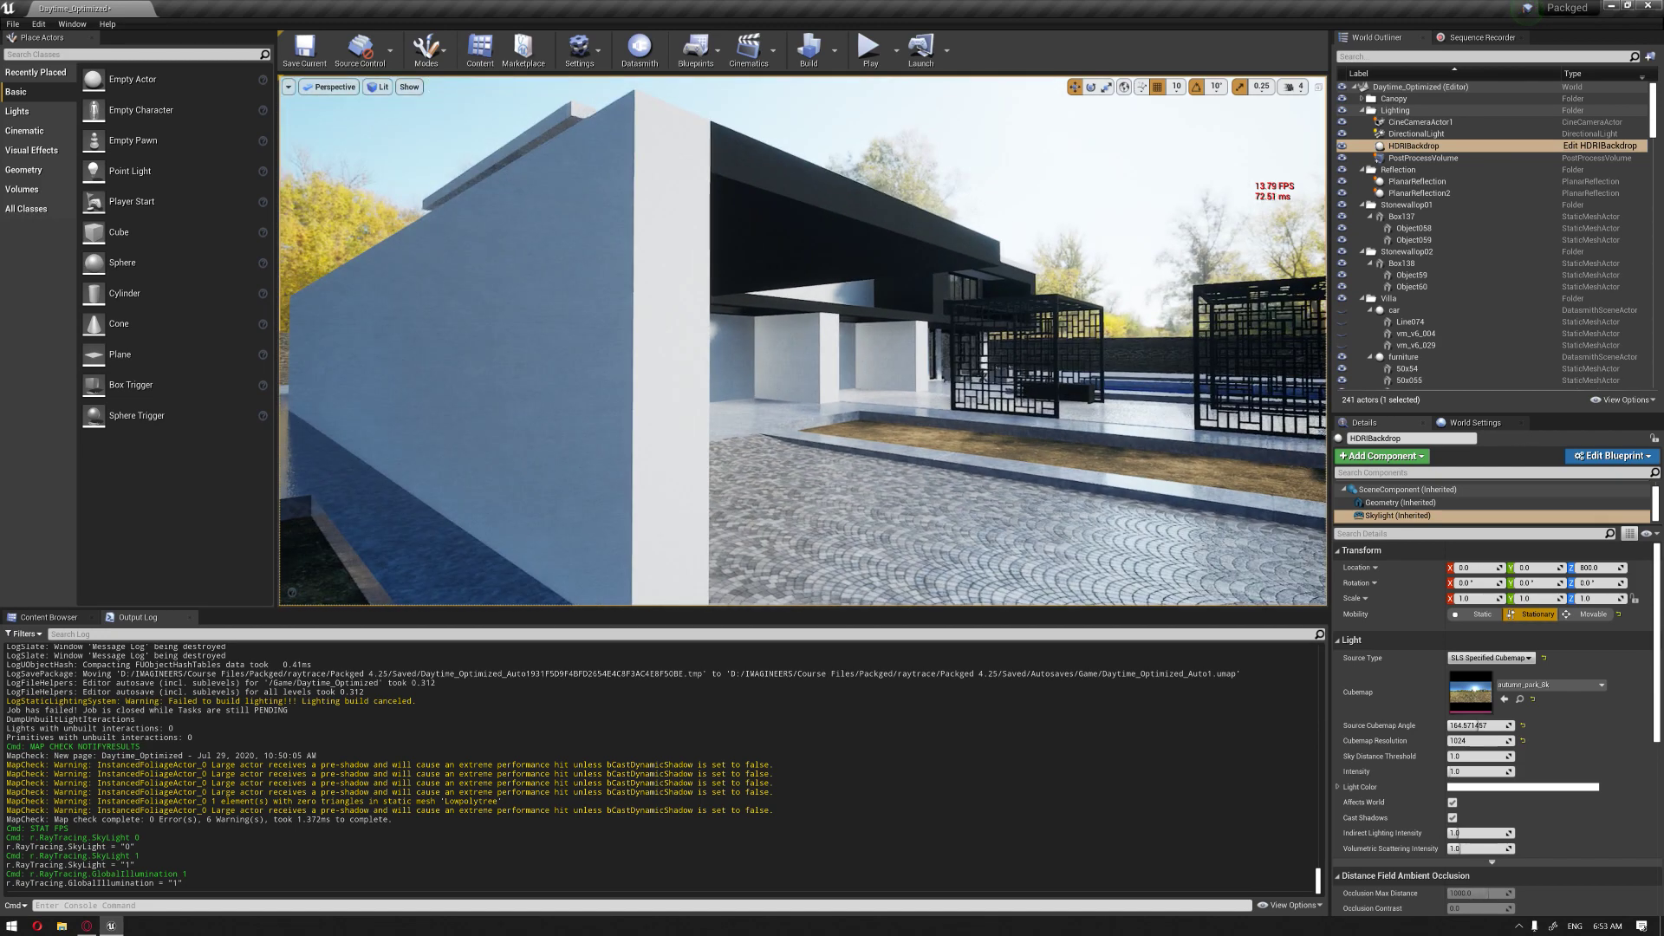
{"action": "key", "text": "d"}
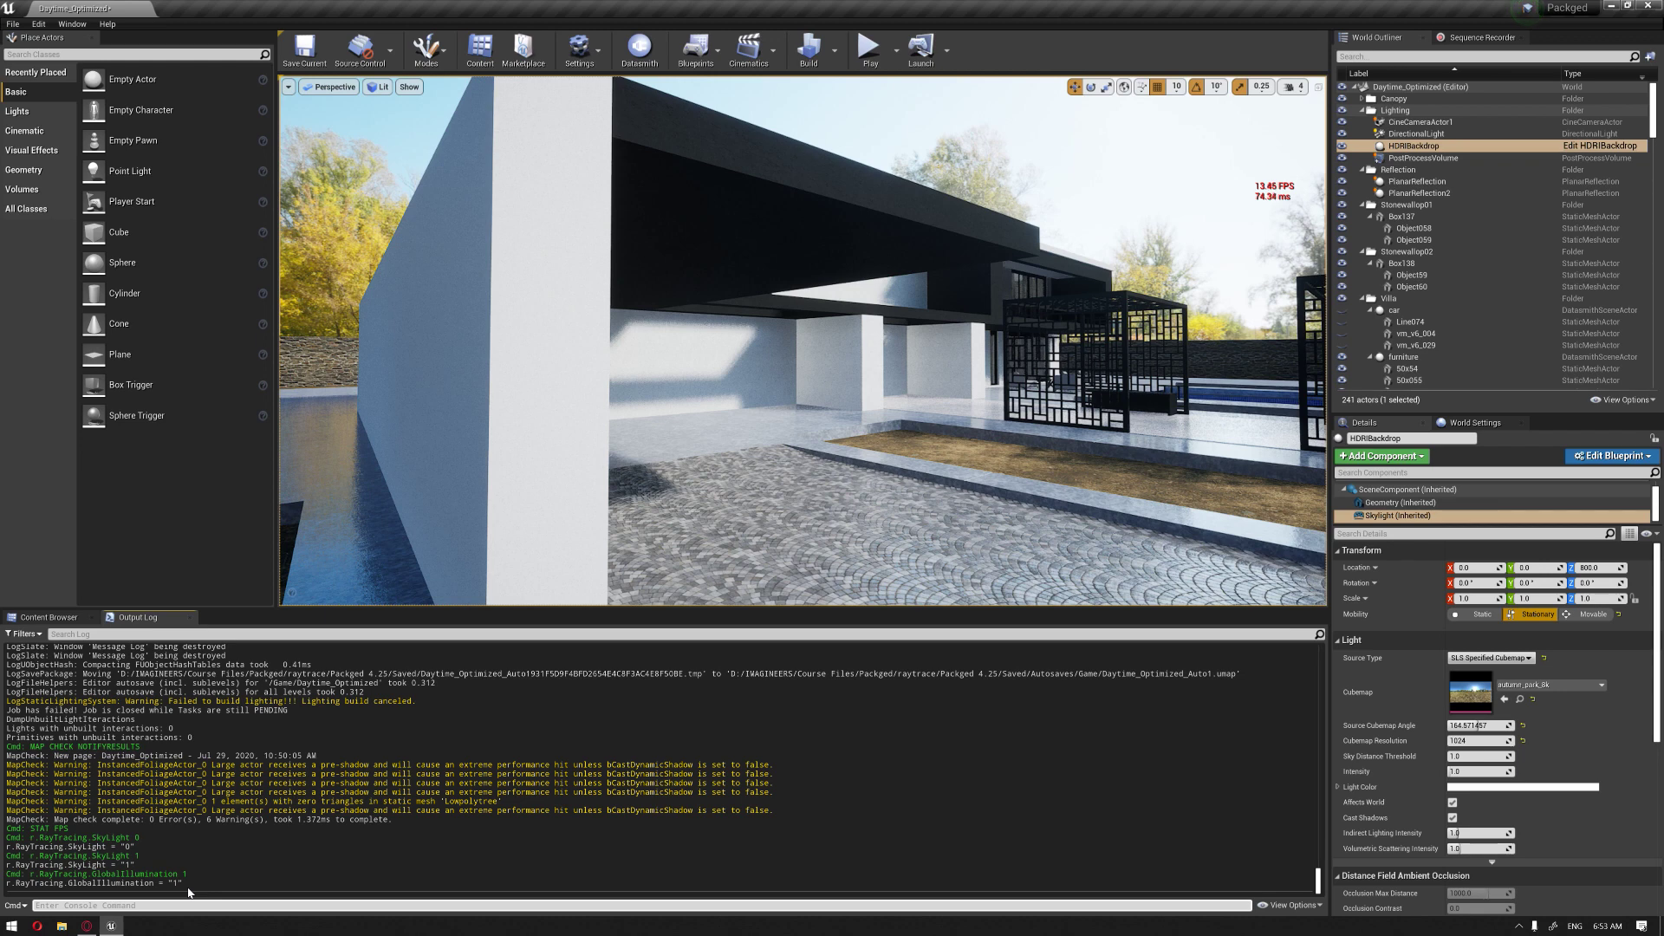
{"action": "key", "text": "Up"}
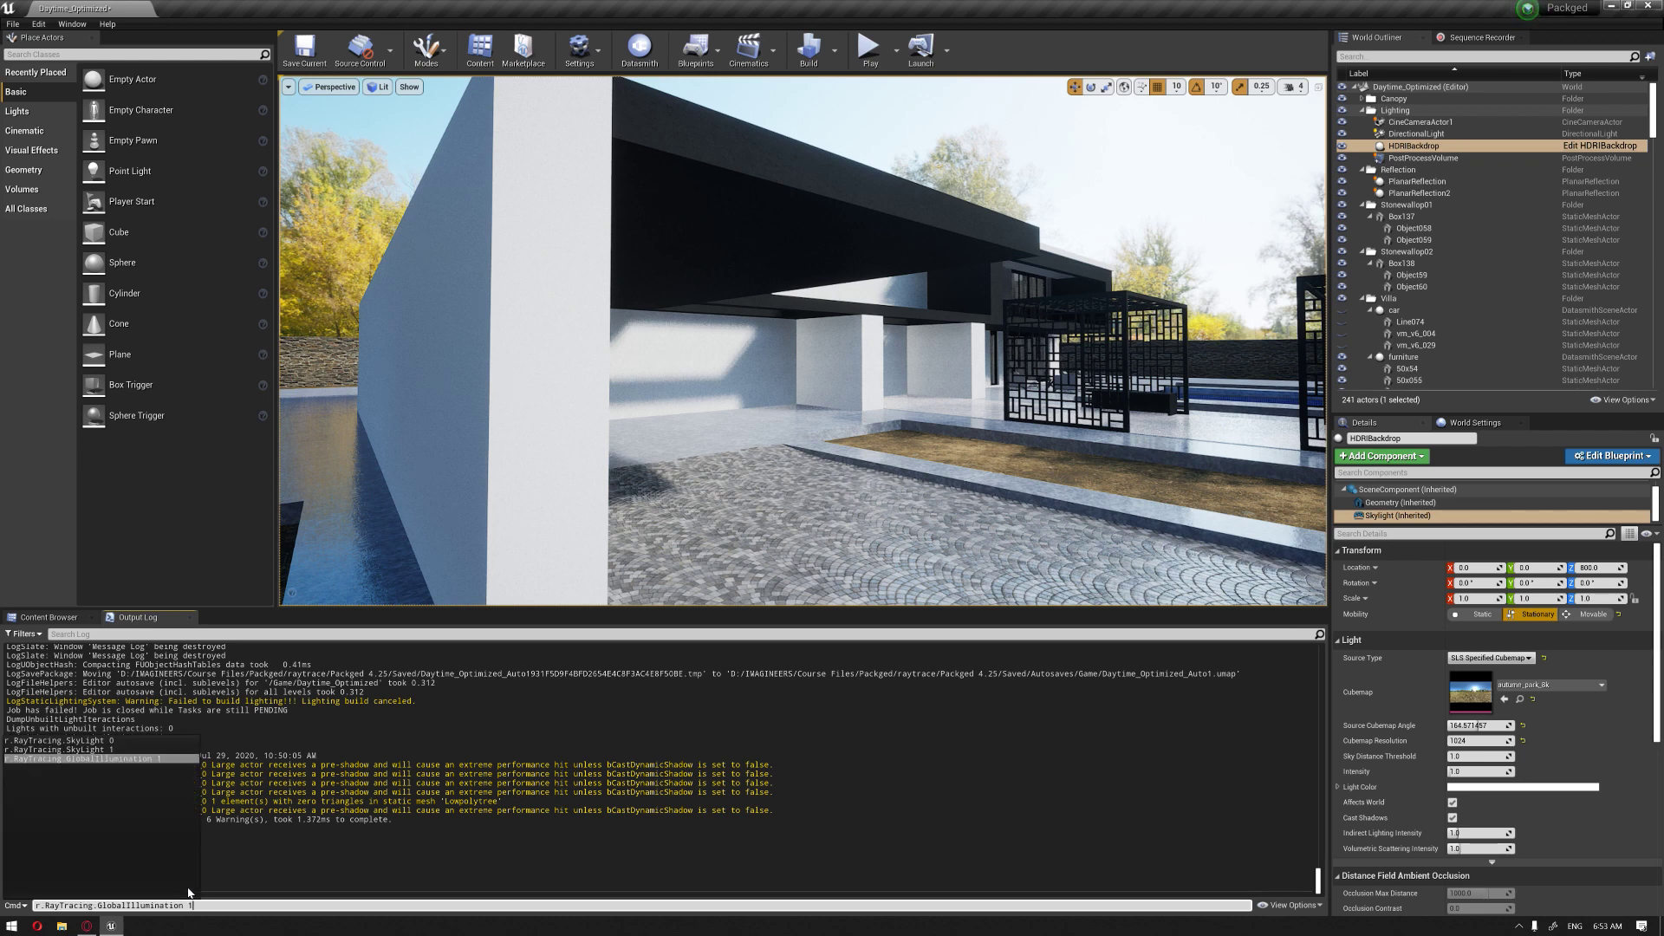
{"action": "key", "text": "BackSpace"}
{"action": "type", "text": "0"}
{"action": "key", "text": "Return"}
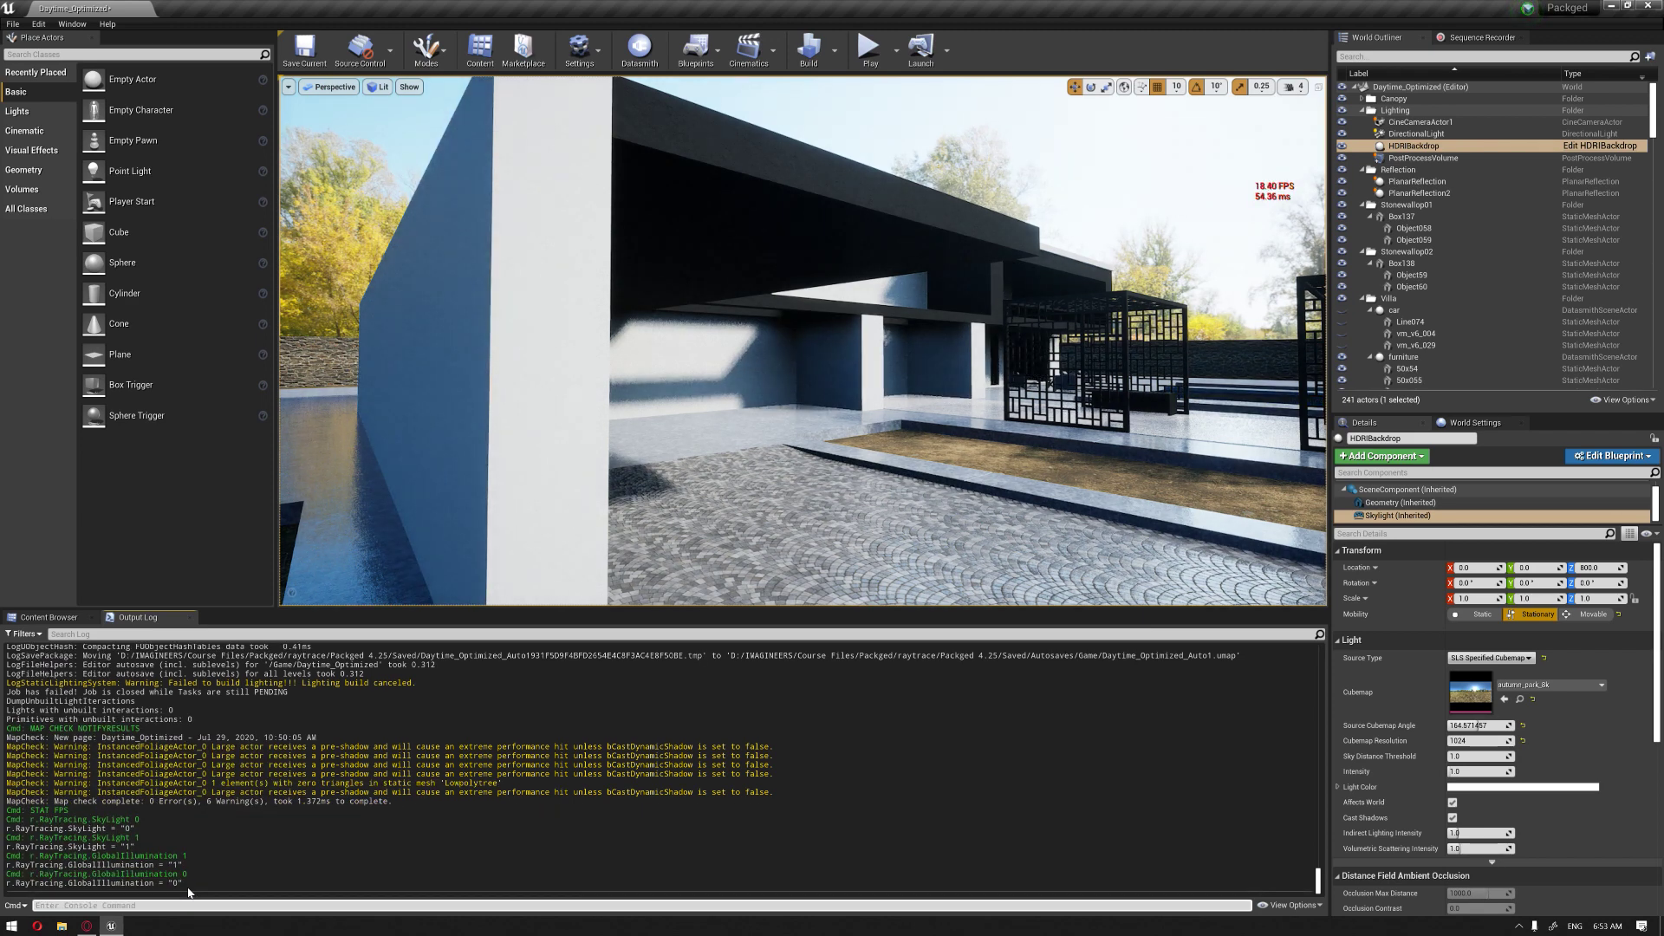
Step: Turn ray-traced global illumination back on with the console command r.RayTracing.GlobalIllumination 1
{"action": "key", "text": "Up"}
{"action": "key", "text": "BackSpace"}
{"action": "type", "text": "1"}
{"action": "key", "text": "Return"}
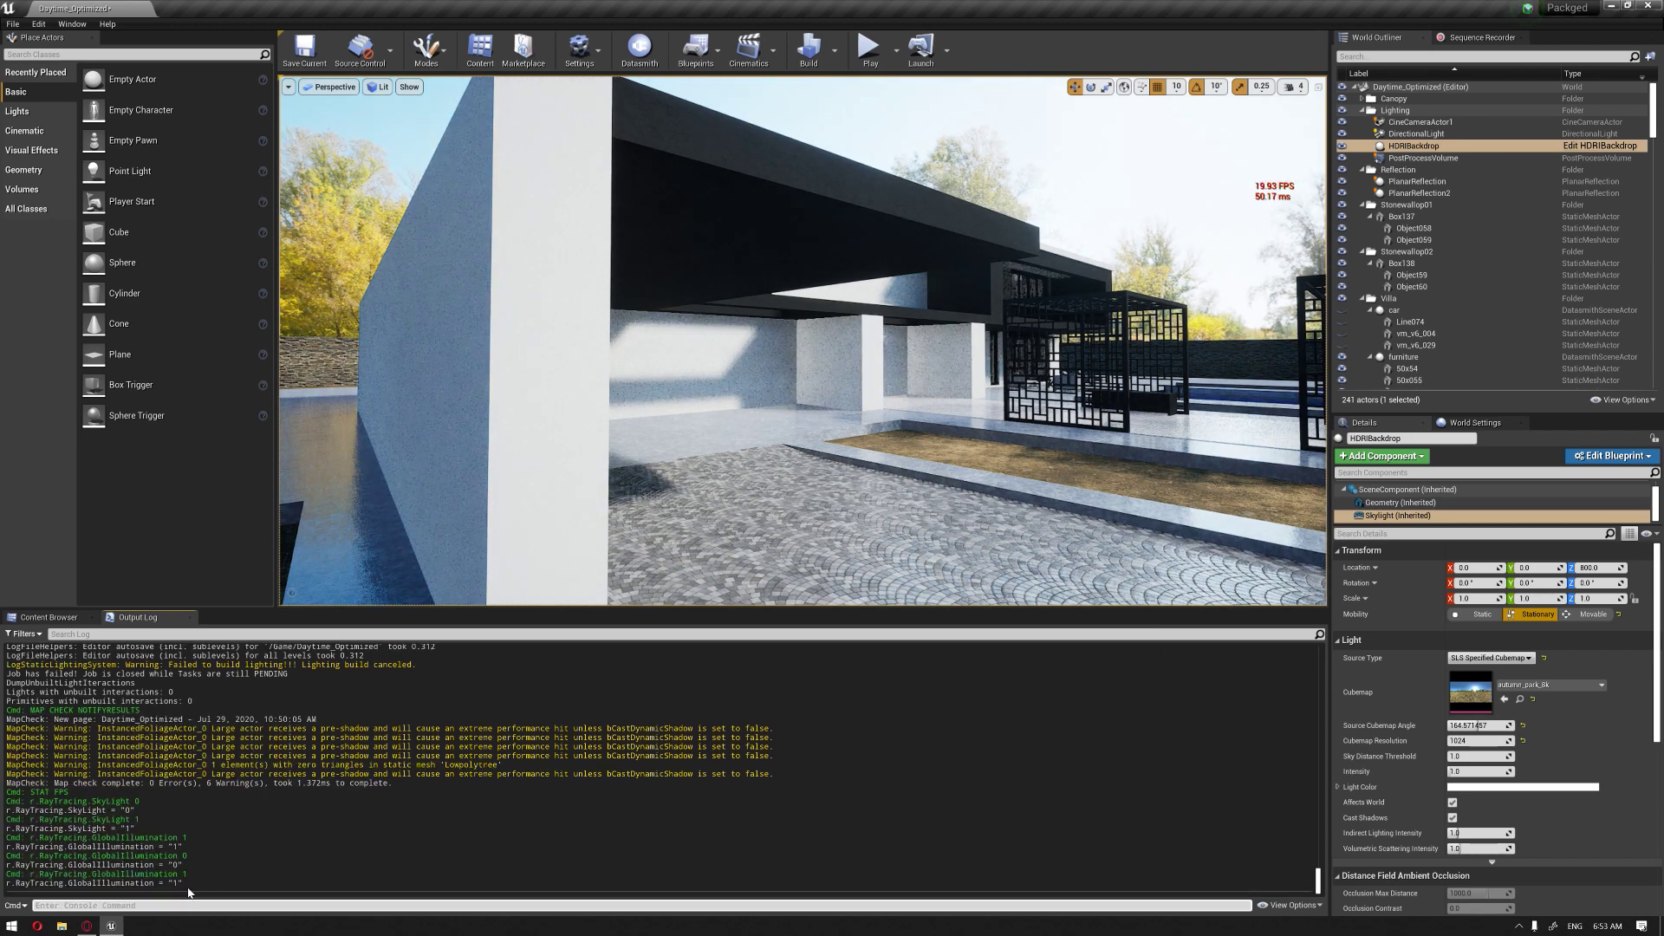
Step: Switch the viewport's view mode to Lighting Only and inspect the villa's walls and carport
{"action": "left_click", "coordinate": [380, 89]}
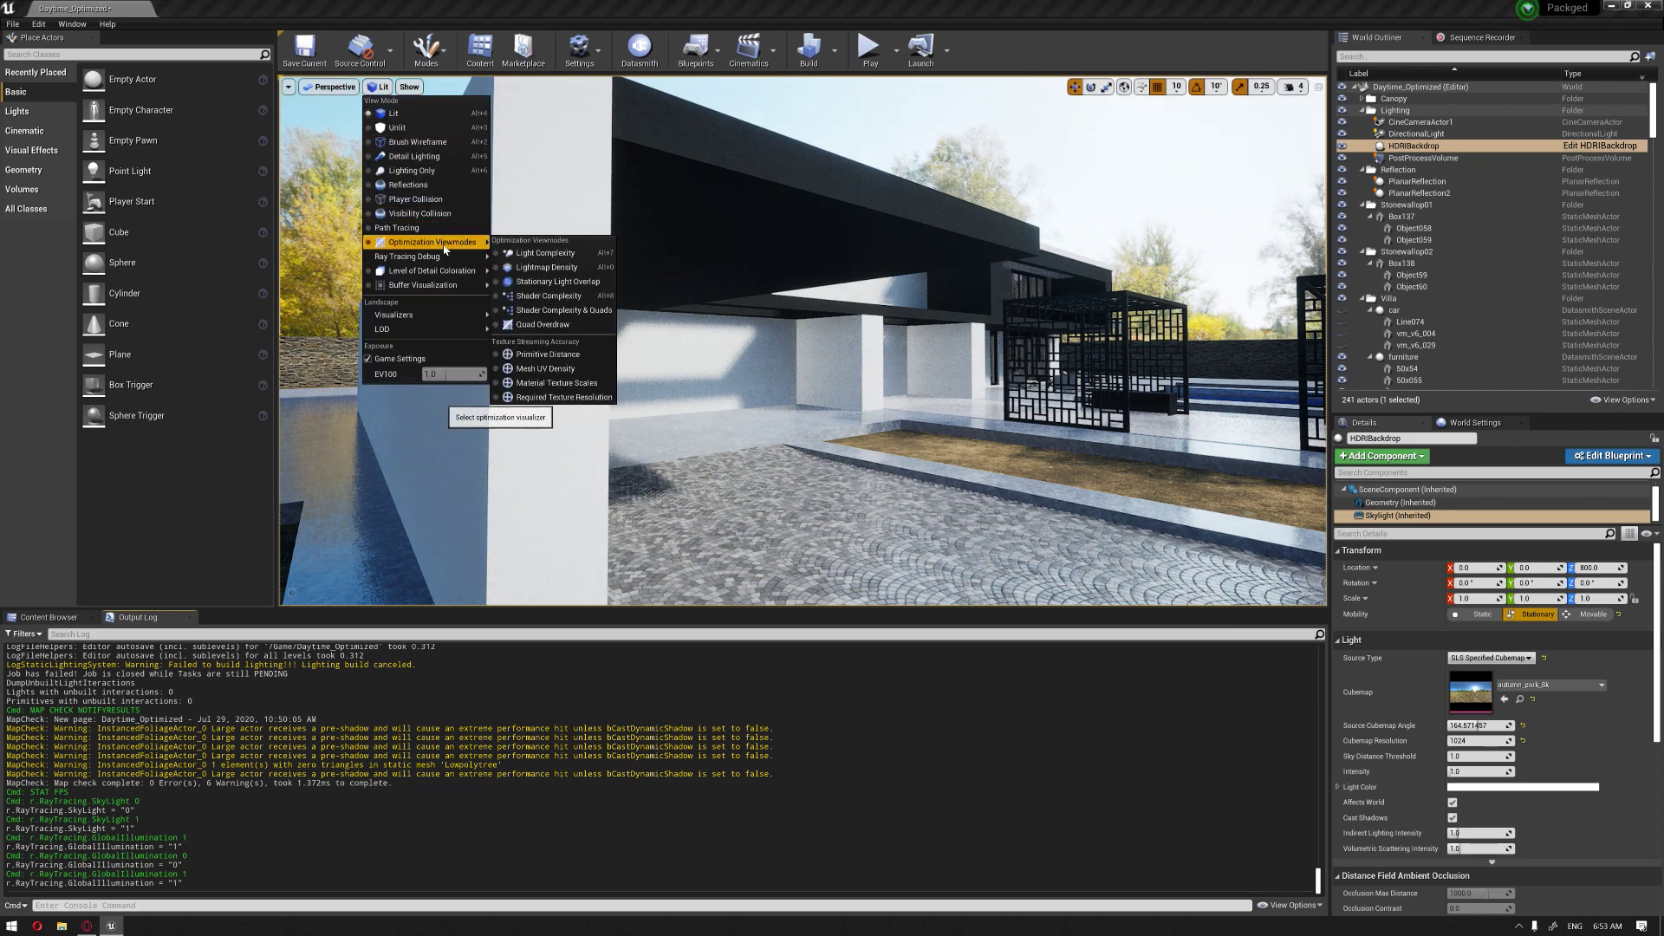
{"action": "left_click", "coordinate": [438, 171]}
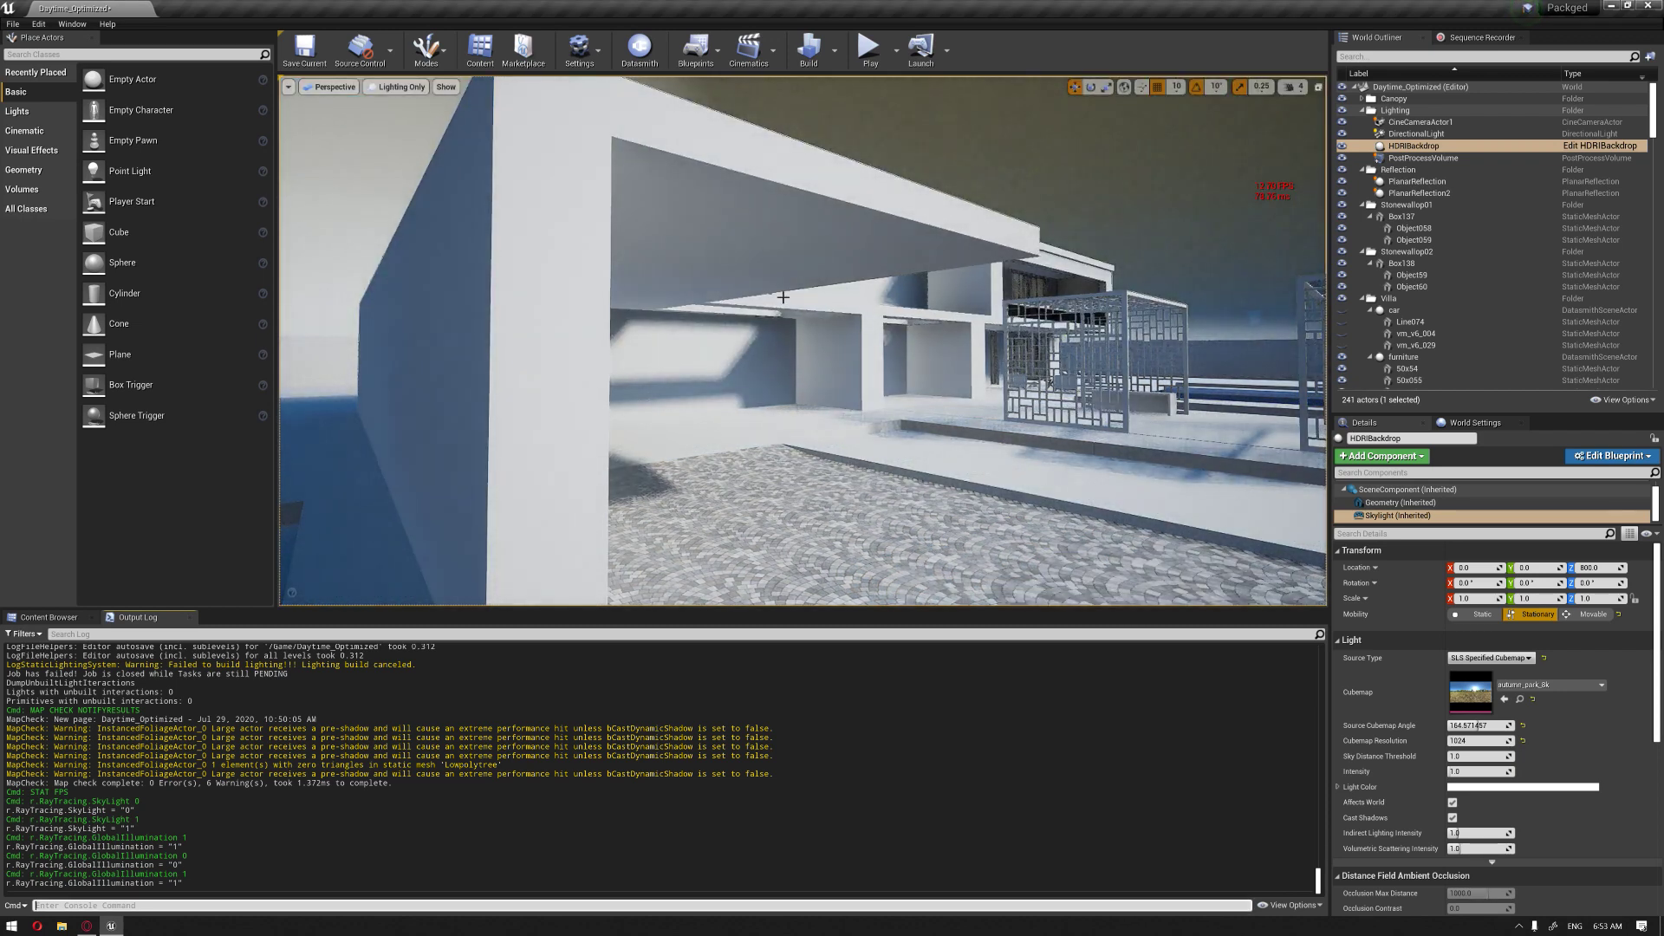
{"action": "mouse_move", "coordinate": [784, 297]}
{"action": "right_mouse_down"}
{"action": "mouse_move", "coordinate": [741, 297]}
{"action": "mouse_move", "coordinate": [784, 327]}
{"action": "right_mouse_up"}
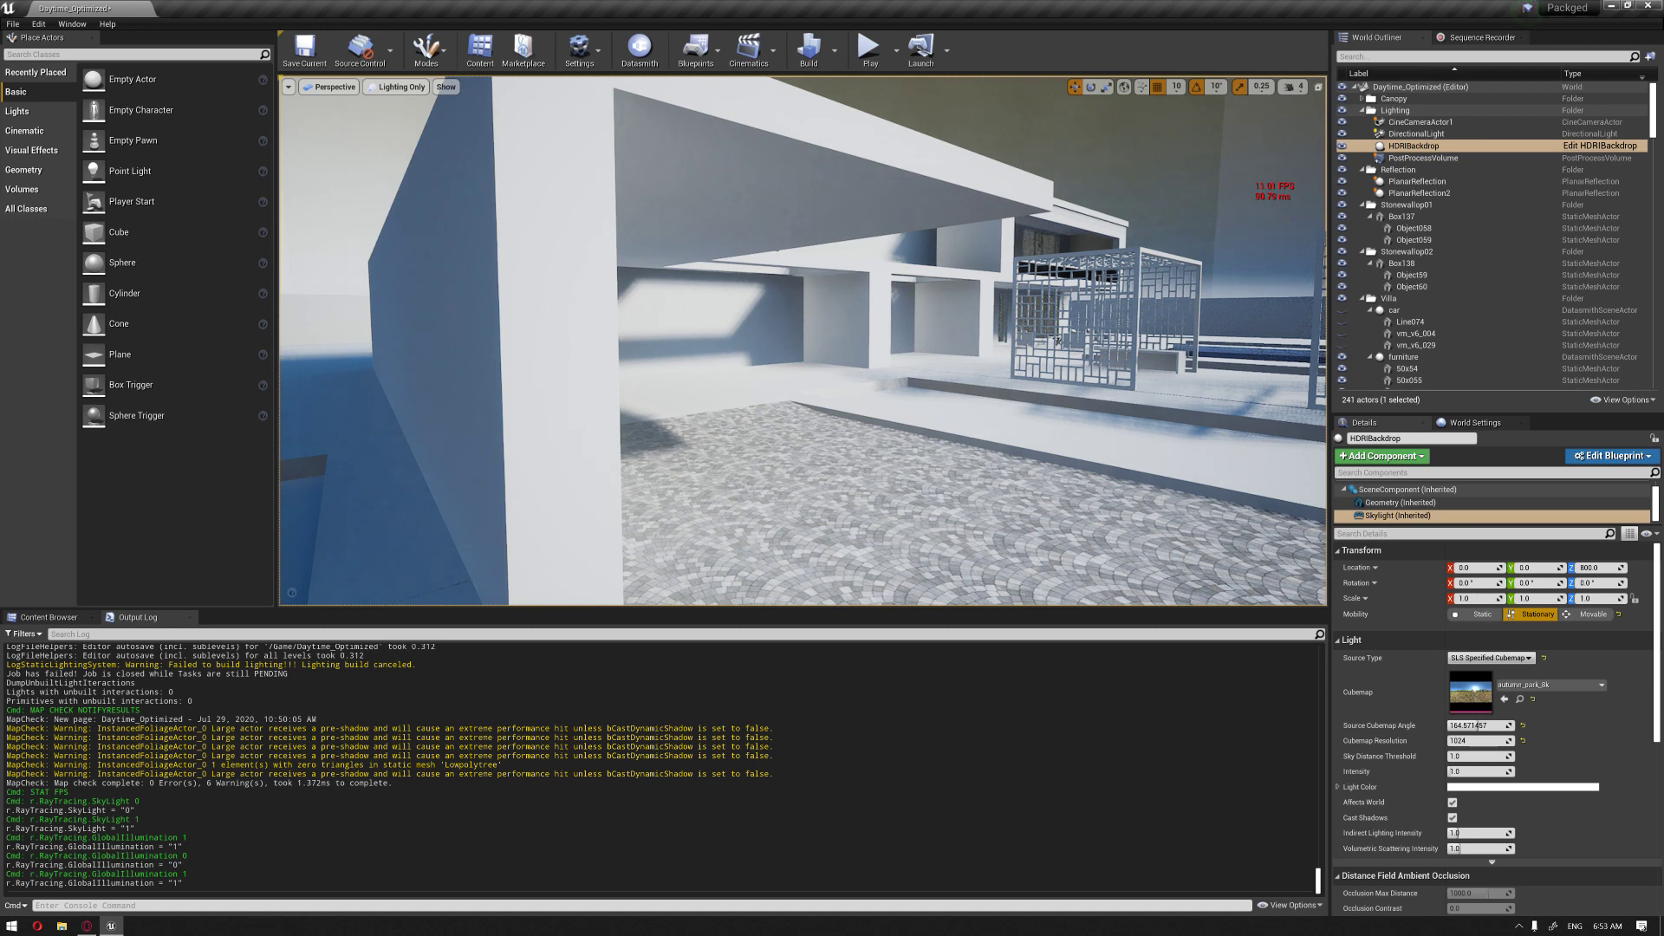
{"action": "left_click", "coordinate": [258, 905]}
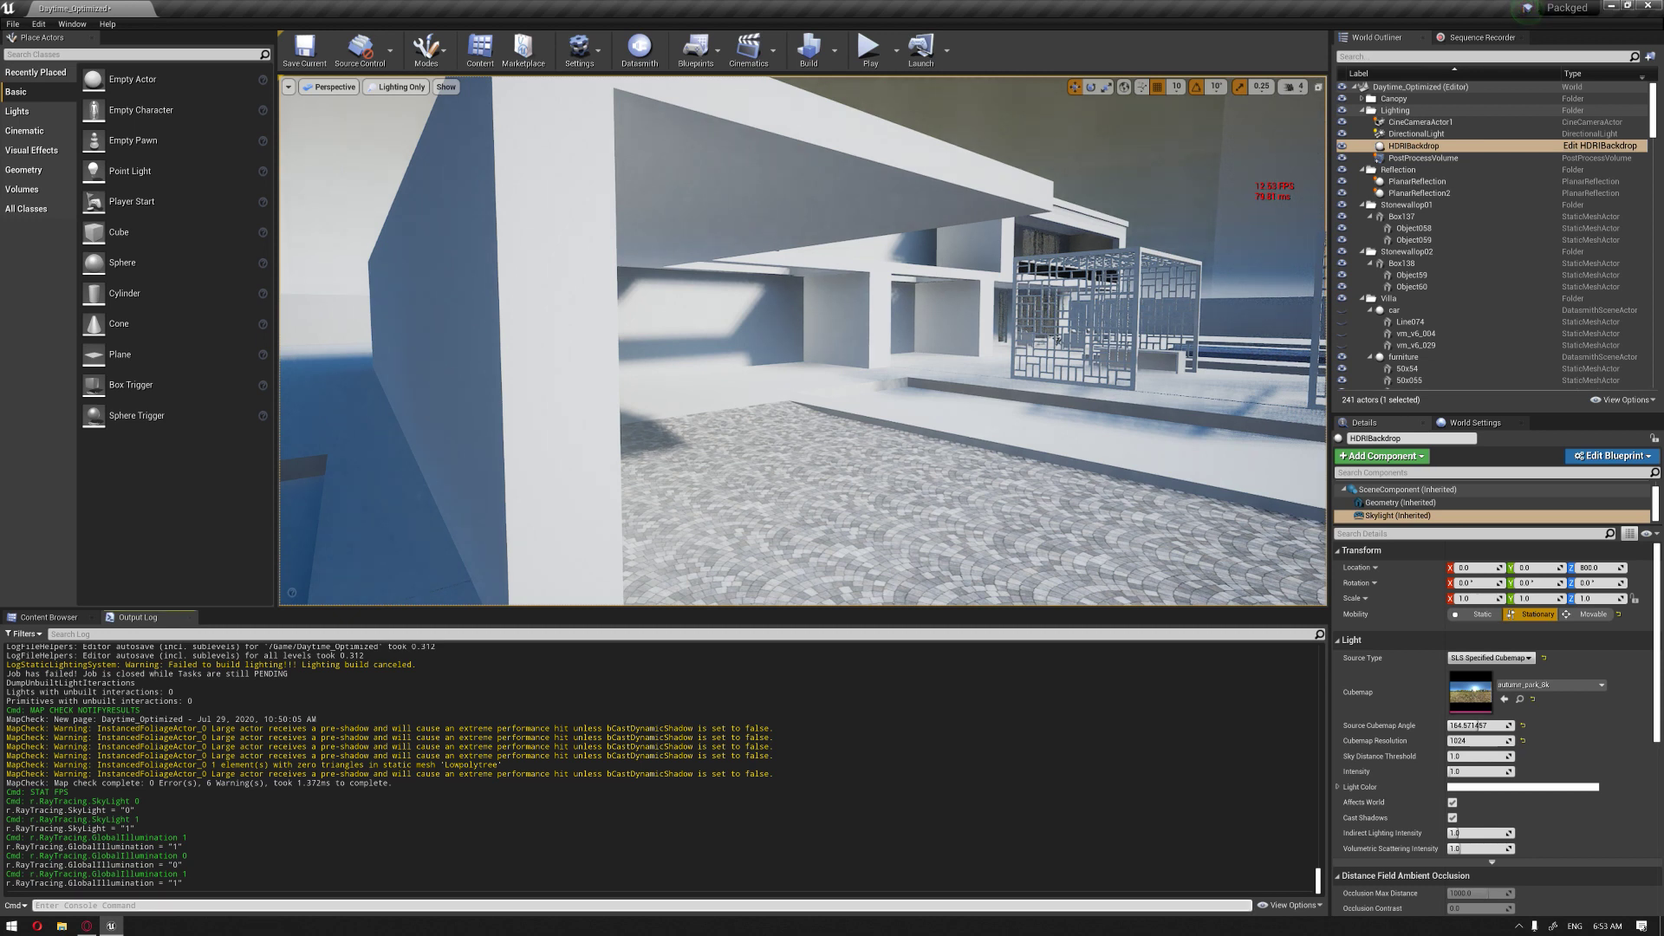
{"action": "mouse_move", "coordinate": [997, 360]}
{"action": "right_mouse_down"}
{"action": "mouse_move", "coordinate": [932, 343]}
{"action": "mouse_move", "coordinate": [997, 342]}
{"action": "right_mouse_up"}
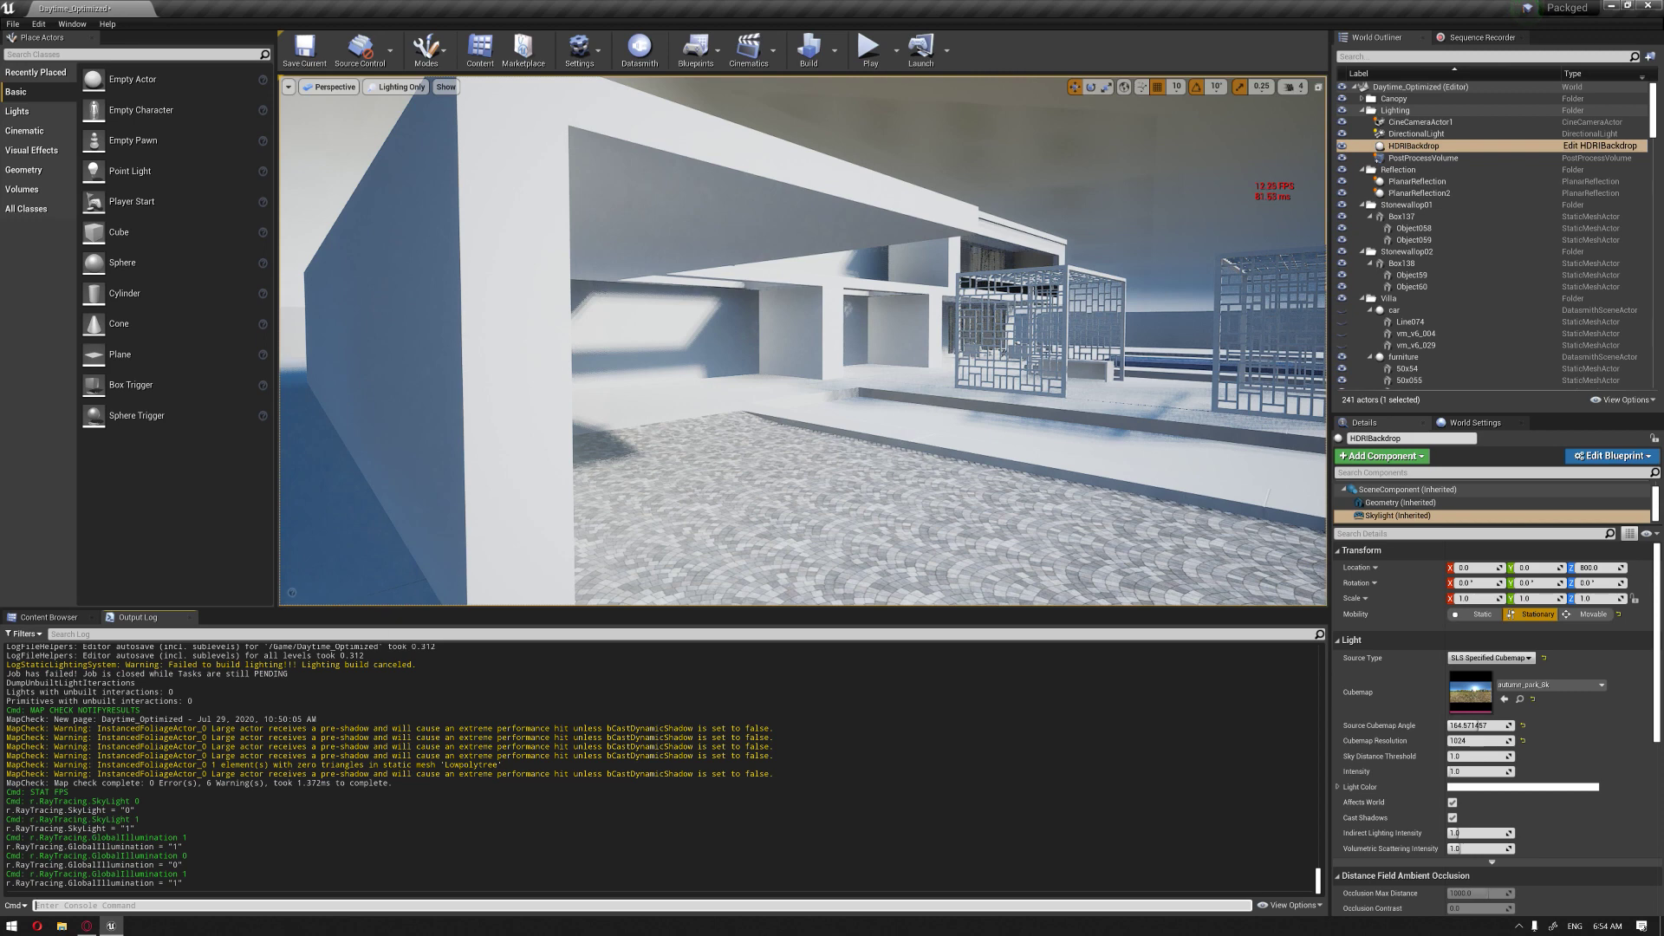
Step: Run the console command r.RayTracing.SkyLight.SamplesPerPixel 5 to set the skylight's samples per pixel
{"action": "key", "text": "Up"}
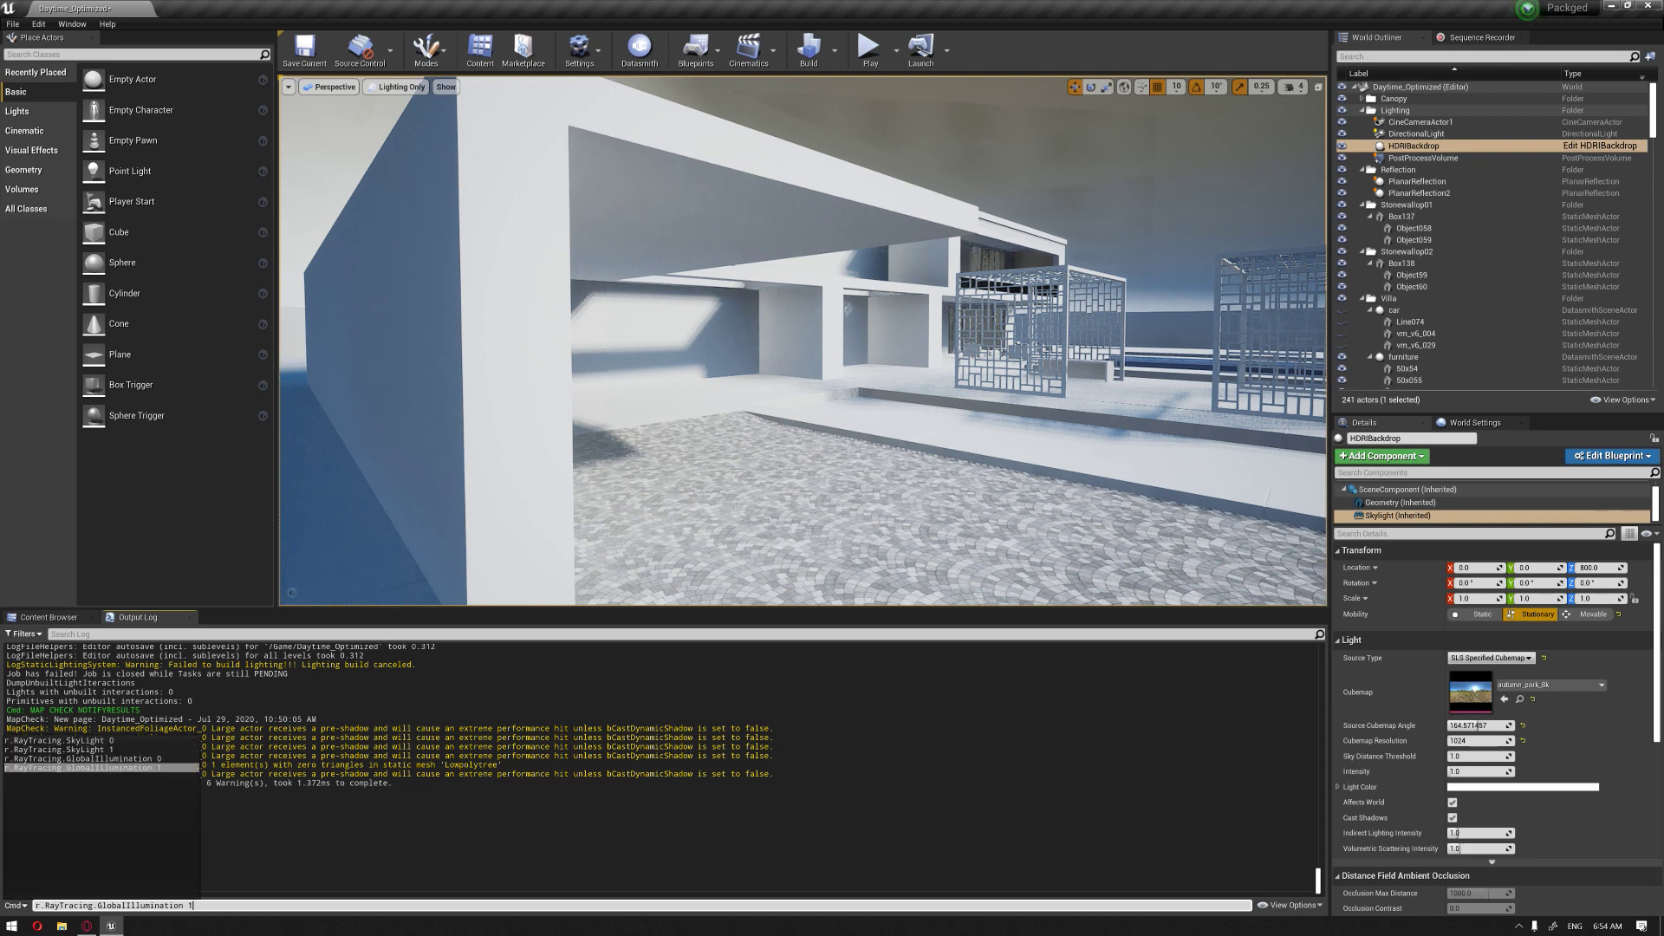
{"action": "key", "text": "BackSpace"}
{"action": "key", "text": "BackSpace"}
{"action": "key", "text": "BackSpace"}
{"action": "key", "text": "BackSpace"}
{"action": "key", "text": "BackSpace"}
{"action": "key", "text": "BackSpace"}
{"action": "key", "text": "BackSpace"}
{"action": "key", "text": "BackSpace"}
{"action": "key", "text": "BackSpace"}
{"action": "key", "text": "BackSpace"}
{"action": "key", "text": "BackSpace"}
{"action": "key", "text": "BackSpace"}
{"action": "key", "text": "BackSpace"}
{"action": "key", "text": "BackSpace"}
{"action": "key", "text": "BackSpace"}
{"action": "key", "text": "BackSpace"}
{"action": "key", "text": "BackSpace"}
{"action": "key", "text": "BackSpace"}
{"action": "key", "text": "BackSpace"}
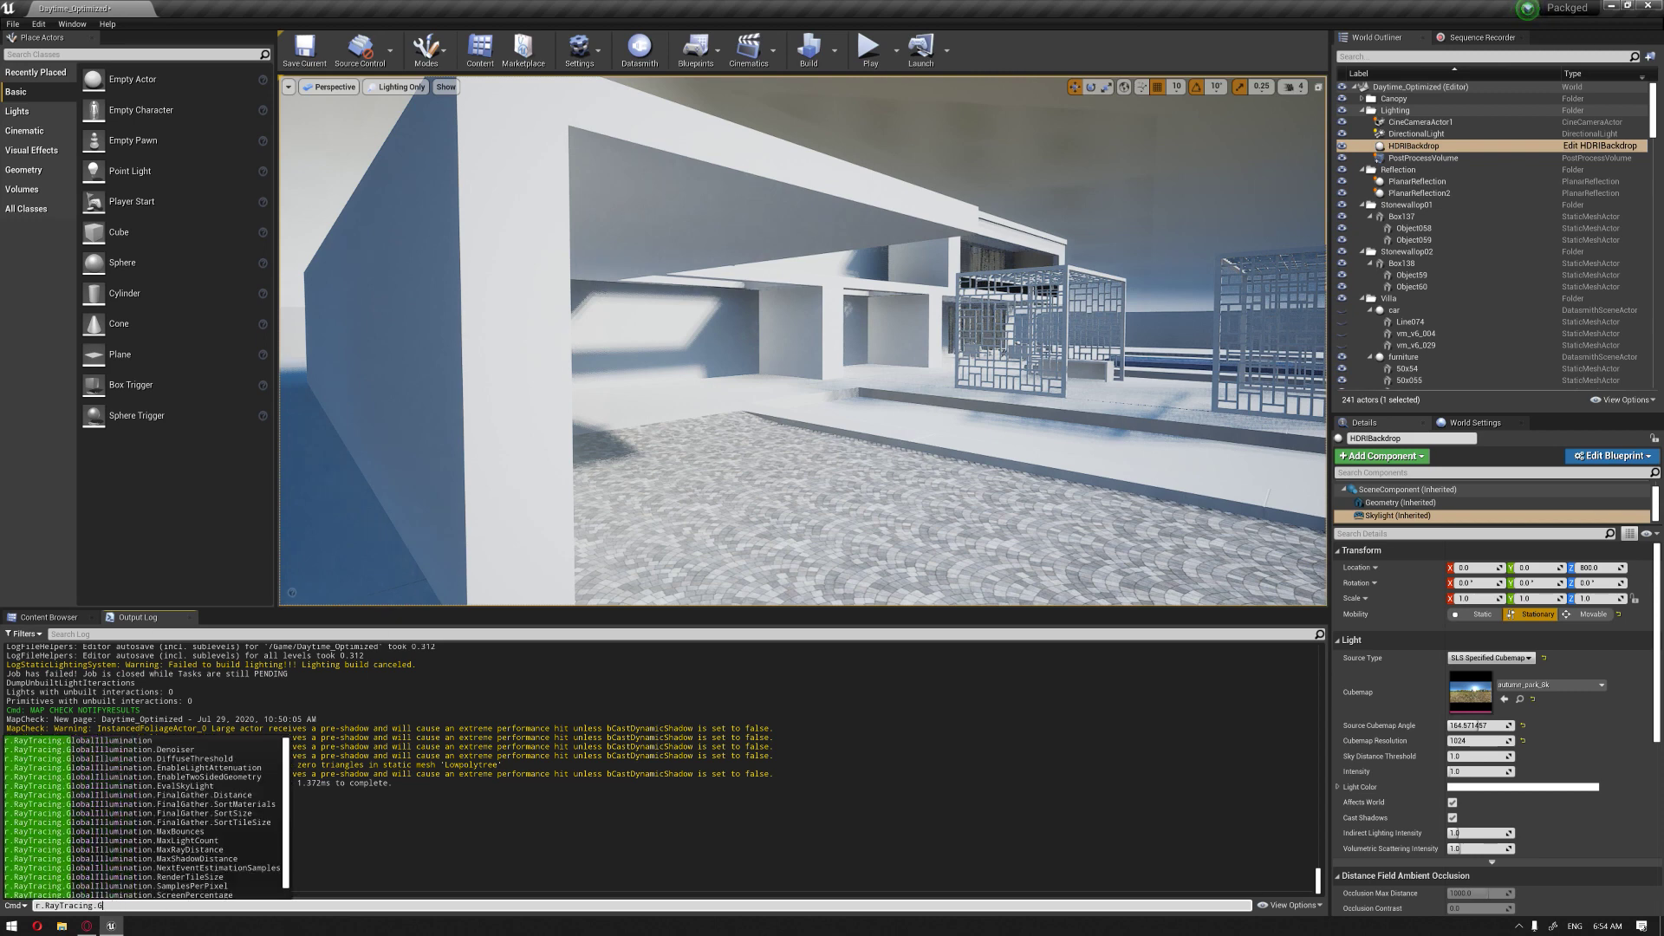
{"action": "key", "text": "BackSpace"}
{"action": "type", "text": "sk"}
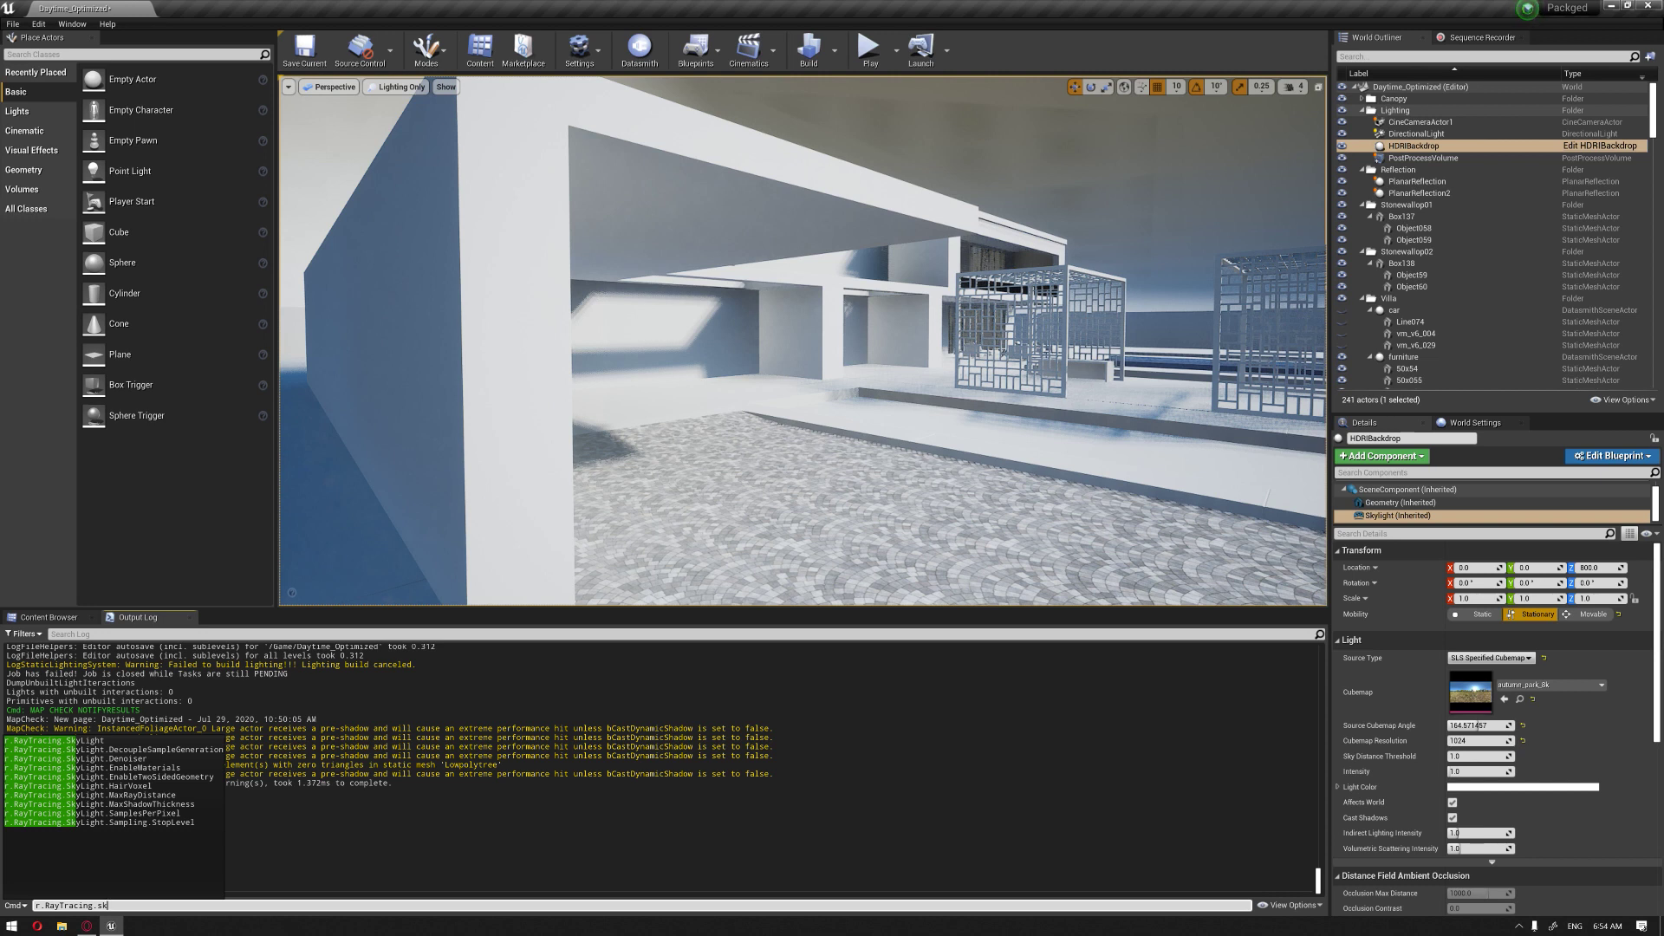
{"action": "key", "text": "Down"}
{"action": "key", "text": "Down"}
{"action": "key", "text": "Down"}
{"action": "key", "text": "Down"}
{"action": "key", "text": "Down"}
{"action": "key", "text": "Down"}
{"action": "key", "text": "Down"}
{"action": "key", "text": "Down"}
{"action": "key", "text": "Down"}
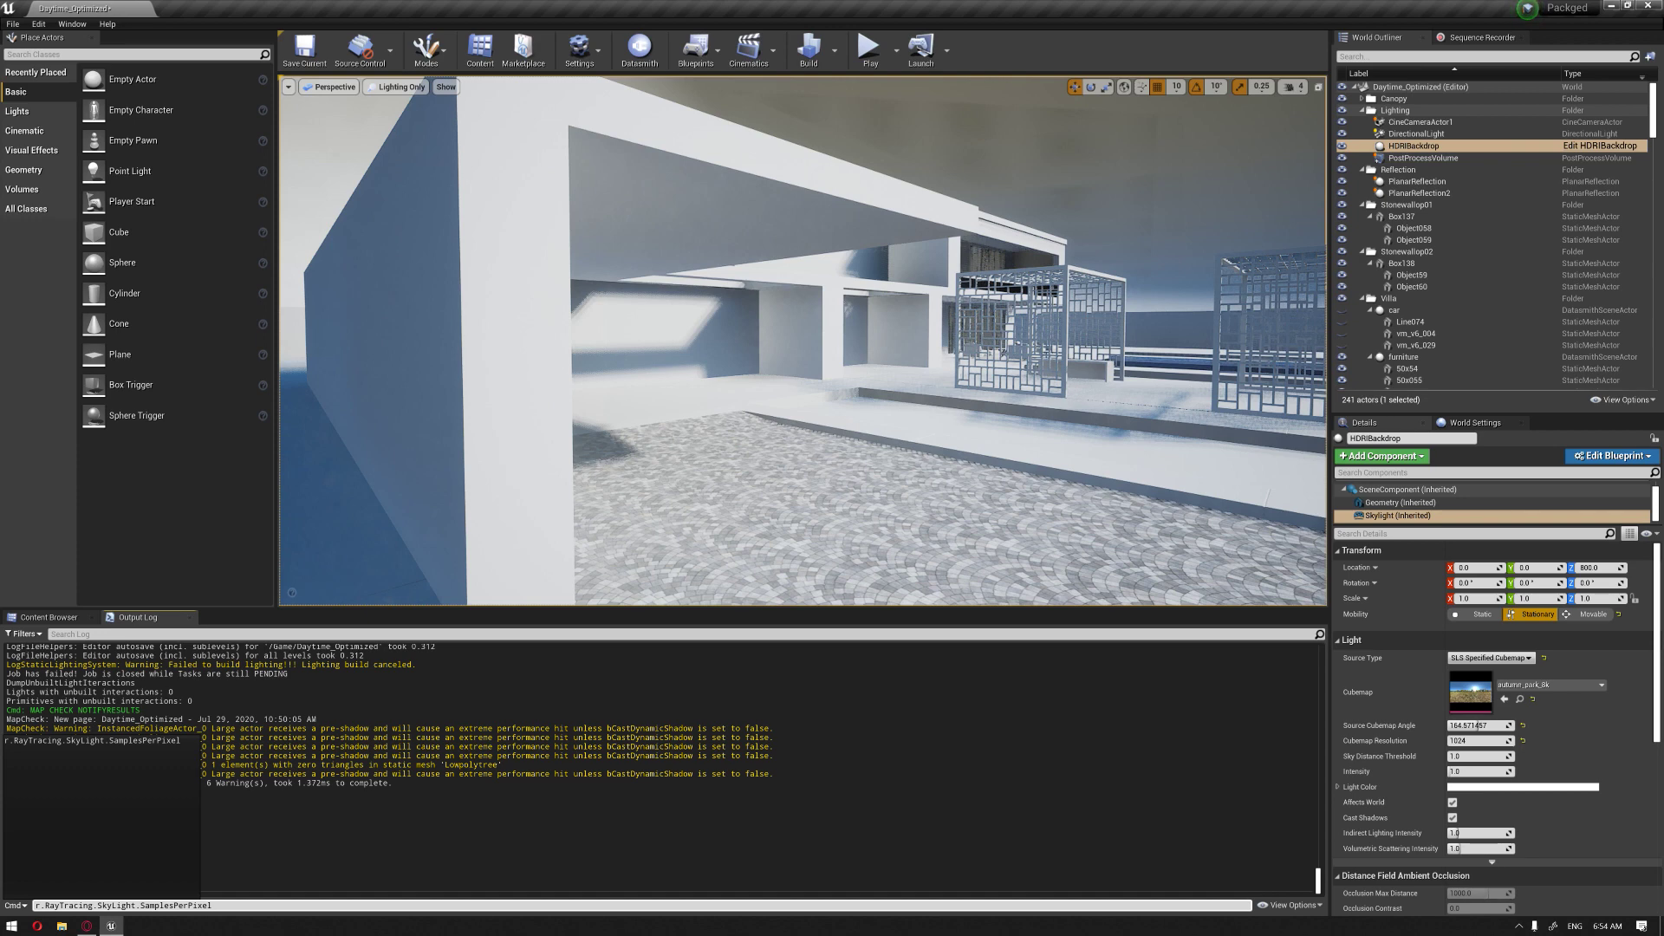
{"action": "type", "text": "5"}
{"action": "key", "text": "Return"}
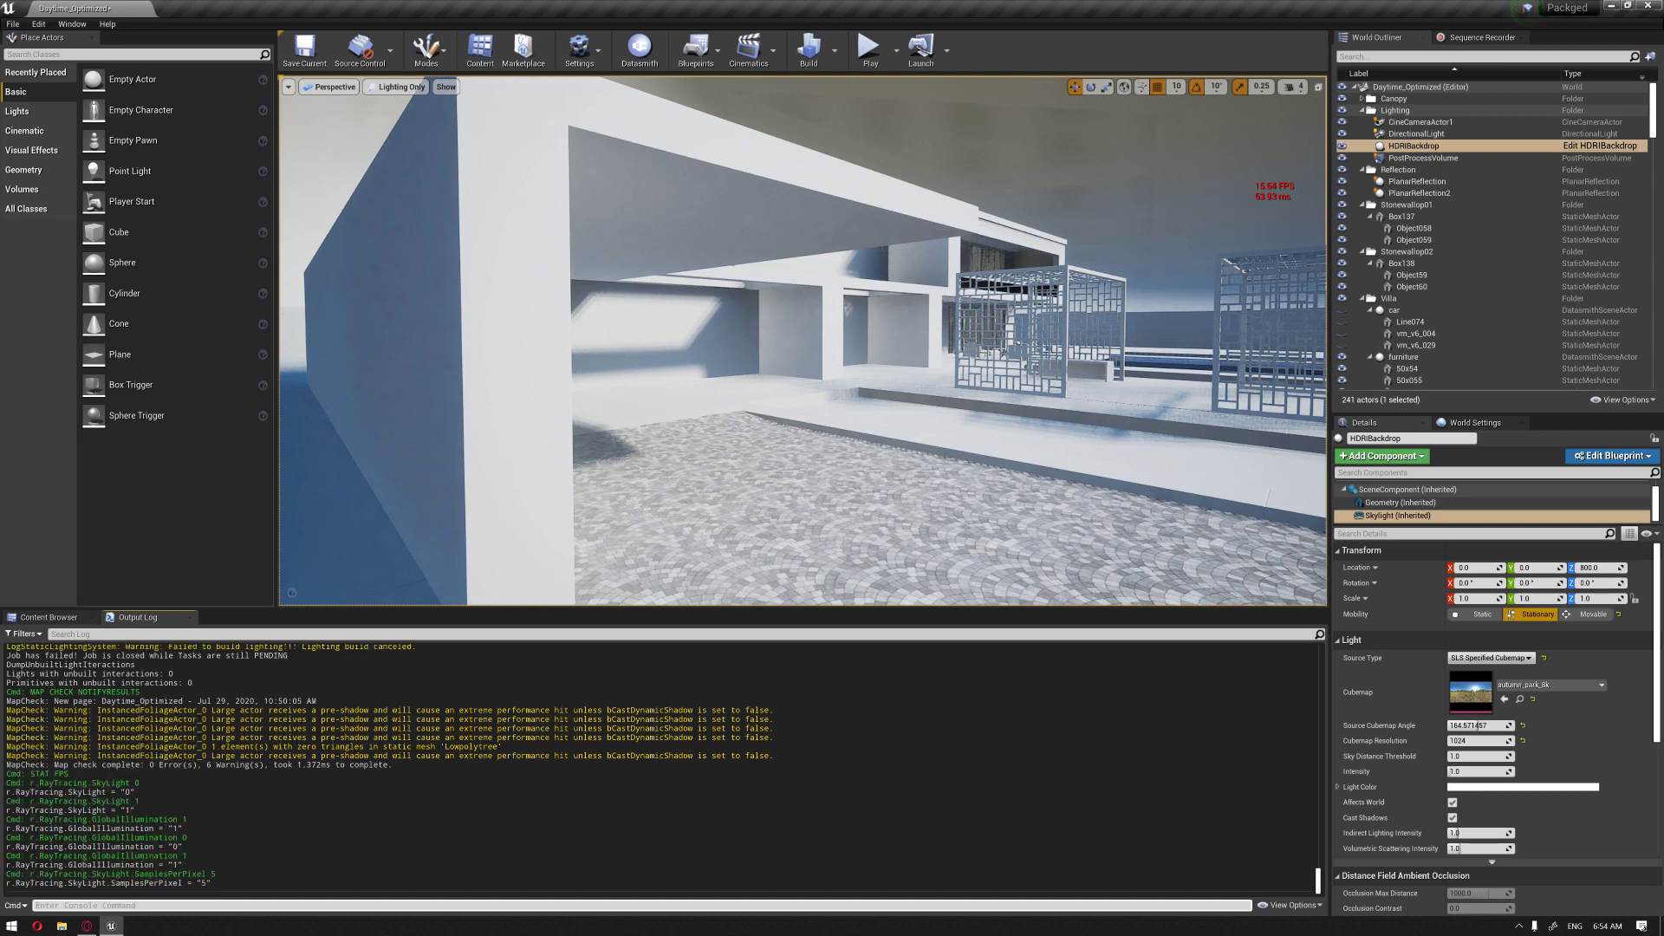
Step: Set the ray-traced skylight to 10 samples per pixel with r.RayTracing.SkyLight.SamplesPerPixel 10
{"action": "right_click_drag", "start_coordinate": [803, 340], "coordinate": [853, 350]}
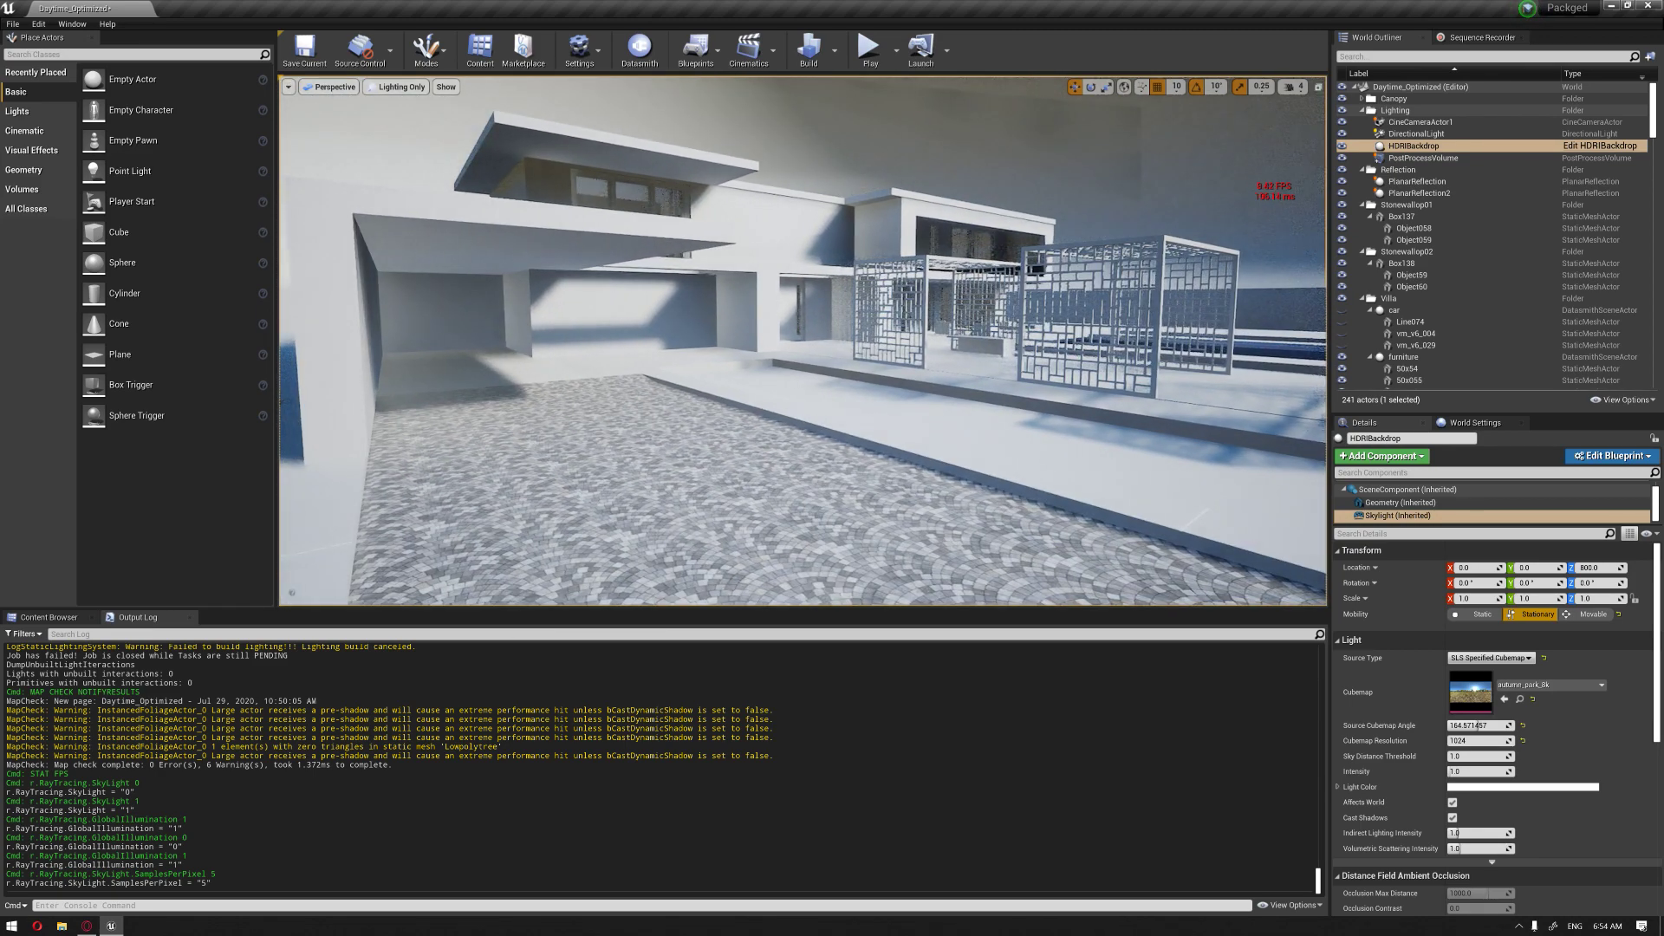
{"action": "left_click", "coordinate": [423, 903]}
{"action": "key", "text": "Up"}
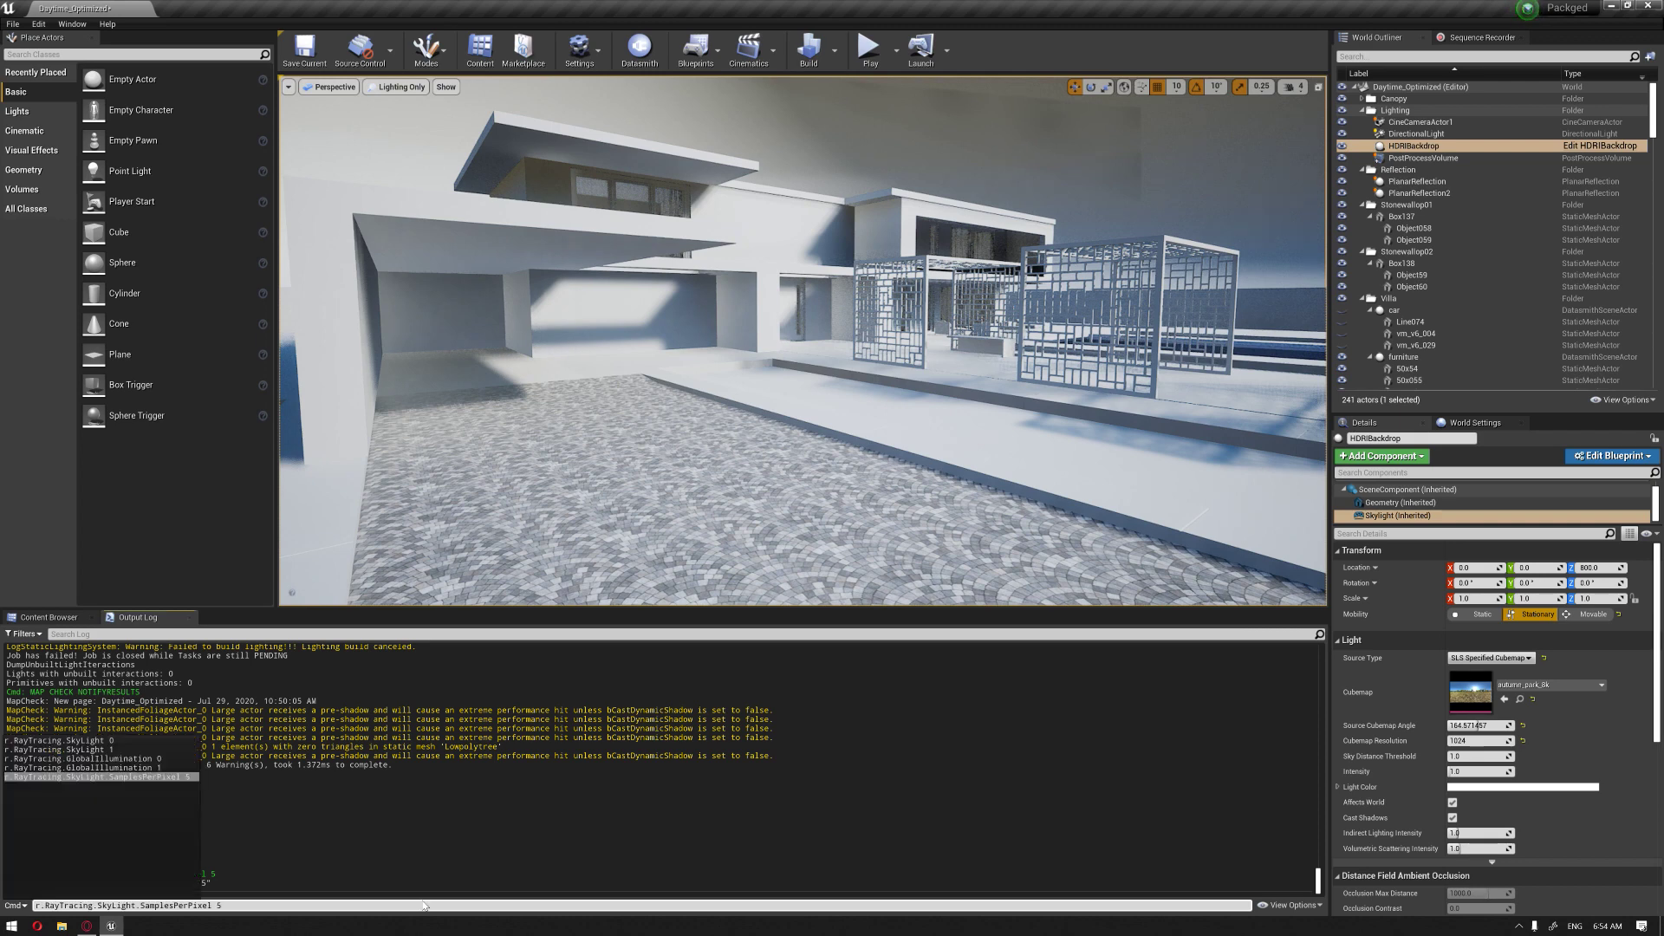
{"action": "key", "text": "BackSpace"}
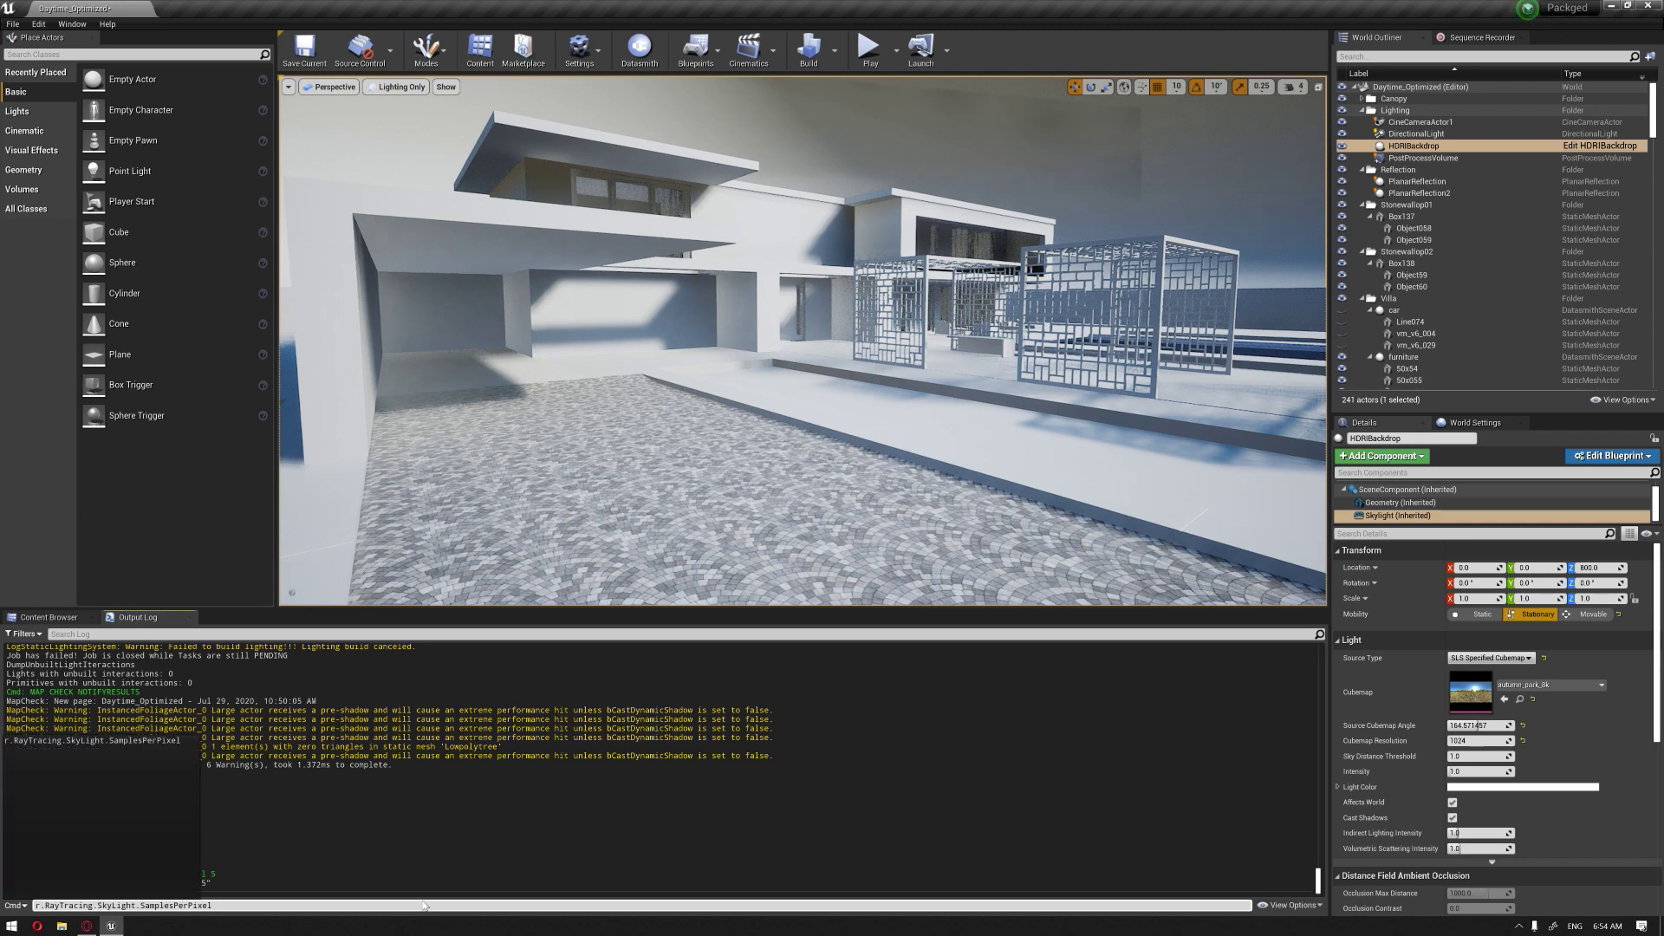
{"action": "type", "text": "10"}
{"action": "key", "text": "Return"}
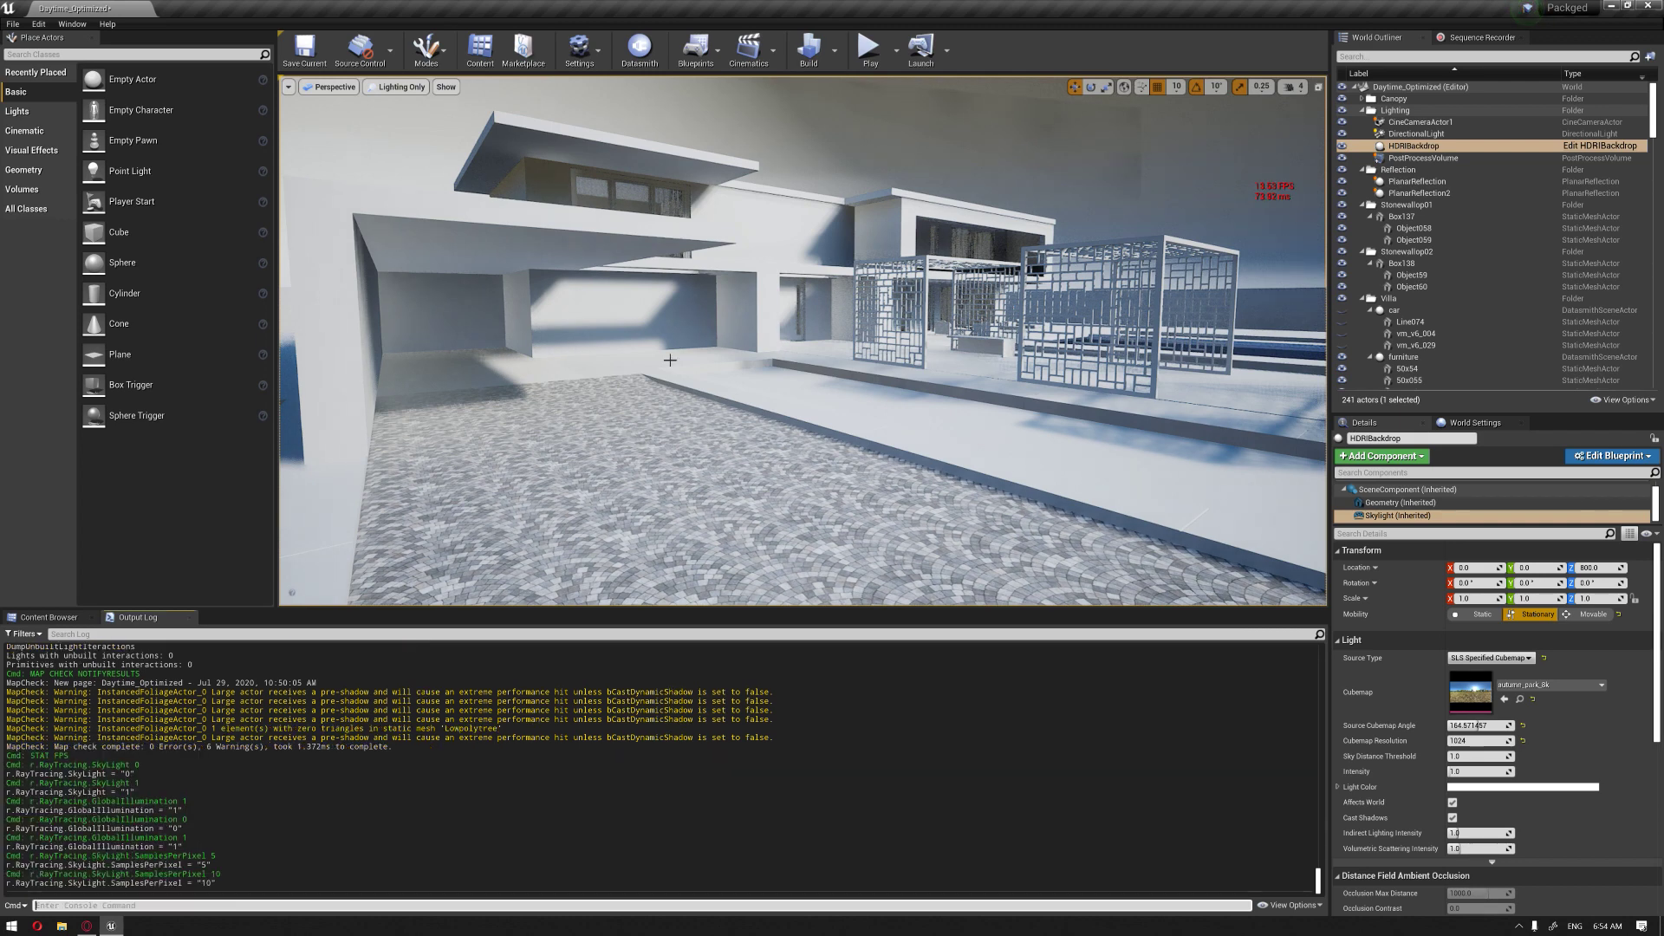
Step: Select the PostProcessVolume in the Lighting folder and filter its details by "rayt"
{"action": "mouse_move", "coordinate": [670, 359]}
{"action": "right_mouse_down"}
{"action": "mouse_move", "coordinate": [554, 357]}
{"action": "mouse_move", "coordinate": [693, 347]}
{"action": "right_mouse_up"}
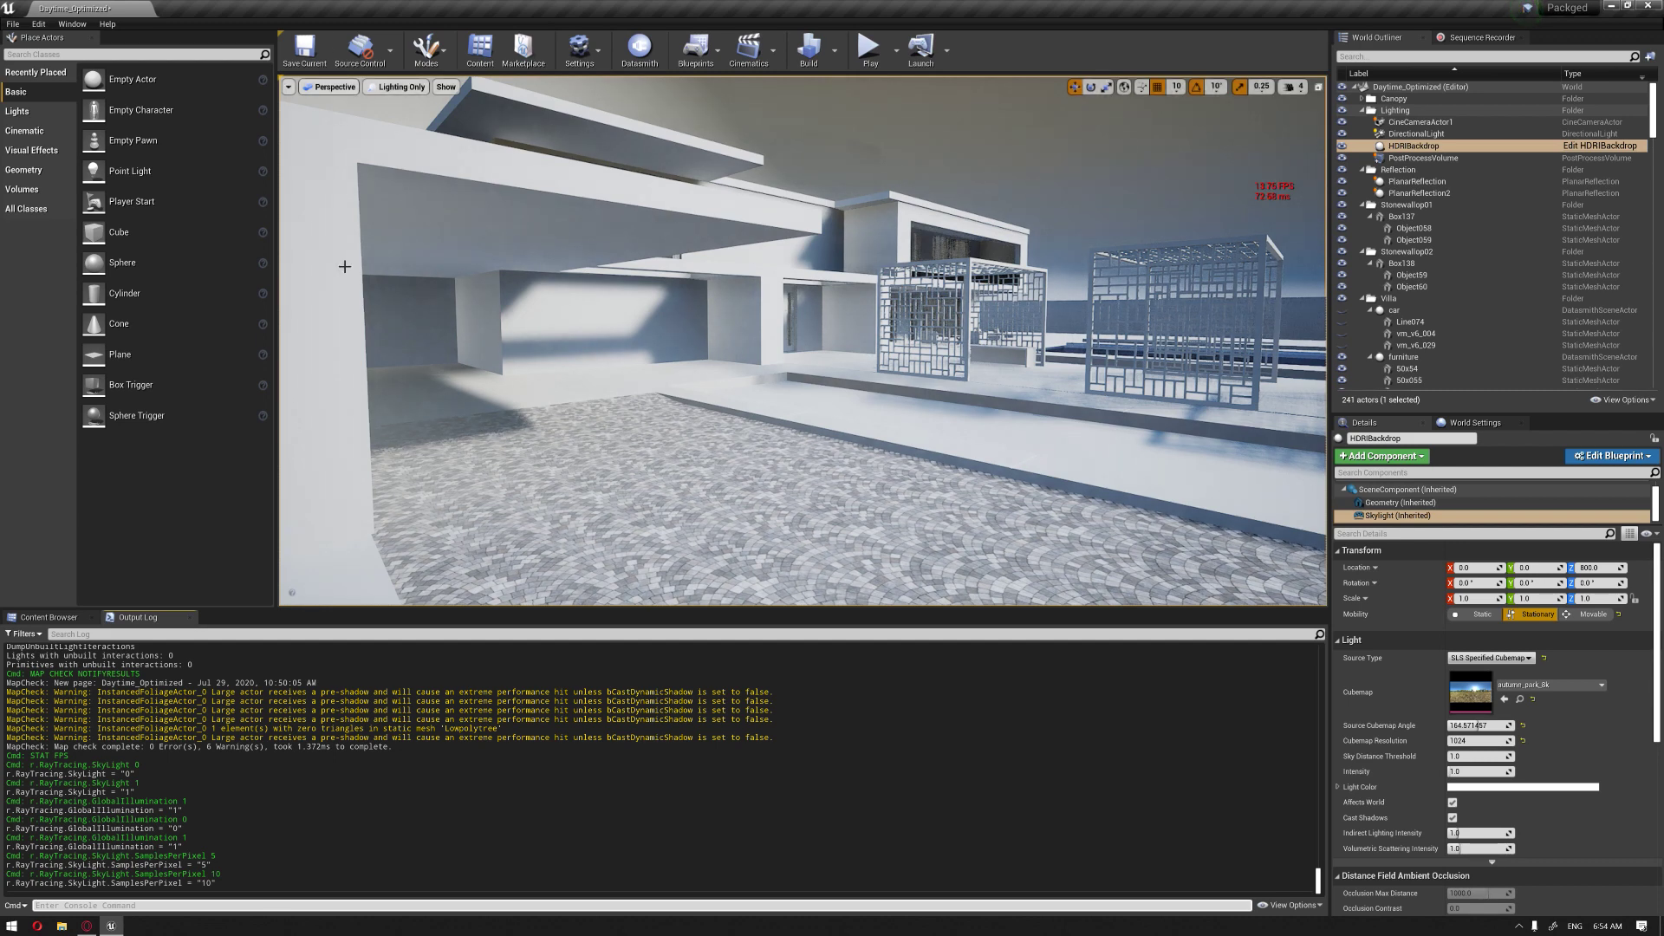
{"action": "left_click", "coordinate": [1444, 159]}
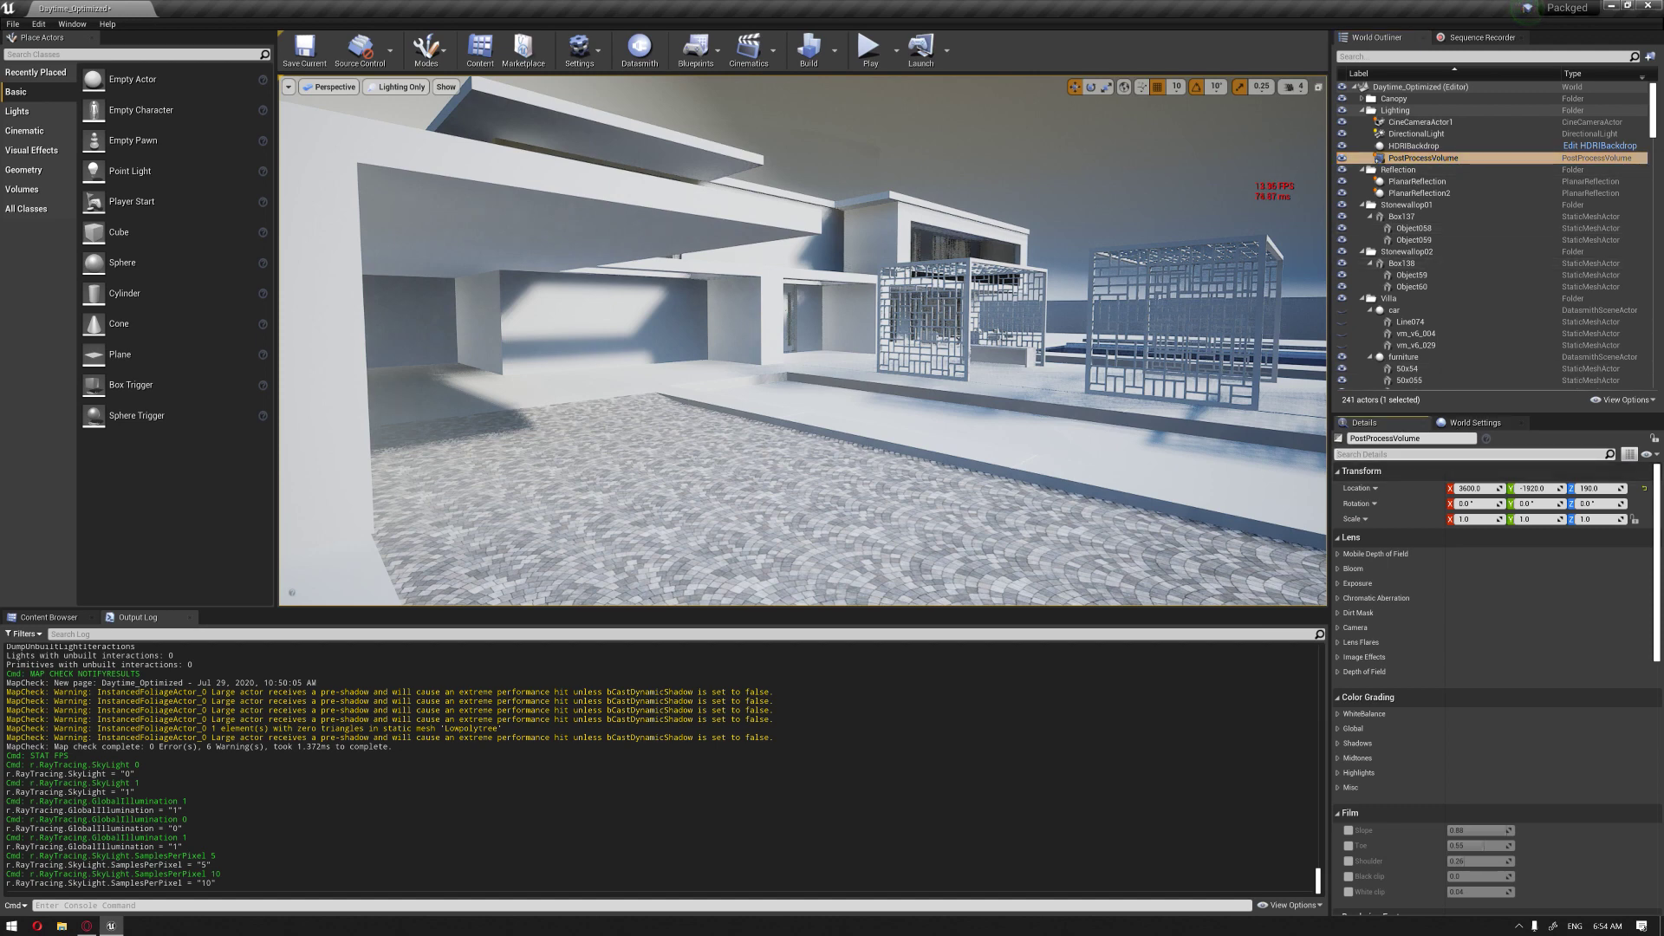
{"action": "left_click", "coordinate": [1471, 454]}
{"action": "type", "text": "rayt"}
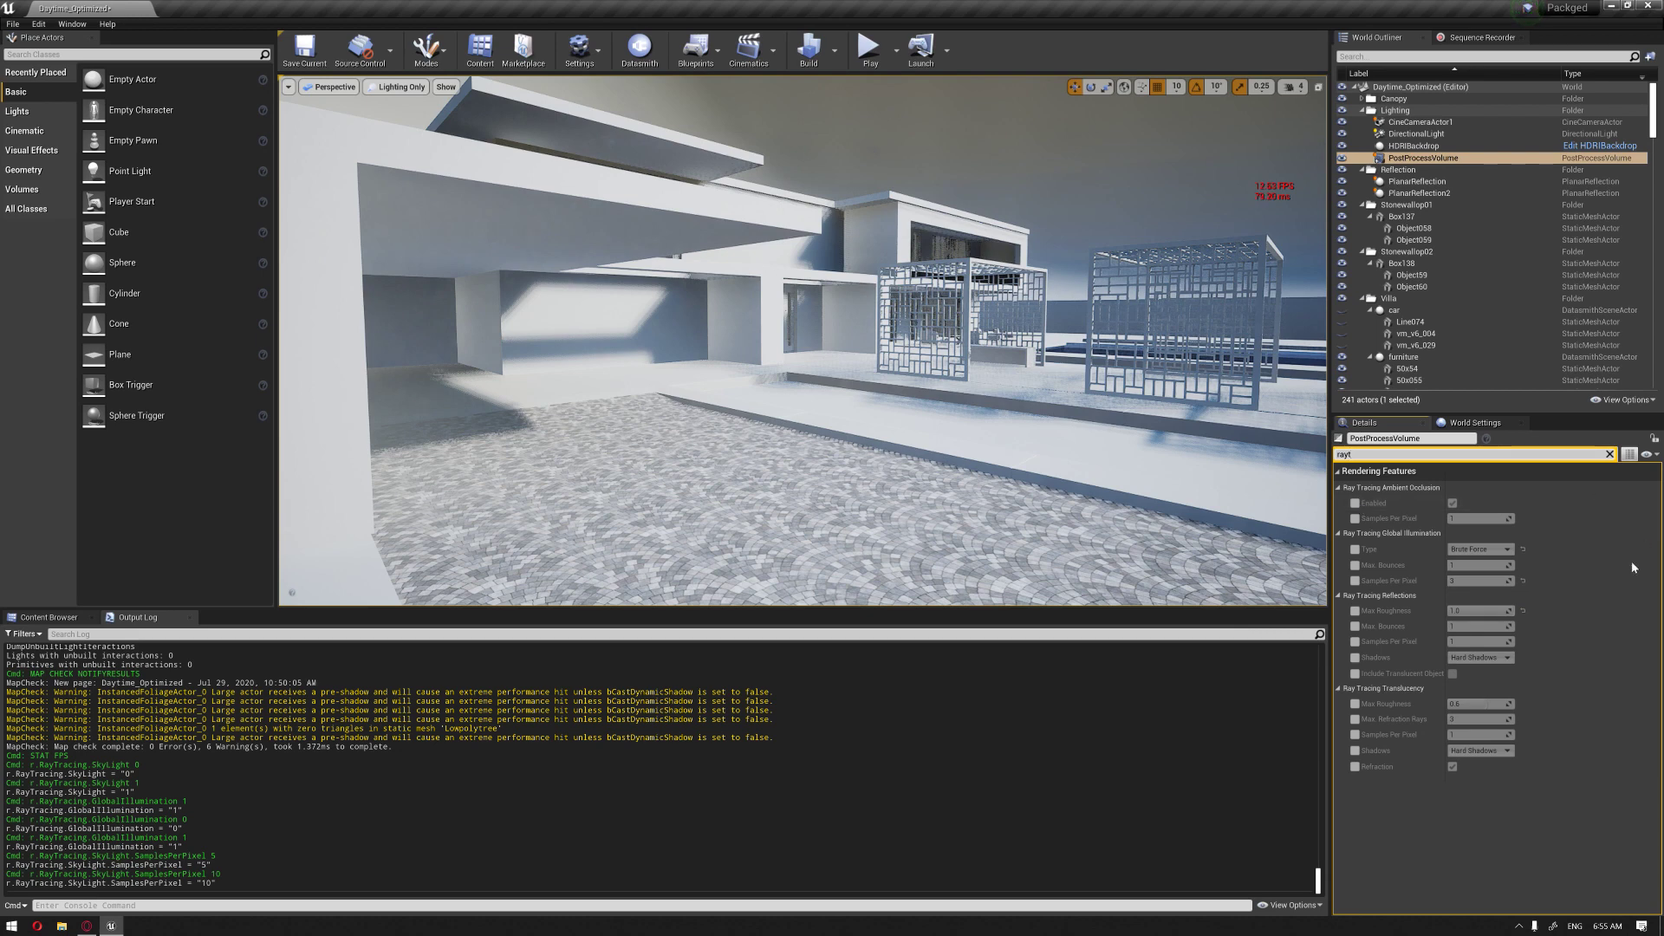
Step: Enable the overrides for ray tracing ambient occlusion's Enabled and Samples Per Pixel, and for global illumination's Type, Max. Bounces and Samples Per Pixel
{"action": "left_click", "coordinate": [1354, 502]}
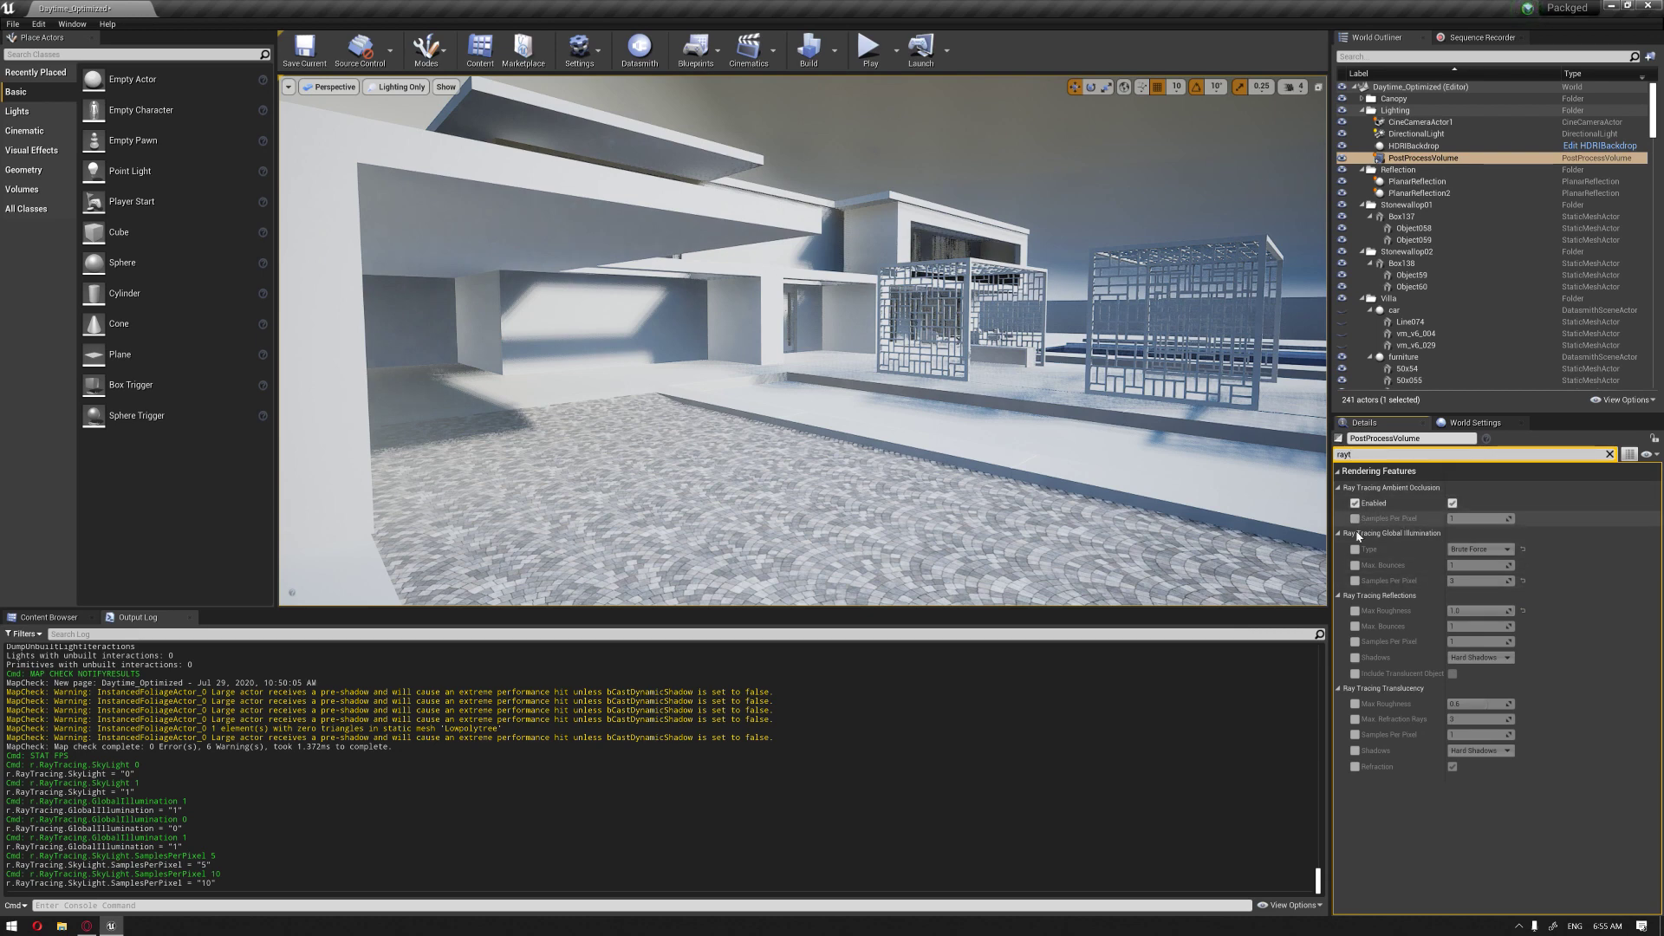
{"action": "left_click", "coordinate": [1355, 518]}
{"action": "left_click", "coordinate": [1355, 549]}
{"action": "left_click", "coordinate": [1355, 565]}
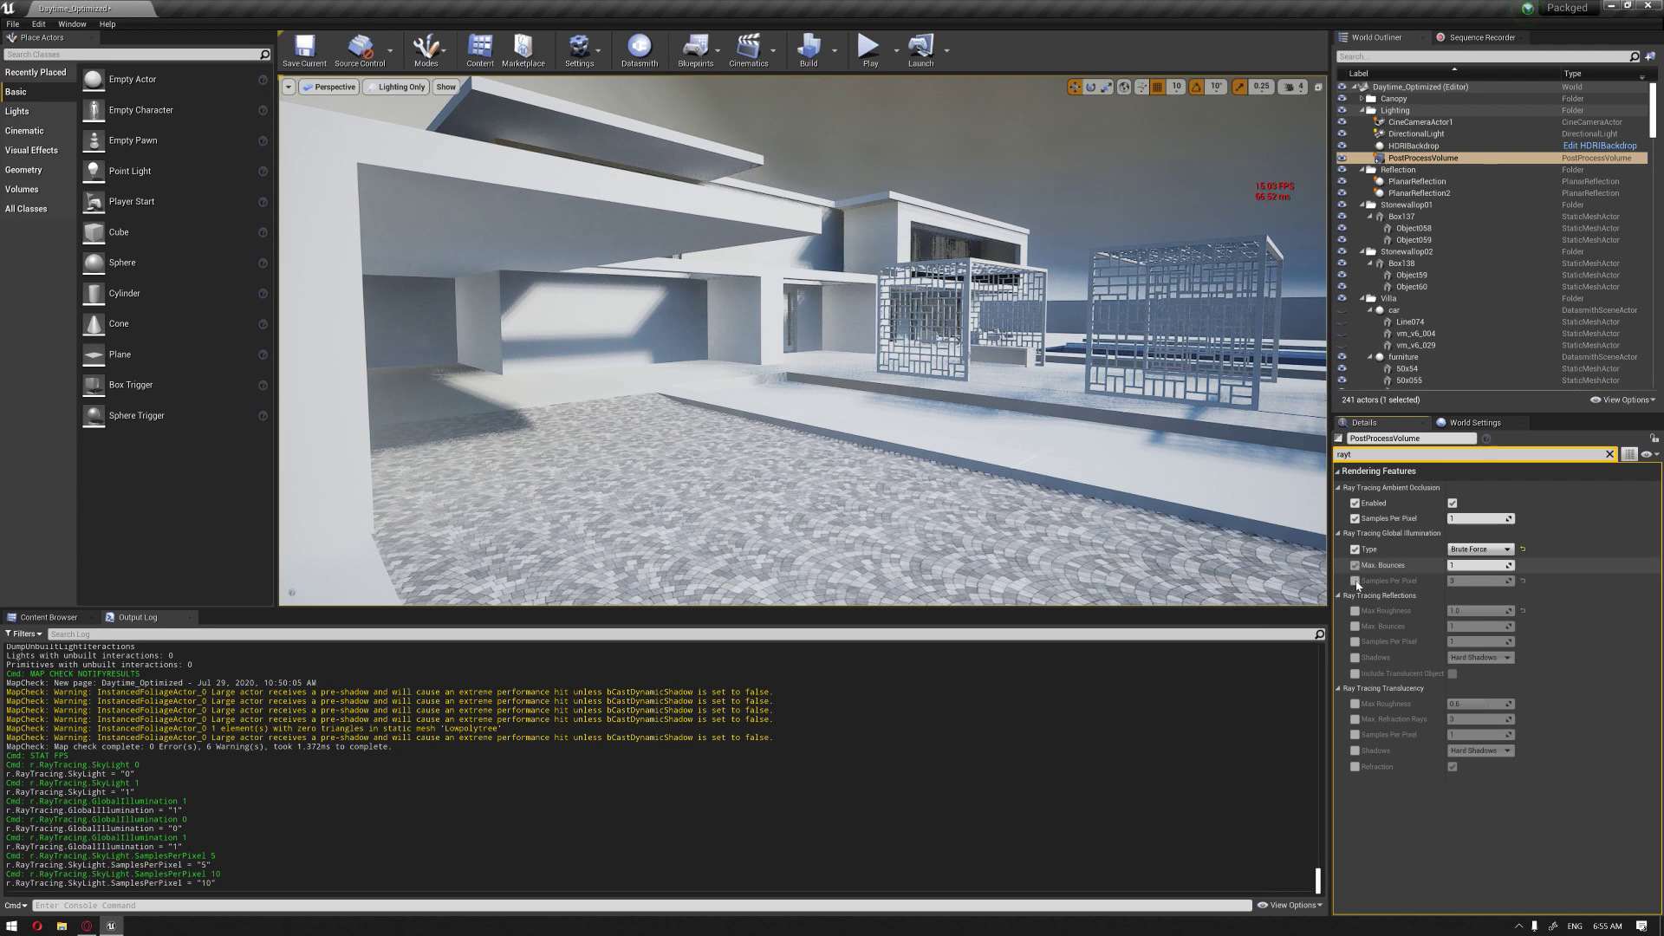
{"action": "left_click", "coordinate": [1354, 581]}
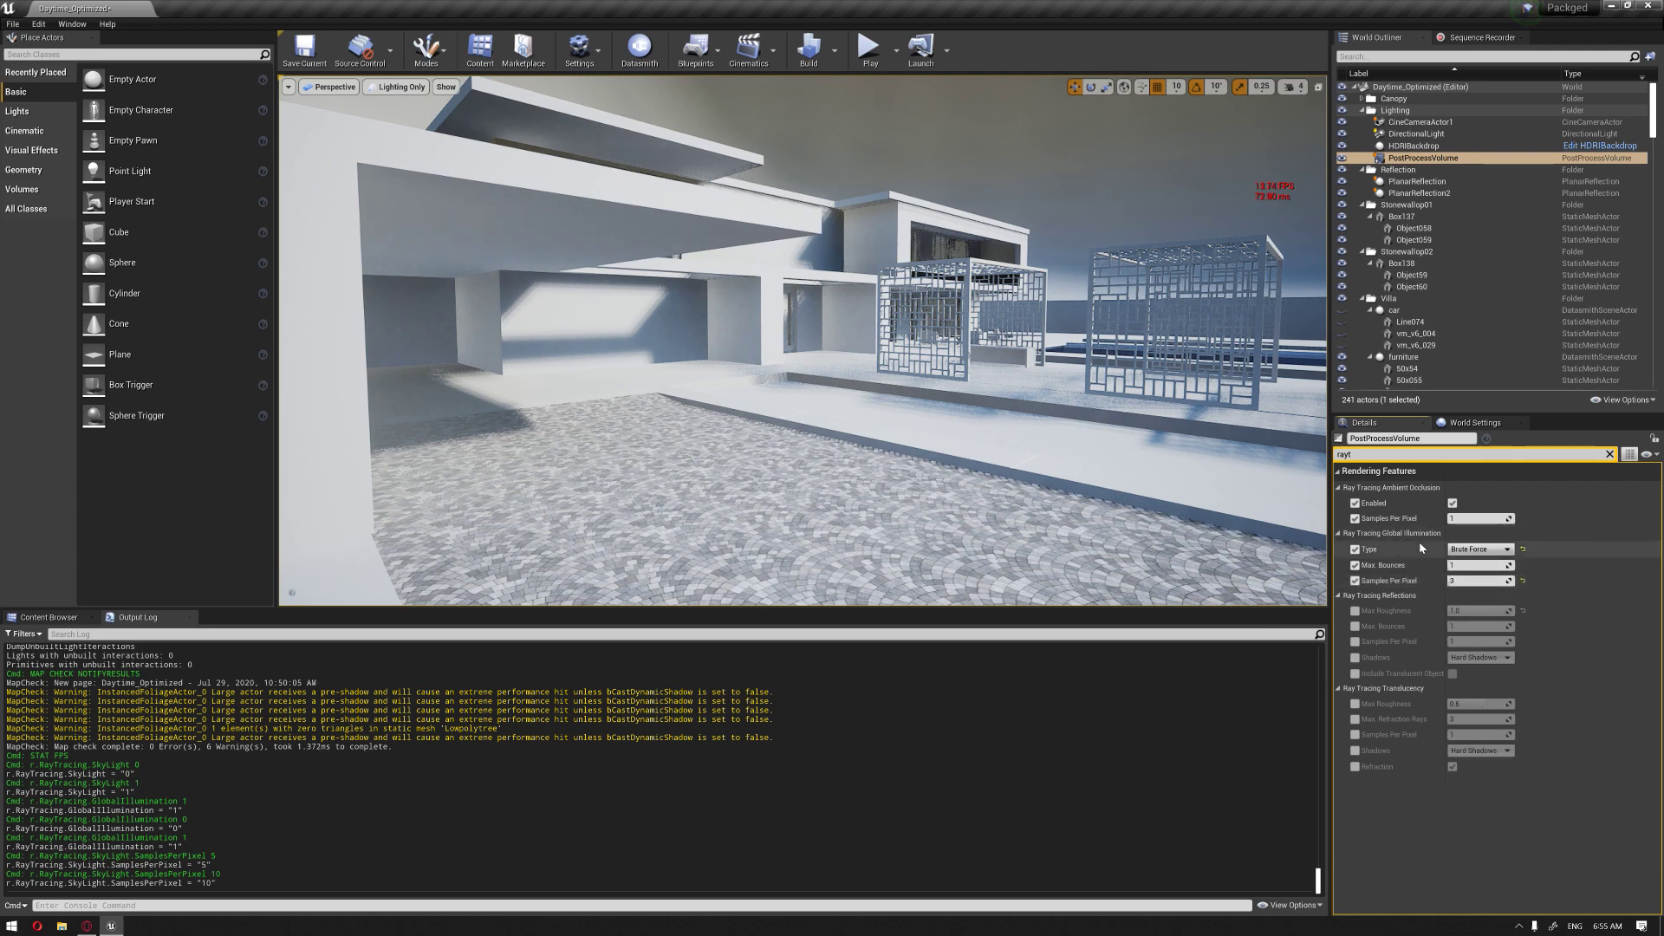
Step: Set the ray tracing global illumination Type to Final Gather and view the villa's exterior from farther back
{"action": "left_click", "coordinate": [1475, 551]}
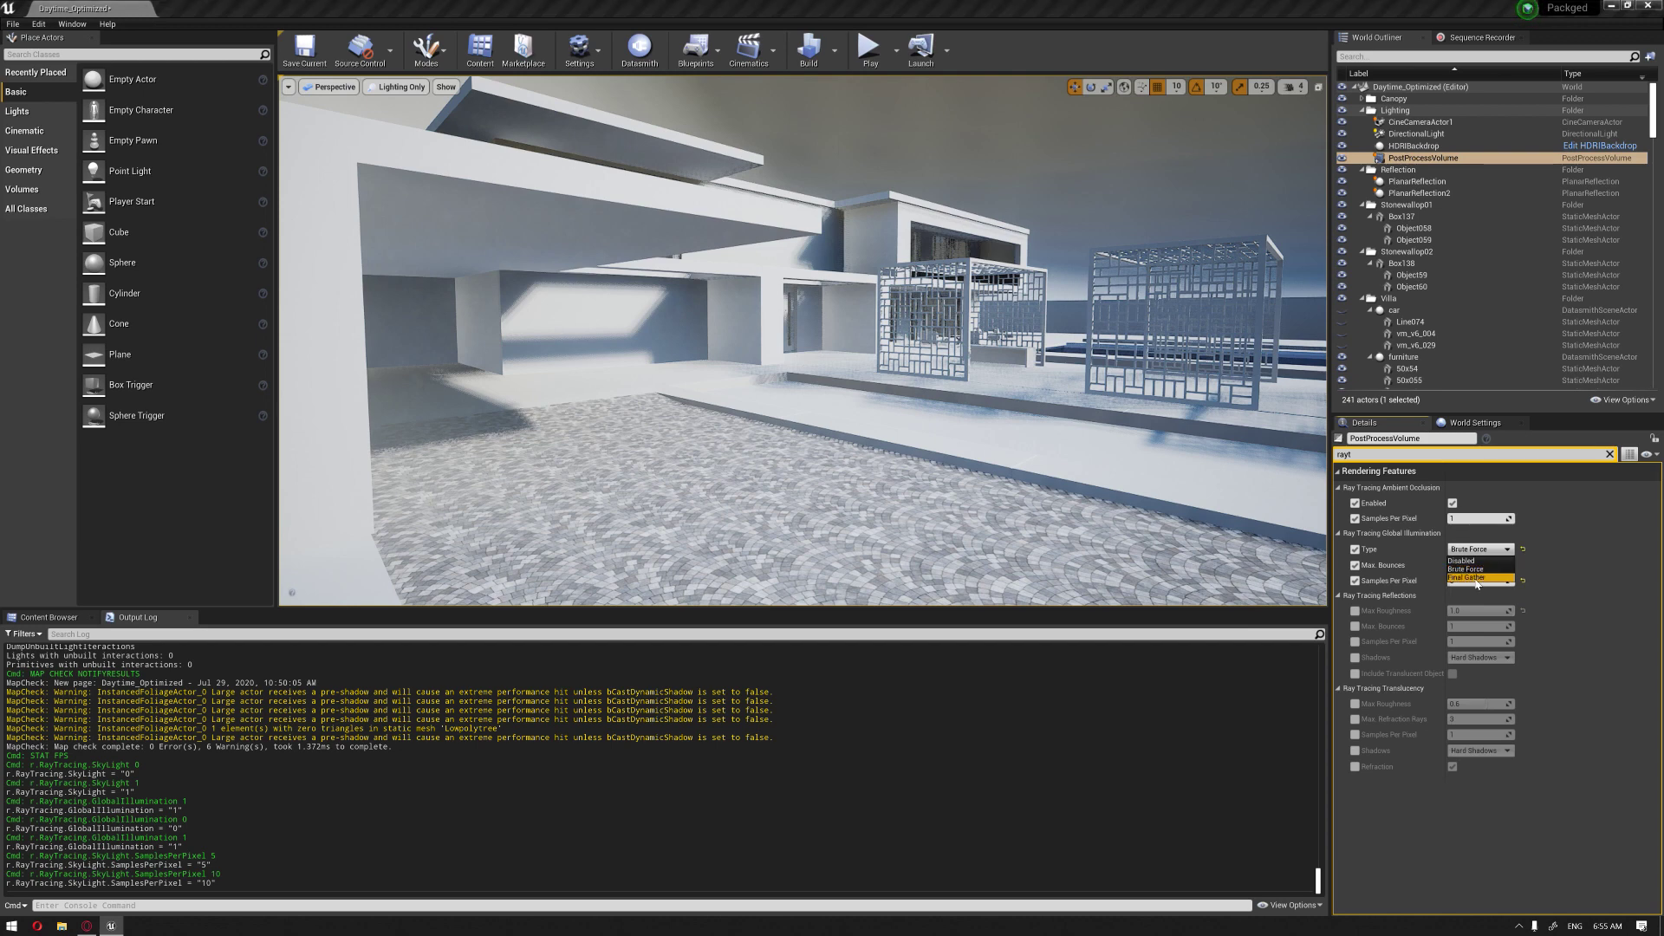
{"action": "left_click", "coordinate": [1476, 577]}
{"action": "key", "text": "s"}
{"action": "mouse_move", "coordinate": [802, 341]}
{"action": "right_mouse_down"}
{"action": "mouse_move", "coordinate": [724, 334]}
{"action": "mouse_move", "coordinate": [832, 334]}
{"action": "mouse_move", "coordinate": [788, 334]}
{"action": "right_mouse_up"}
{"action": "key", "text": "w"}
{"action": "key", "text": "a"}
{"action": "key", "text": "s"}
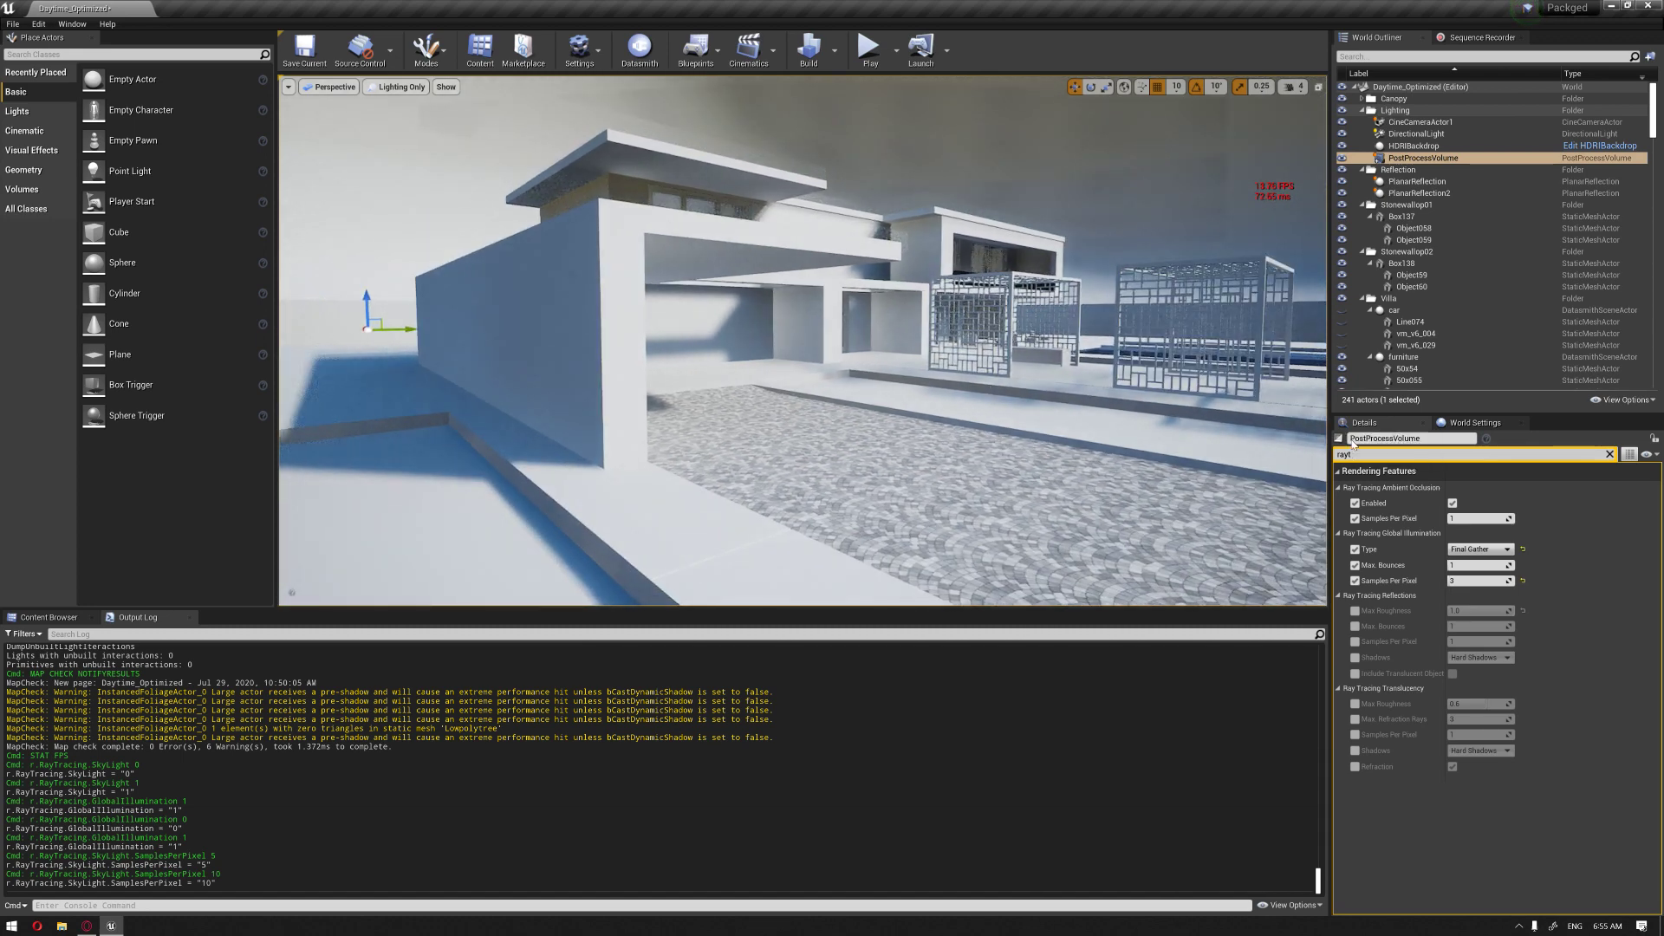
Step: Set the ray tracing global illumination to 1 sample per pixel and 15 max. bounces, and check the carport's lighting
{"action": "left_click", "coordinate": [1473, 581]}
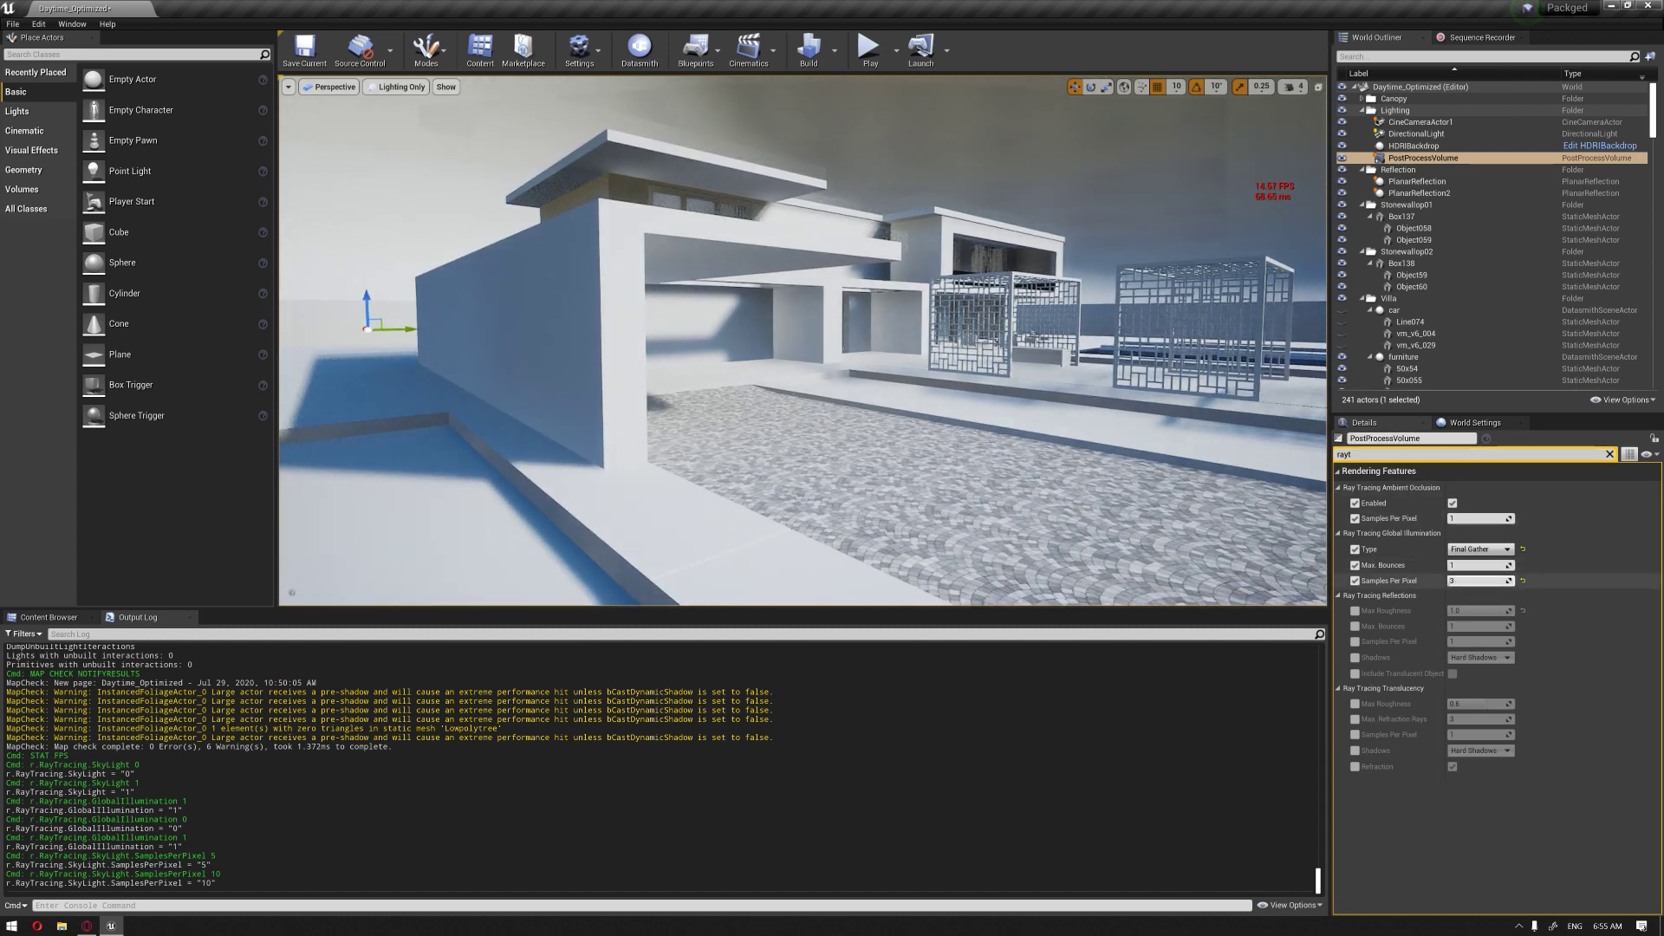
{"action": "left_click", "coordinate": [1485, 566]}
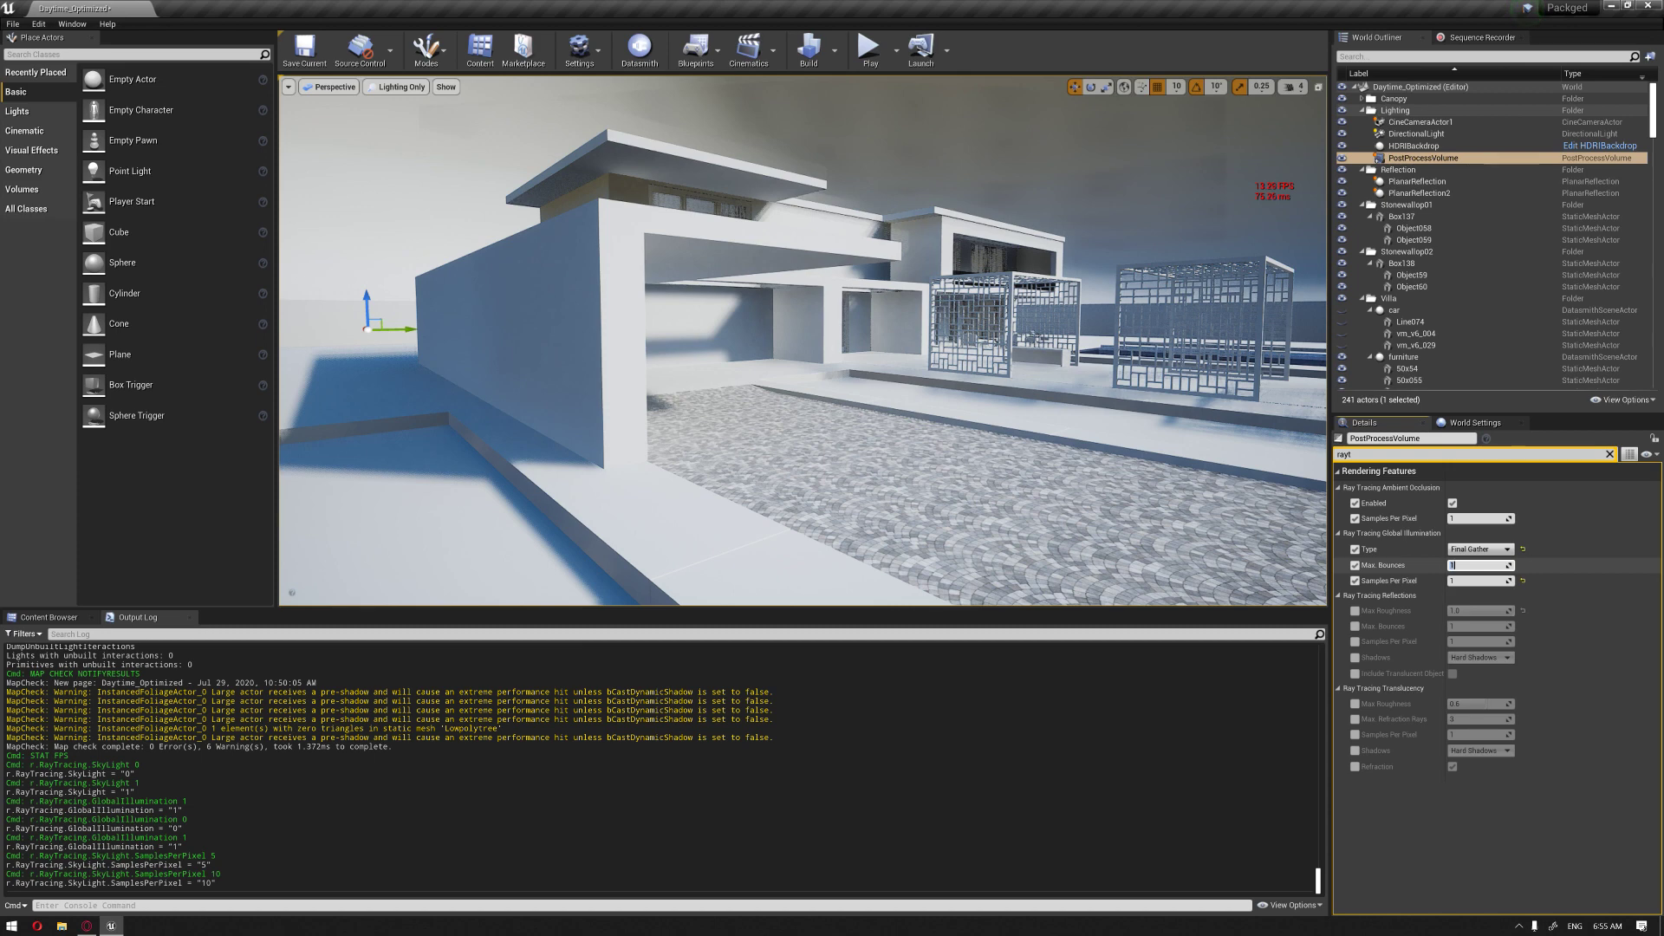
{"action": "type", "text": "15"}
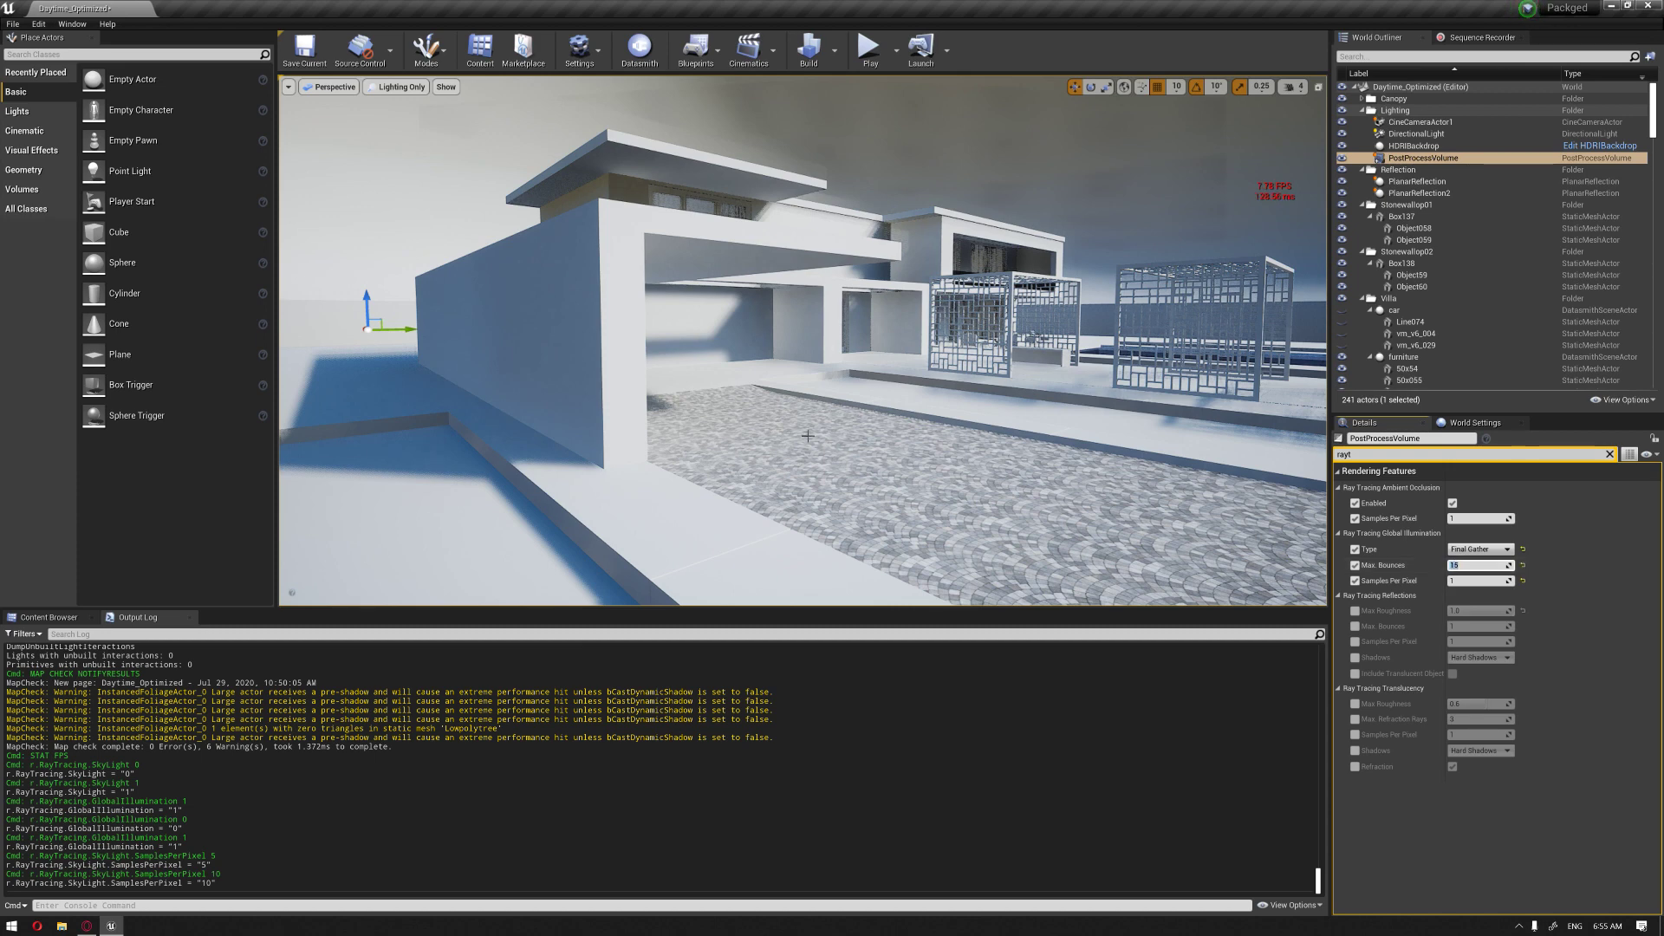
{"action": "key", "text": "w"}
{"action": "right_click_drag", "start_coordinate": [803, 341], "coordinate": [674, 317]}
{"action": "key", "text": "d"}
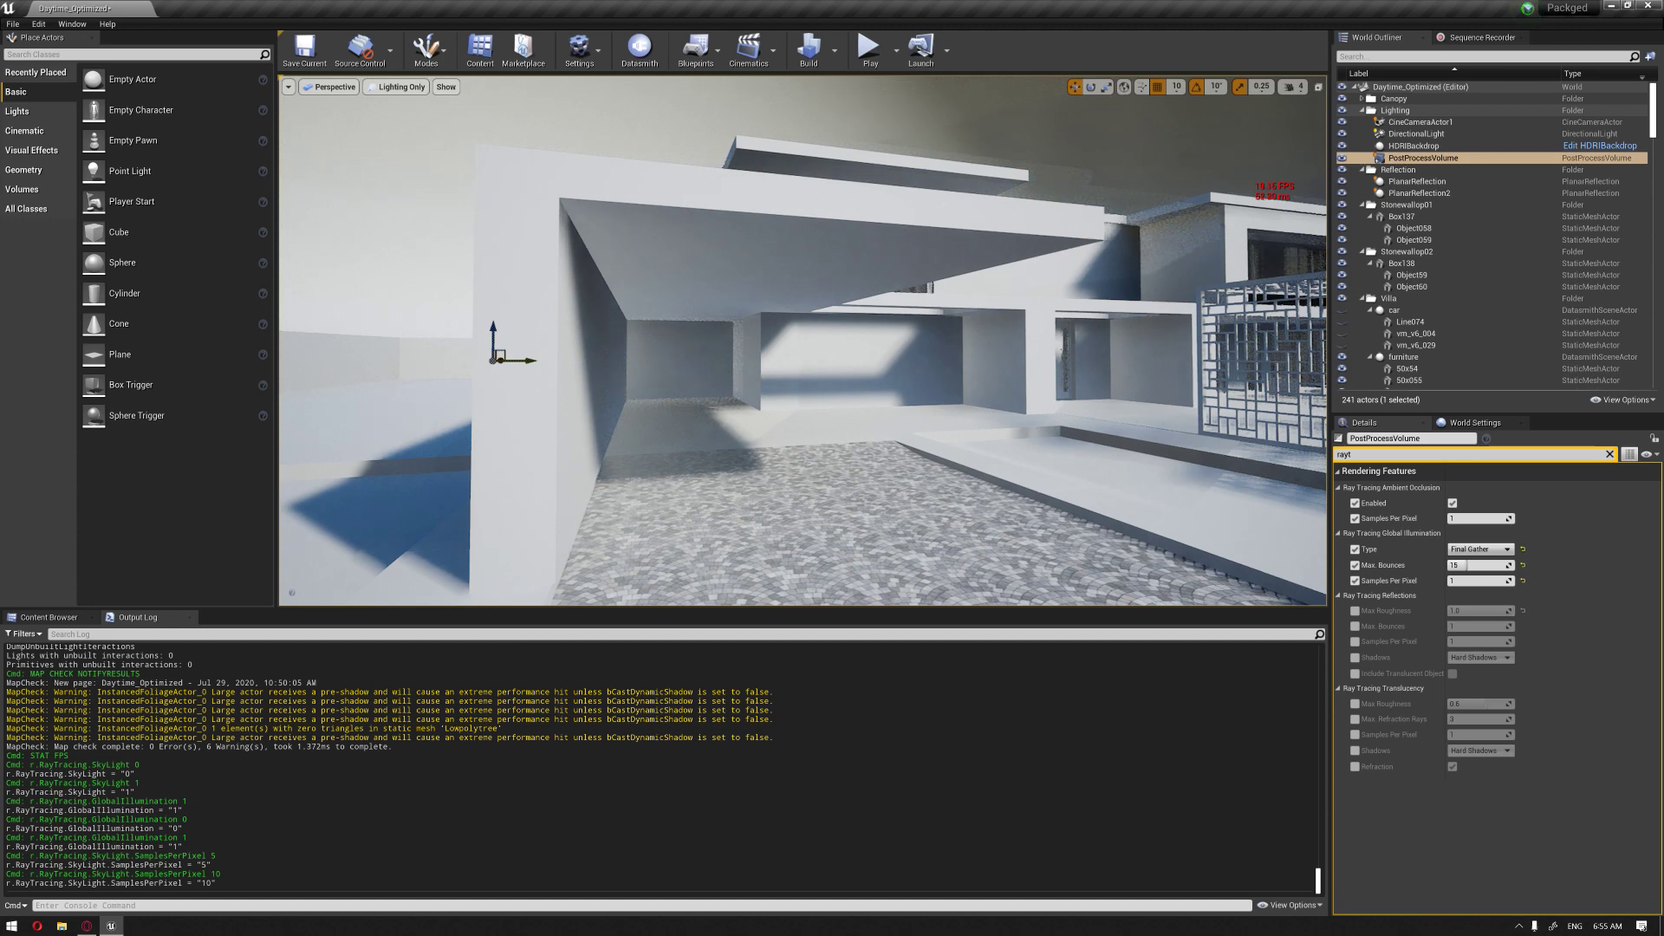
{"action": "right_click_drag", "start_coordinate": [833, 406], "coordinate": [780, 406]}
{"action": "key", "text": "d"}
{"action": "right_click_drag", "start_coordinate": [828, 344], "coordinate": [820, 406]}
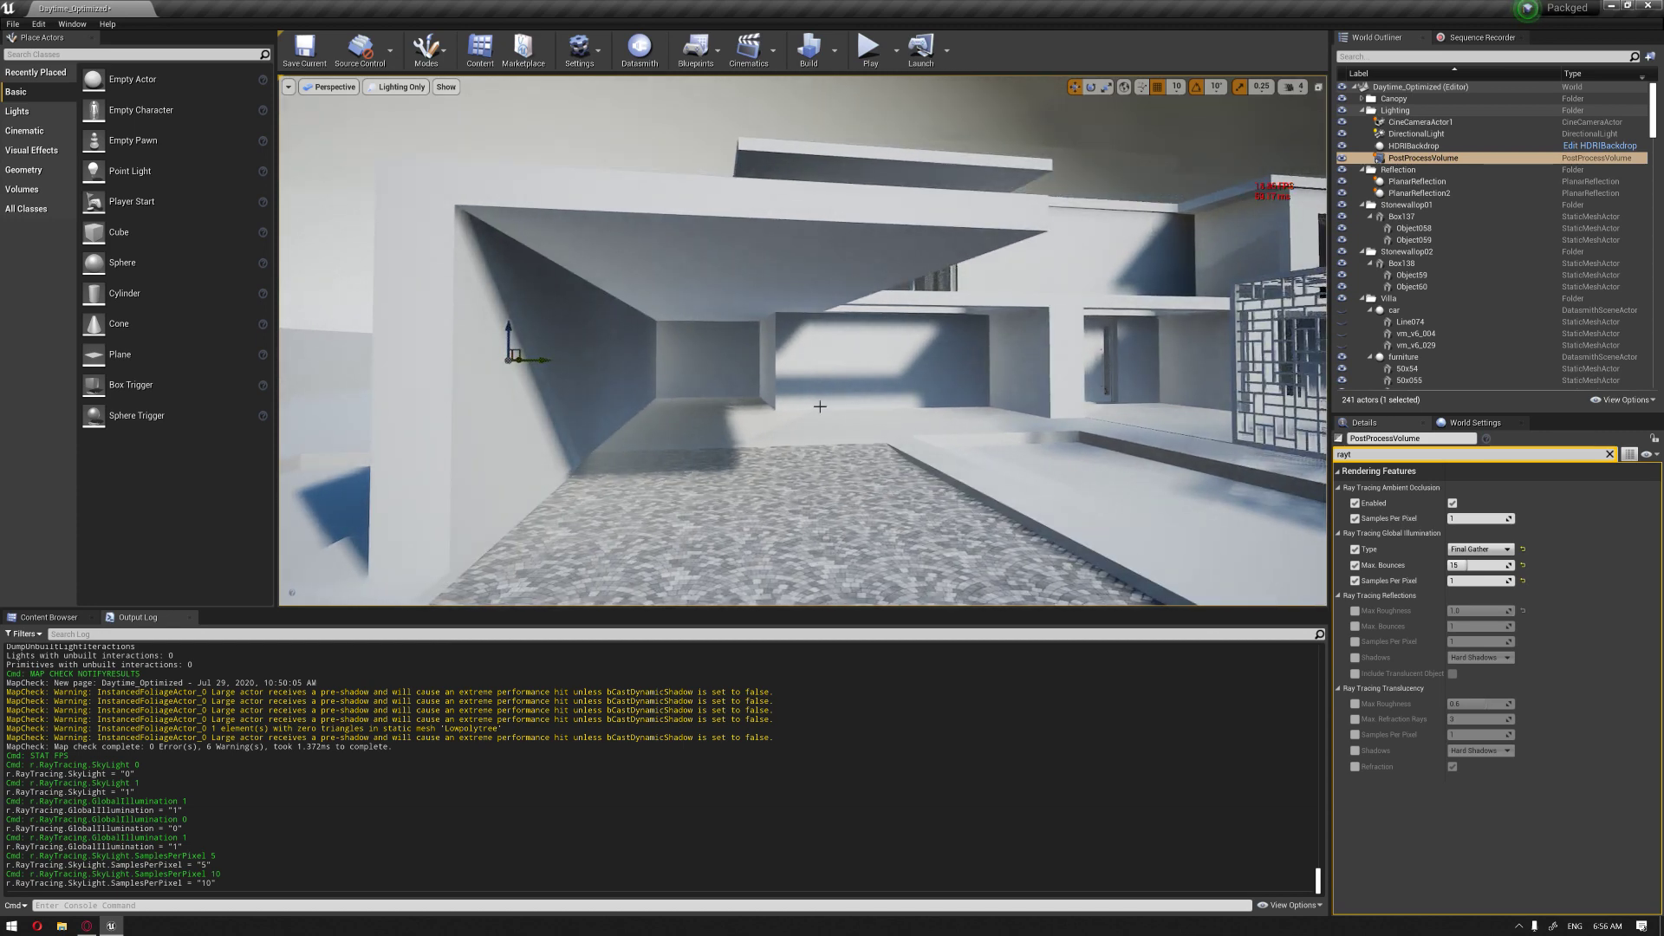
{"action": "middle_click_drag", "start_coordinate": [820, 407], "coordinate": [832, 419]}
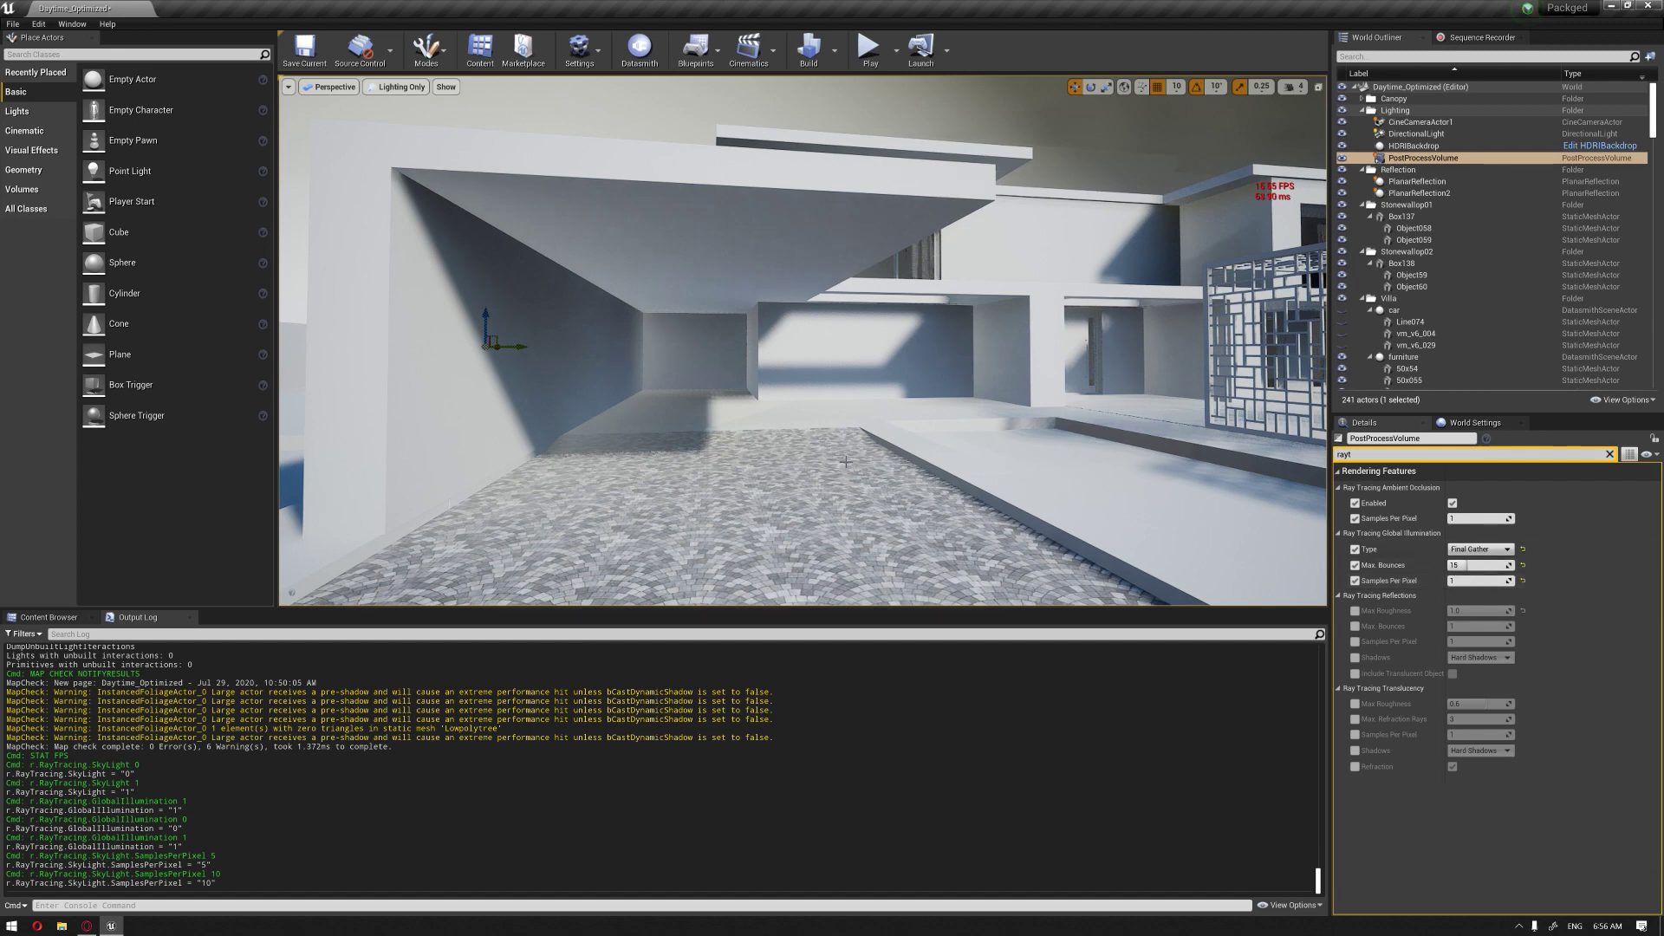
Step: Switch the viewport from Lighting Only to the Lit view mode and view the villa's front
{"action": "left_click", "coordinate": [396, 87]}
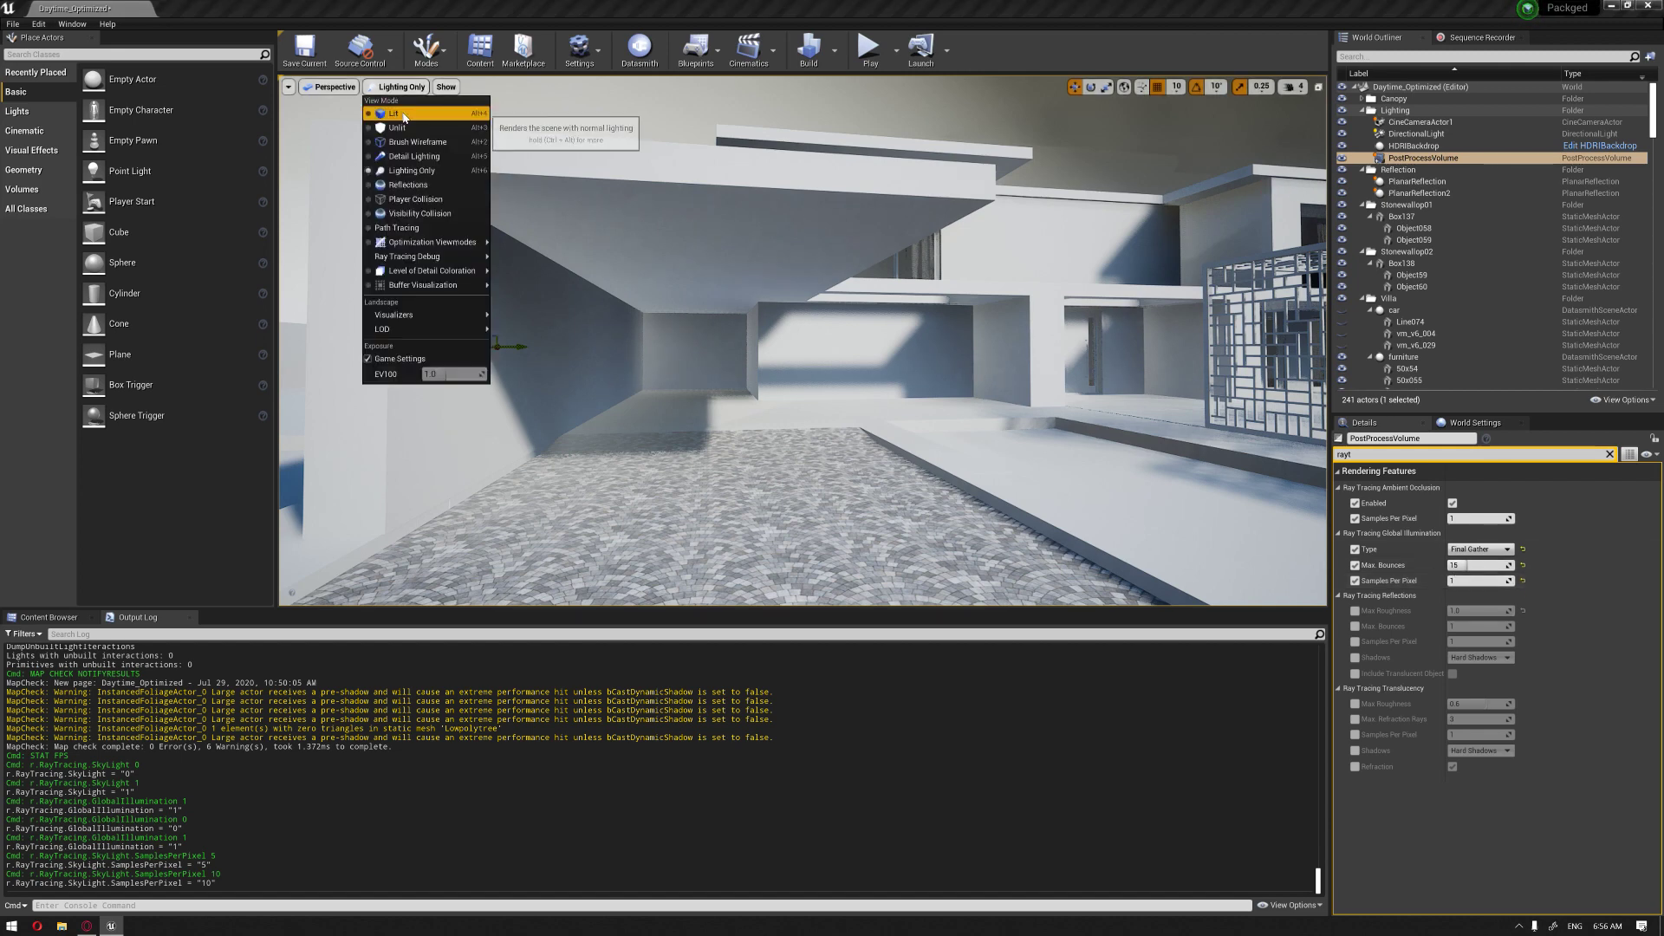
{"action": "left_click", "coordinate": [412, 112]}
{"action": "right_click_drag", "start_coordinate": [752, 297], "coordinate": [906, 312]}
{"action": "key", "text": "s"}
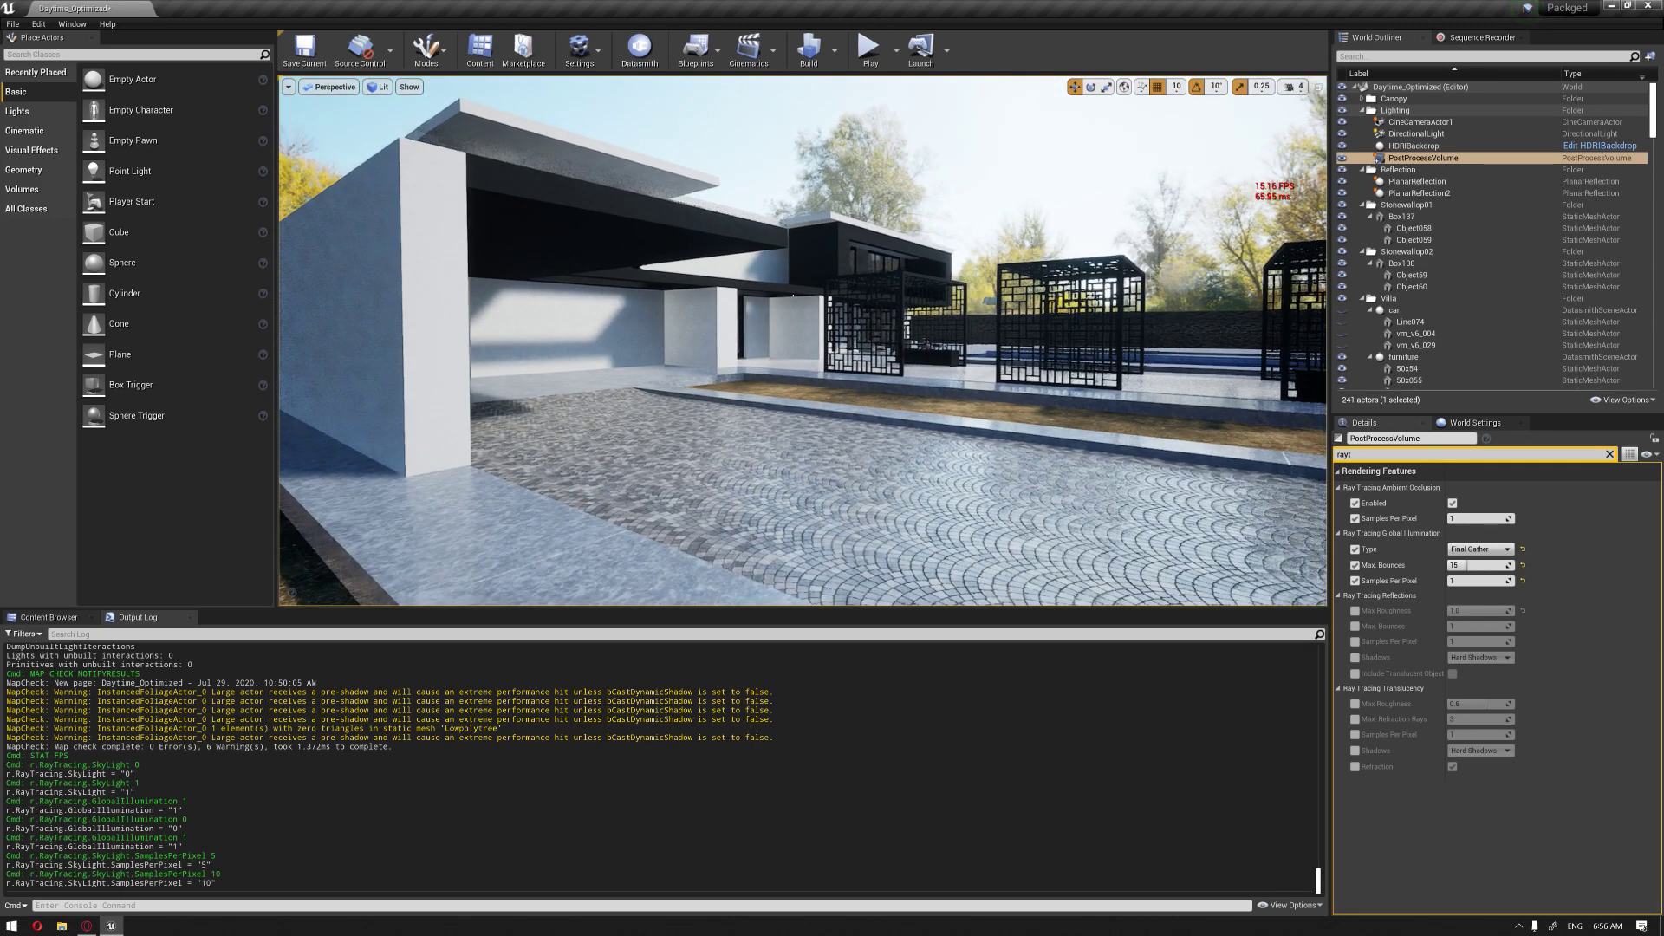
Step: Set the ray tracing global illumination Type to Brute Force and its Samples Per Pixel to 2
{"action": "left_click", "coordinate": [1355, 549]}
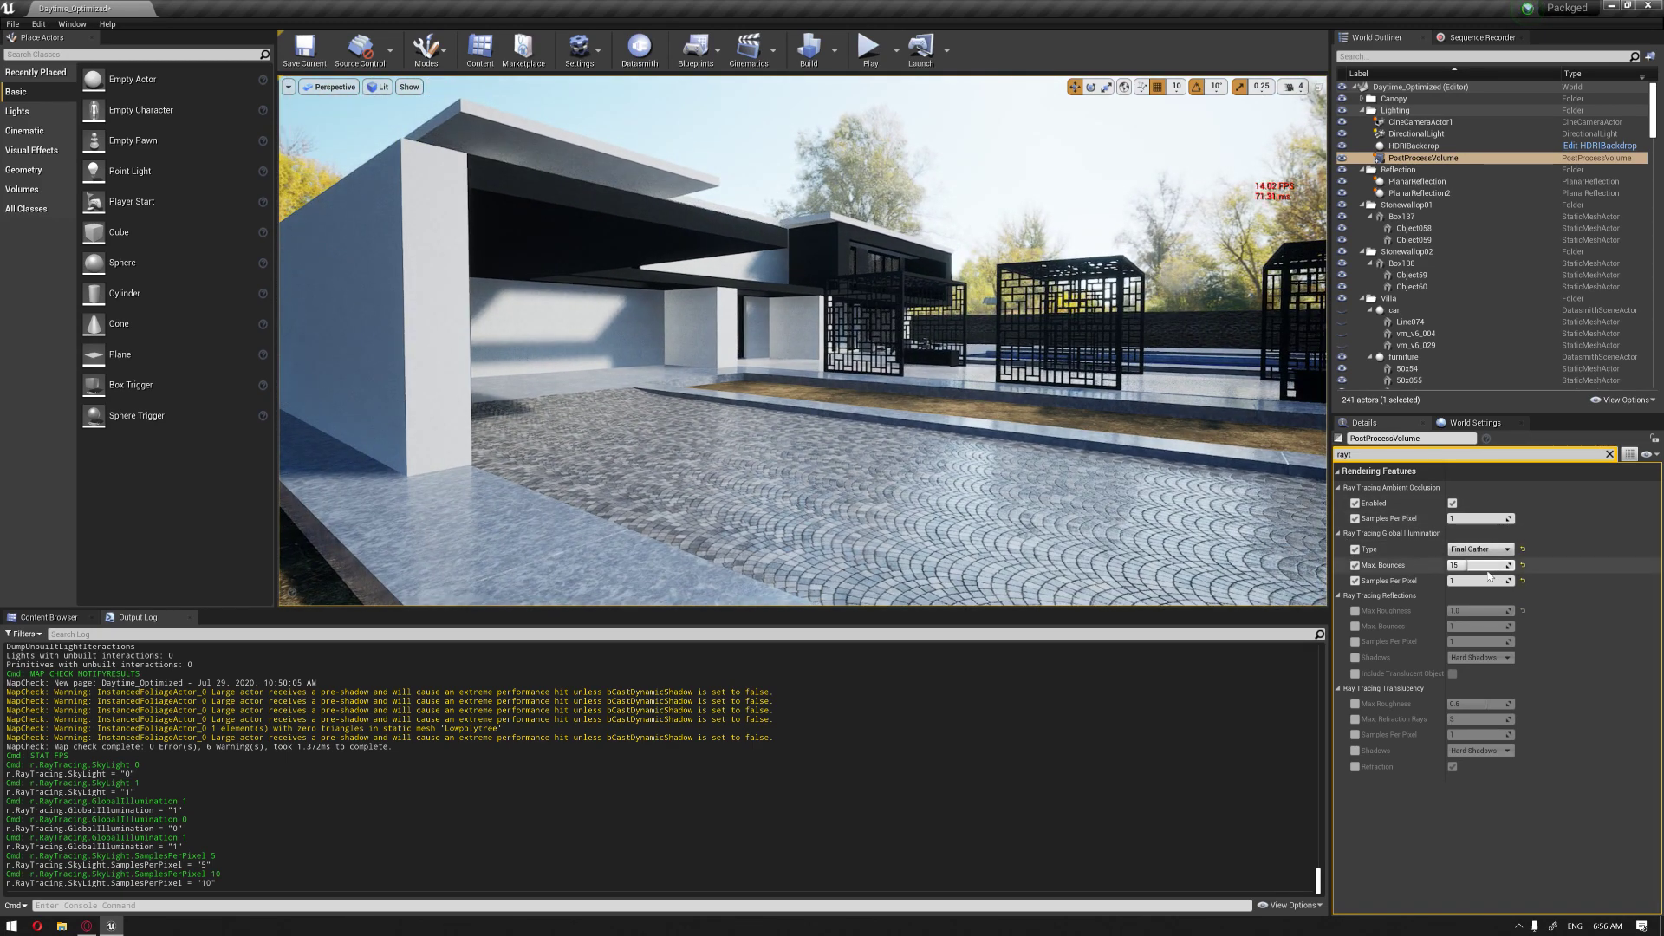
{"action": "left_click", "coordinate": [1478, 549]}
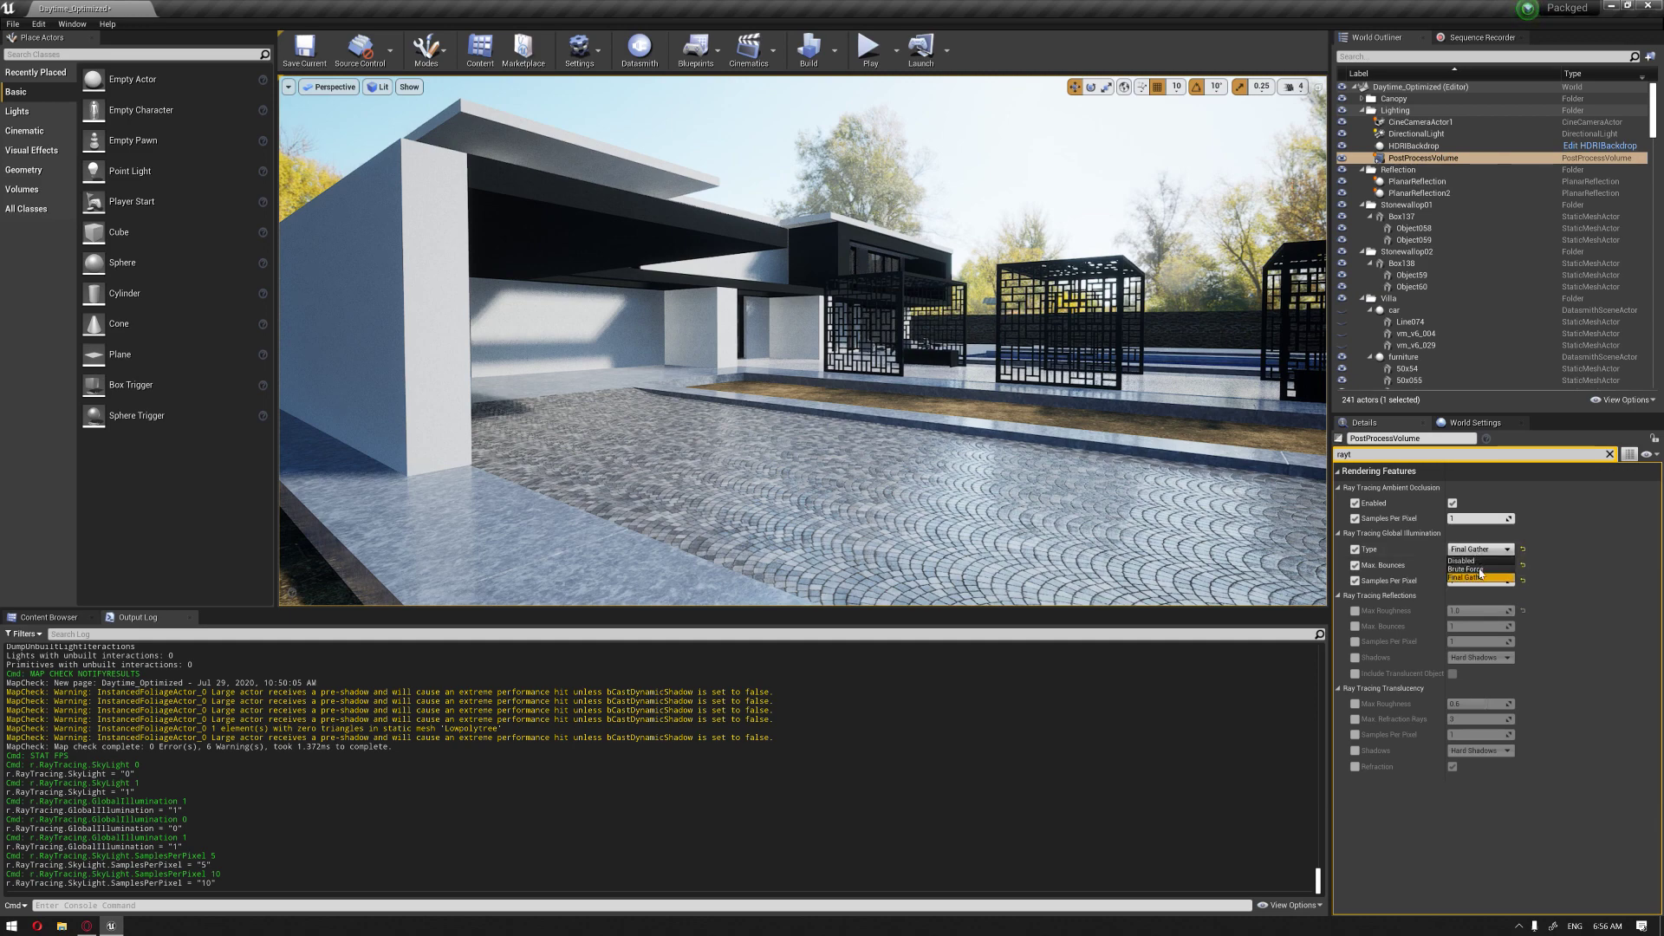
{"action": "left_click", "coordinate": [1473, 569]}
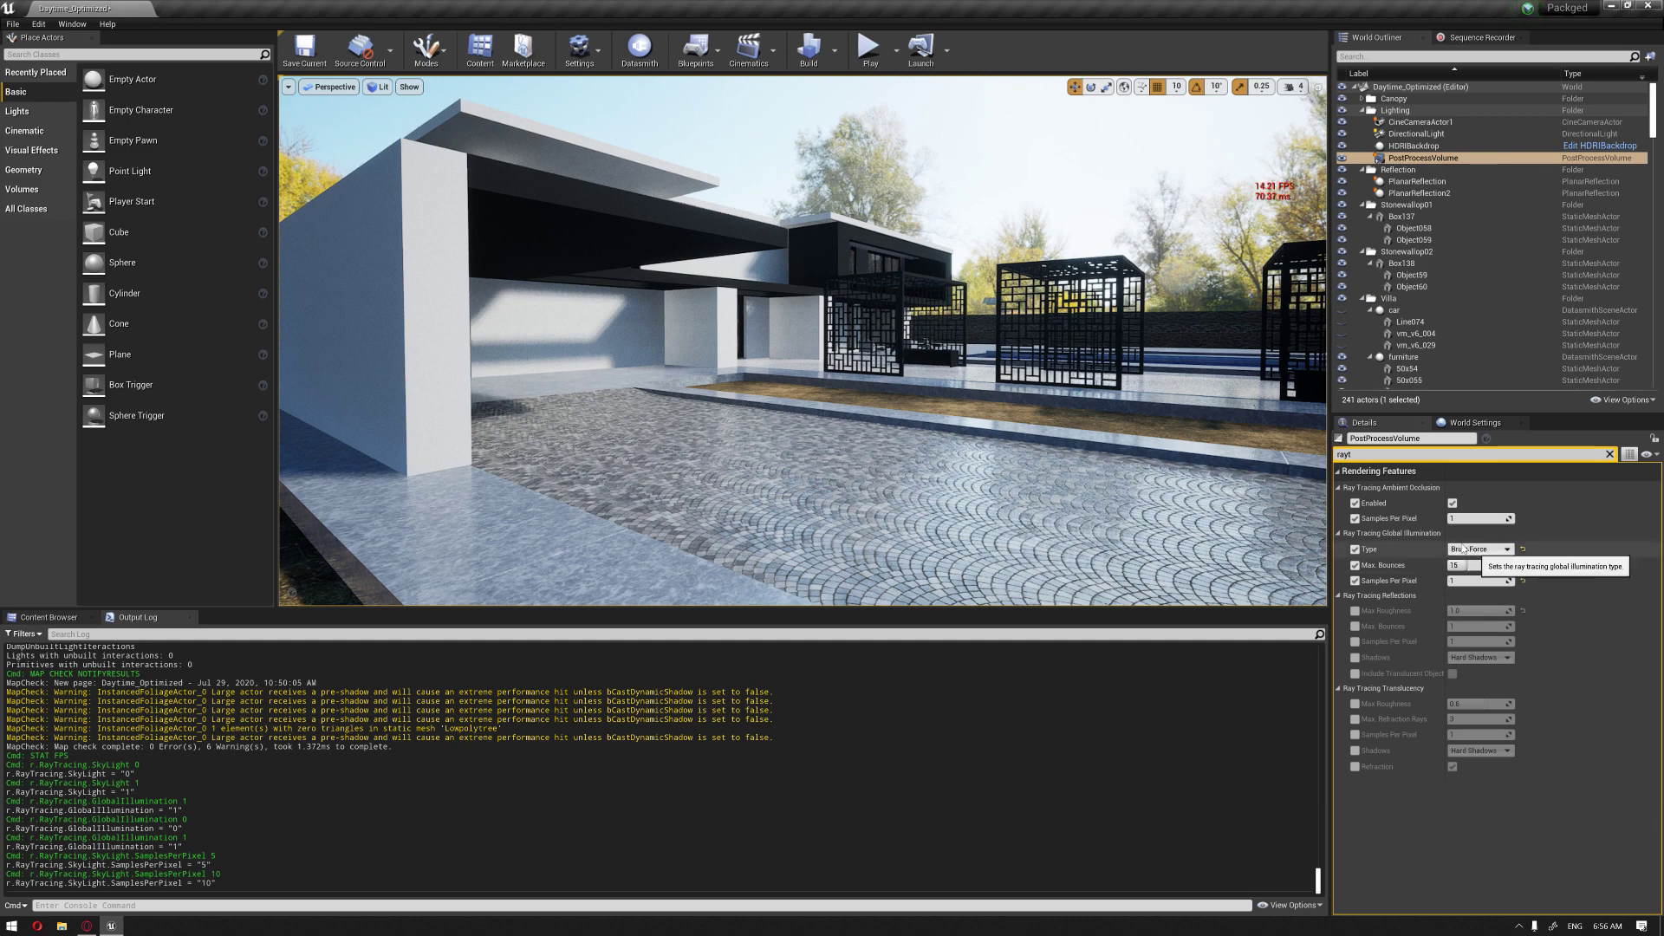
{"action": "left_click_drag", "start_coordinate": [1045, 361], "coordinate": [945, 353]}
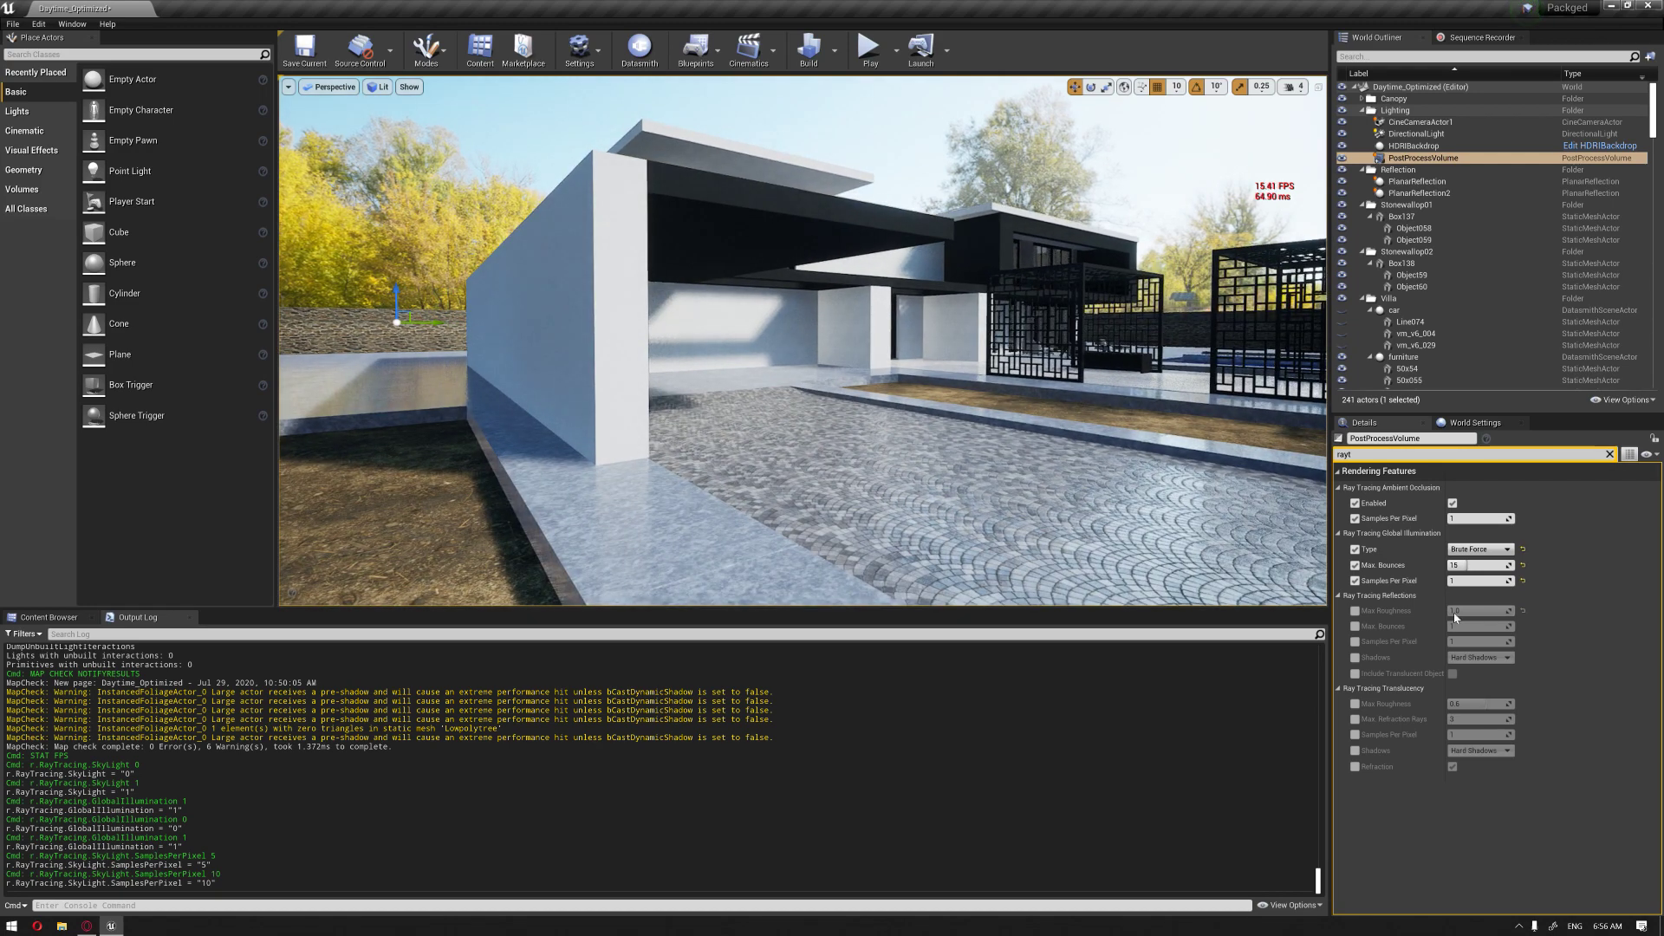
{"action": "left_click", "coordinate": [1471, 582]}
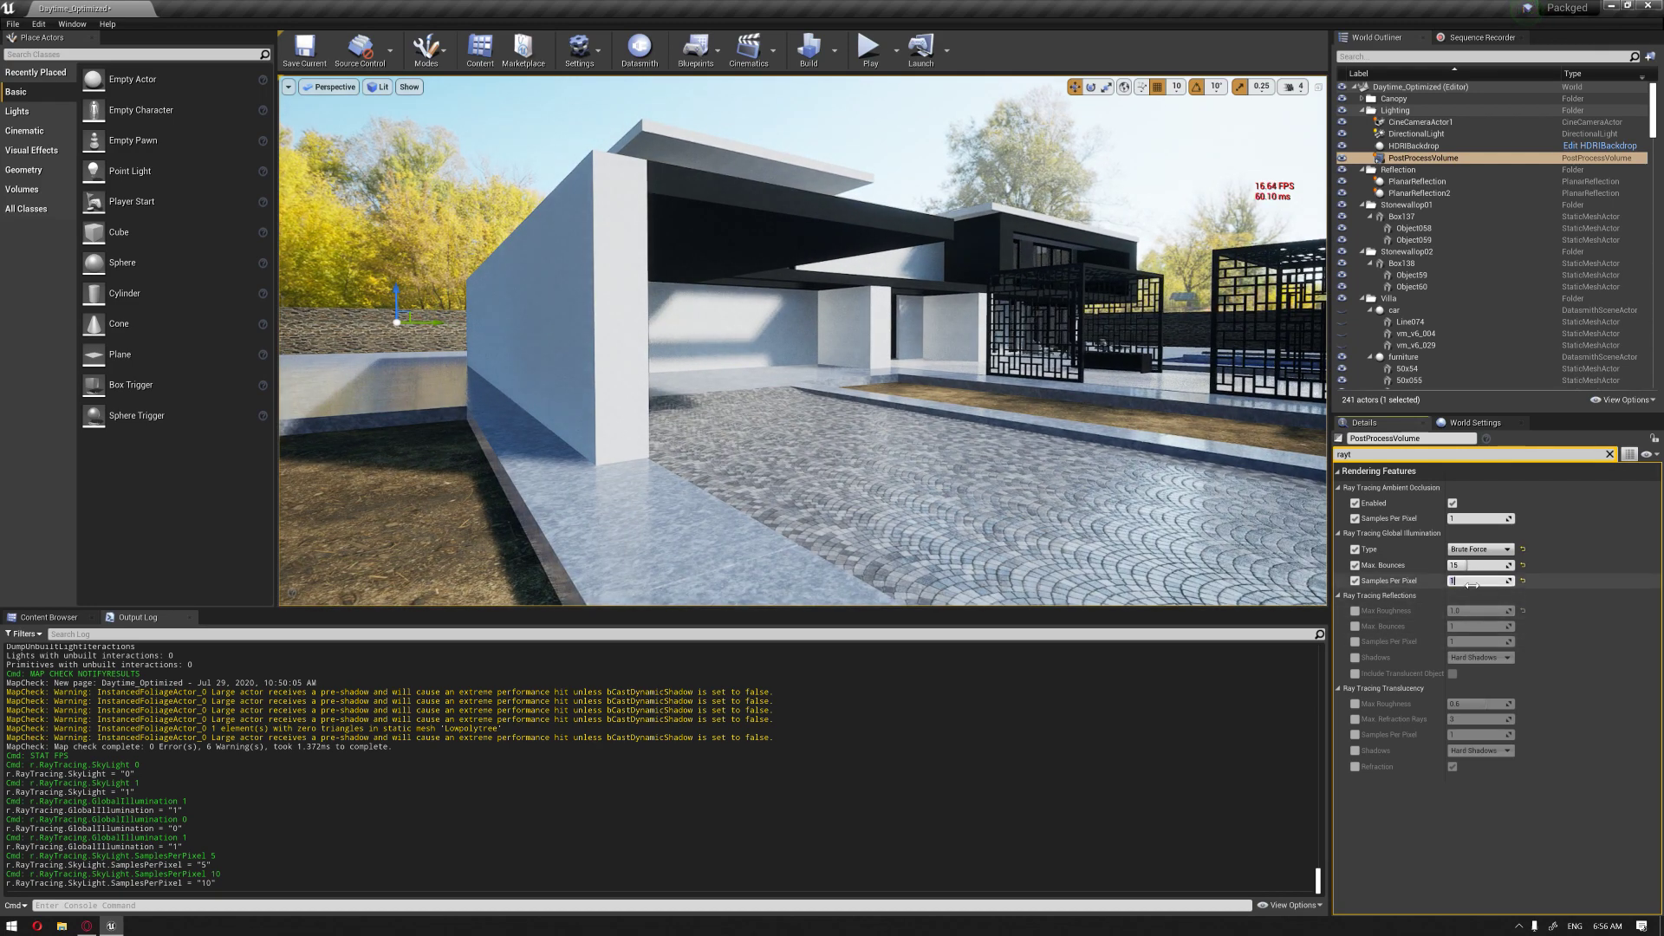
{"action": "type", "text": "2"}
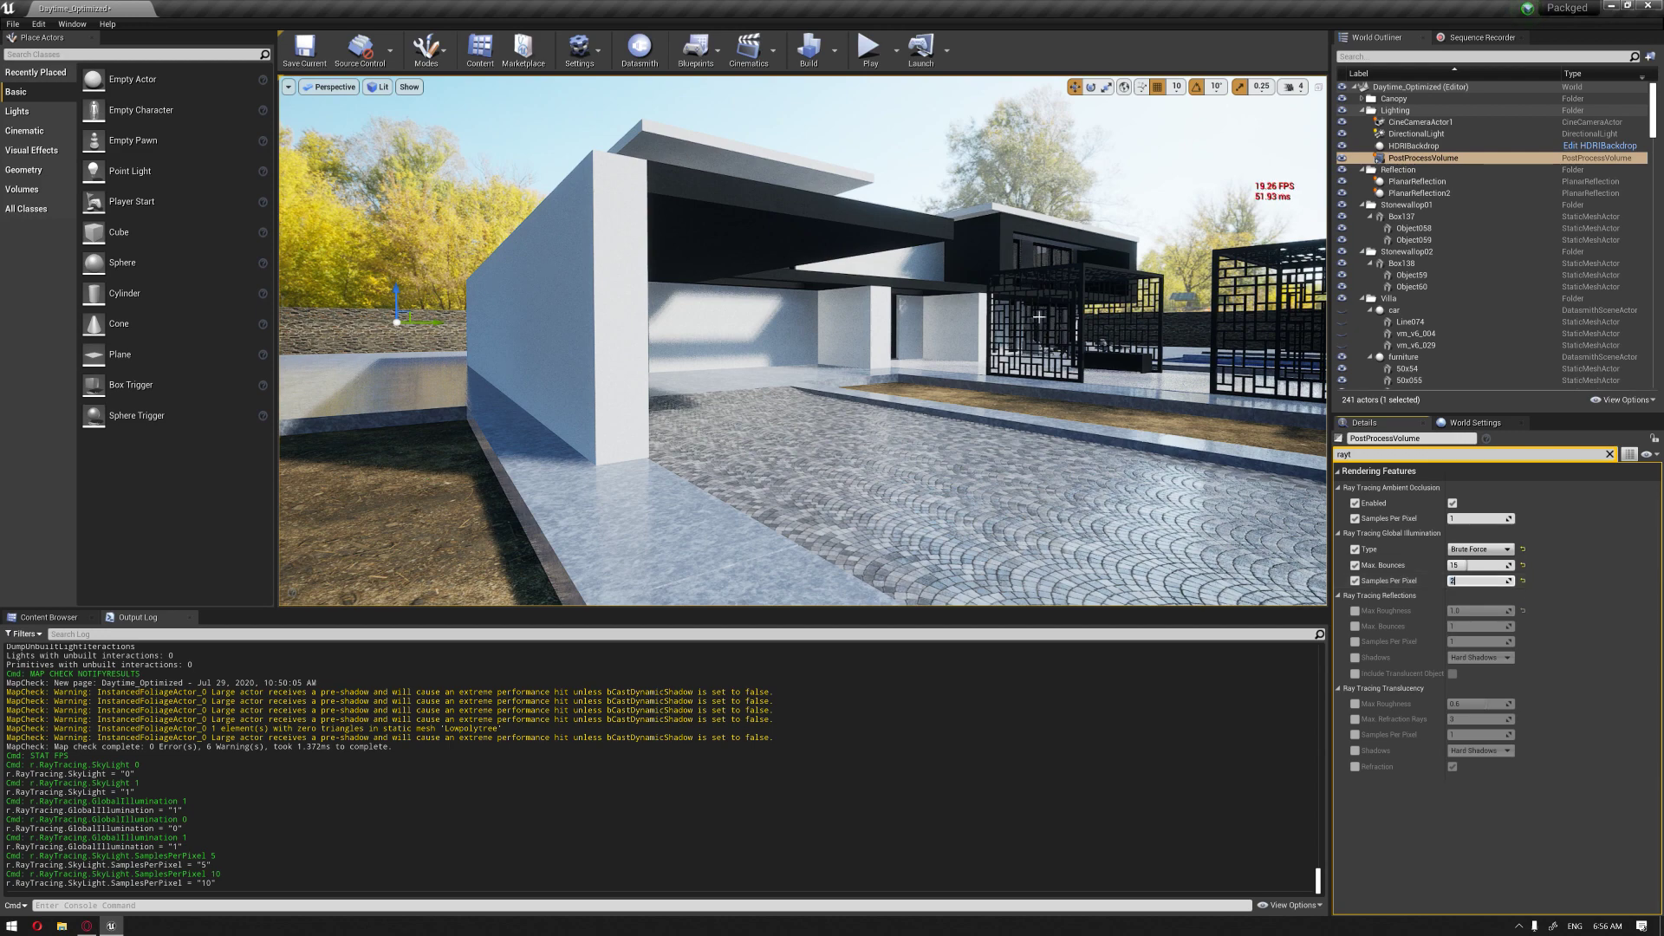
{"action": "right_click_drag", "start_coordinate": [1033, 313], "coordinate": [1094, 321]}
{"action": "key", "text": "w"}
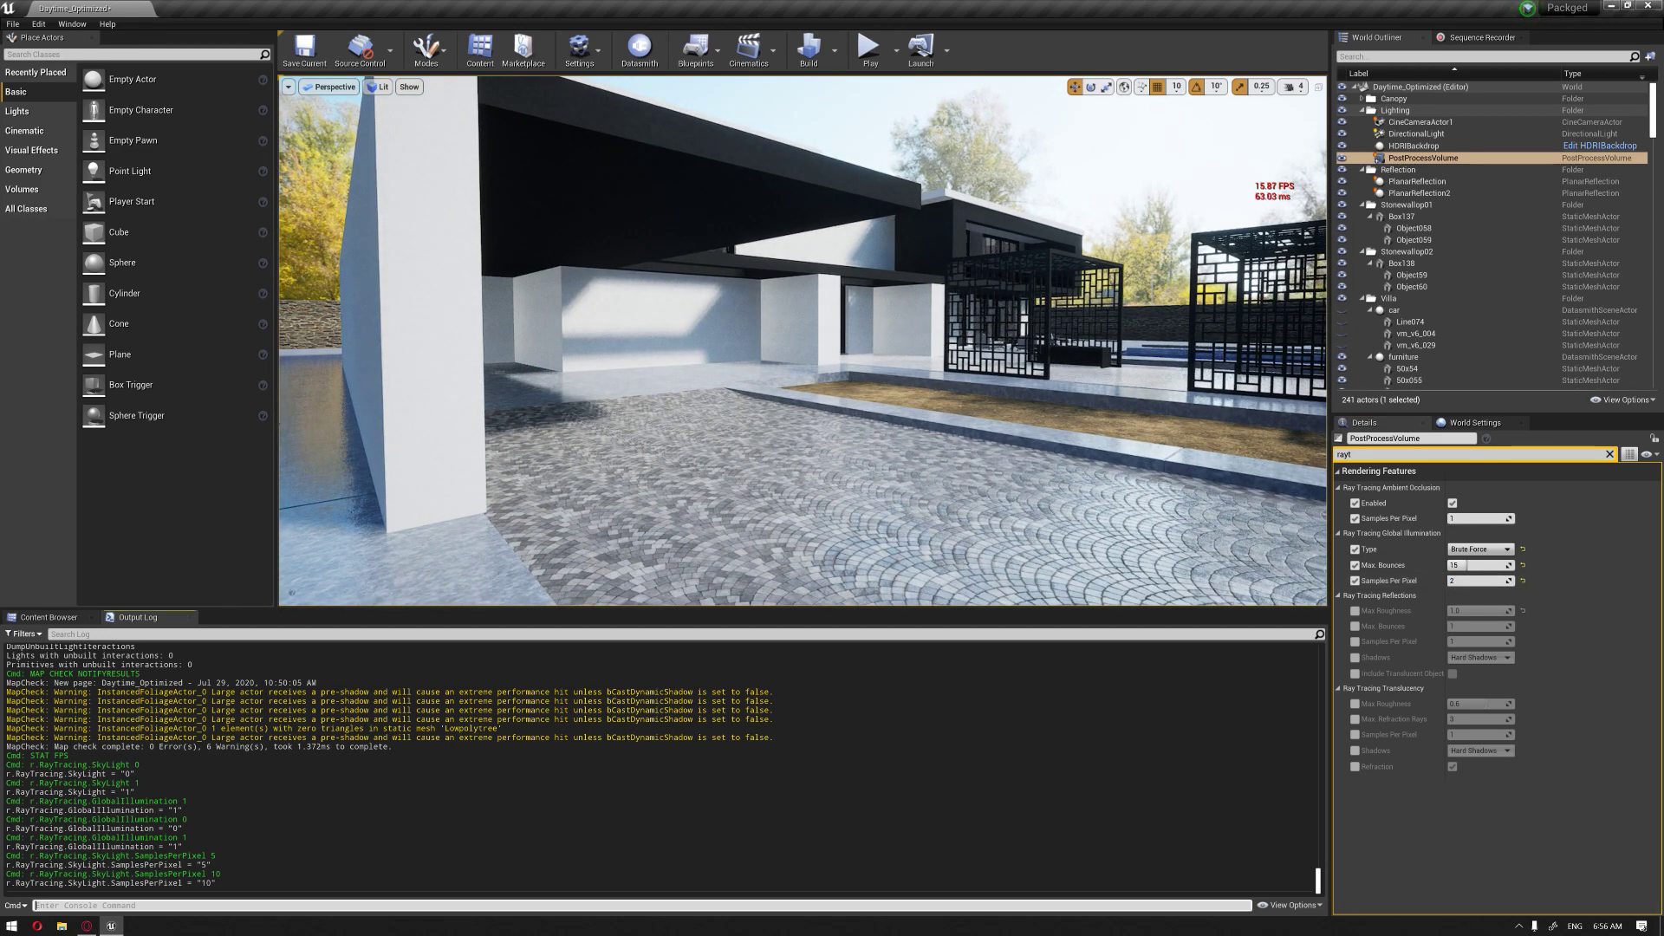
Step: Switch the viewport to the Reflections view mode and inspect the reflections in front of the villa
{"action": "type", "text": "r"}
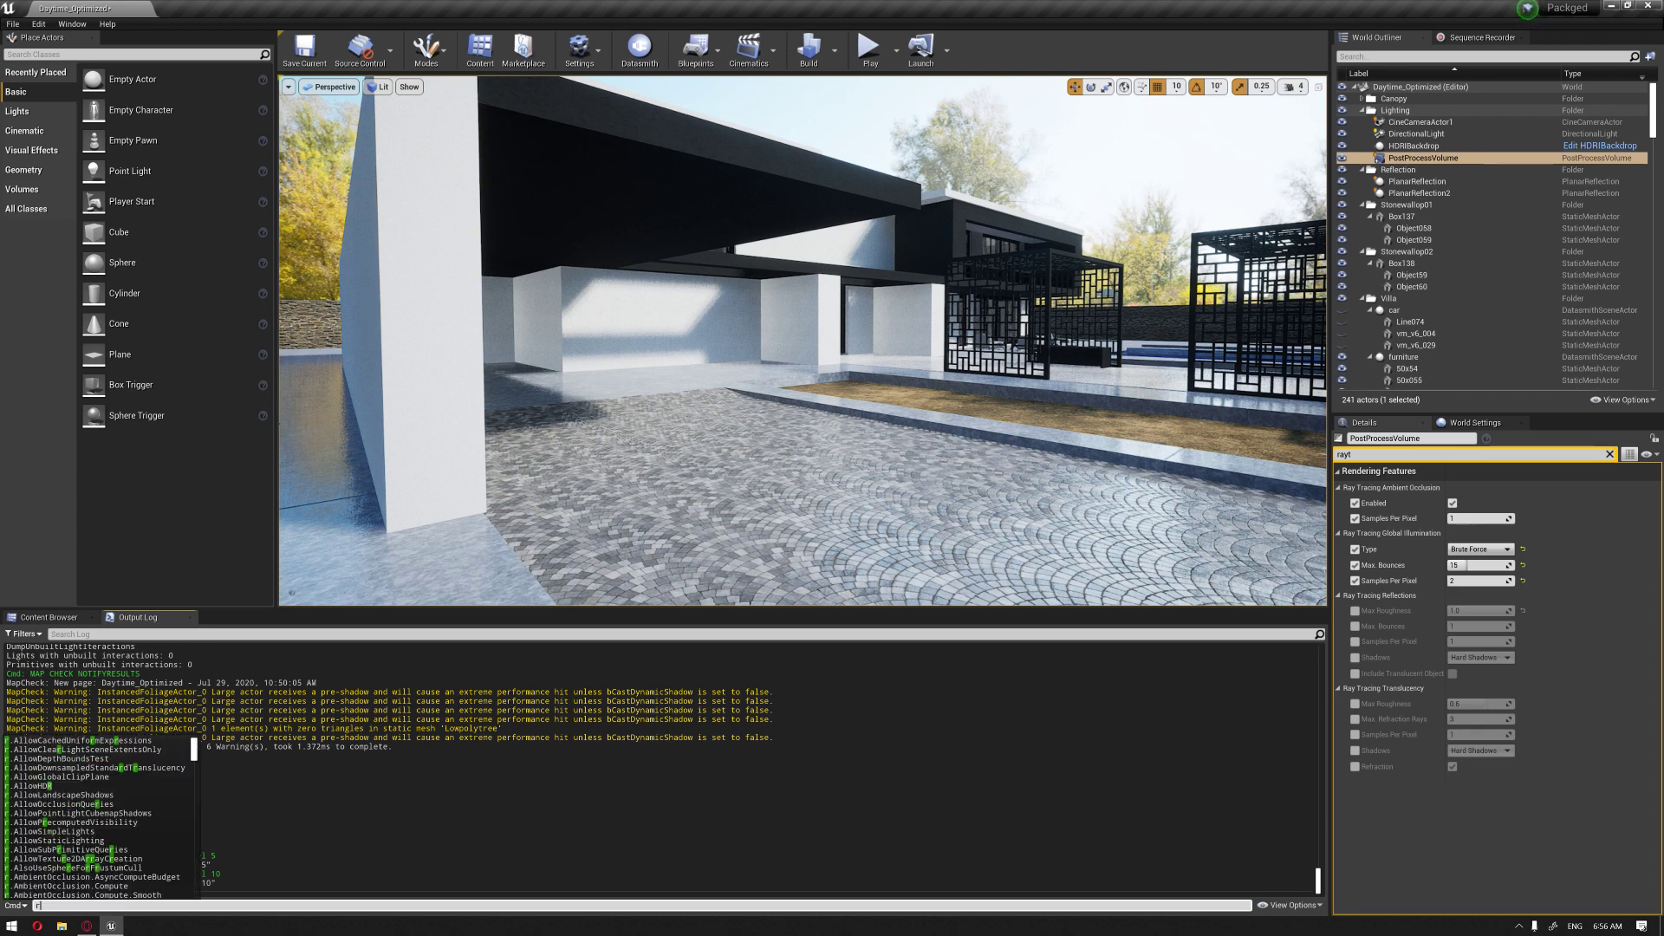
{"action": "key", "text": "BackSpace"}
{"action": "left_click", "coordinate": [380, 88]}
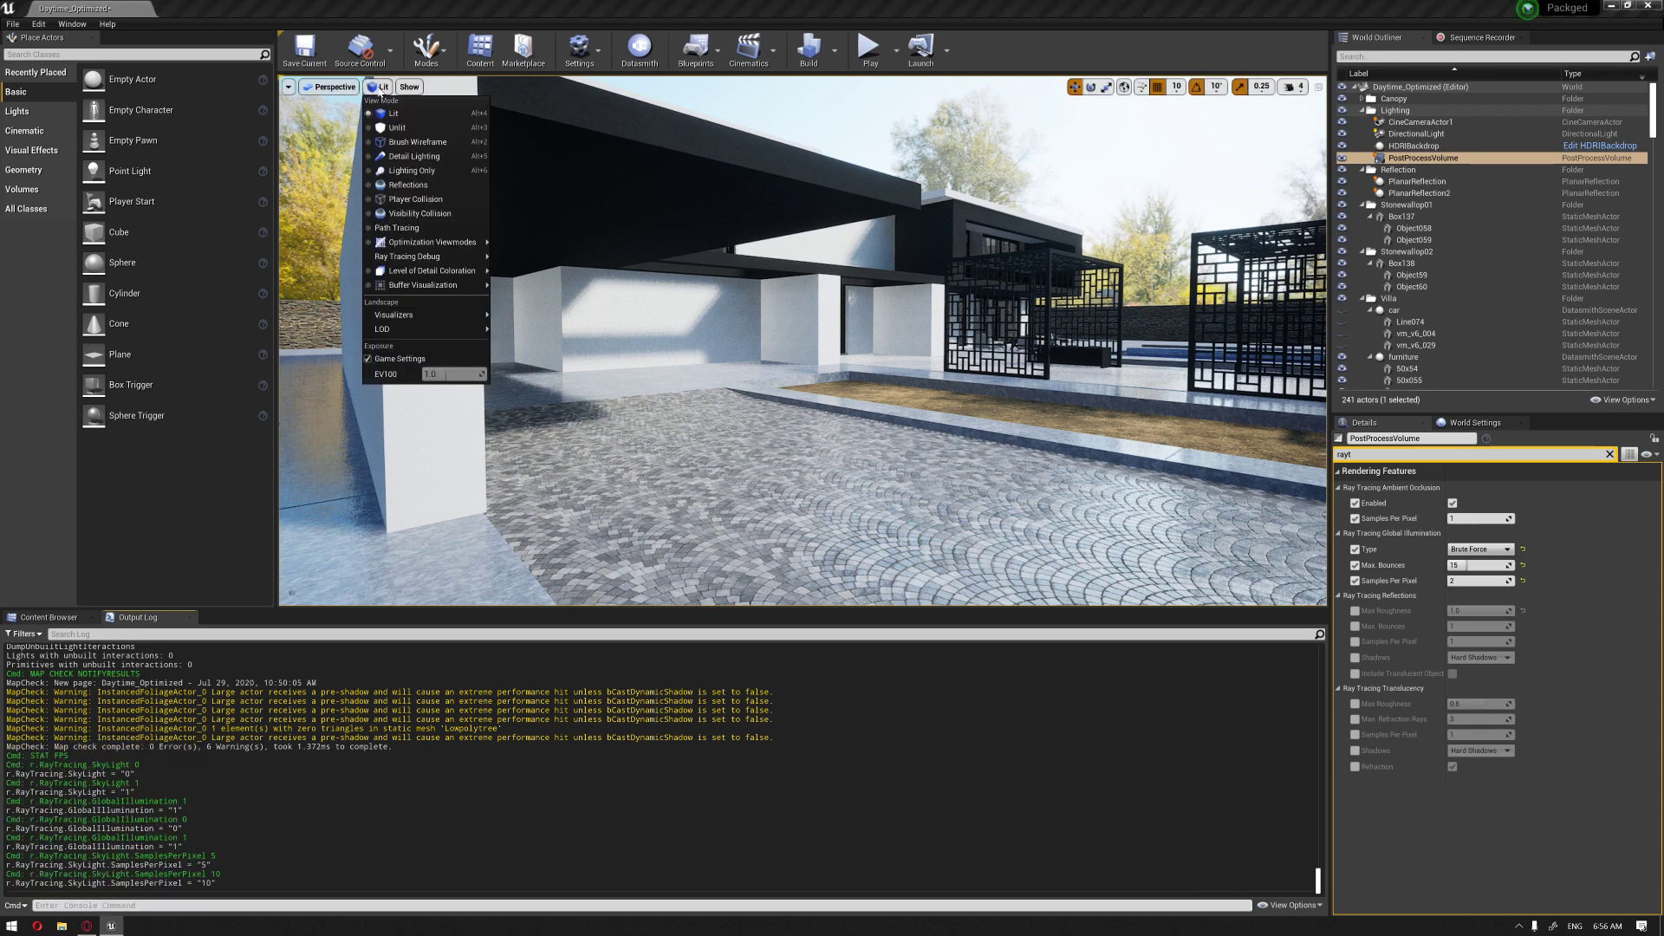
{"action": "left_click", "coordinate": [427, 186]}
{"action": "right_click_drag", "start_coordinate": [427, 194], "coordinate": [451, 208]}
{"action": "right_click_drag", "start_coordinate": [808, 357], "coordinate": [843, 409]}
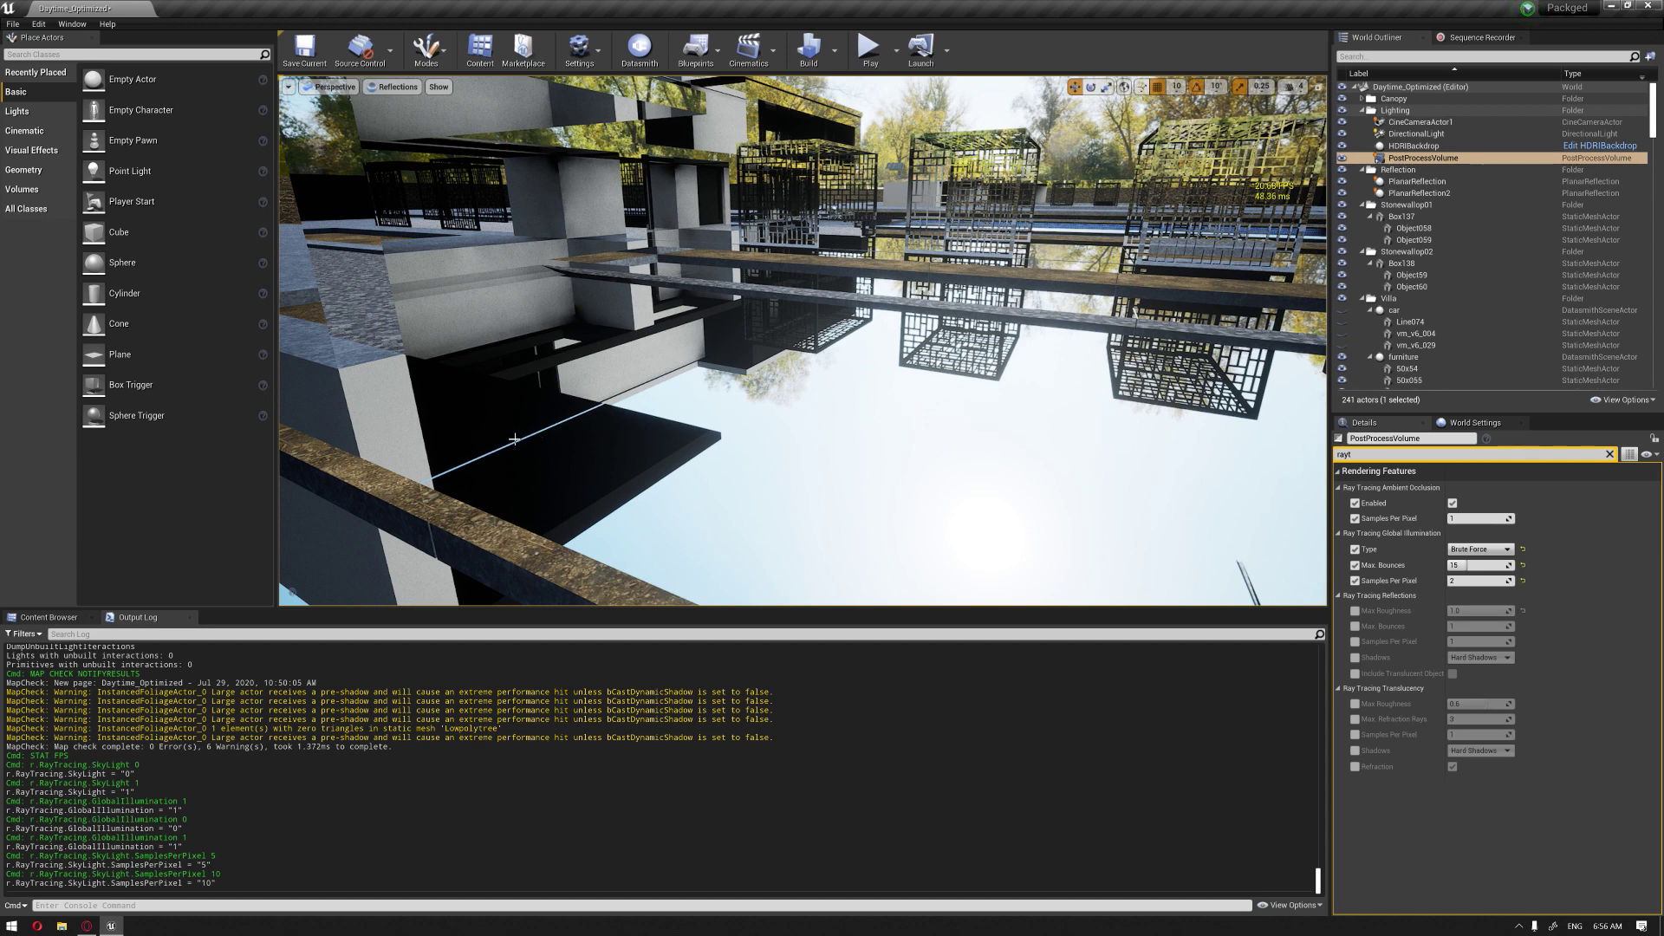
Step: Turn off ray-traced reflections with the console command r.RayTracing.Reflections 0 and view the villa
{"action": "left_click", "coordinate": [312, 906]}
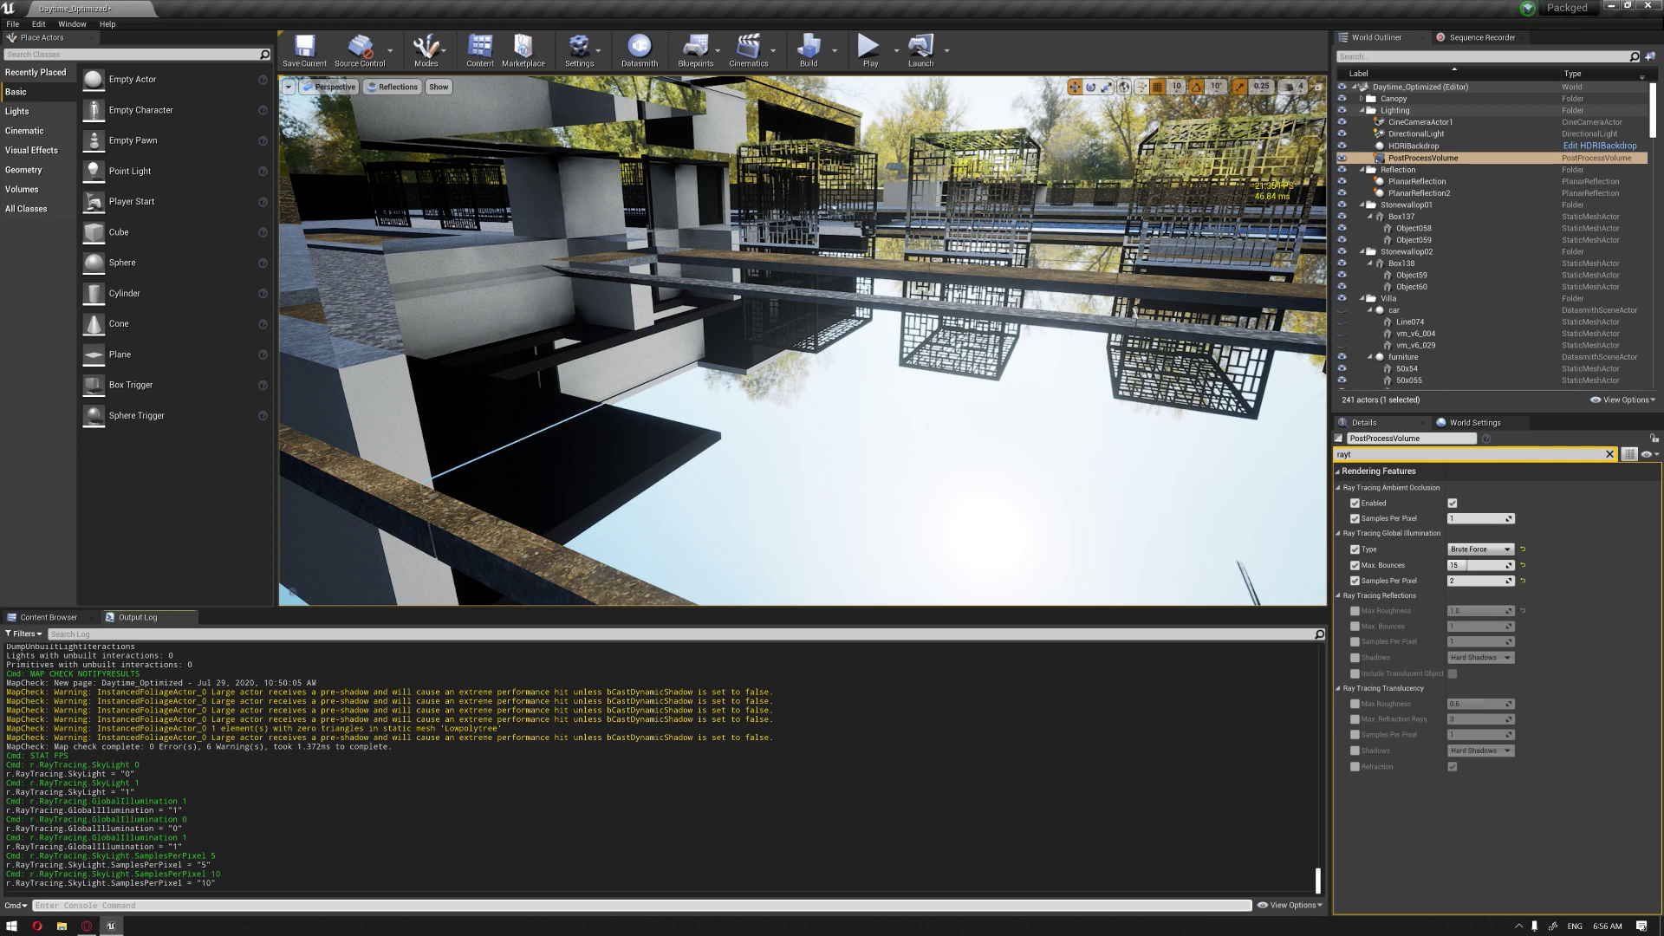
{"action": "type", "text": "r.r"}
{"action": "key", "text": "Down"}
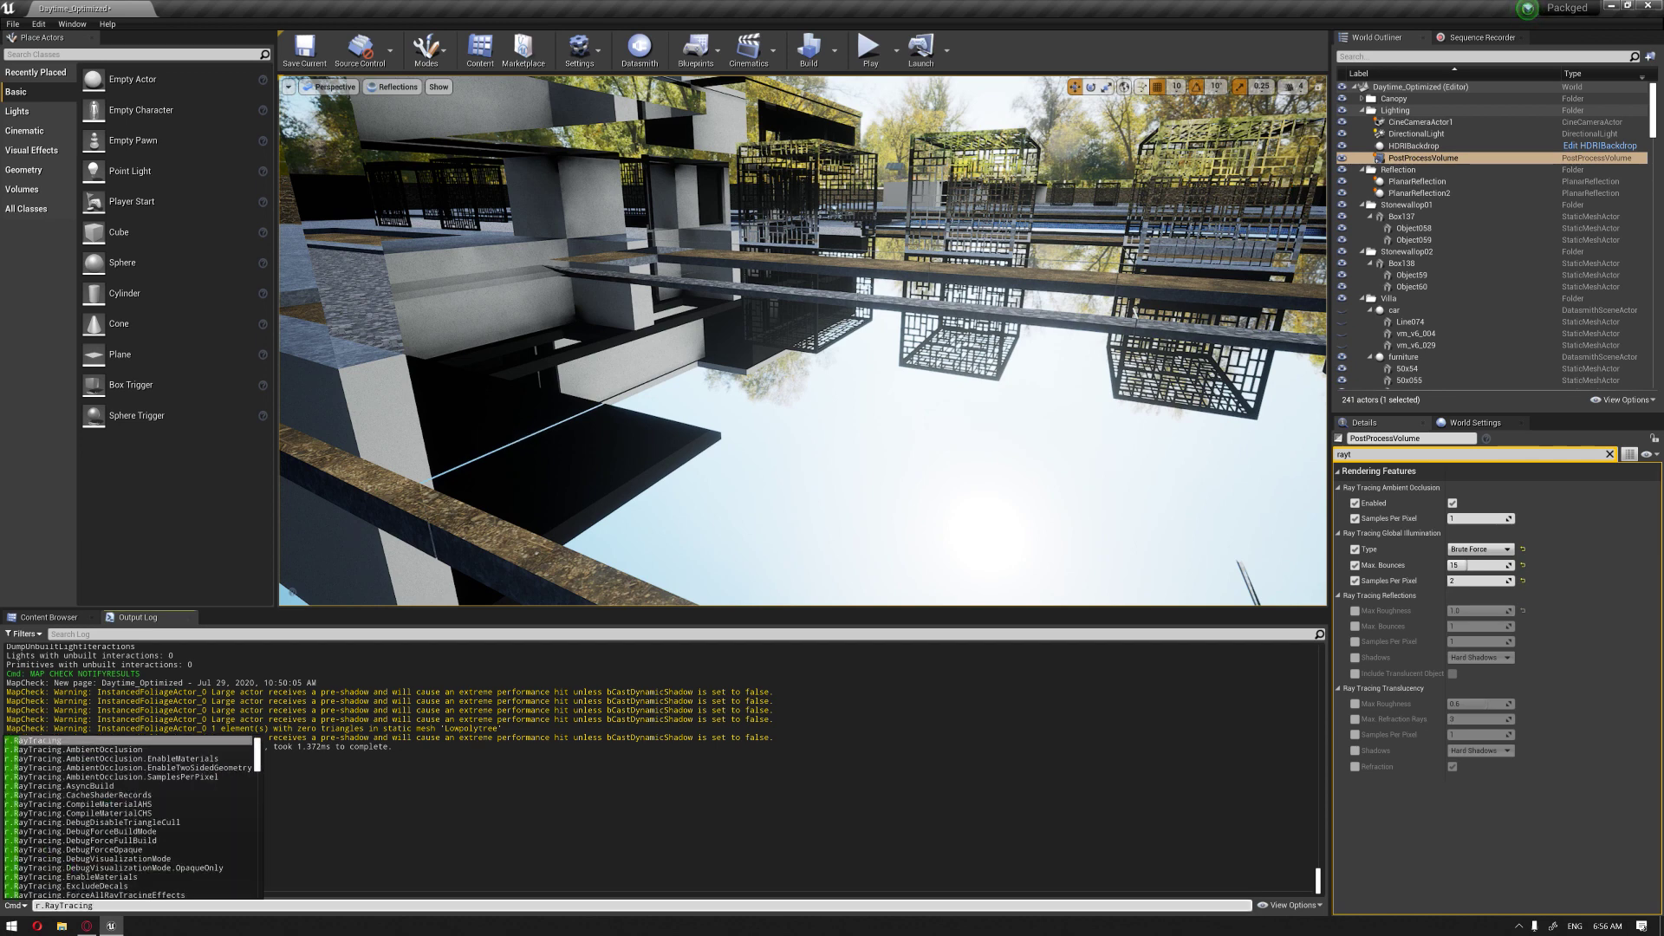
{"action": "type", "text": "."}
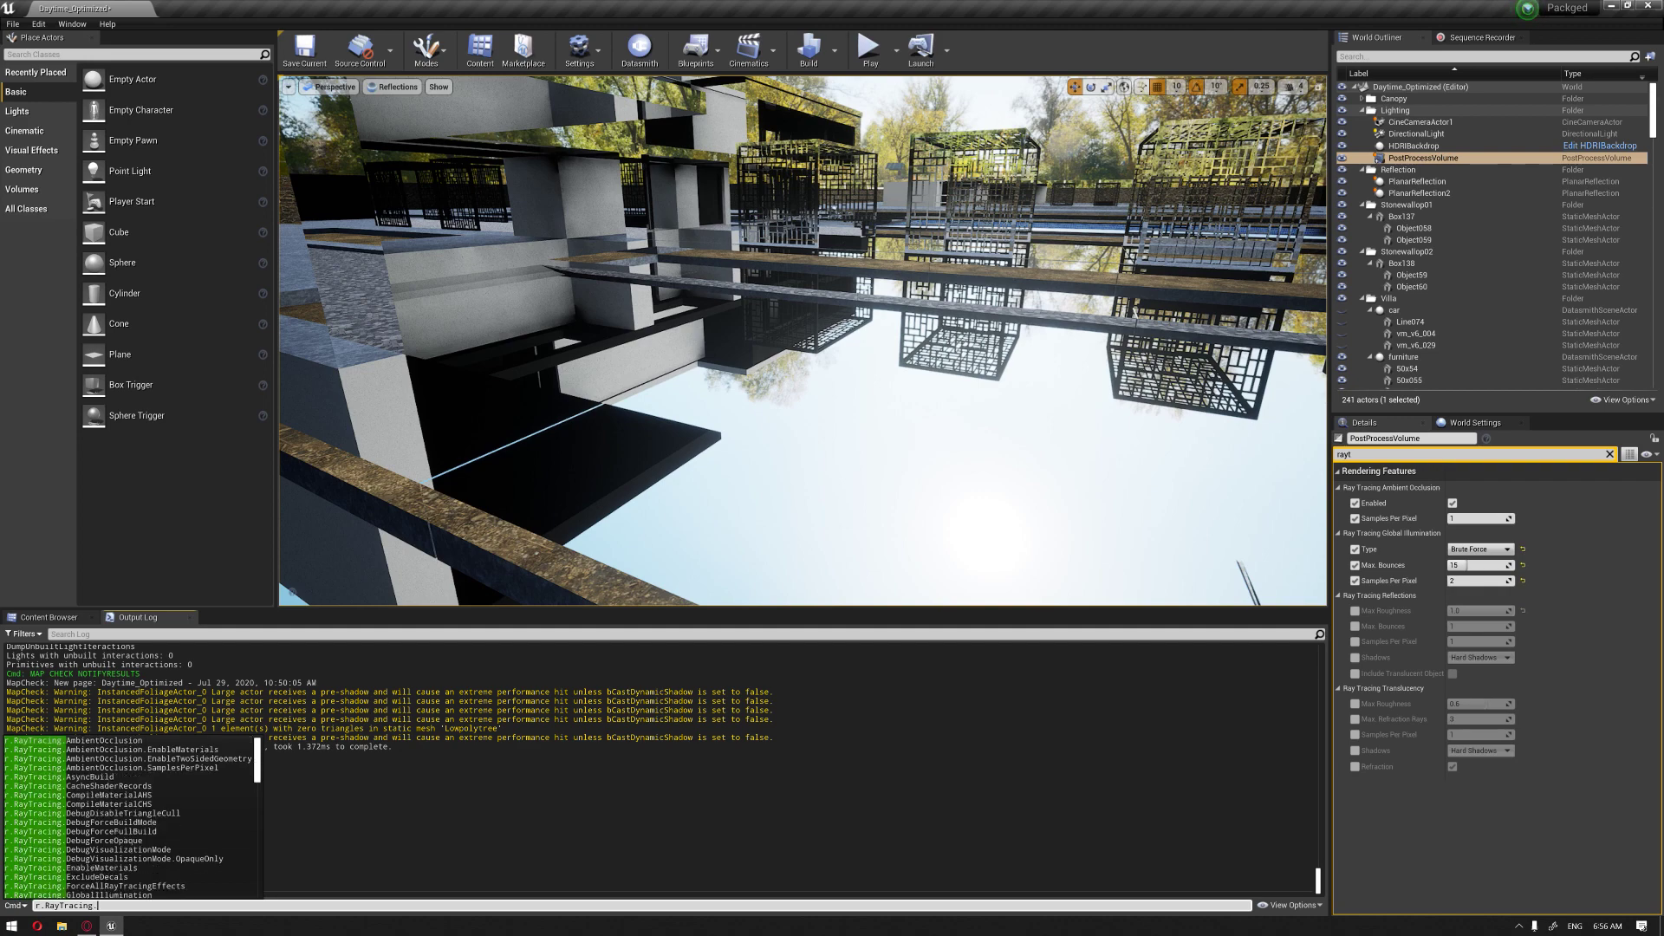
{"action": "type", "text": "Reflections 0"}
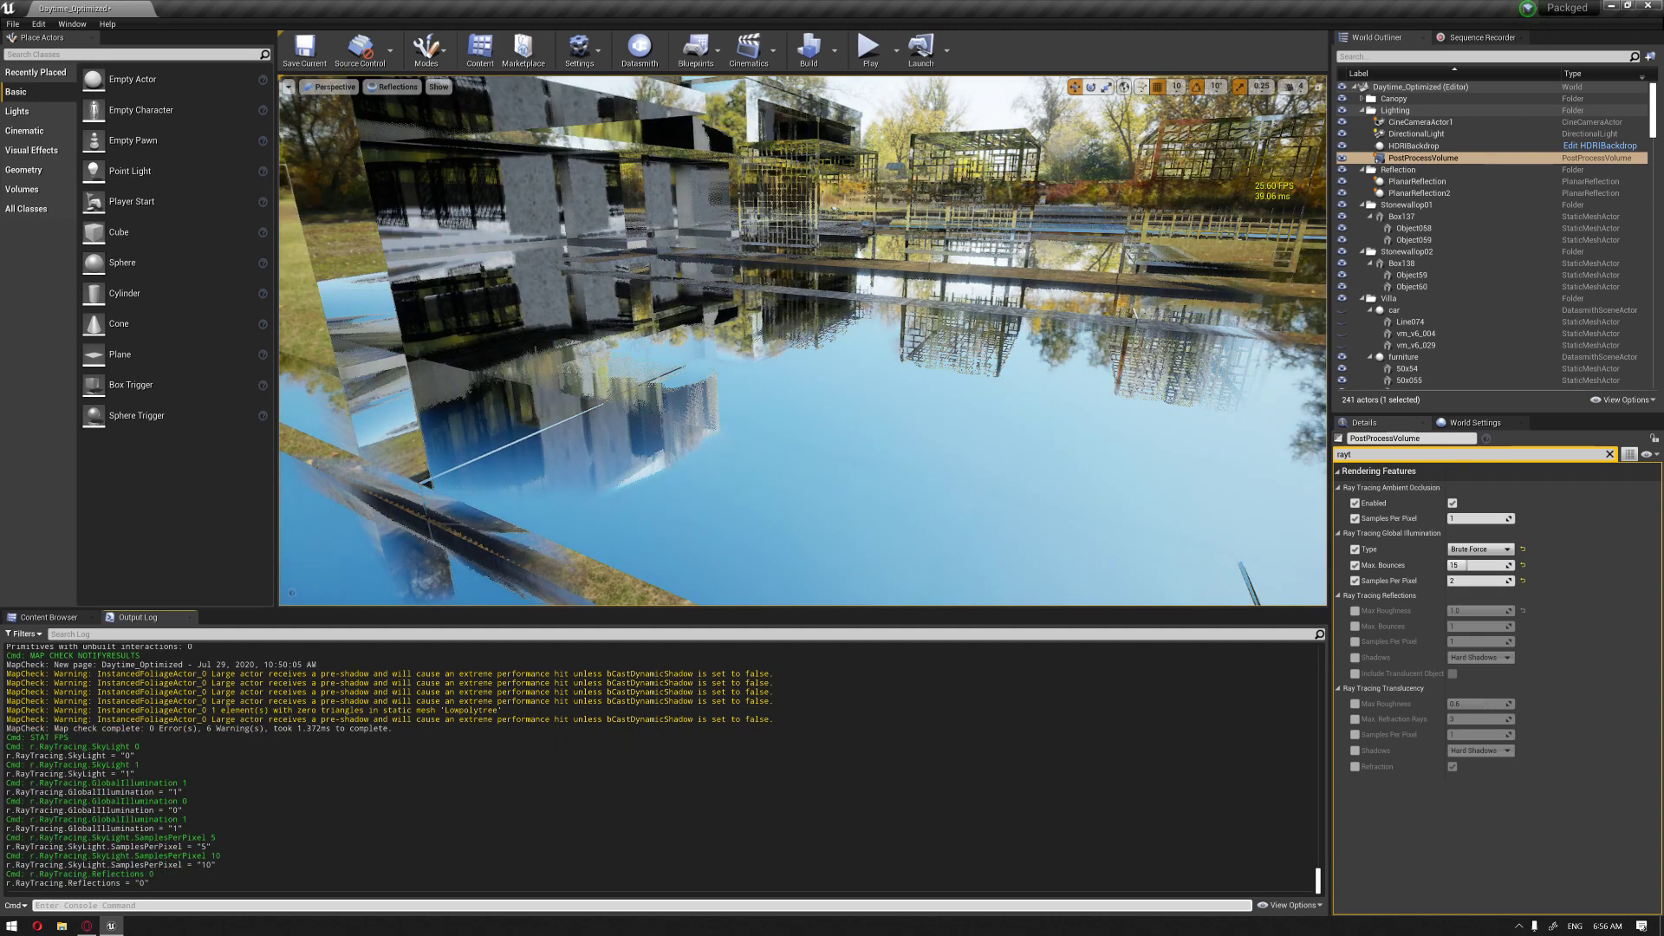
{"action": "key", "text": "Return"}
{"action": "right_click_drag", "start_coordinate": [801, 340], "coordinate": [680, 269]}
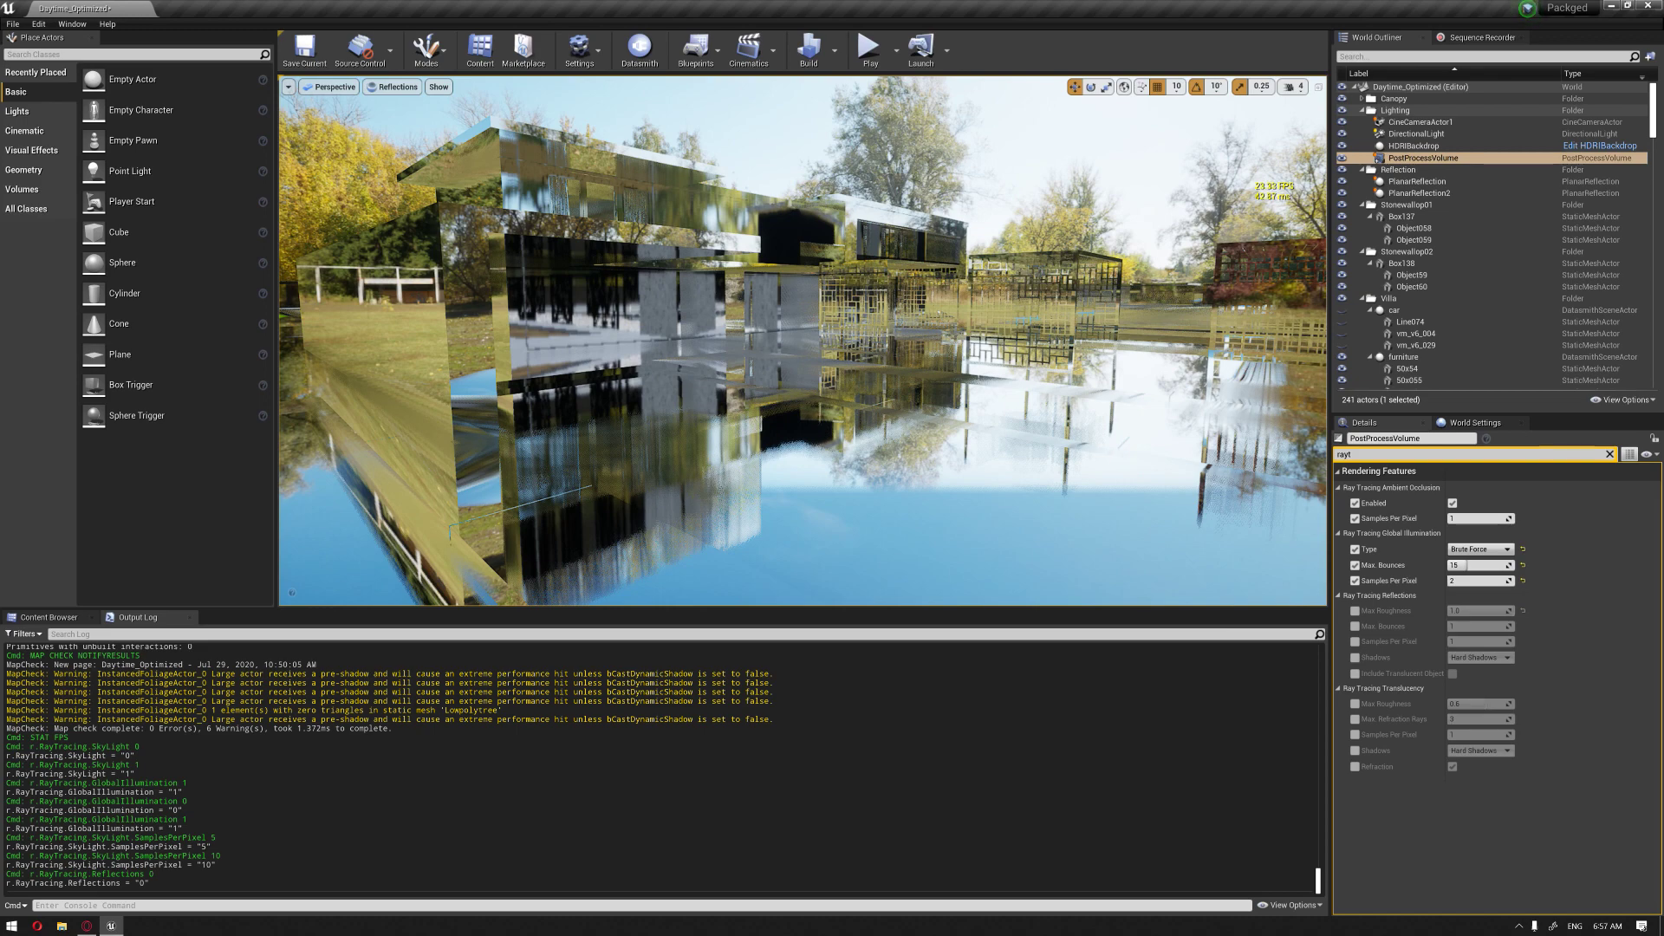
Step: Turn on ray-traced reflections with the console command r.RayTracing.Reflections 1
{"action": "left_click", "coordinate": [373, 907]}
{"action": "type", "text": "r.RayTracing.Reflections 1"}
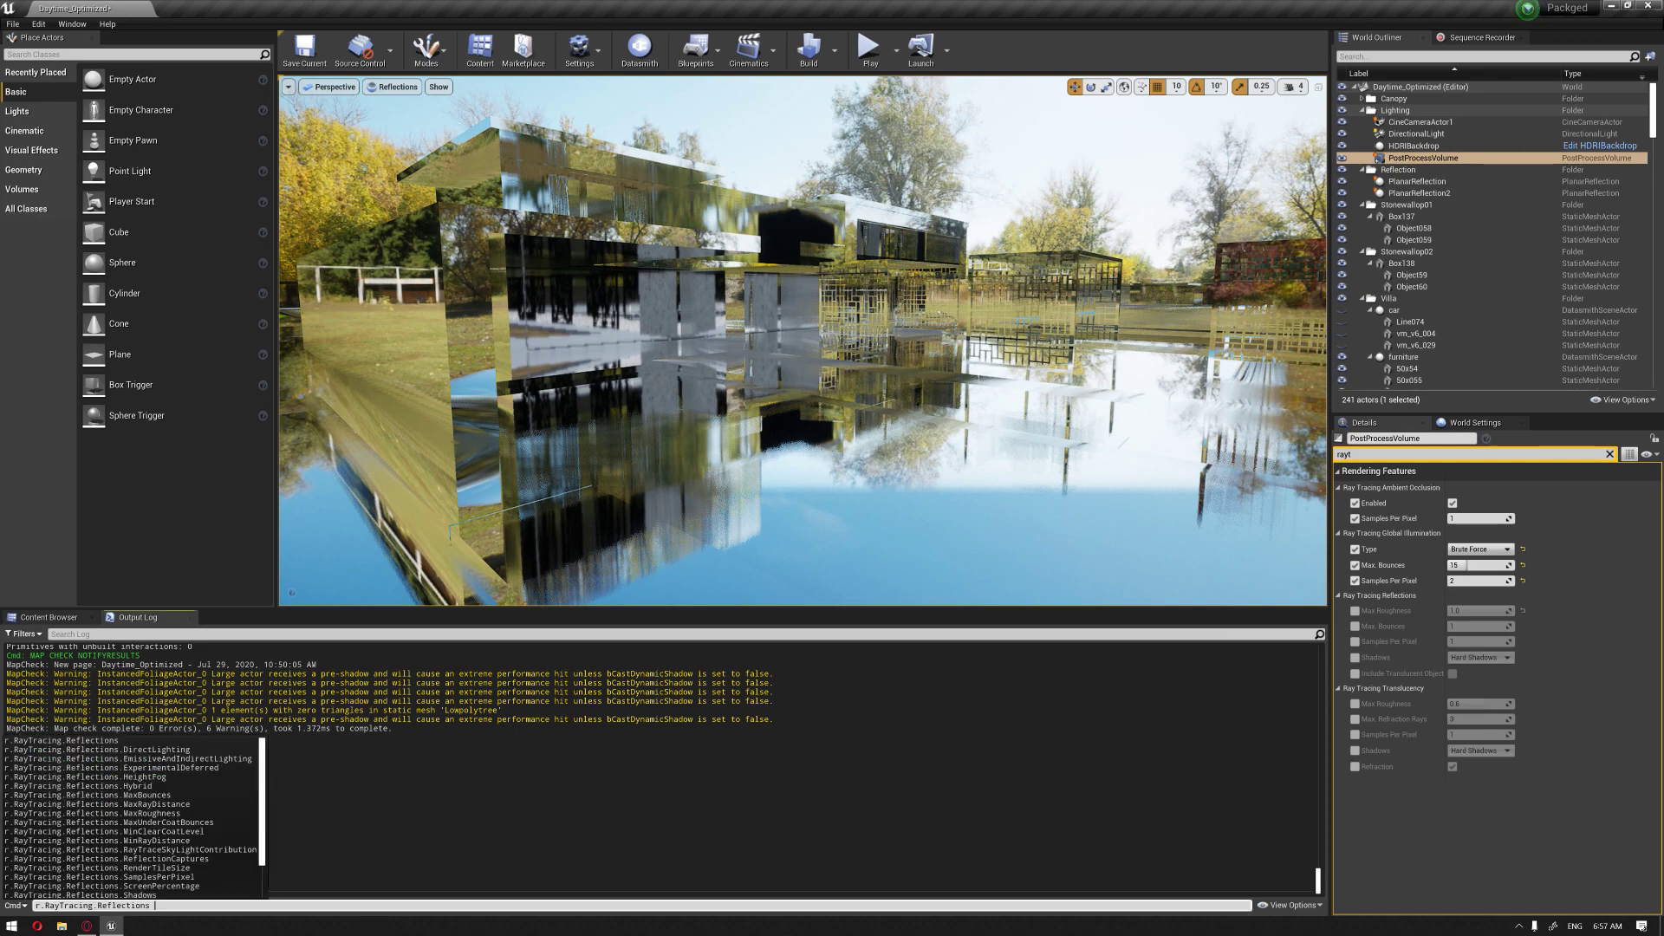
{"action": "key", "text": "Return"}
{"action": "right_click_drag", "start_coordinate": [531, 474], "coordinate": [568, 475]}
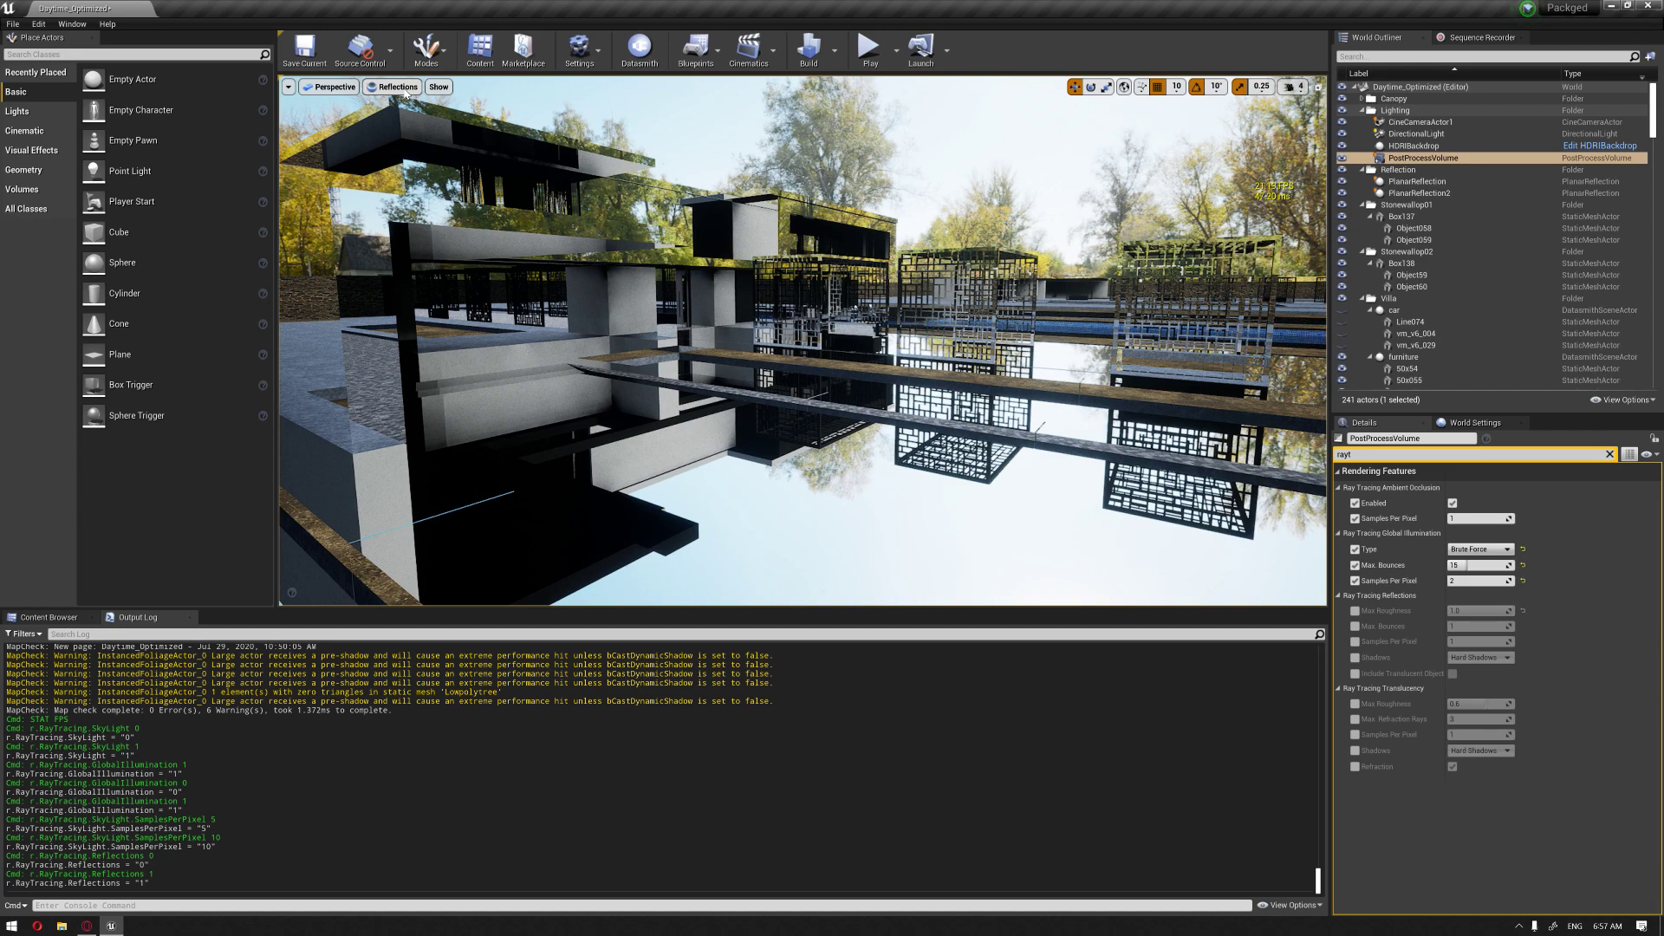
Step: Return the viewport to the Lit view mode and look closely at the paved driveway
{"action": "left_click", "coordinate": [397, 88]}
{"action": "left_click", "coordinate": [394, 113]}
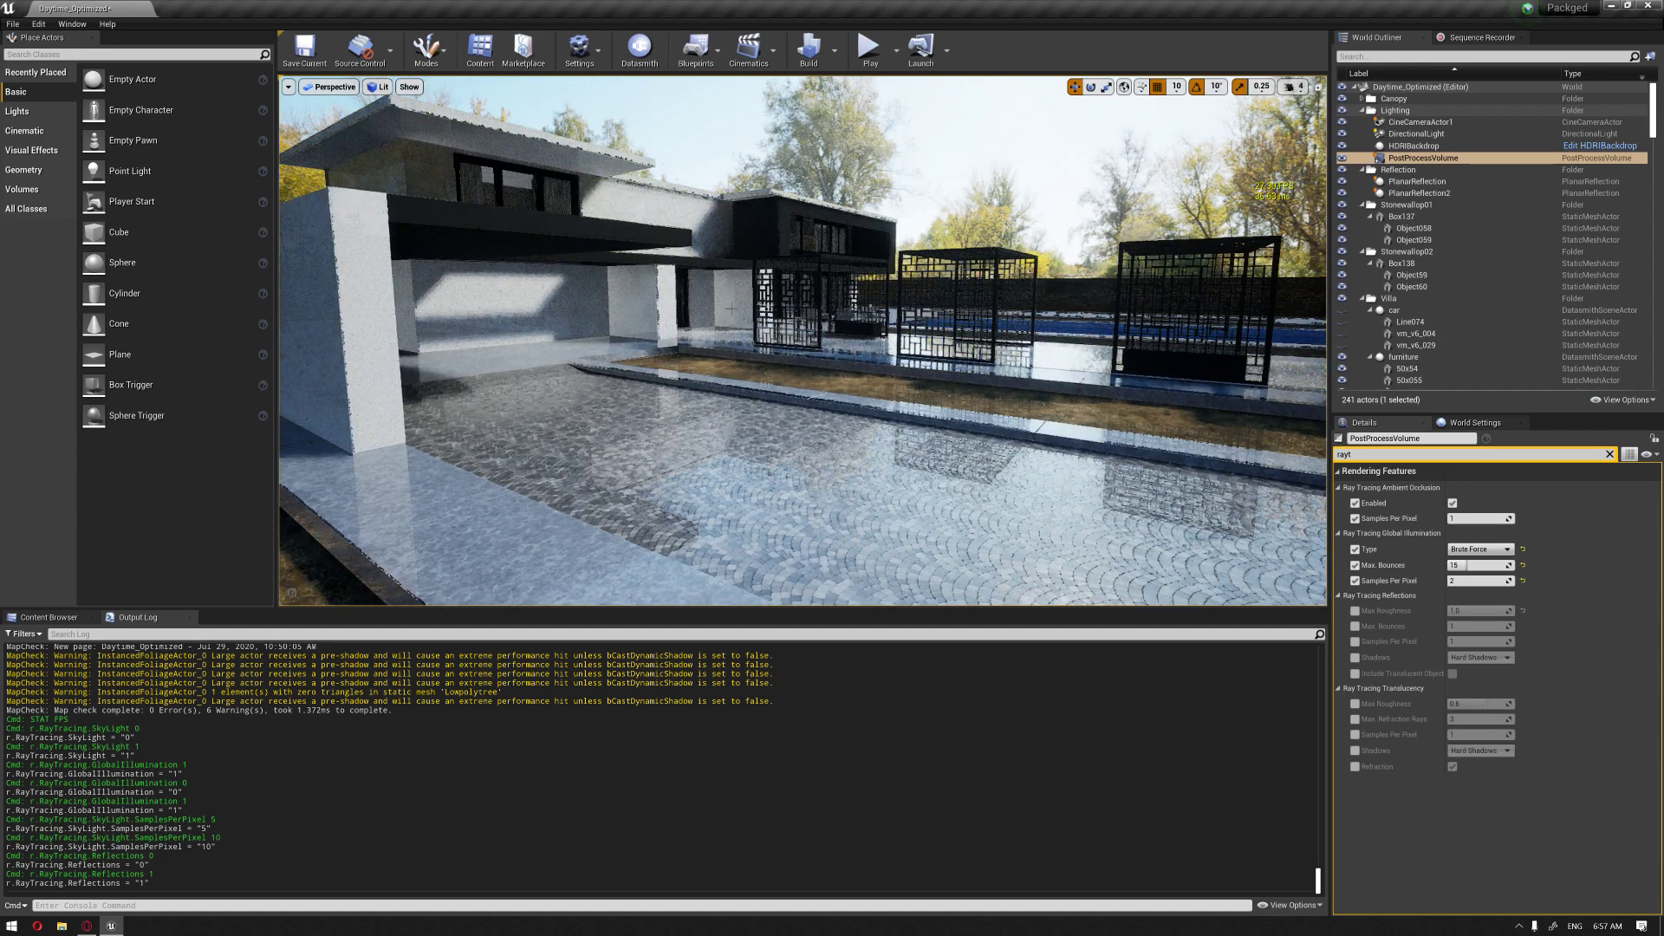
{"action": "key", "text": "w"}
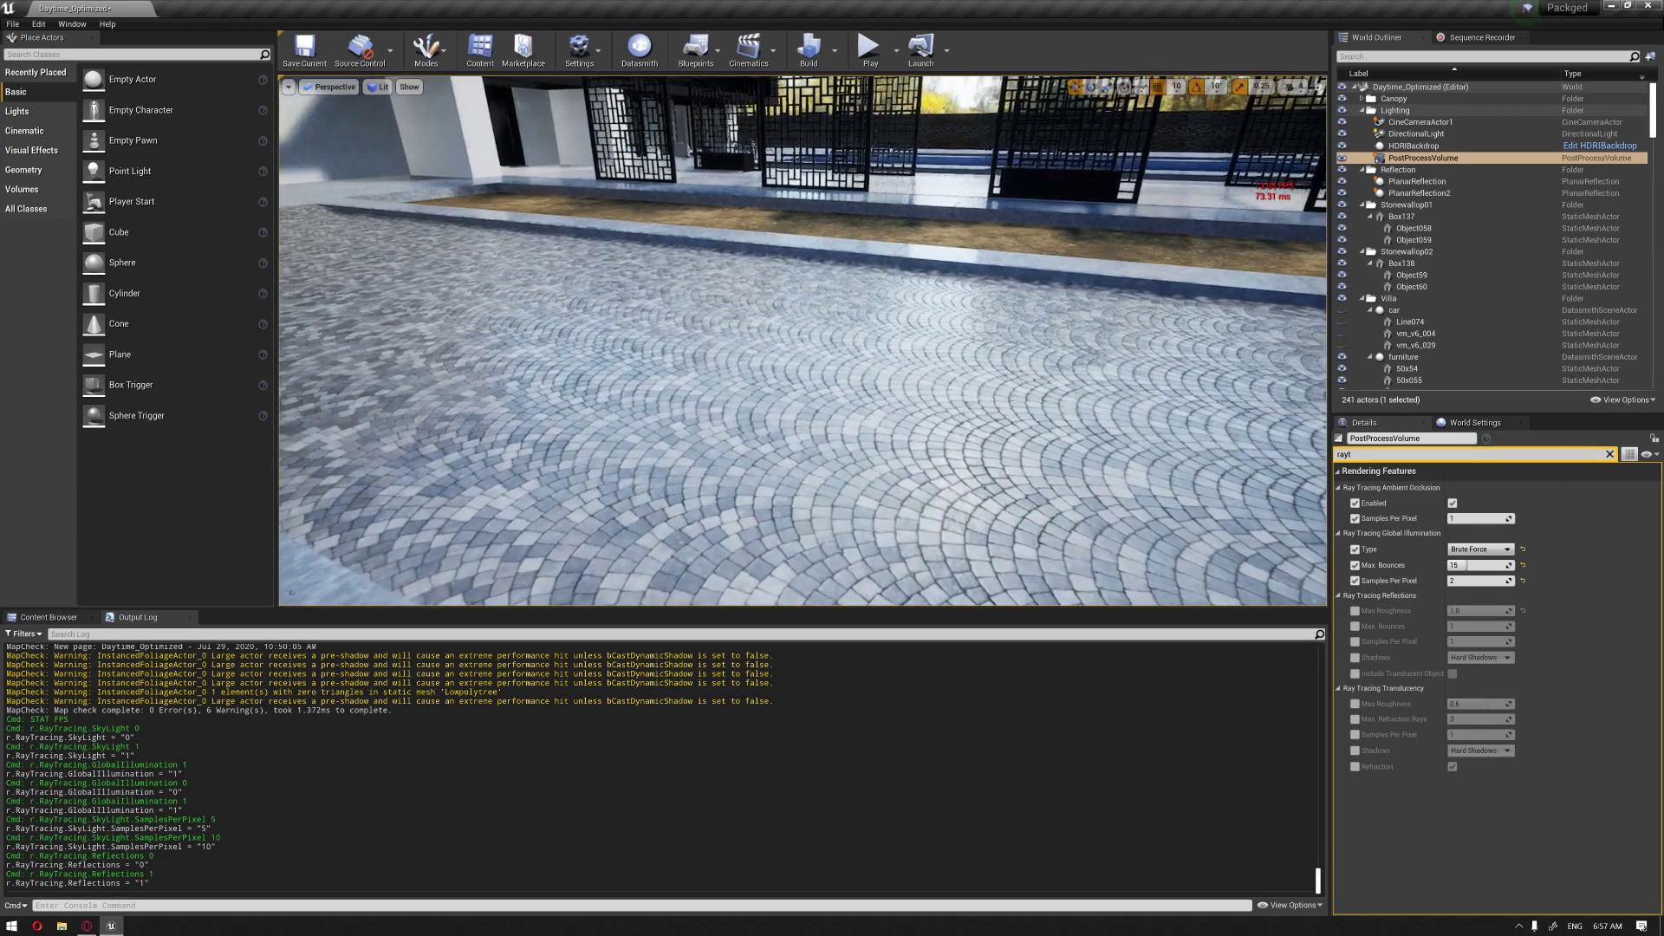
{"action": "mouse_move", "coordinate": [813, 378]}
{"action": "right_mouse_down"}
{"action": "mouse_move", "coordinate": [793, 368]}
{"action": "mouse_move", "coordinate": [810, 371]}
{"action": "right_mouse_up"}
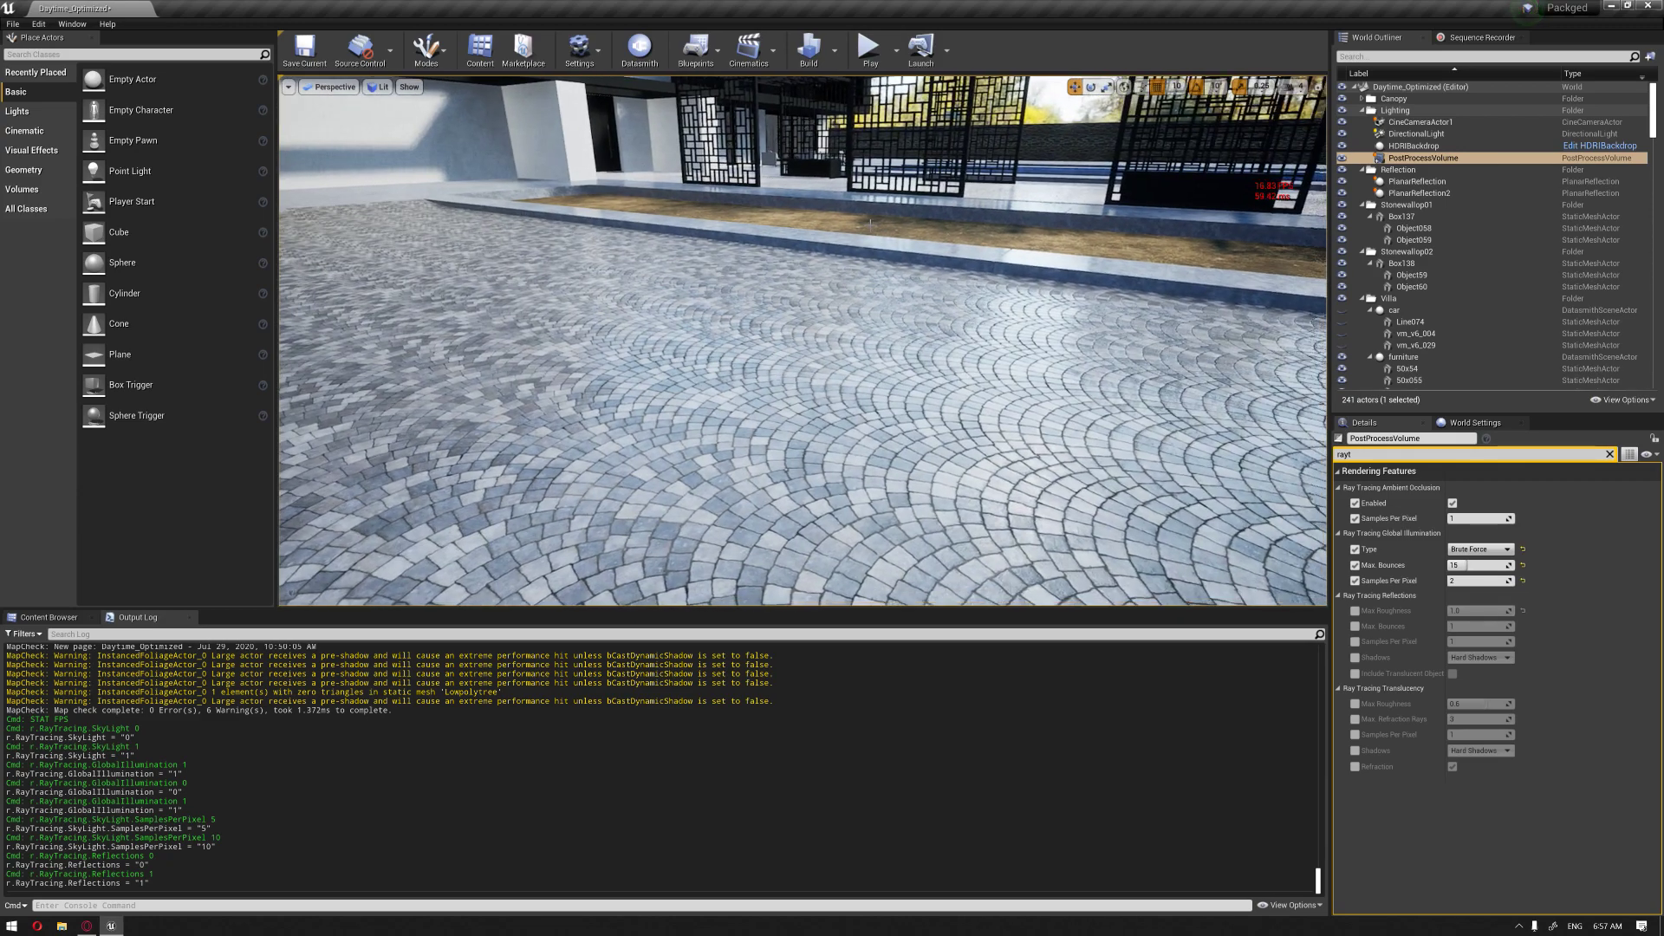
Step: Enable the ray tracing reflections overrides for Max Roughness, Max. Bounces, Samples Per Pixel, Shadows and Include Translucent Objects
{"action": "left_click", "coordinate": [1355, 611]}
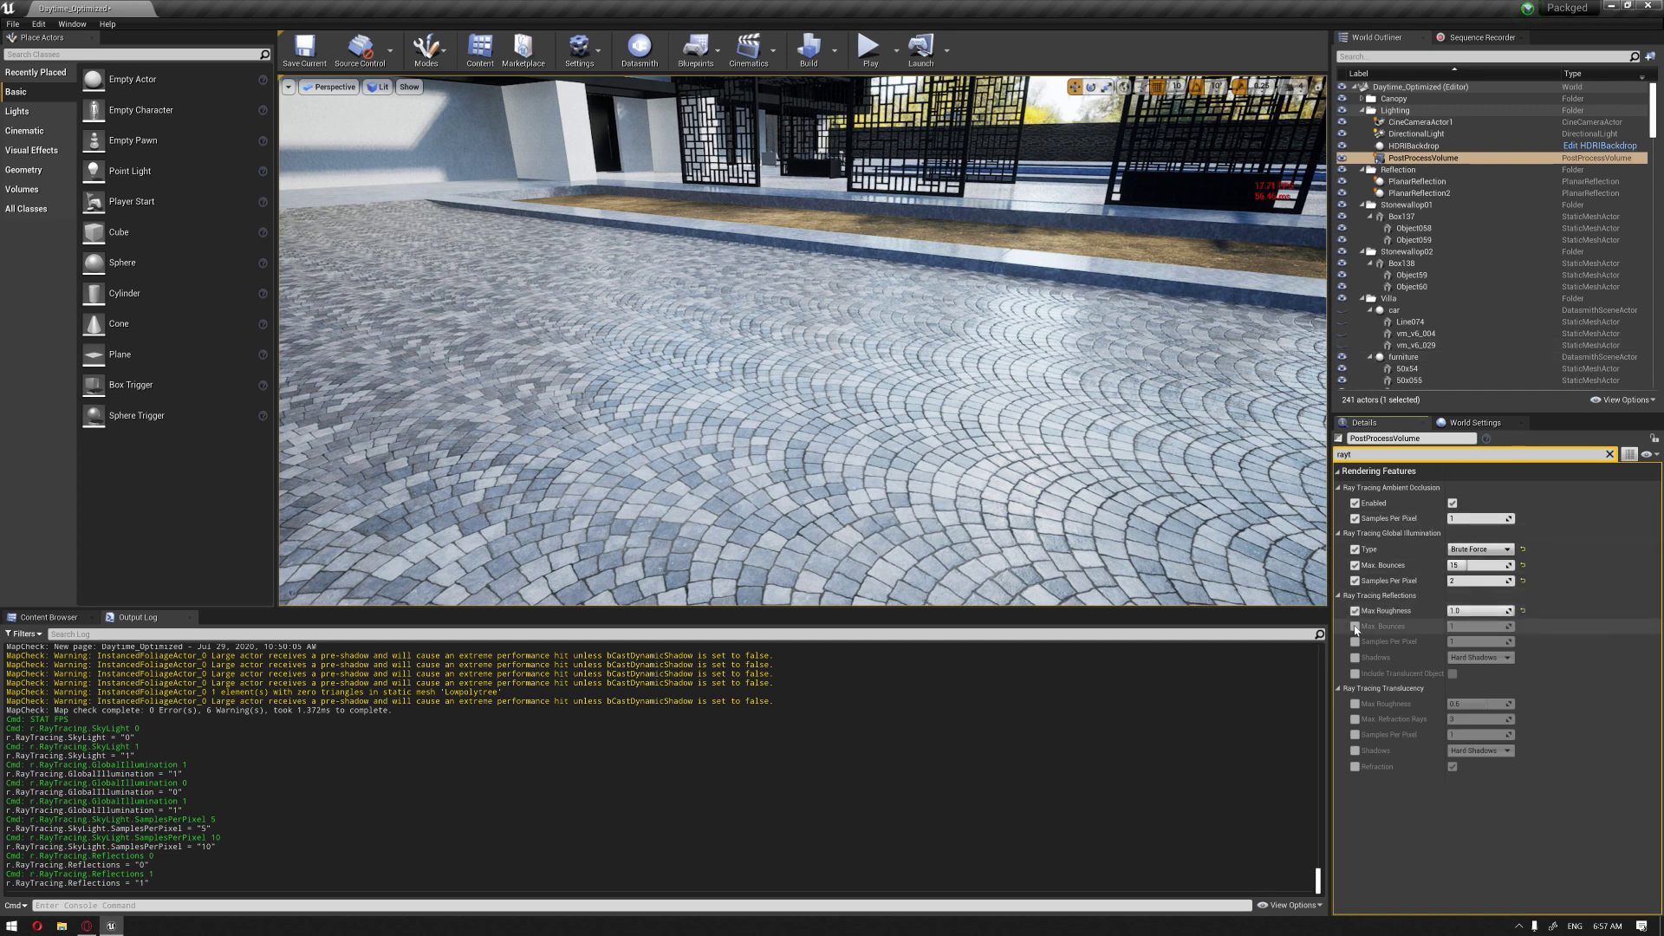
{"action": "left_click", "coordinate": [1356, 626]}
{"action": "left_click", "coordinate": [1354, 641]}
{"action": "left_click", "coordinate": [1355, 657]}
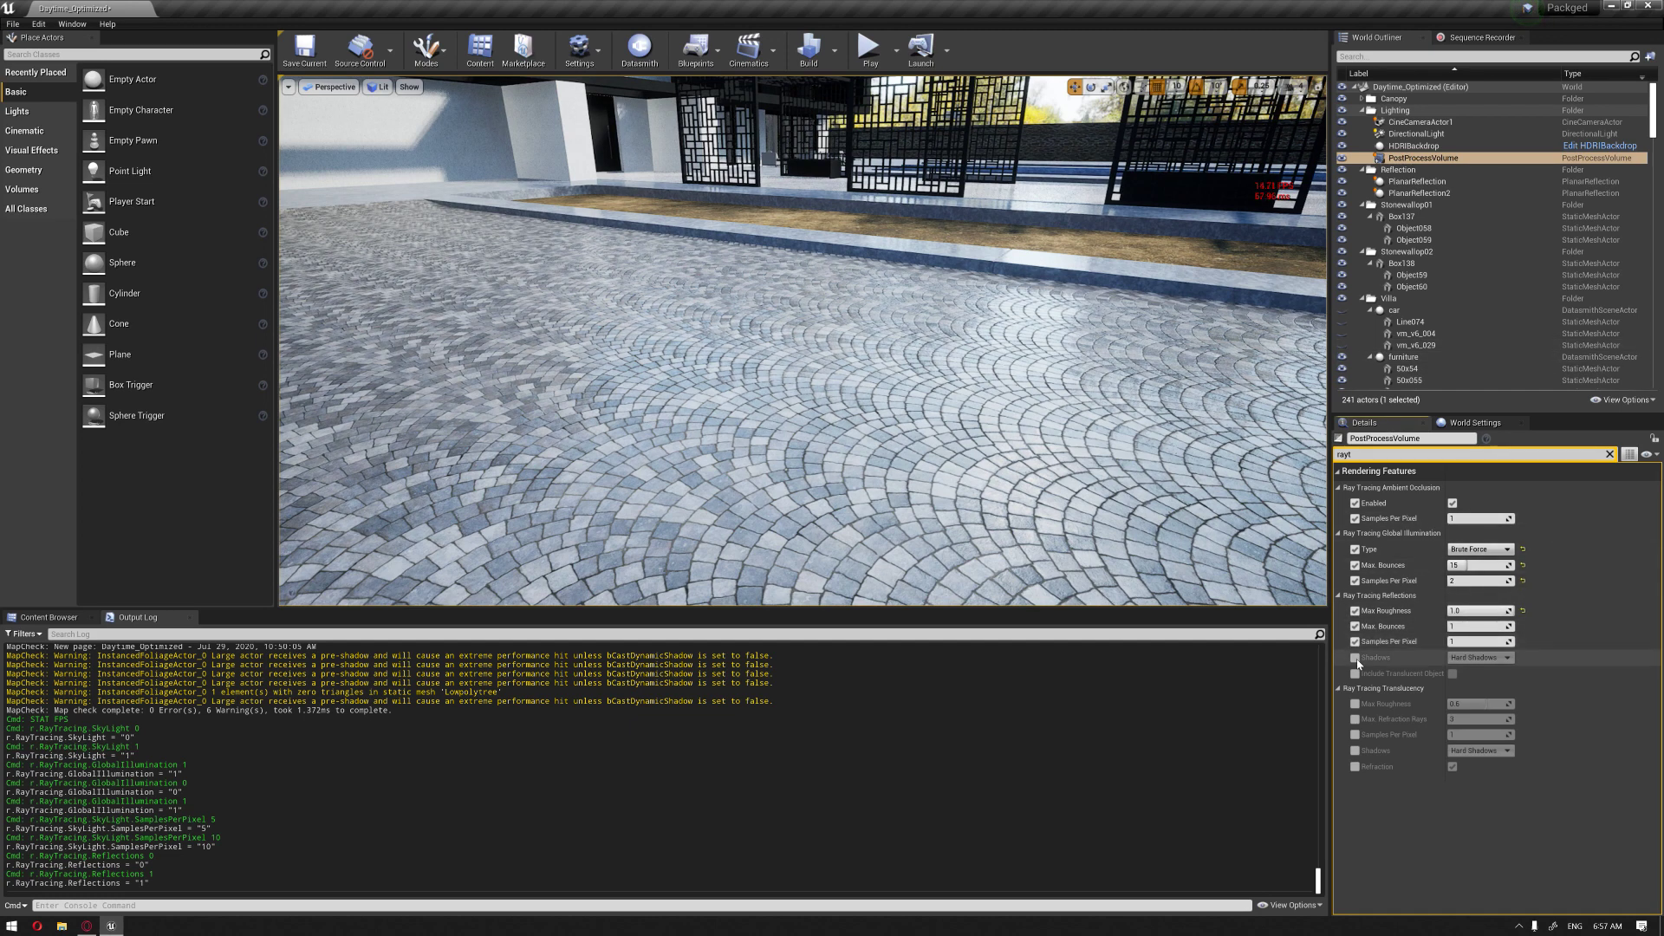
Step: Set the ray tracing reflections' Max Roughness to 0.01 and check the paving in front of the villa
{"action": "left_click", "coordinate": [1486, 611]}
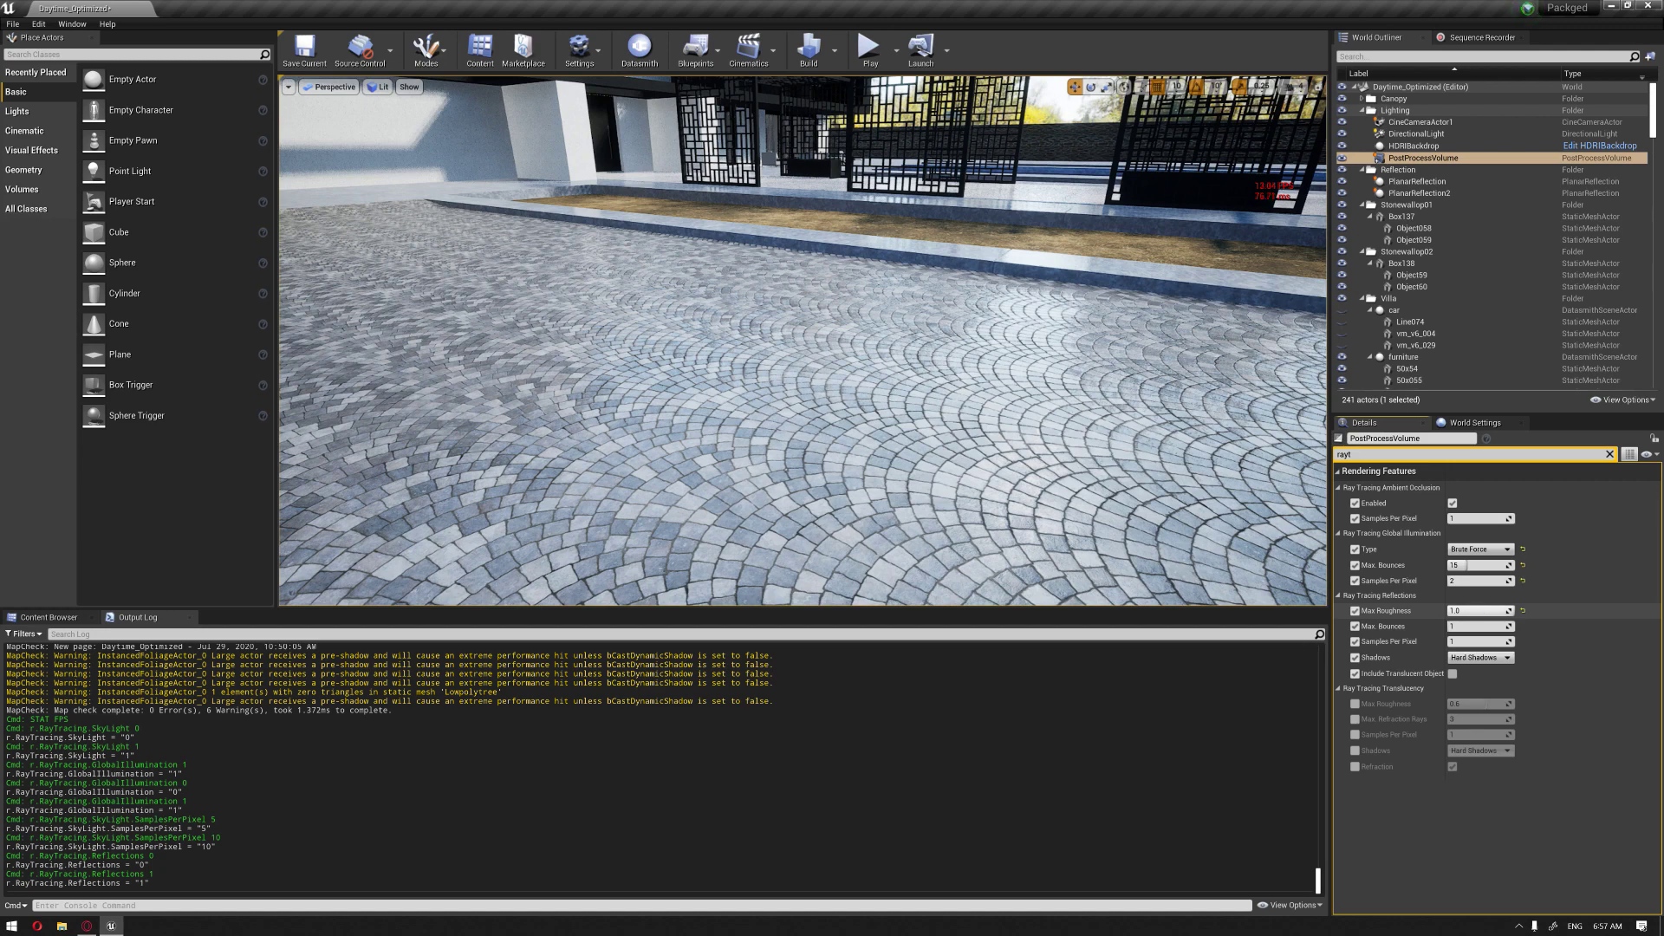
{"action": "right_click_drag", "start_coordinate": [803, 340], "coordinate": [663, 276]}
{"action": "left_click", "coordinate": [1455, 611]}
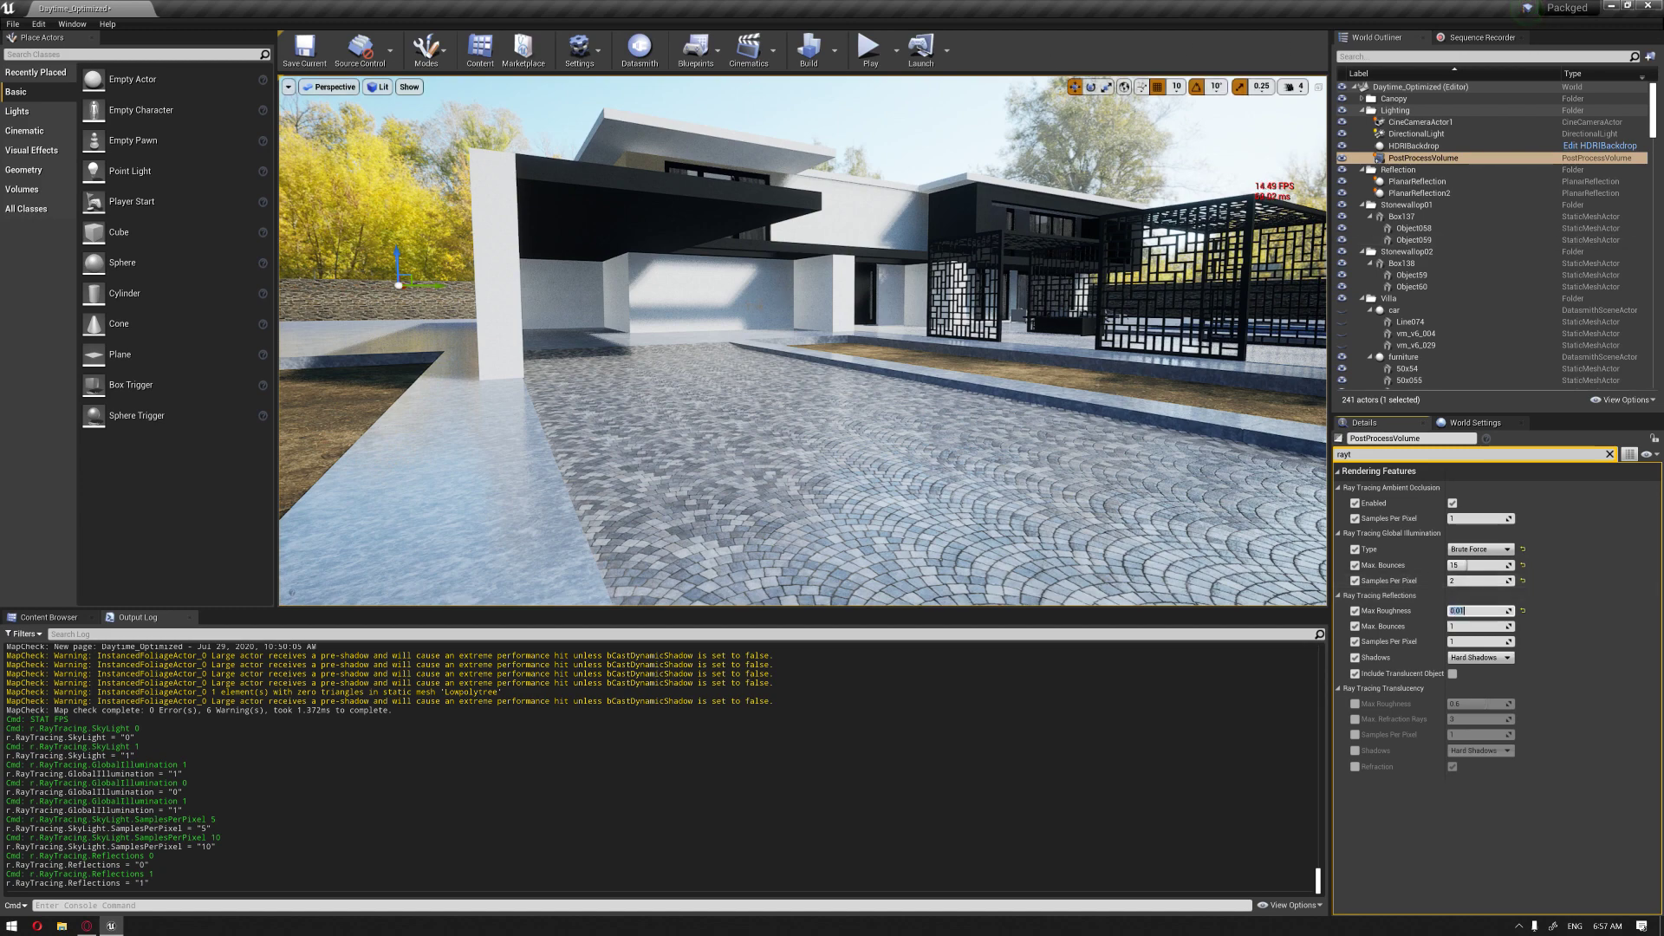
{"action": "right_click_drag", "start_coordinate": [759, 306], "coordinate": [910, 334]}
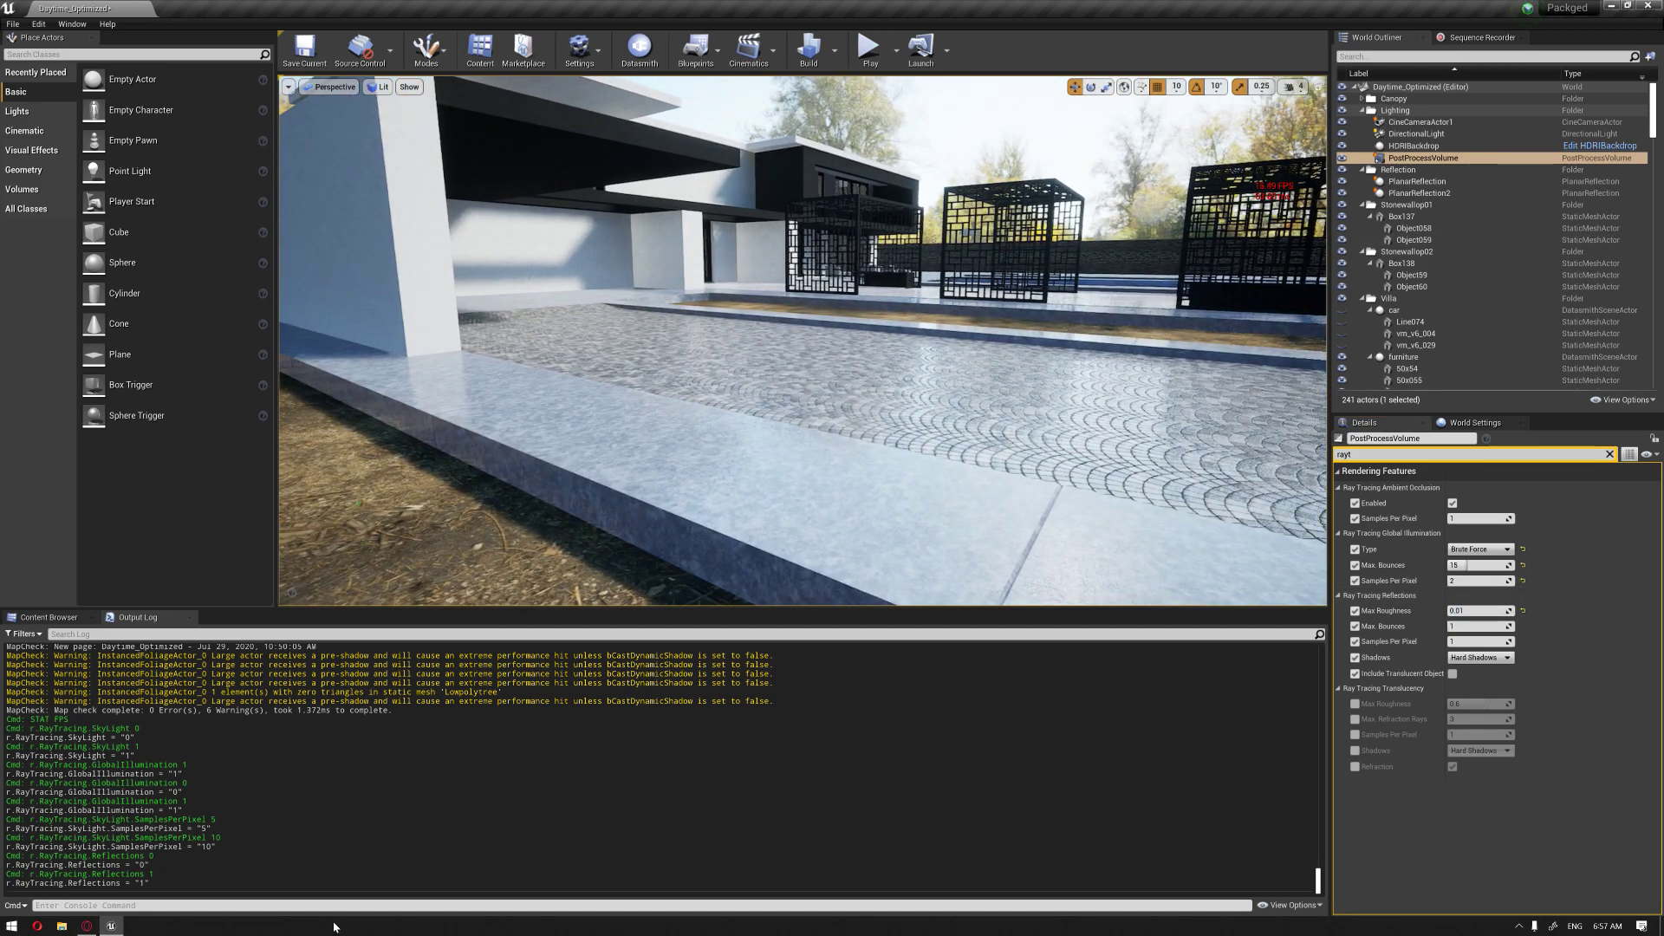
Step: Run the console command r.RayTracing.Reflections.MaxRoughness 0 and check the driveway paving in front of the villa
{"action": "key", "text": "grave"}
{"action": "type", "text": "r.RayTracing"}
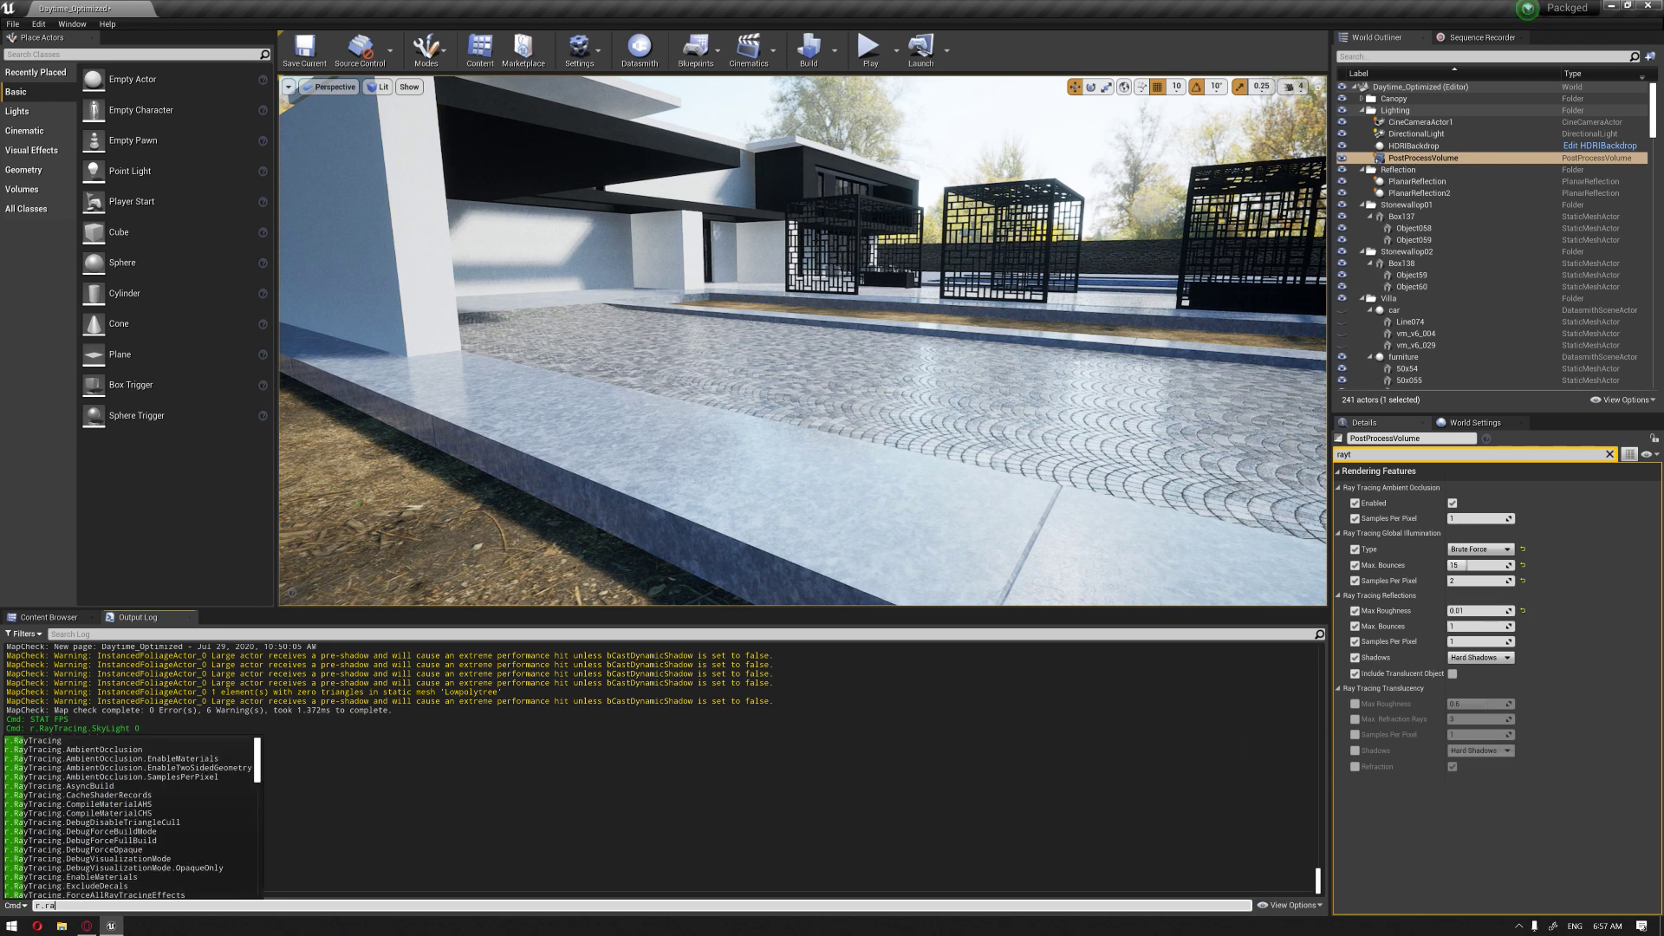
{"action": "type", "text": "."}
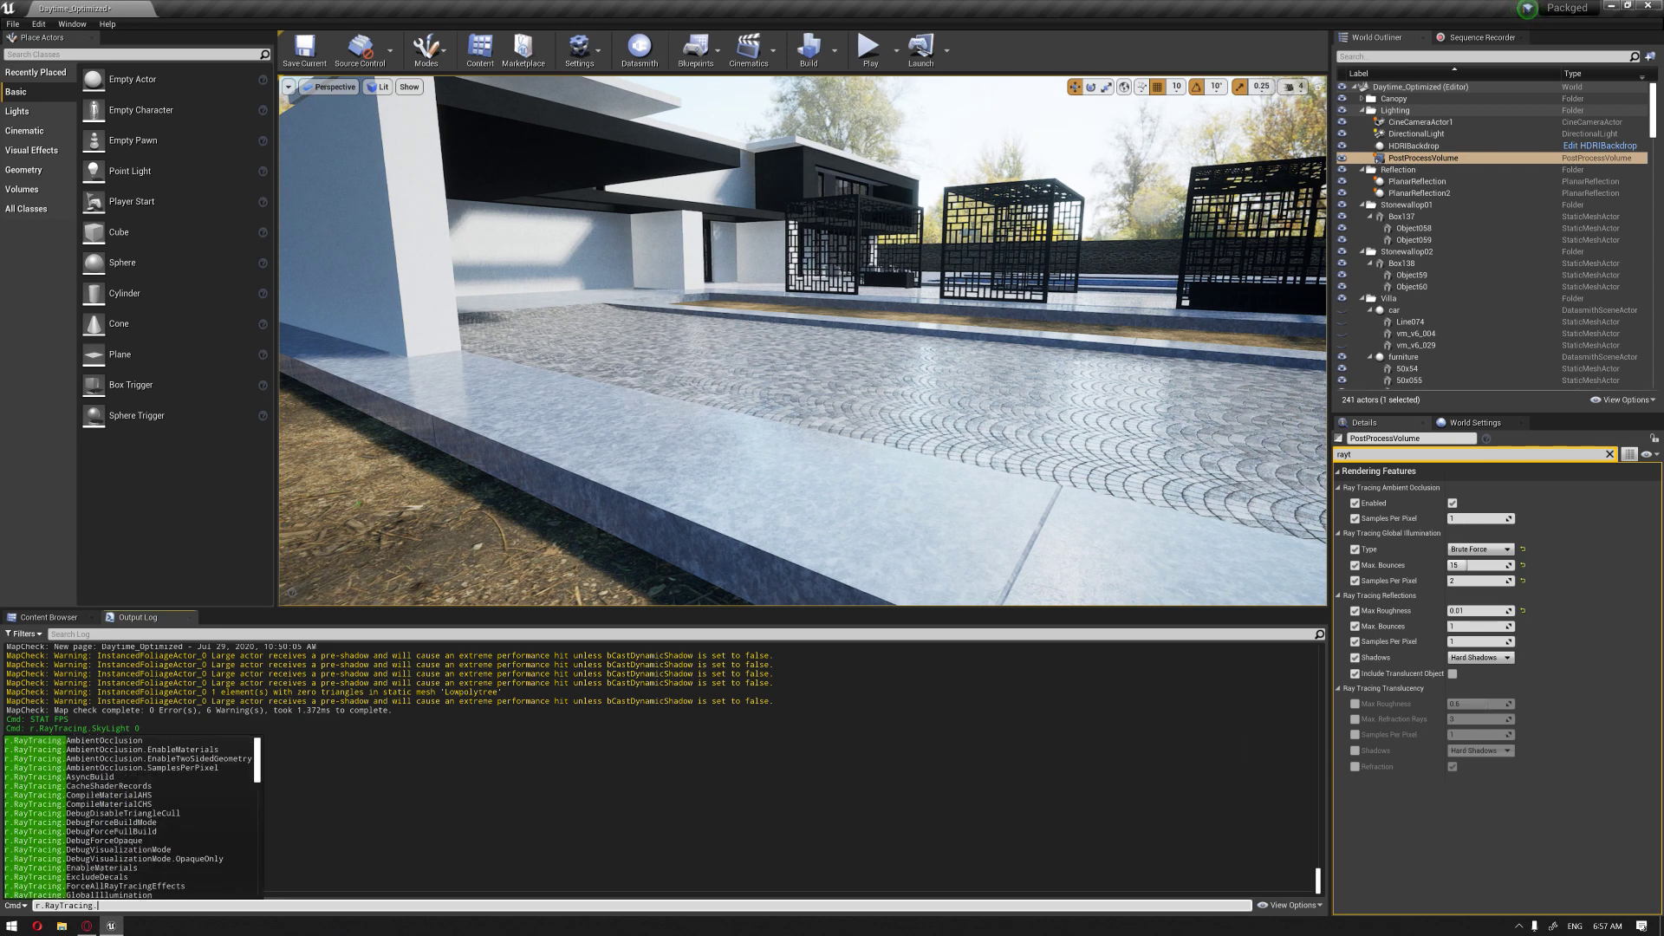
{"action": "type", "text": "refl"}
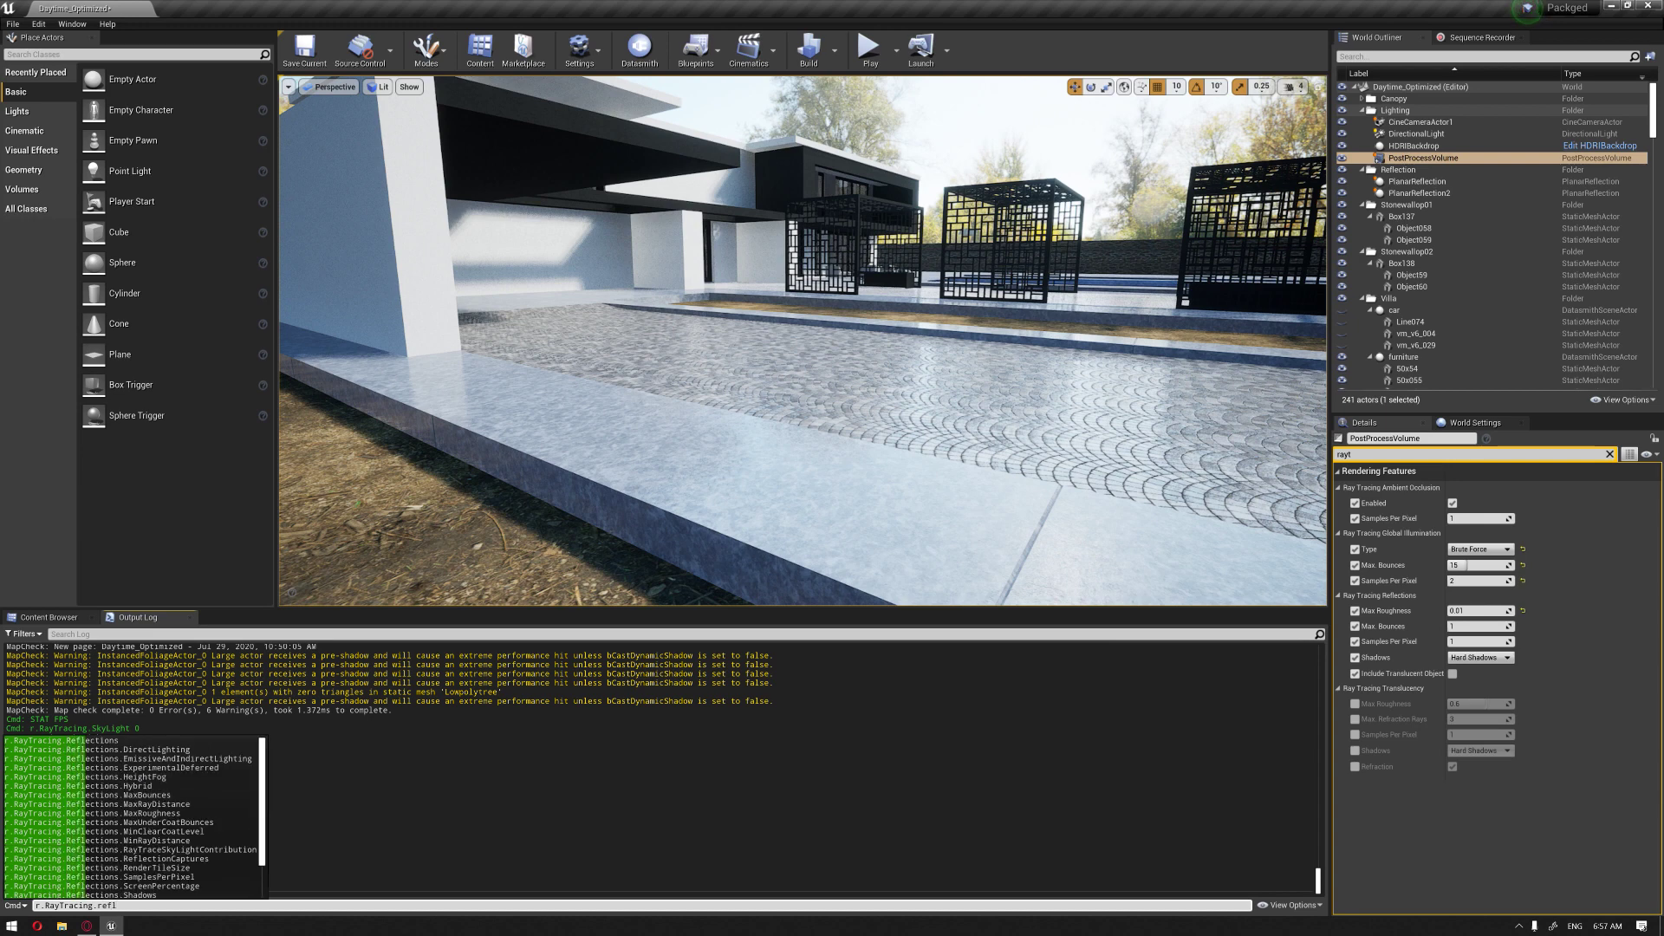
{"action": "key", "text": "Tab"}
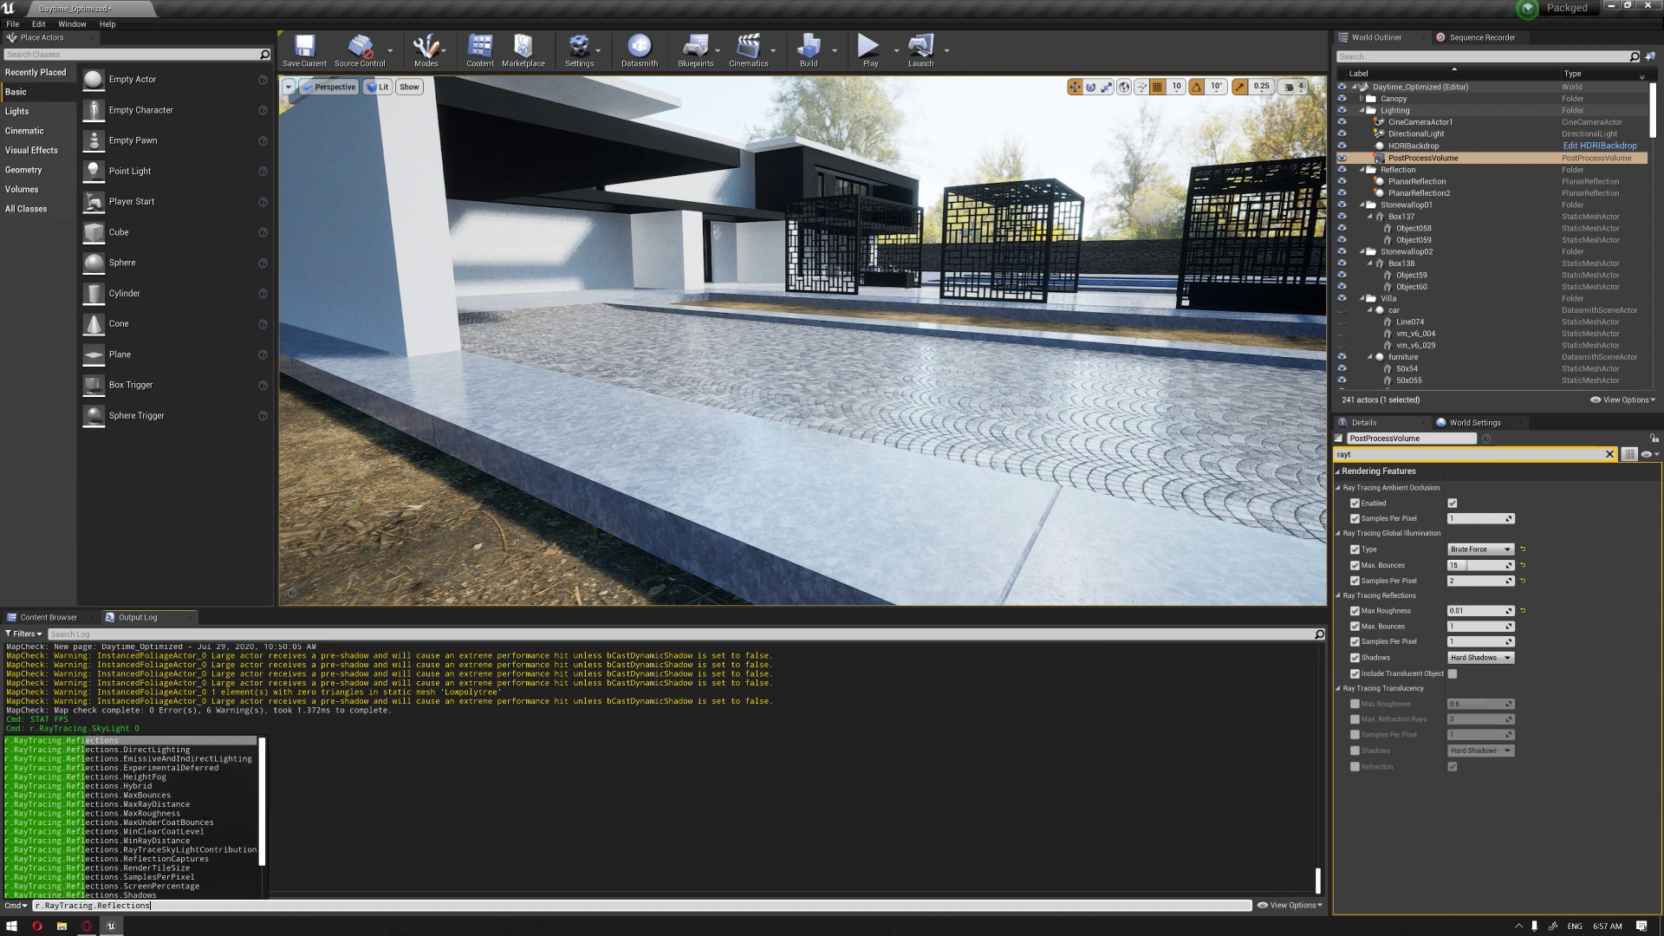
{"action": "key", "text": "Down"}
{"action": "key", "text": "Down"}
{"action": "key", "text": "Down"}
{"action": "key", "text": "Down"}
{"action": "key", "text": "Down"}
{"action": "key", "text": "Down"}
{"action": "key", "text": "Down"}
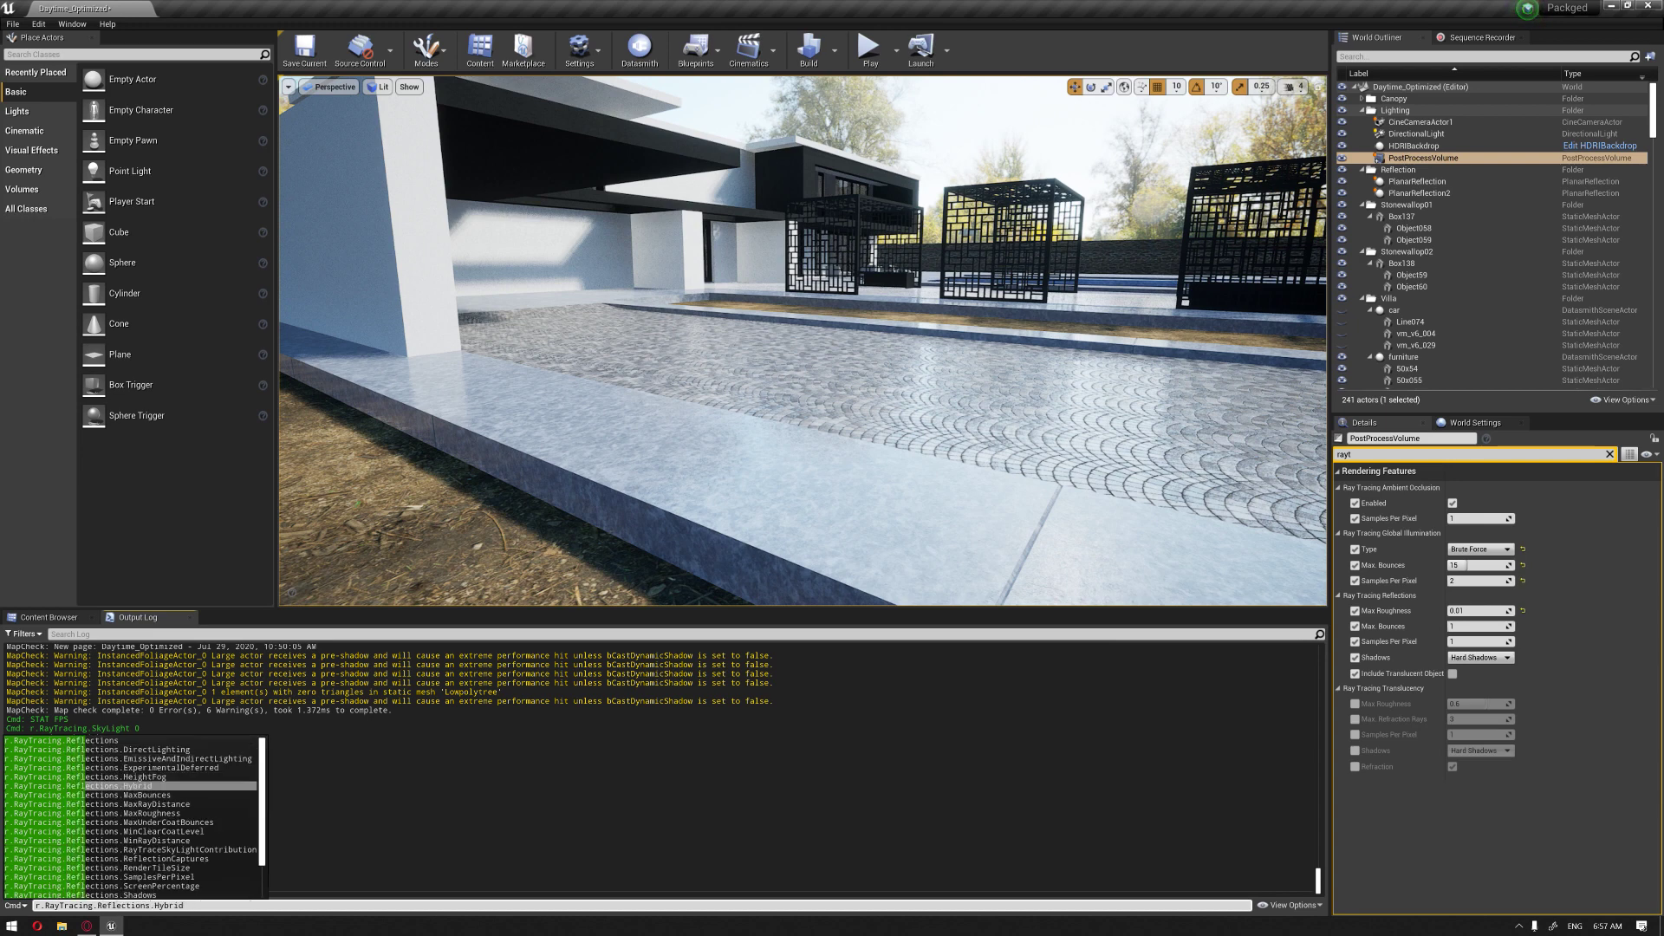
{"action": "key", "text": "Down"}
{"action": "type", "text": "0"}
{"action": "key", "text": "Return"}
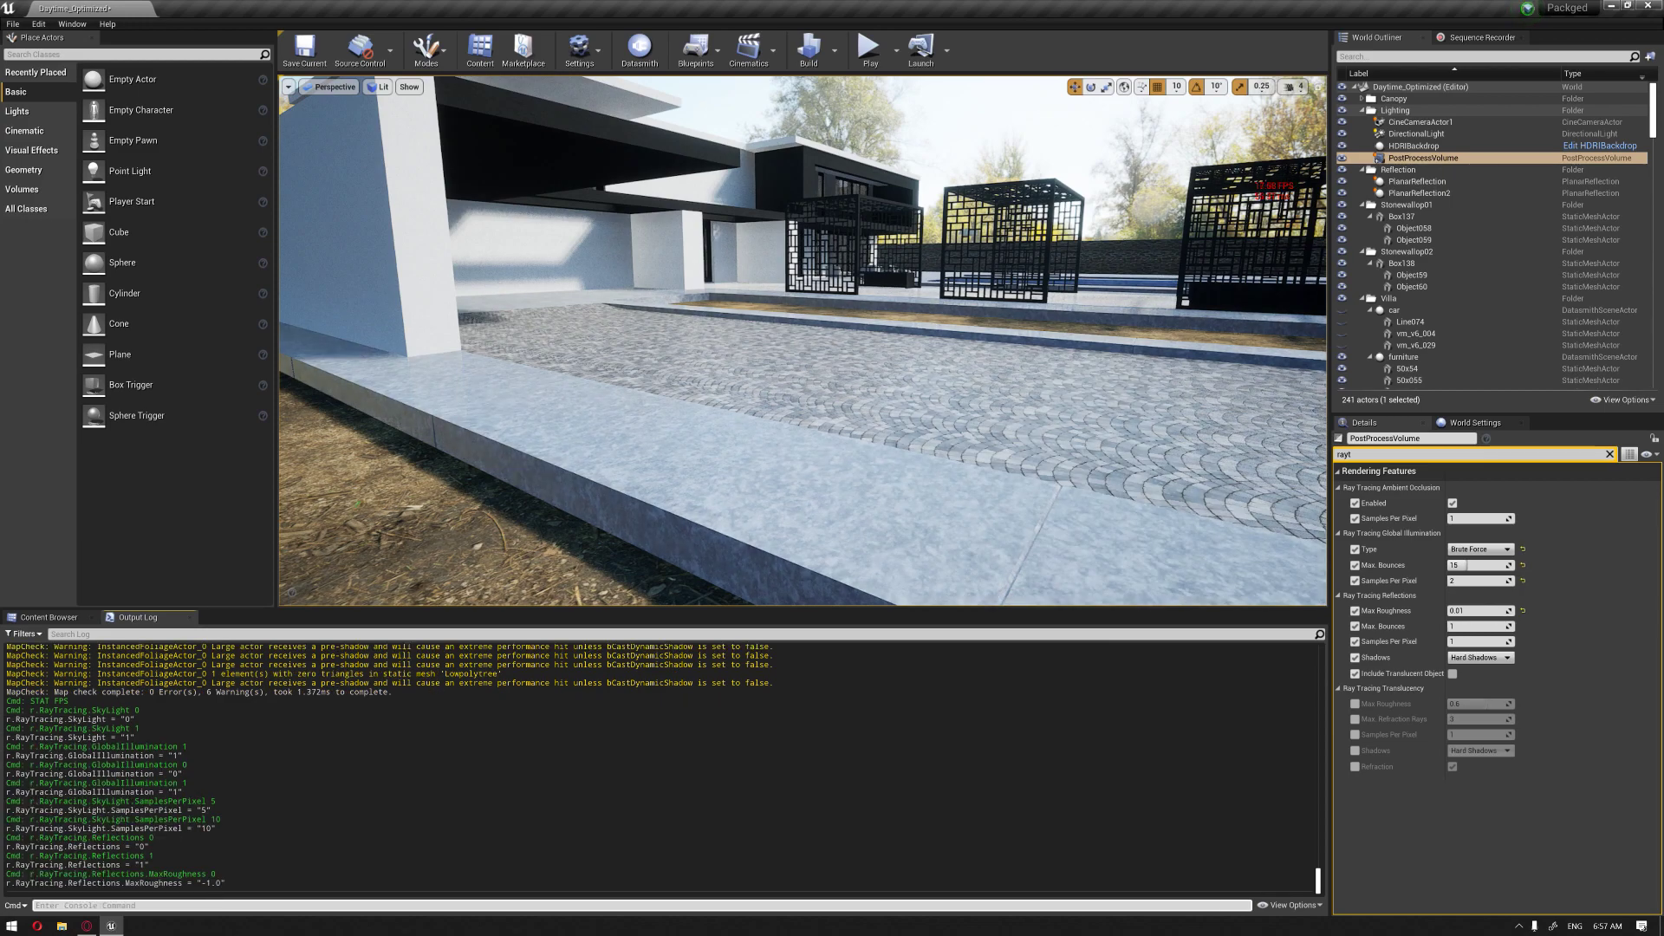
{"action": "key", "text": "w"}
{"action": "mouse_move", "coordinate": [688, 382]}
{"action": "right_mouse_down"}
{"action": "mouse_move", "coordinate": [797, 385]}
{"action": "mouse_move", "coordinate": [832, 494]}
{"action": "mouse_move", "coordinate": [771, 455]}
{"action": "mouse_move", "coordinate": [676, 442]}
{"action": "mouse_move", "coordinate": [687, 364]}
{"action": "right_mouse_up"}
{"action": "key", "text": "w"}
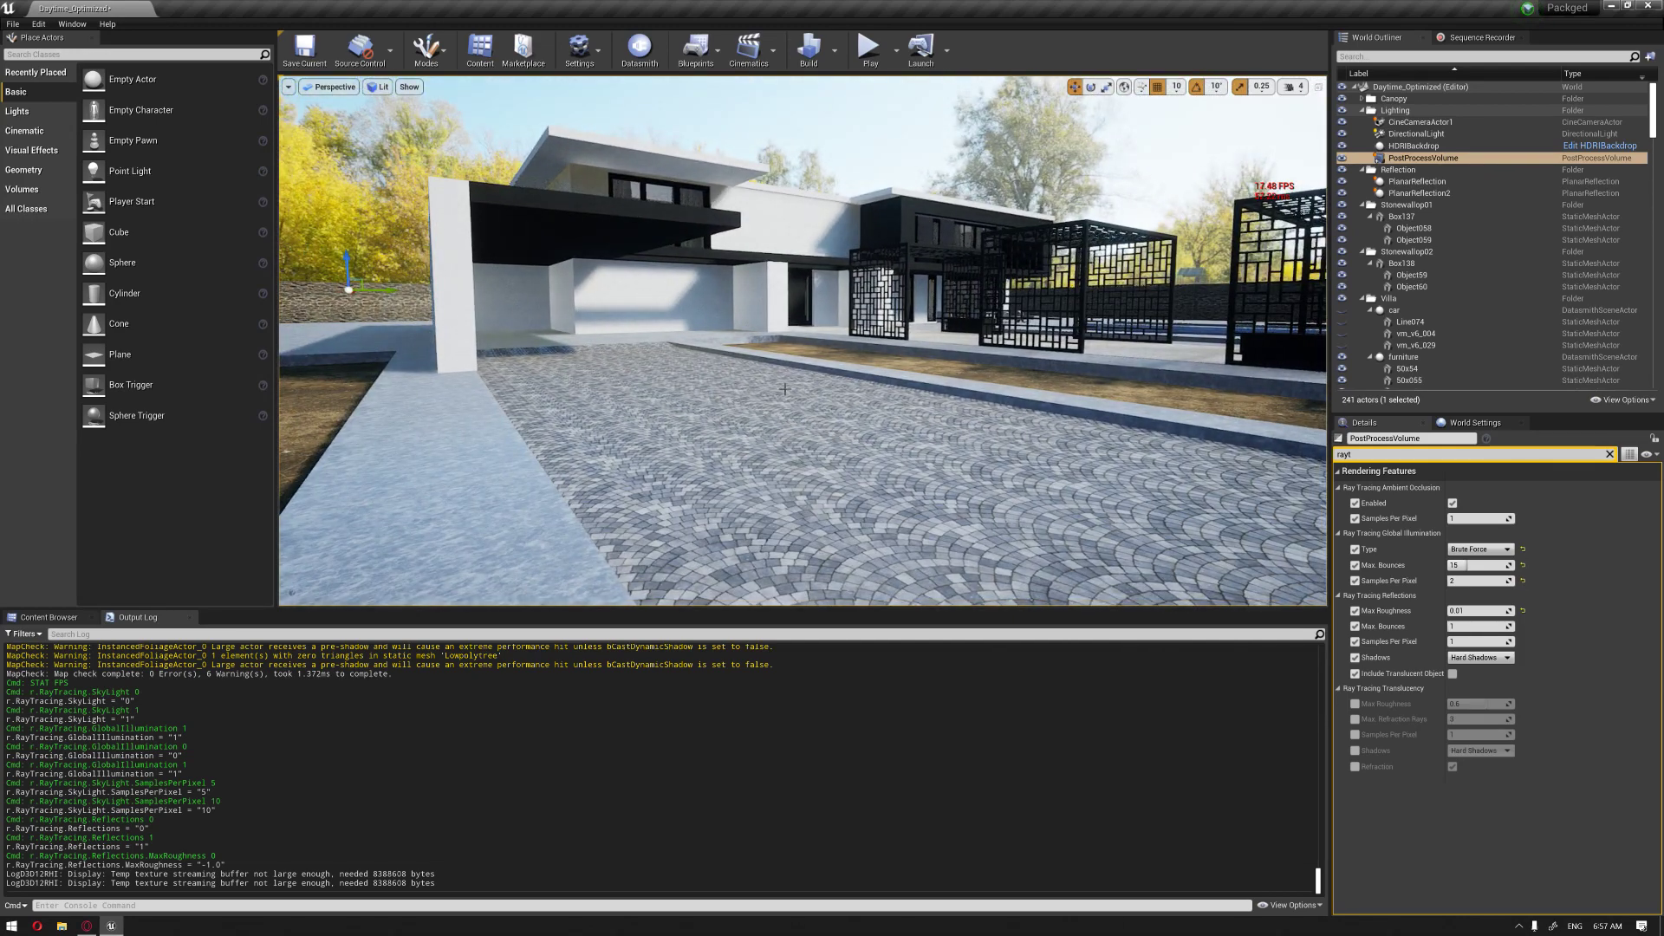
Step: Set the reflections' maximum roughness to 1 with r.RayTracing.Reflections.MaxRoughness 1 and look closely at the paved kerb
{"action": "key", "text": "grave"}
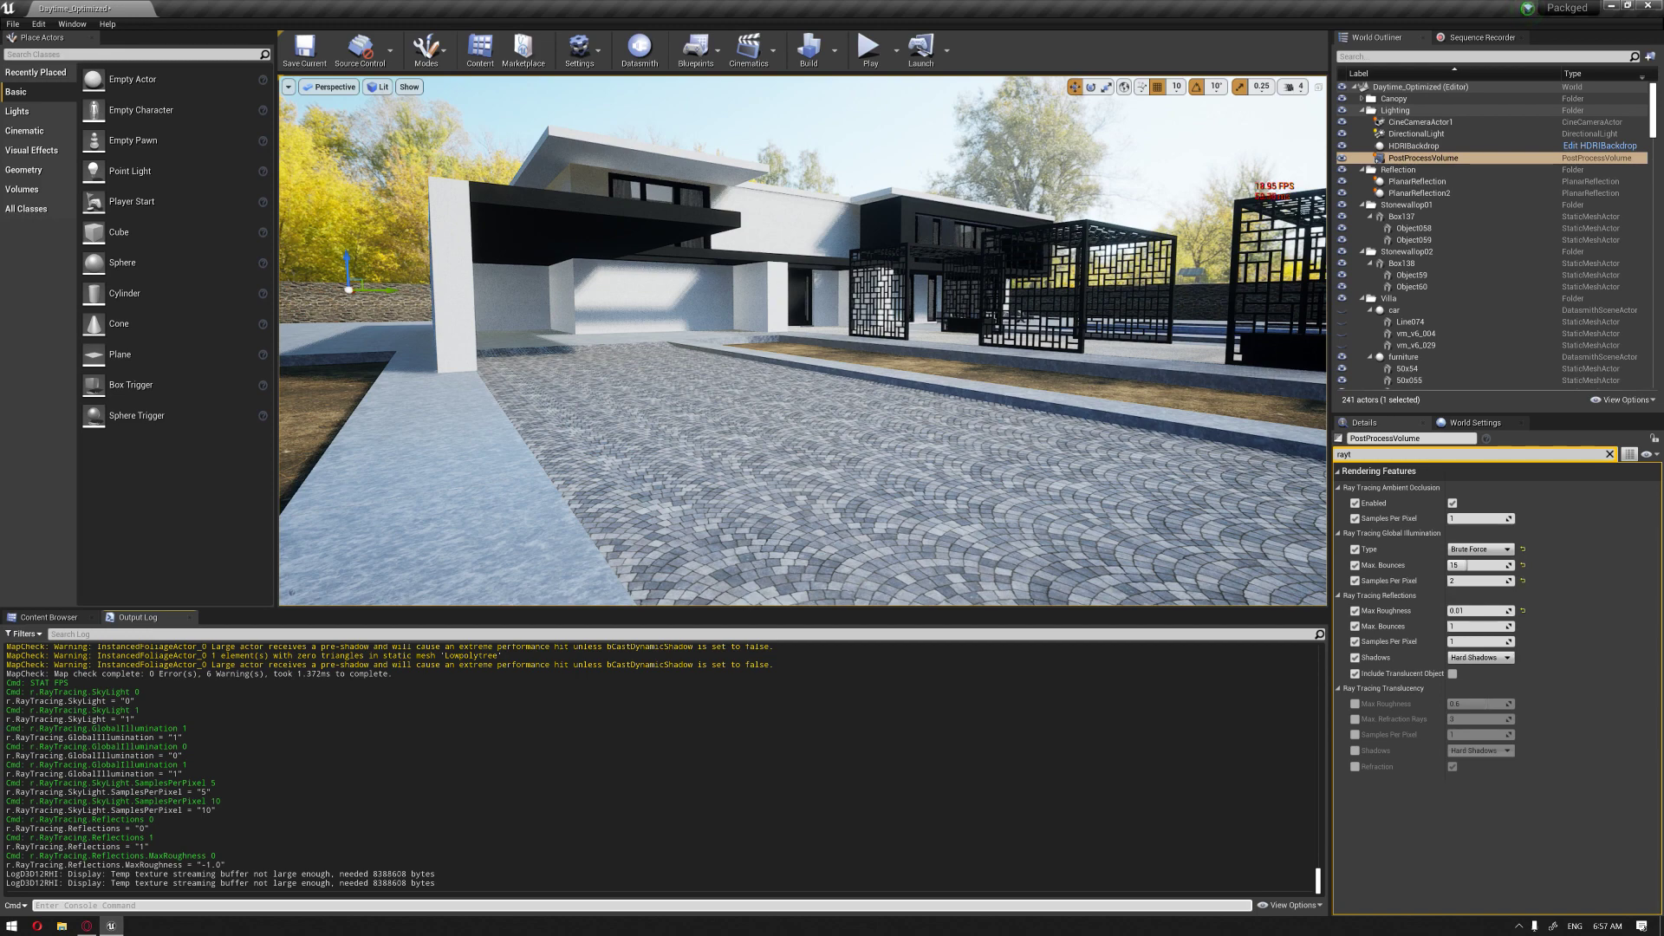
{"action": "key", "text": "Up"}
{"action": "key", "text": "BackSpace"}
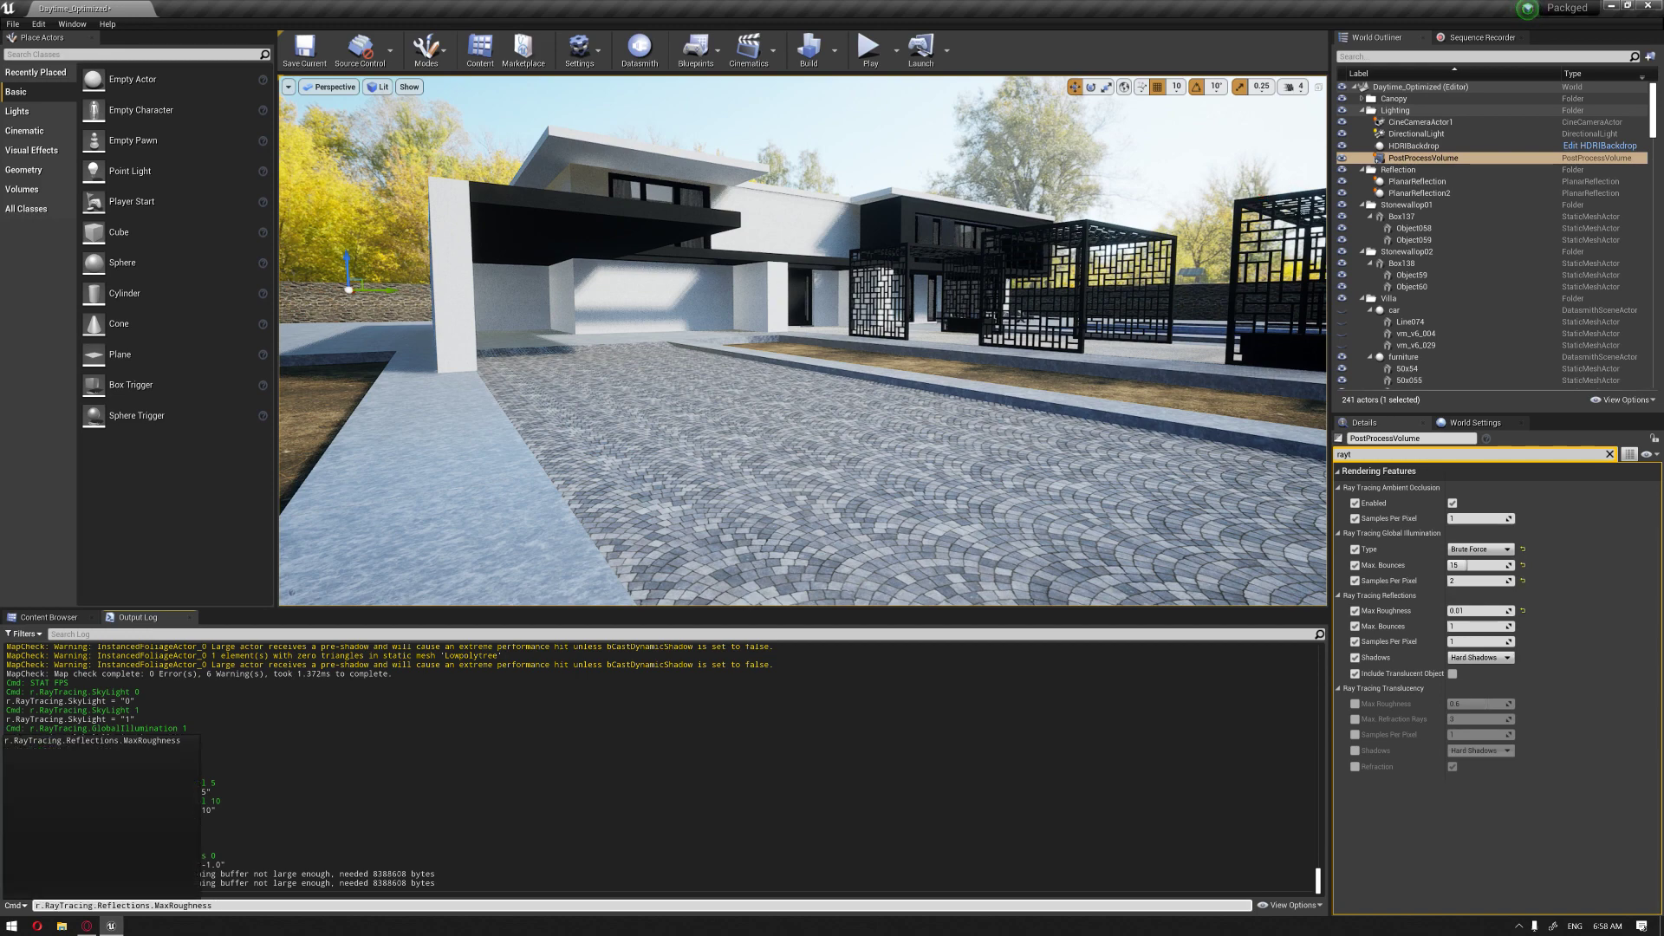
{"action": "type", "text": "1"}
{"action": "key", "text": "Return"}
{"action": "left_click_drag", "start_coordinate": [1019, 314], "coordinate": [944, 295]}
{"action": "right_click_drag", "start_coordinate": [945, 295], "coordinate": [910, 346]}
{"action": "right_click_drag", "start_coordinate": [716, 340], "coordinate": [706, 341]}
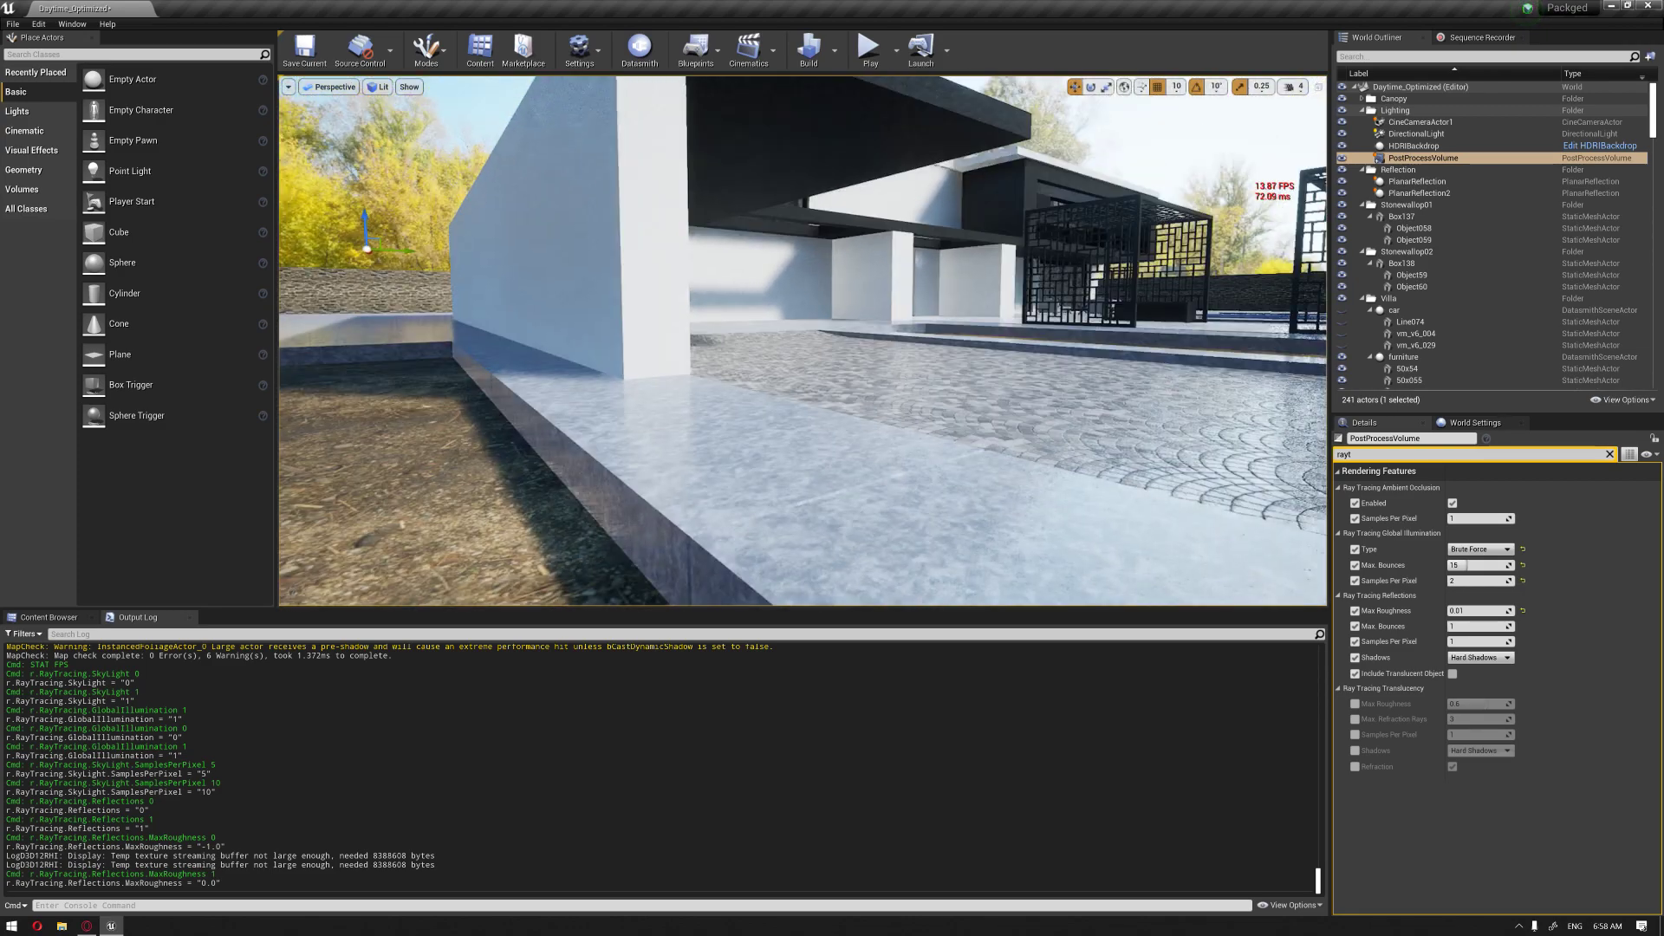
Step: Switch r.RayTracing.Reflections.MaxRoughness to 0 and back to 1 to compare the reflections on the driveway
{"action": "left_click", "coordinate": [657, 906]}
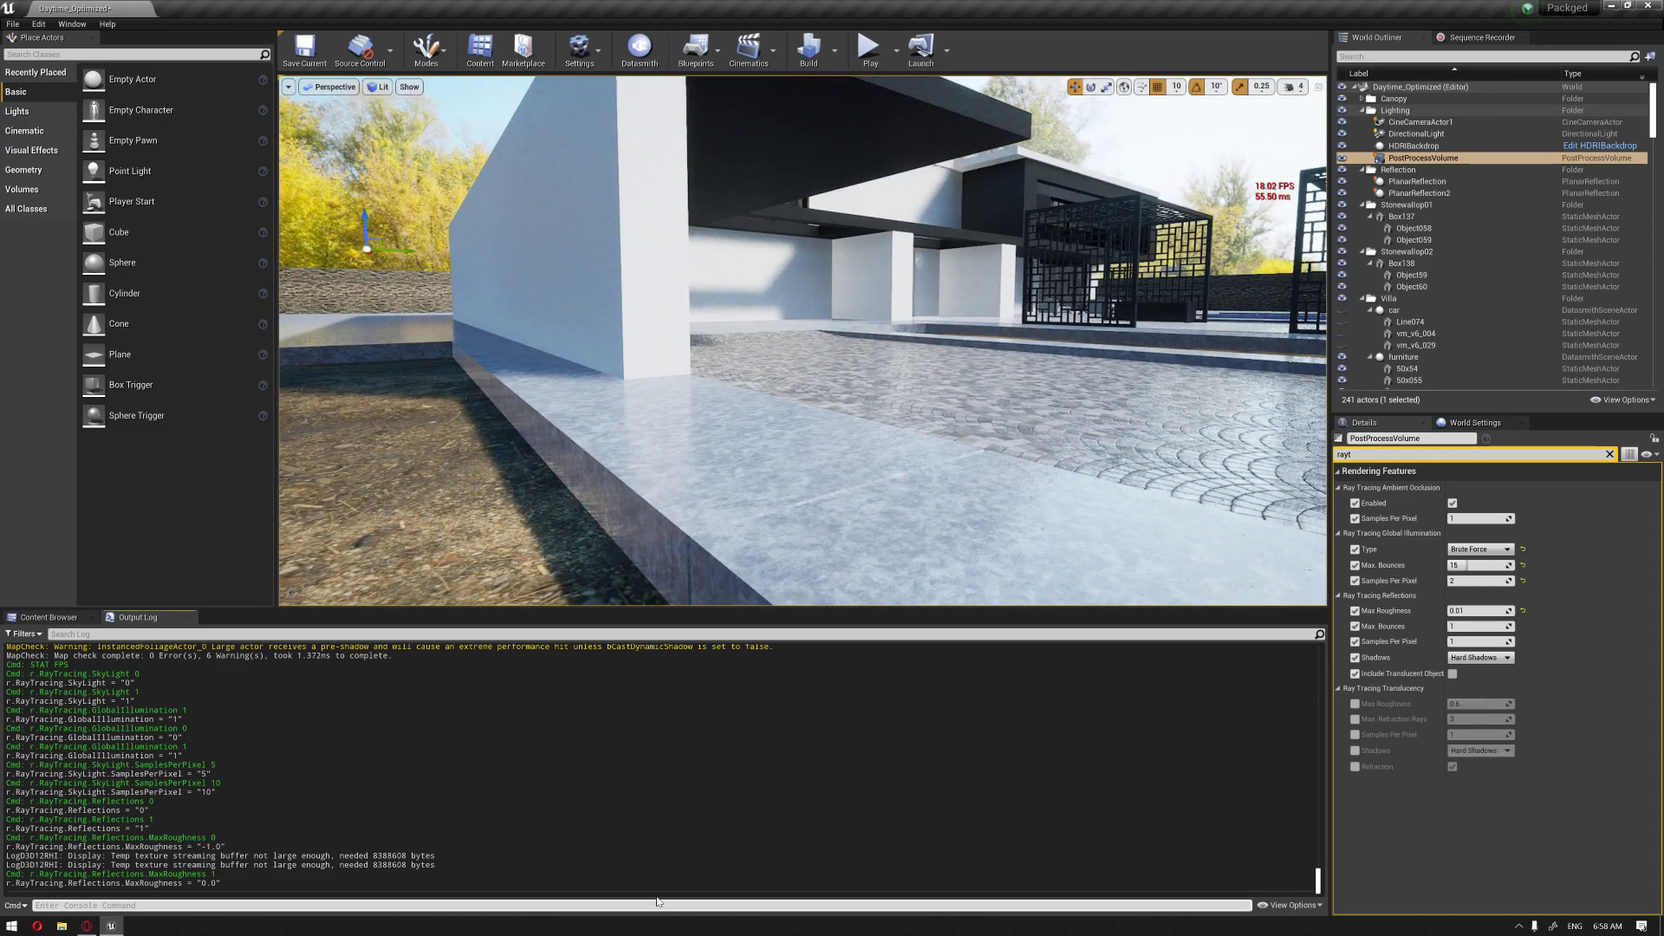
{"action": "key", "text": "Up"}
{"action": "key", "text": "Up"}
{"action": "key", "text": "Return"}
{"action": "key", "text": "Up"}
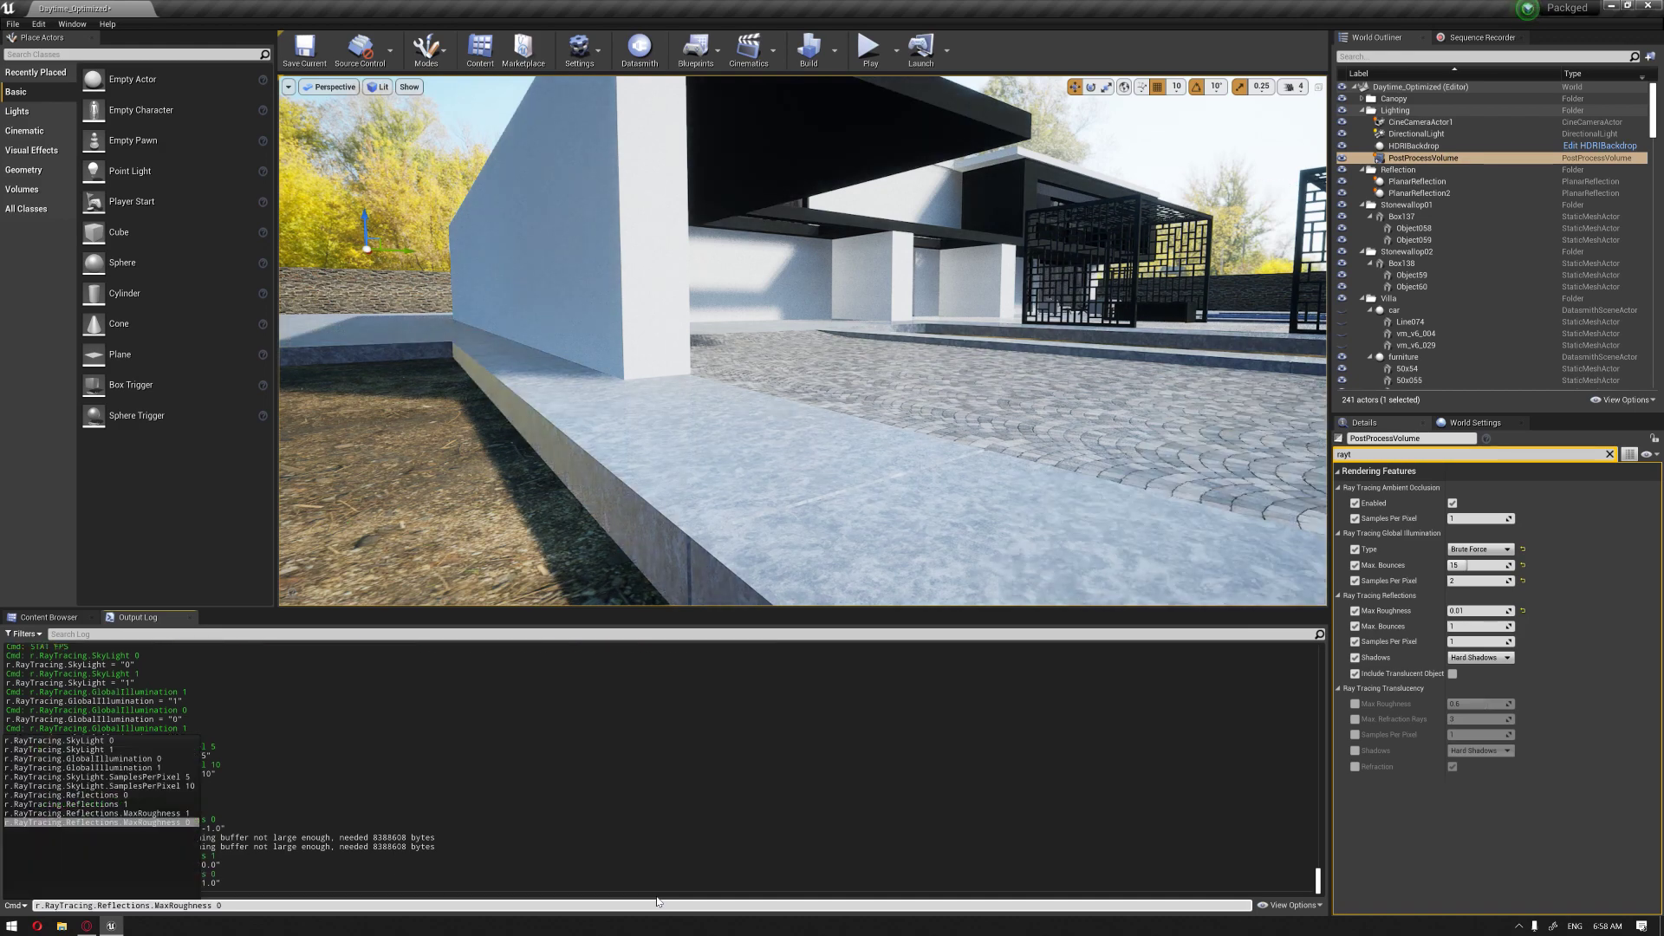
{"action": "key", "text": "Up"}
{"action": "key", "text": "Return"}
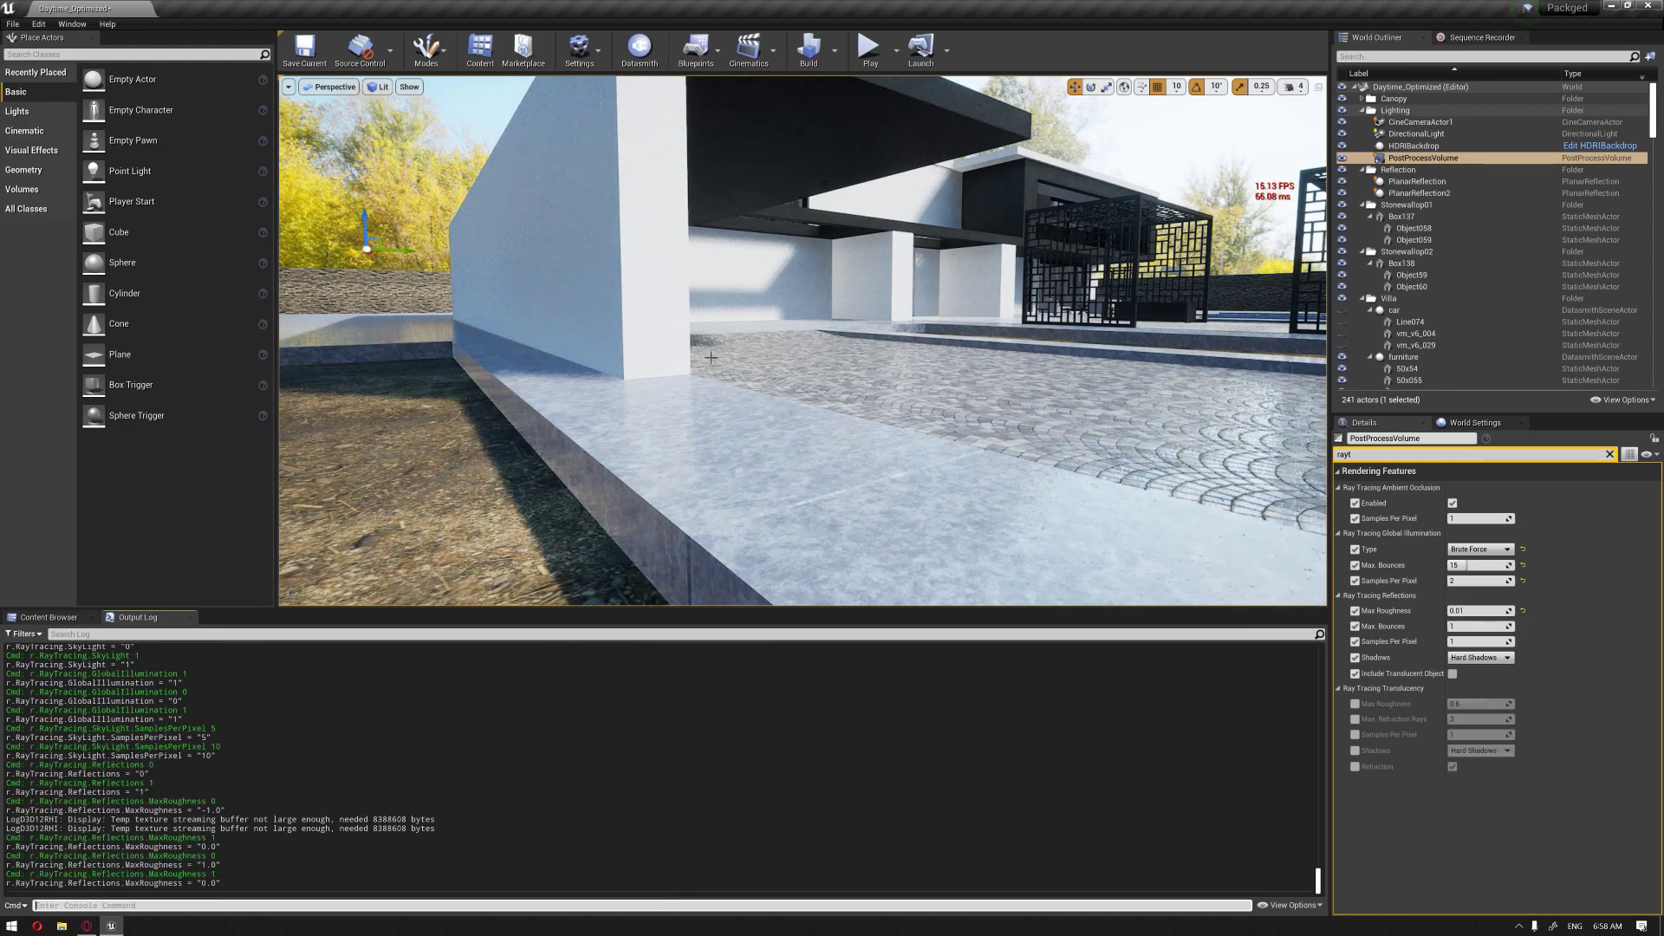
{"action": "right_click_drag", "start_coordinate": [710, 357], "coordinate": [871, 321]}
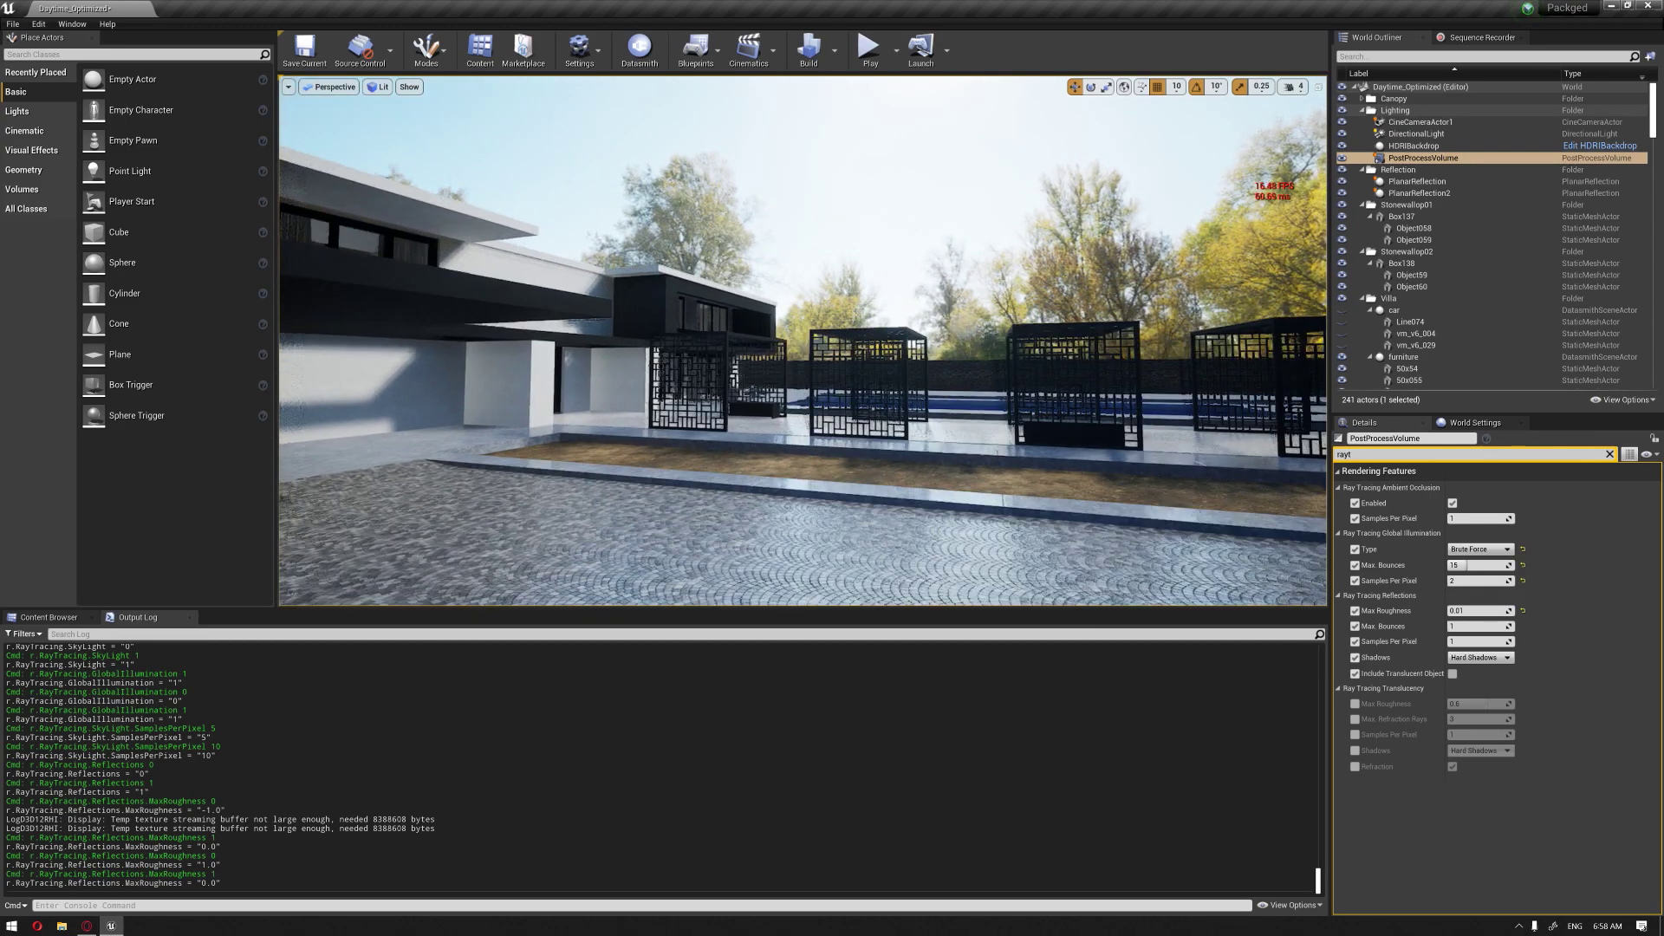
{"action": "right_click_drag", "start_coordinate": [624, 347], "coordinate": [582, 347]}
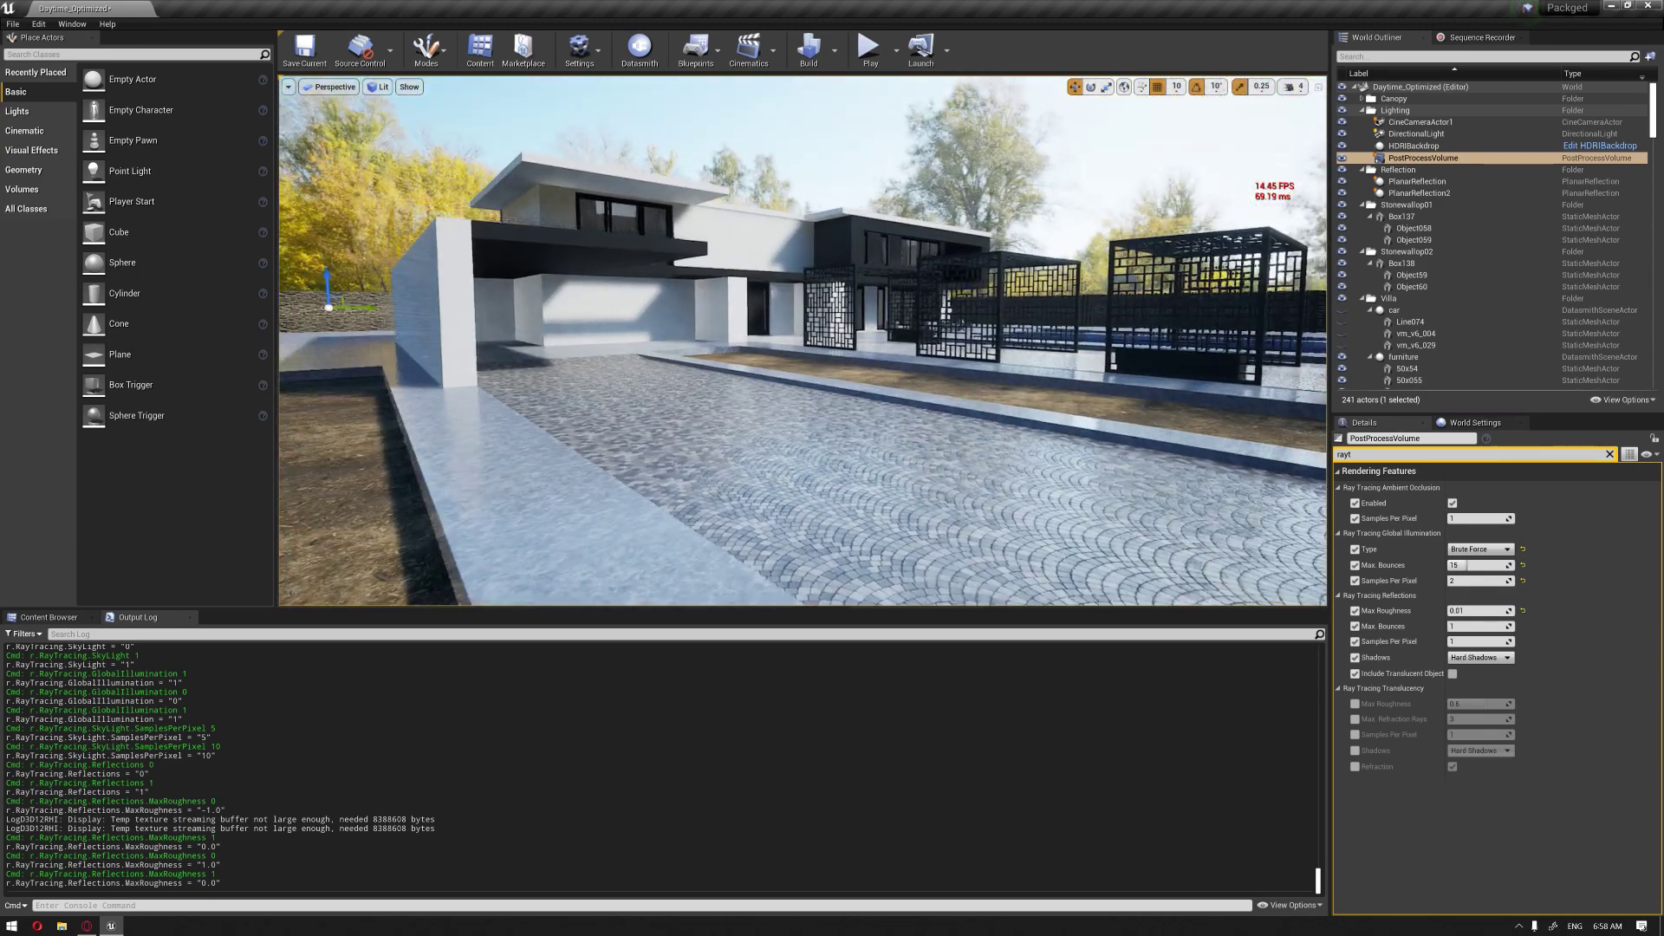
{"action": "right_click_drag", "start_coordinate": [791, 432], "coordinate": [791, 432]}
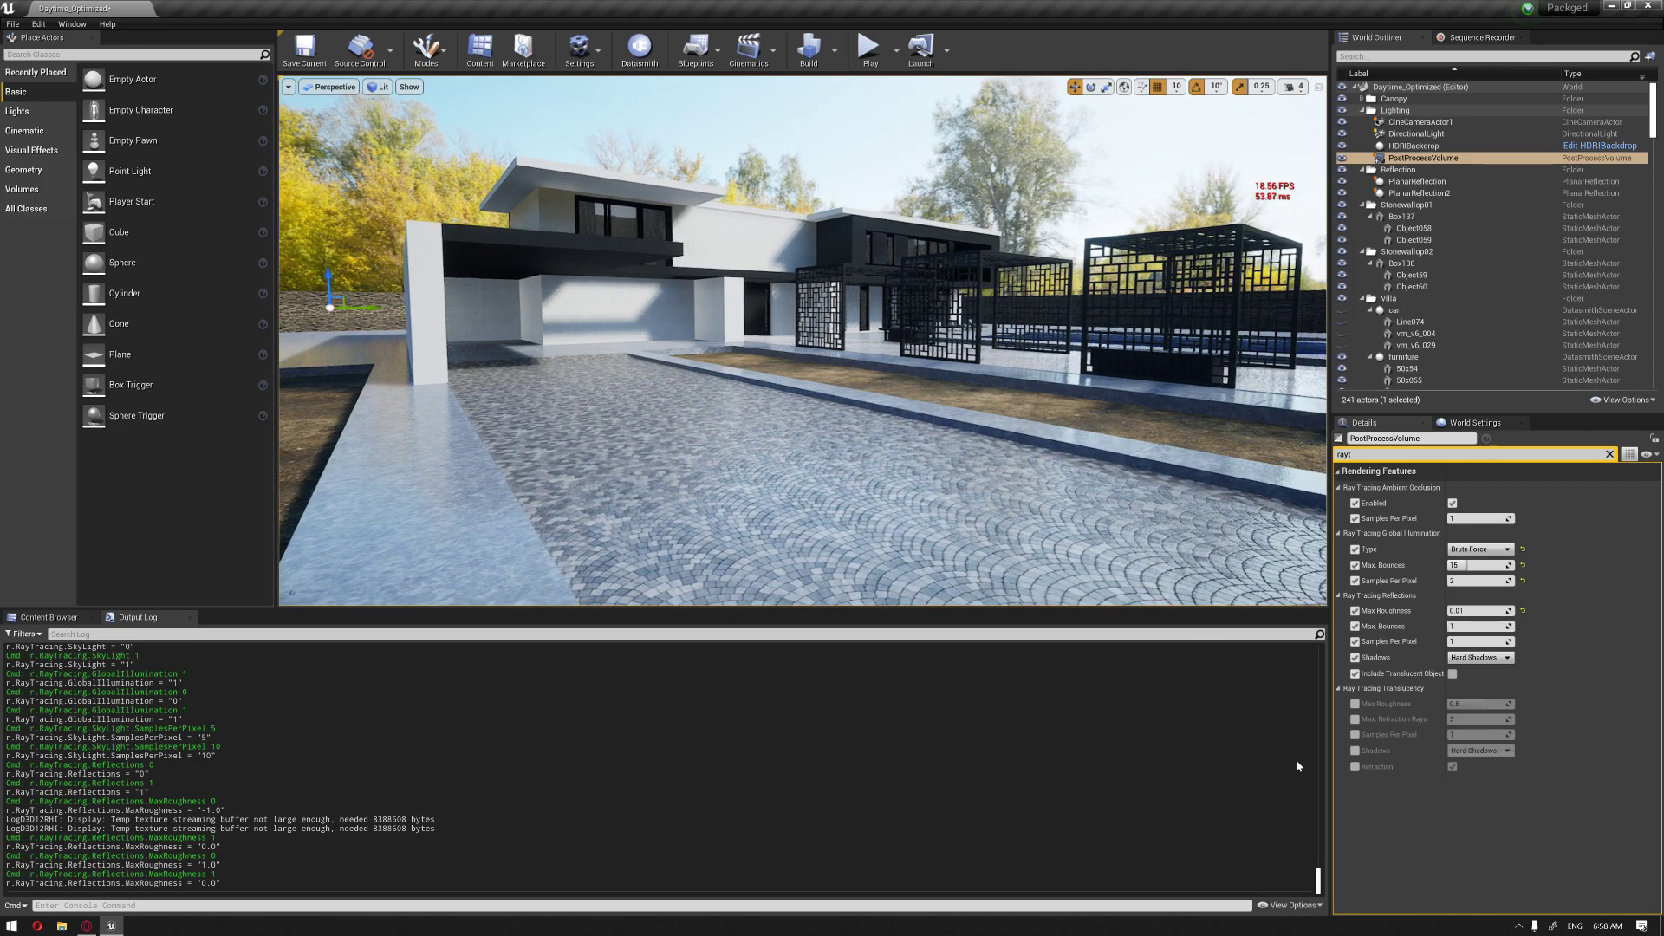
Step: Turn on ray-traced translucency with the console command r.RayTracing.Translucency 1
{"action": "key", "text": "grave"}
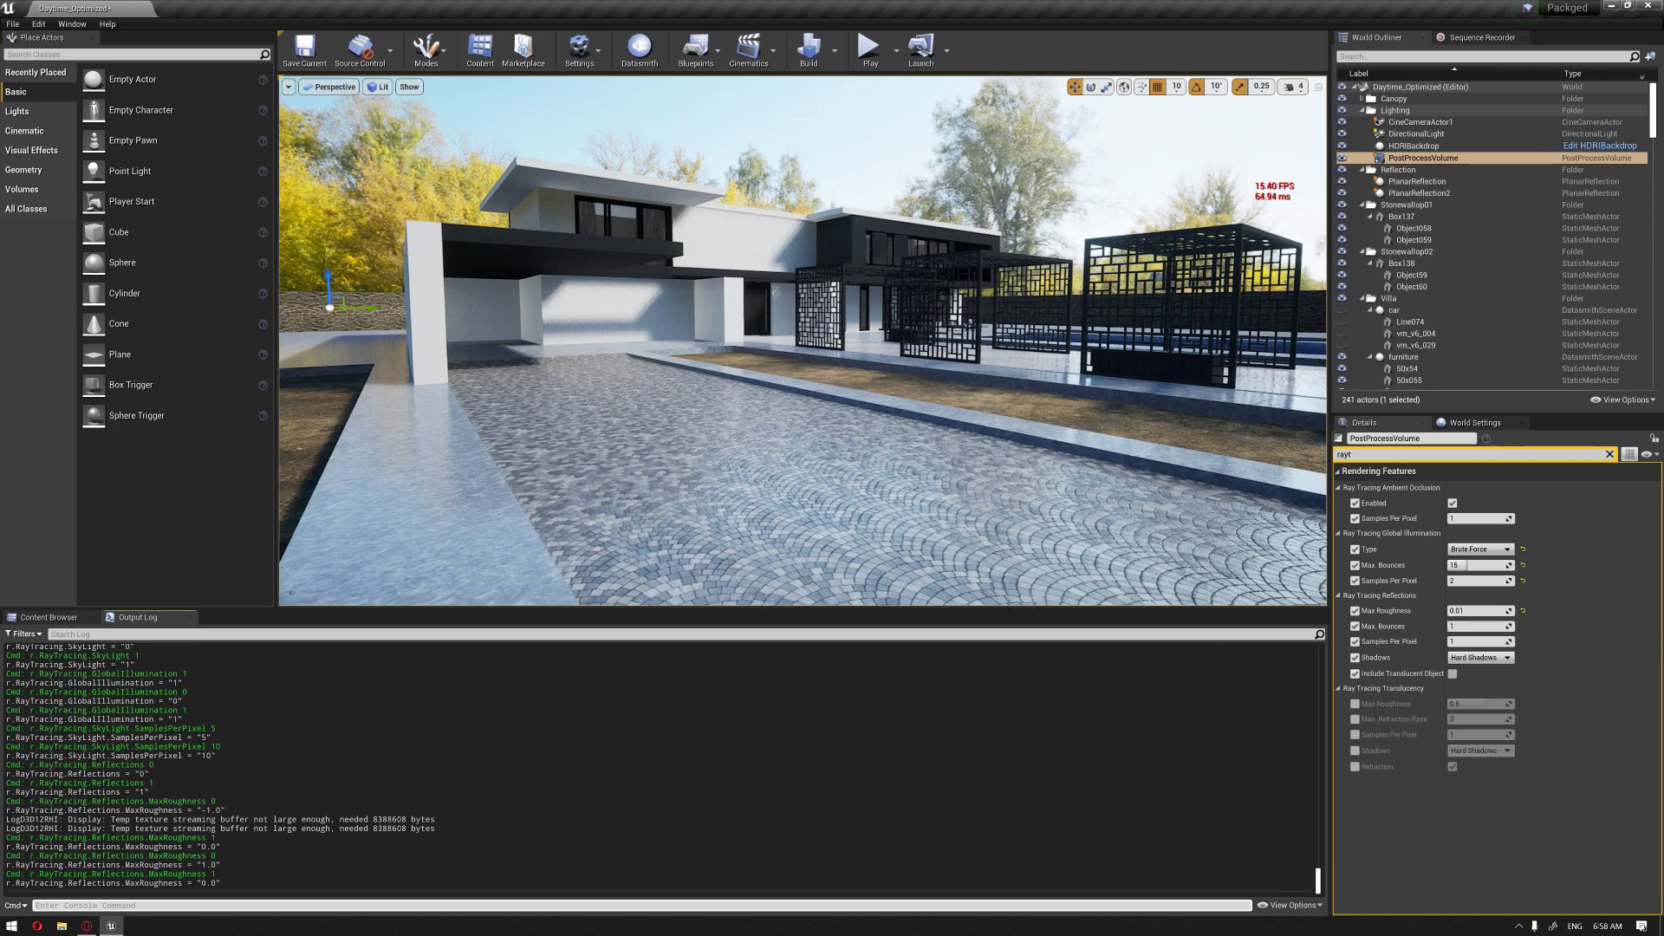
{"action": "type", "text": "r.a"}
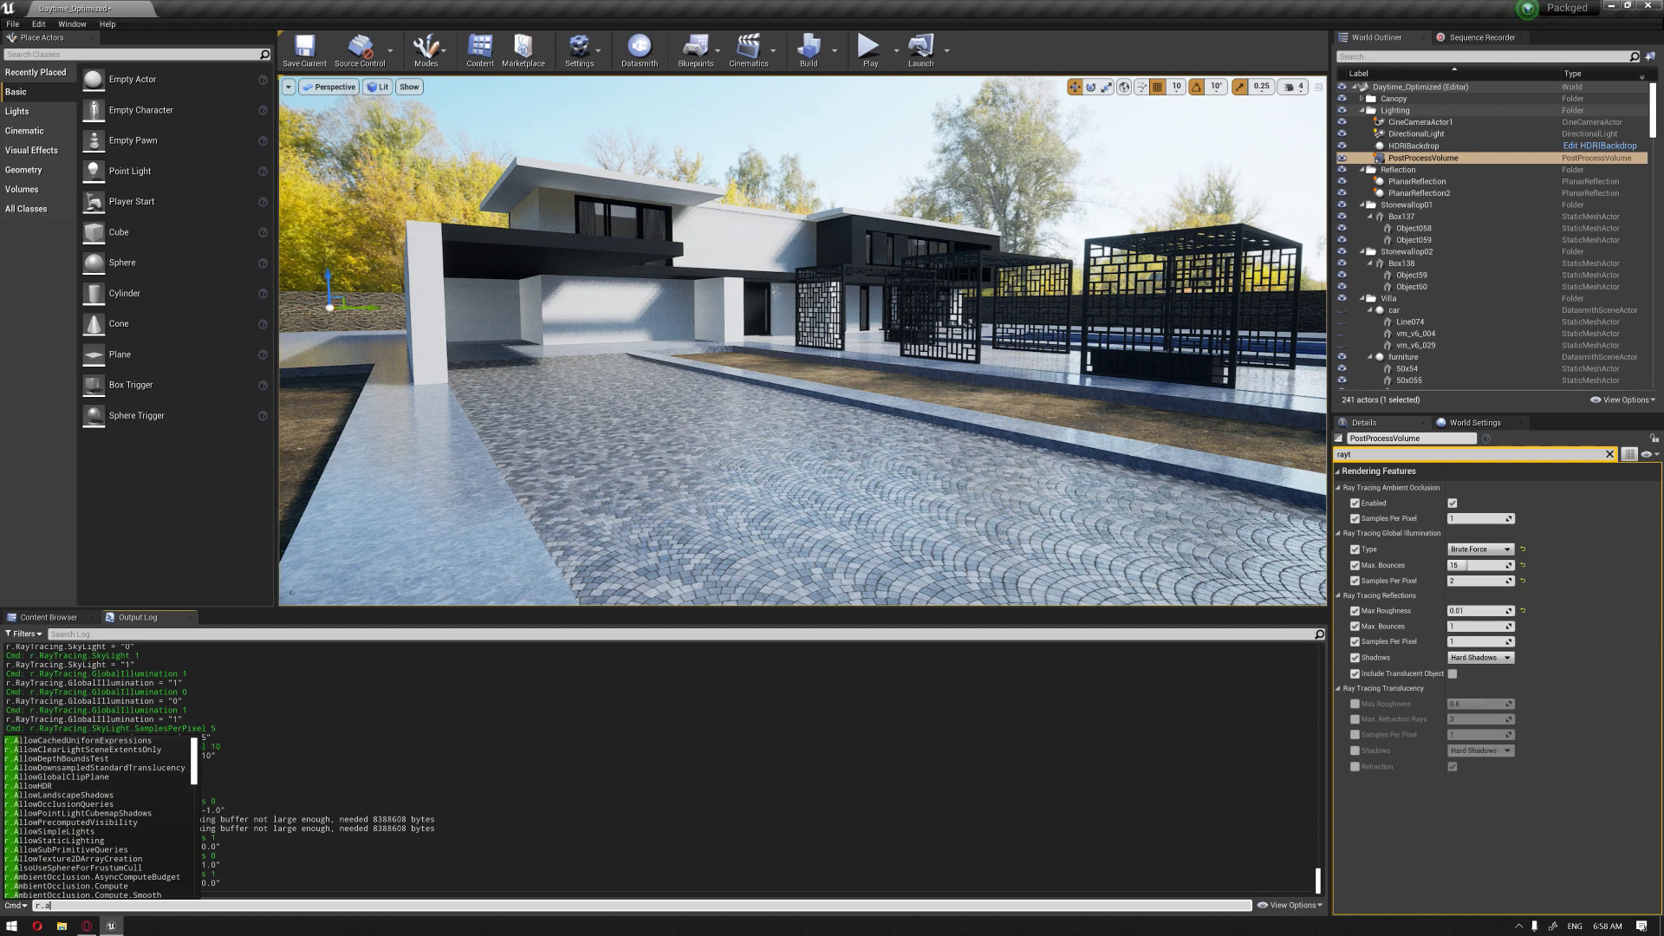
{"action": "key", "text": "BackSpace"}
{"action": "type", "text": "RayTracing"}
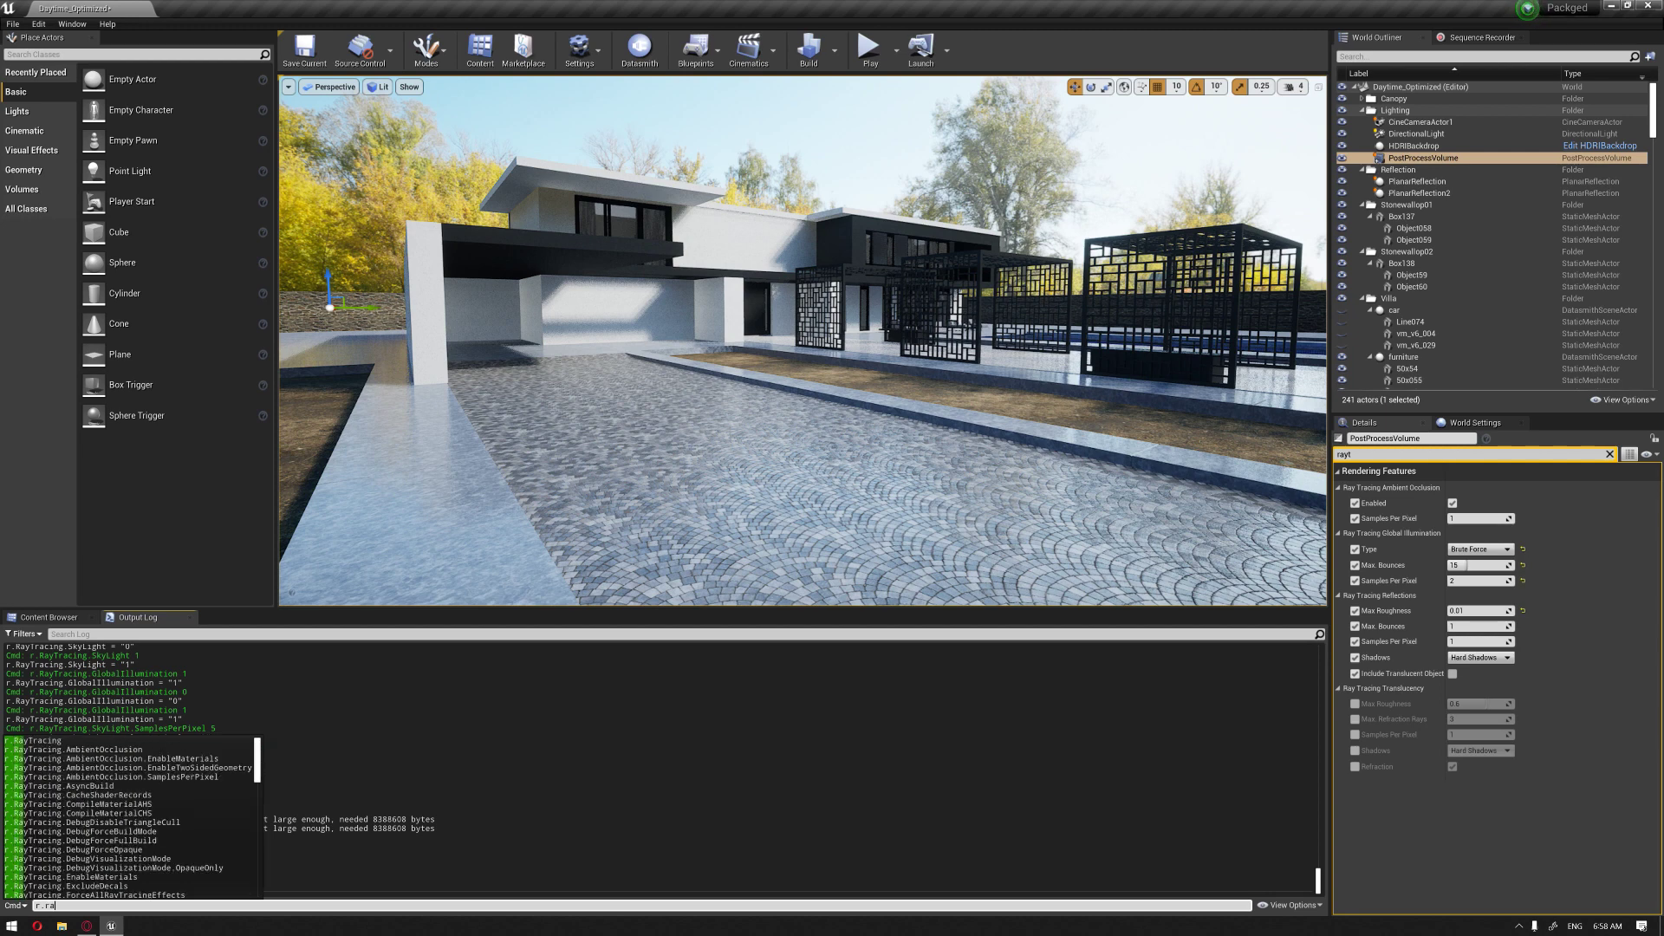
{"action": "key", "text": "Down"}
{"action": "type", "text": "."}
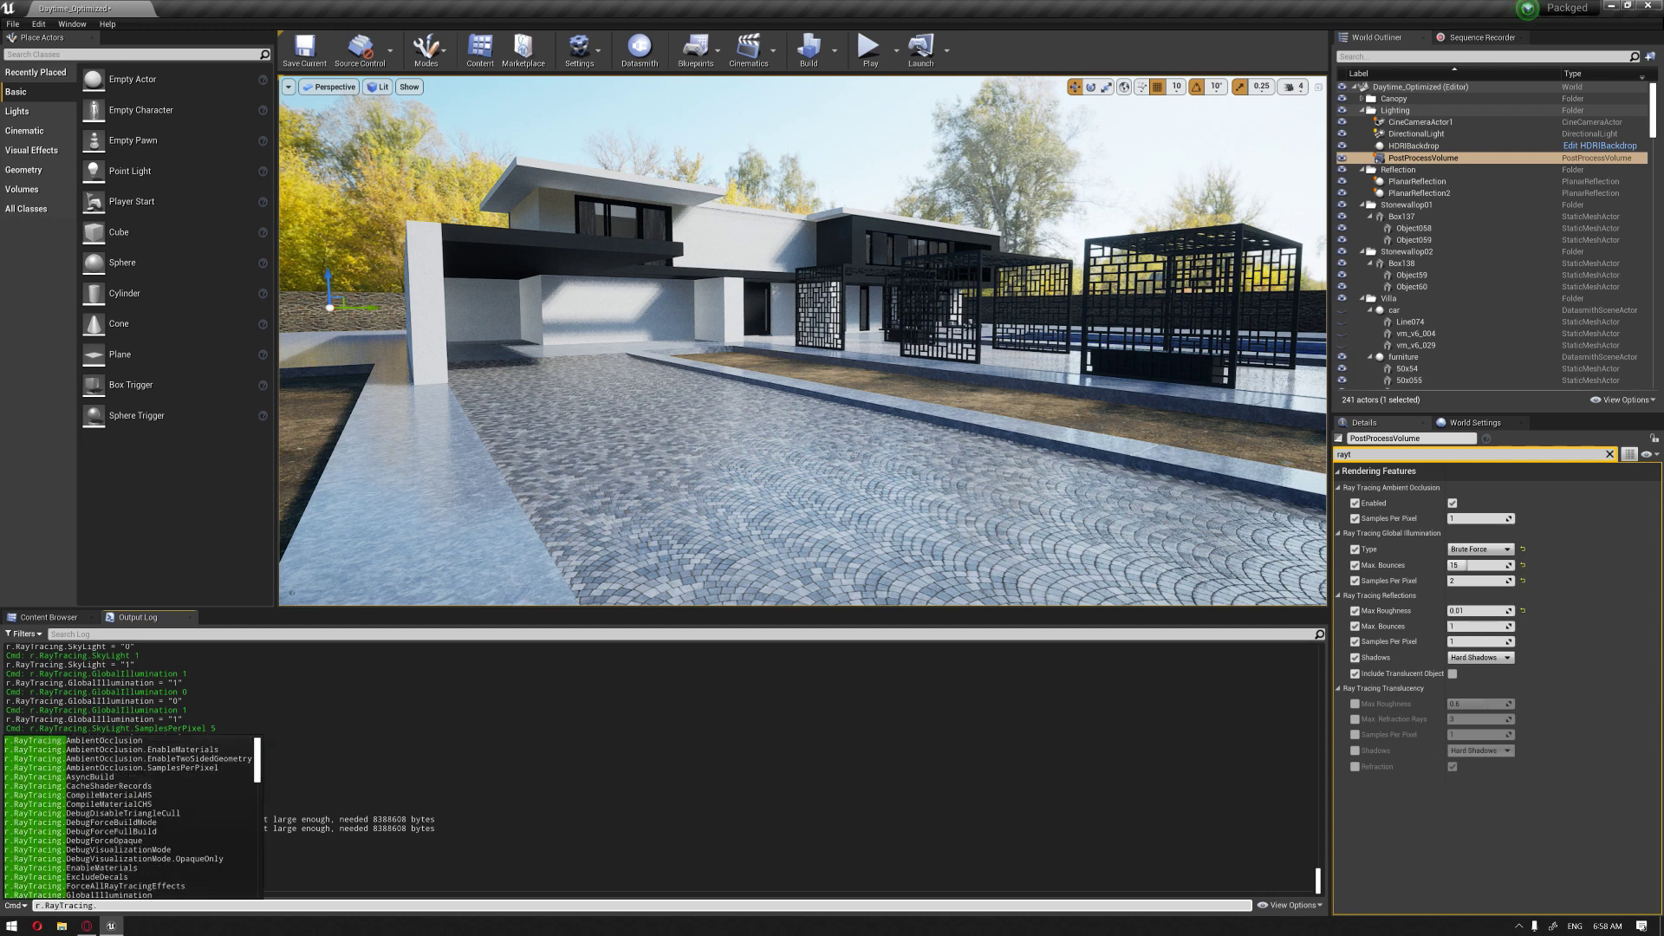
{"action": "type", "text": "Translucency 1"}
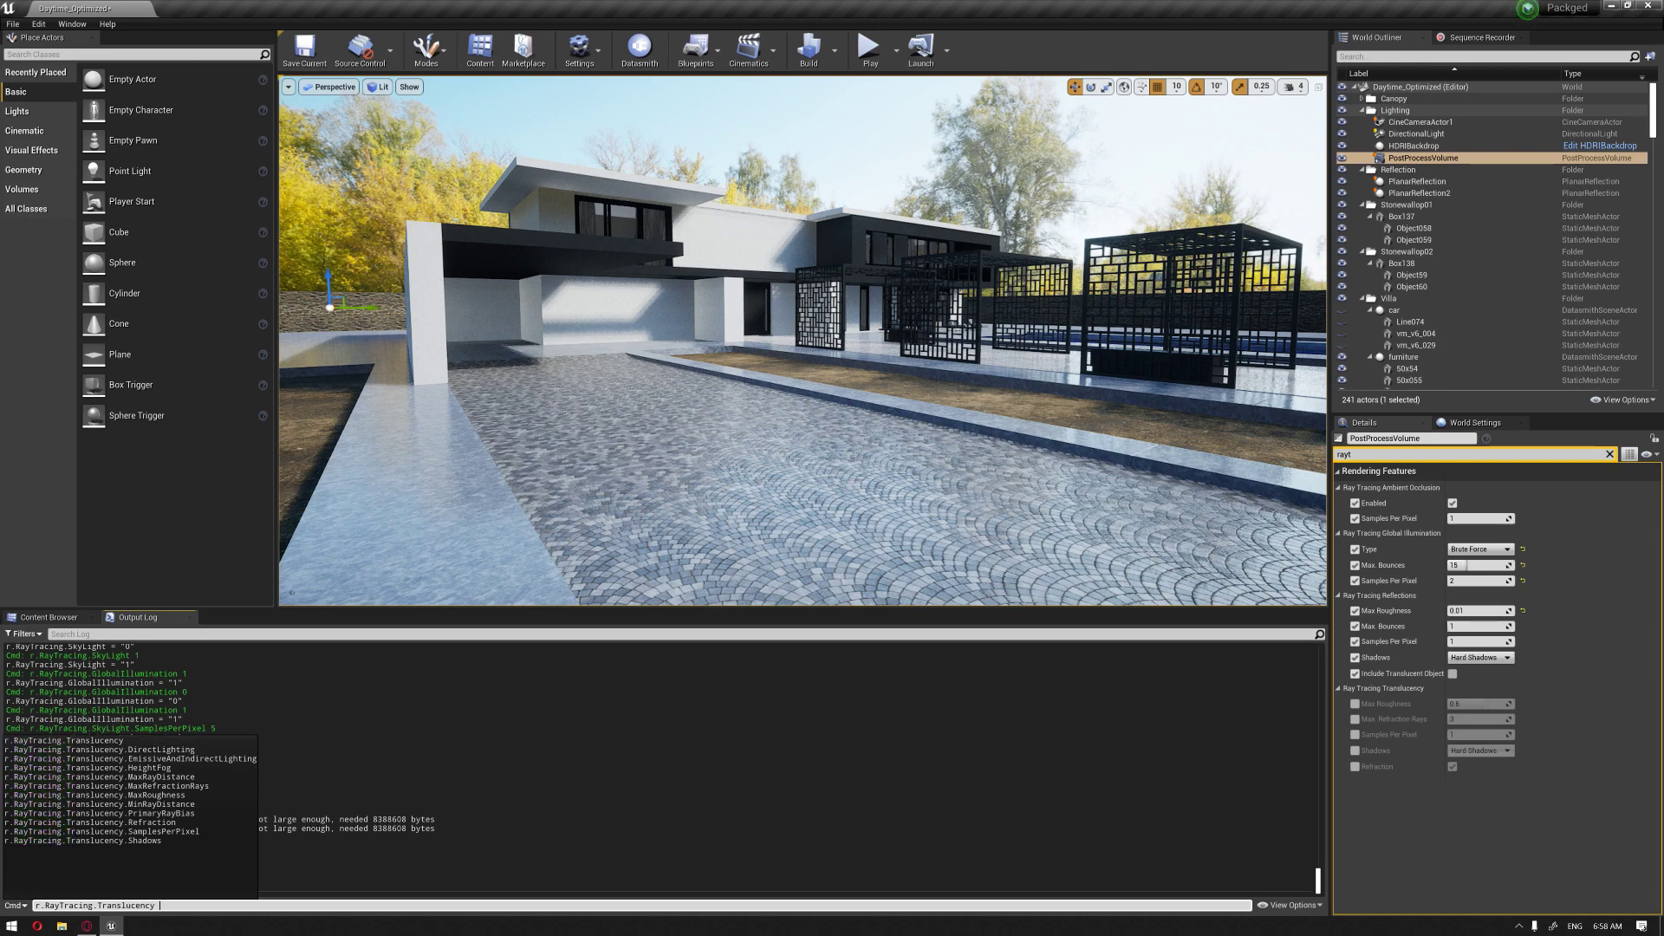
{"action": "key", "text": "Return"}
Step: Move around to the pool side of the villa and examine the water surface and the glass facade
{"action": "right_click_drag", "start_coordinate": [801, 341], "coordinate": [580, 303]}
{"action": "key", "text": "w"}
{"action": "key", "text": "d"}
{"action": "key", "text": "a"}
{"action": "key", "text": "d"}
{"action": "key", "text": "d"}
{"action": "key", "text": "d"}
{"action": "key", "text": "d"}
{"action": "key", "text": "d"}
{"action": "right_click_drag", "start_coordinate": [871, 407], "coordinate": [826, 410]}
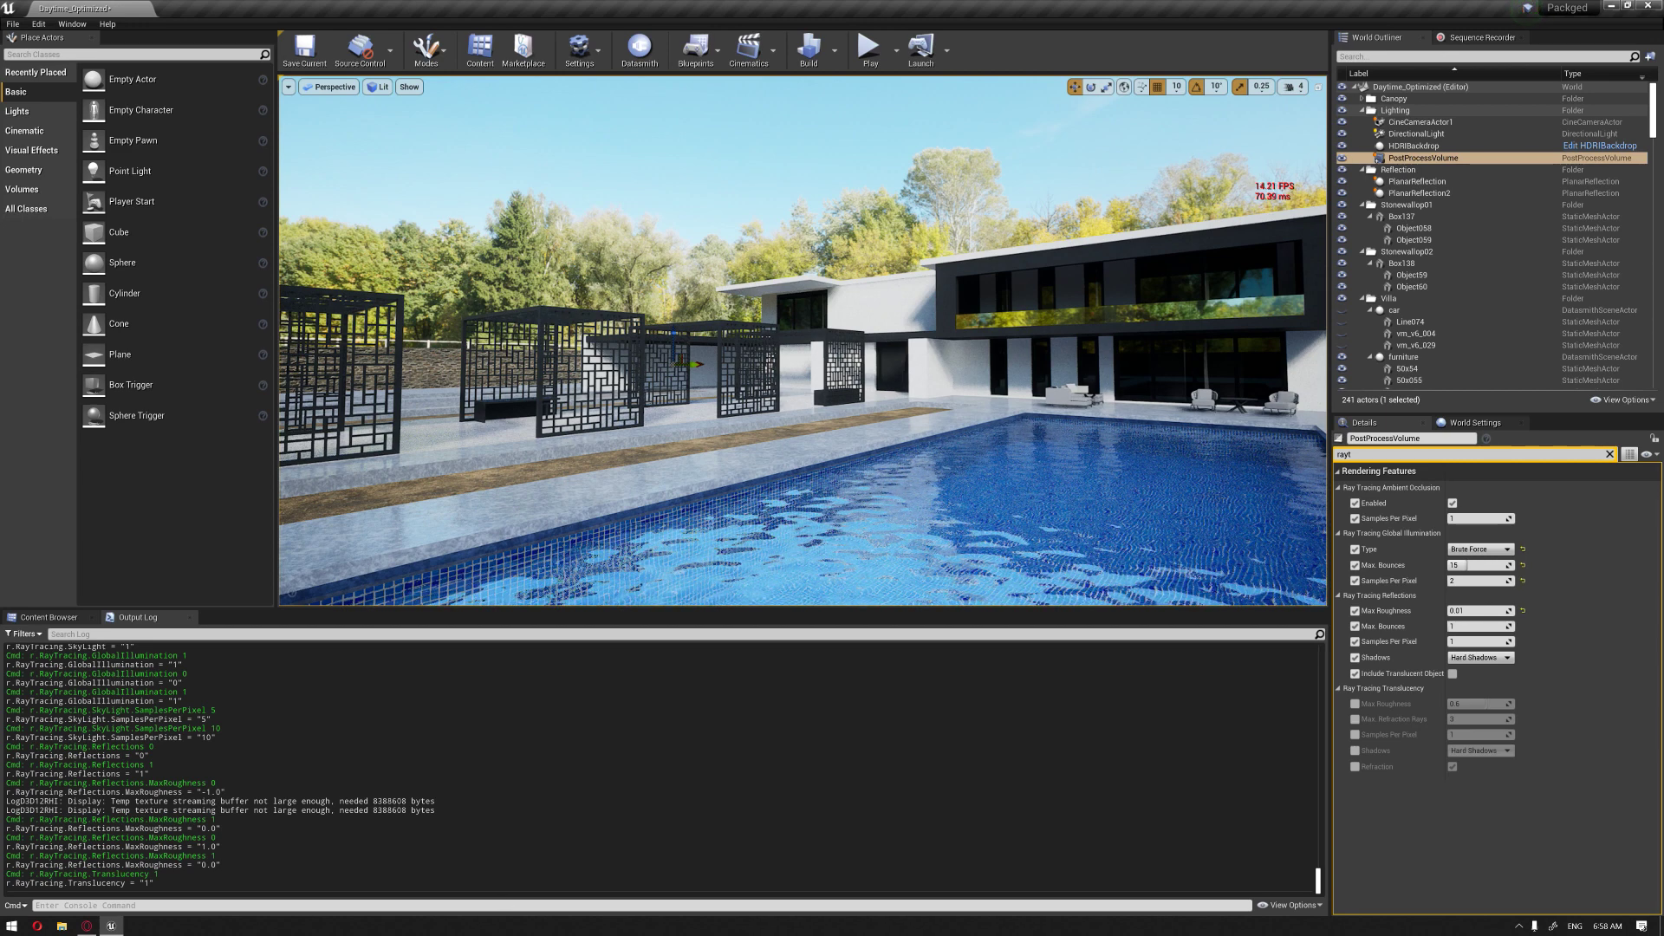
Step: Turn on the skylight denoiser with the console command r.RayTracing.SkyLight.Denoiser 1
{"action": "left_click", "coordinate": [36, 905]}
{"action": "type", "text": "r."}
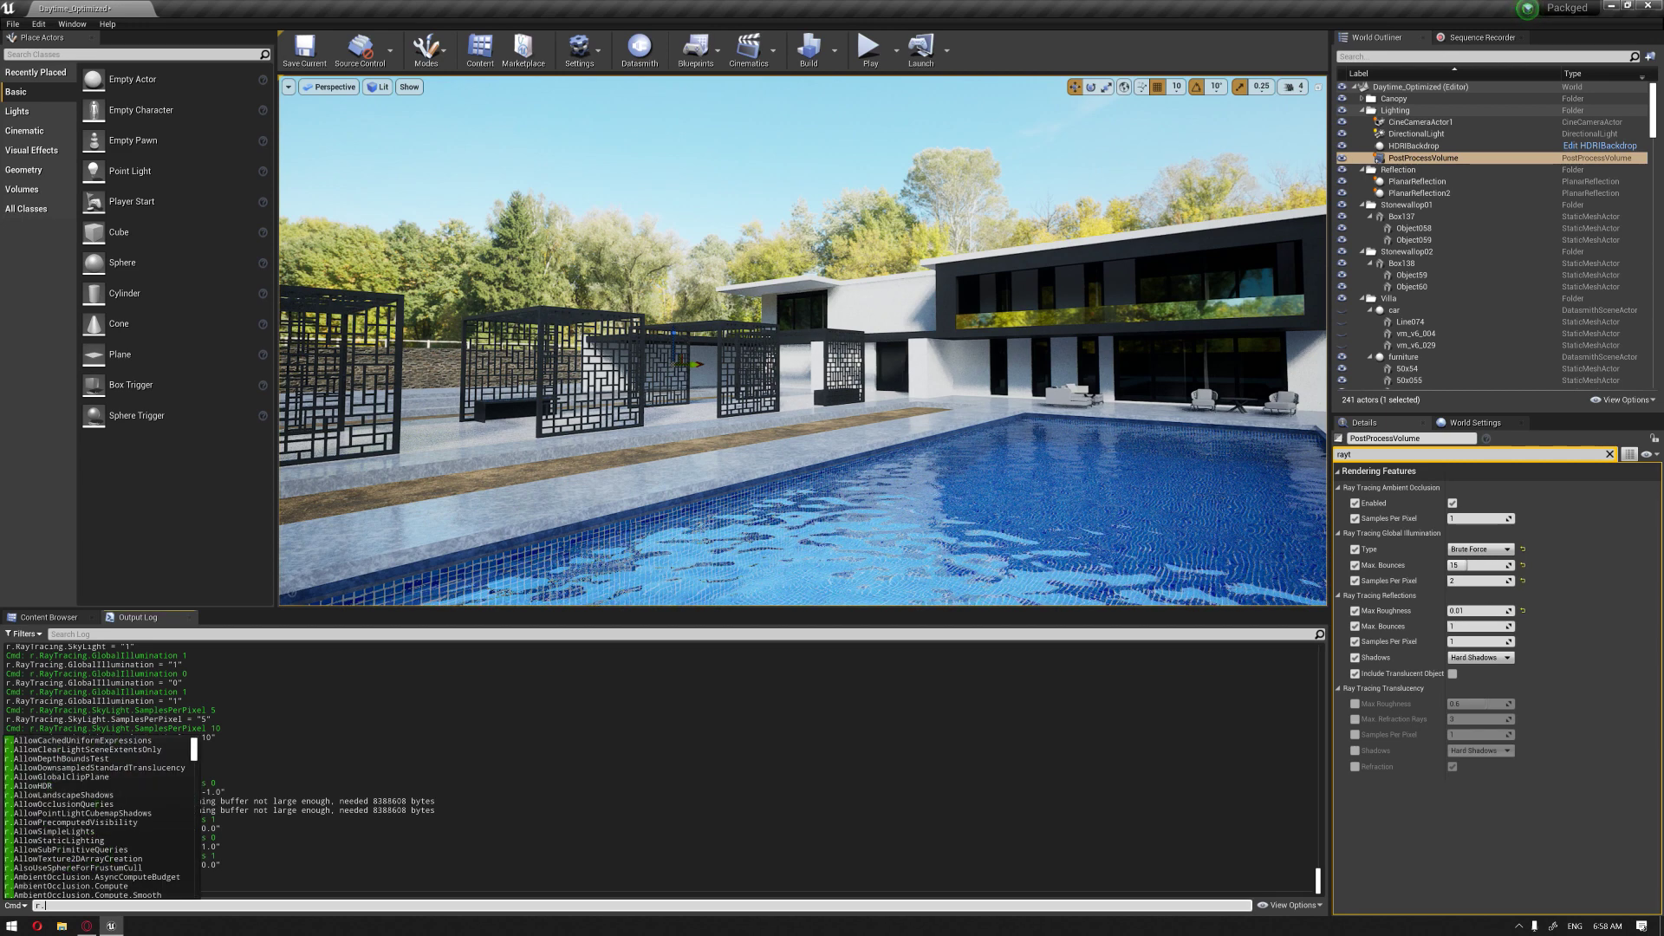
{"action": "type", "text": "RayTracing"}
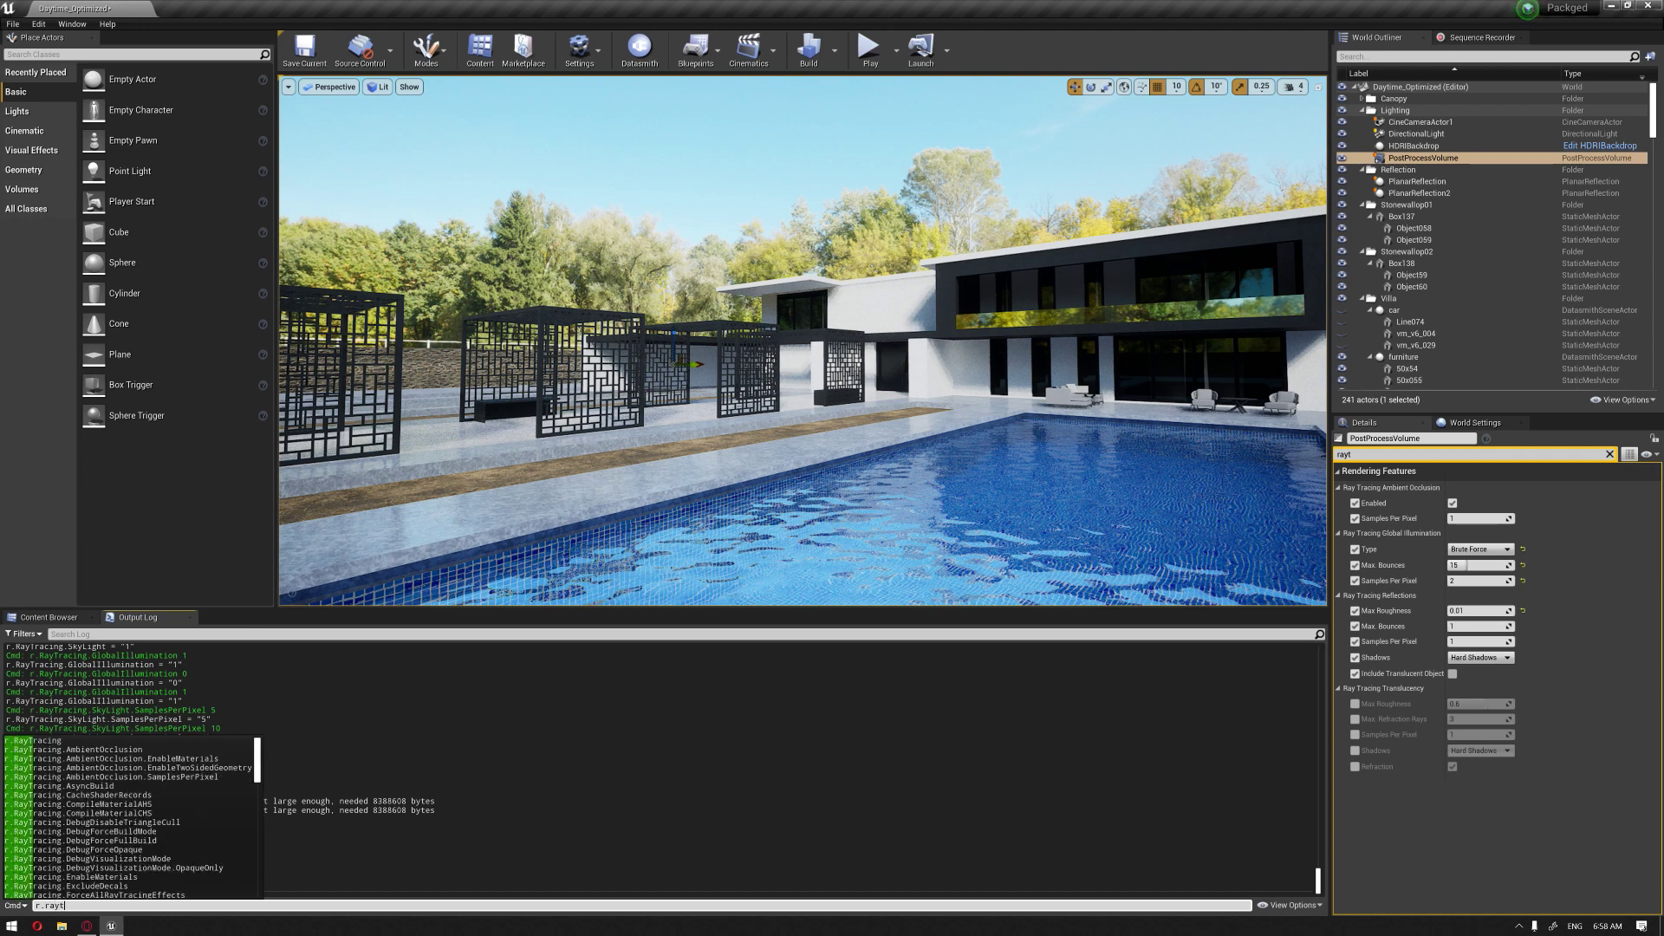
{"action": "type", "text": ".s"}
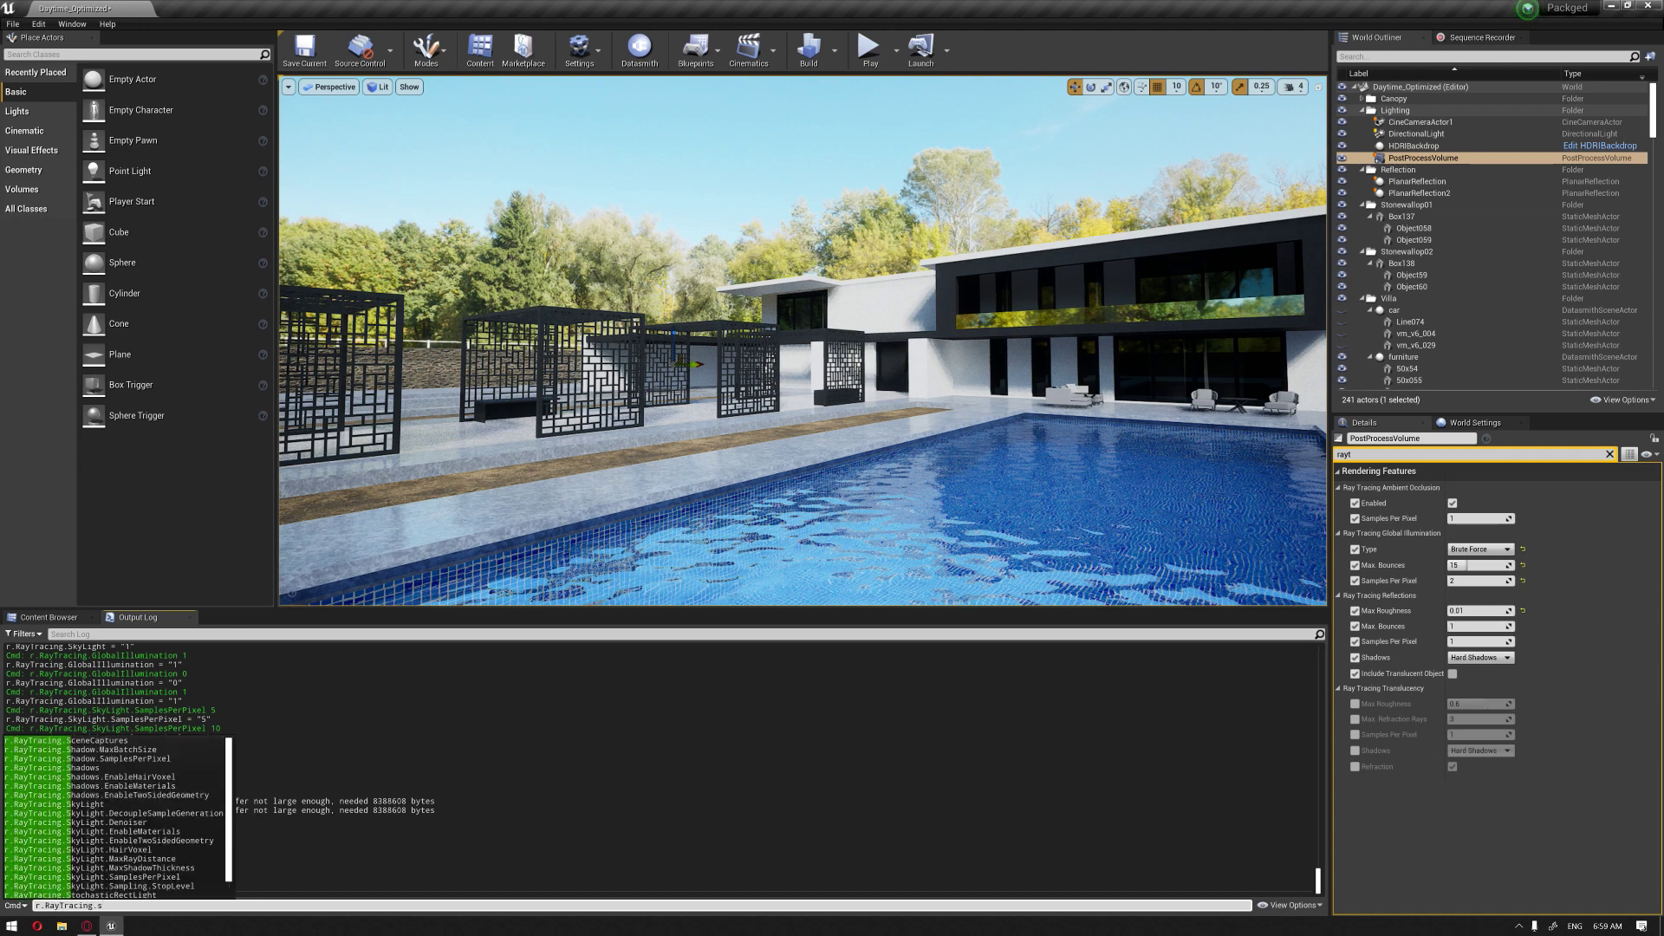
{"action": "type", "text": "k"}
{"action": "key", "text": "Down"}
{"action": "key", "text": "Down"}
{"action": "key", "text": "Down"}
{"action": "key", "text": "Down"}
{"action": "key", "text": "Down"}
{"action": "key", "text": "Down"}
{"action": "key", "text": "Down"}
{"action": "key", "text": "Down"}
{"action": "key", "text": "Down"}
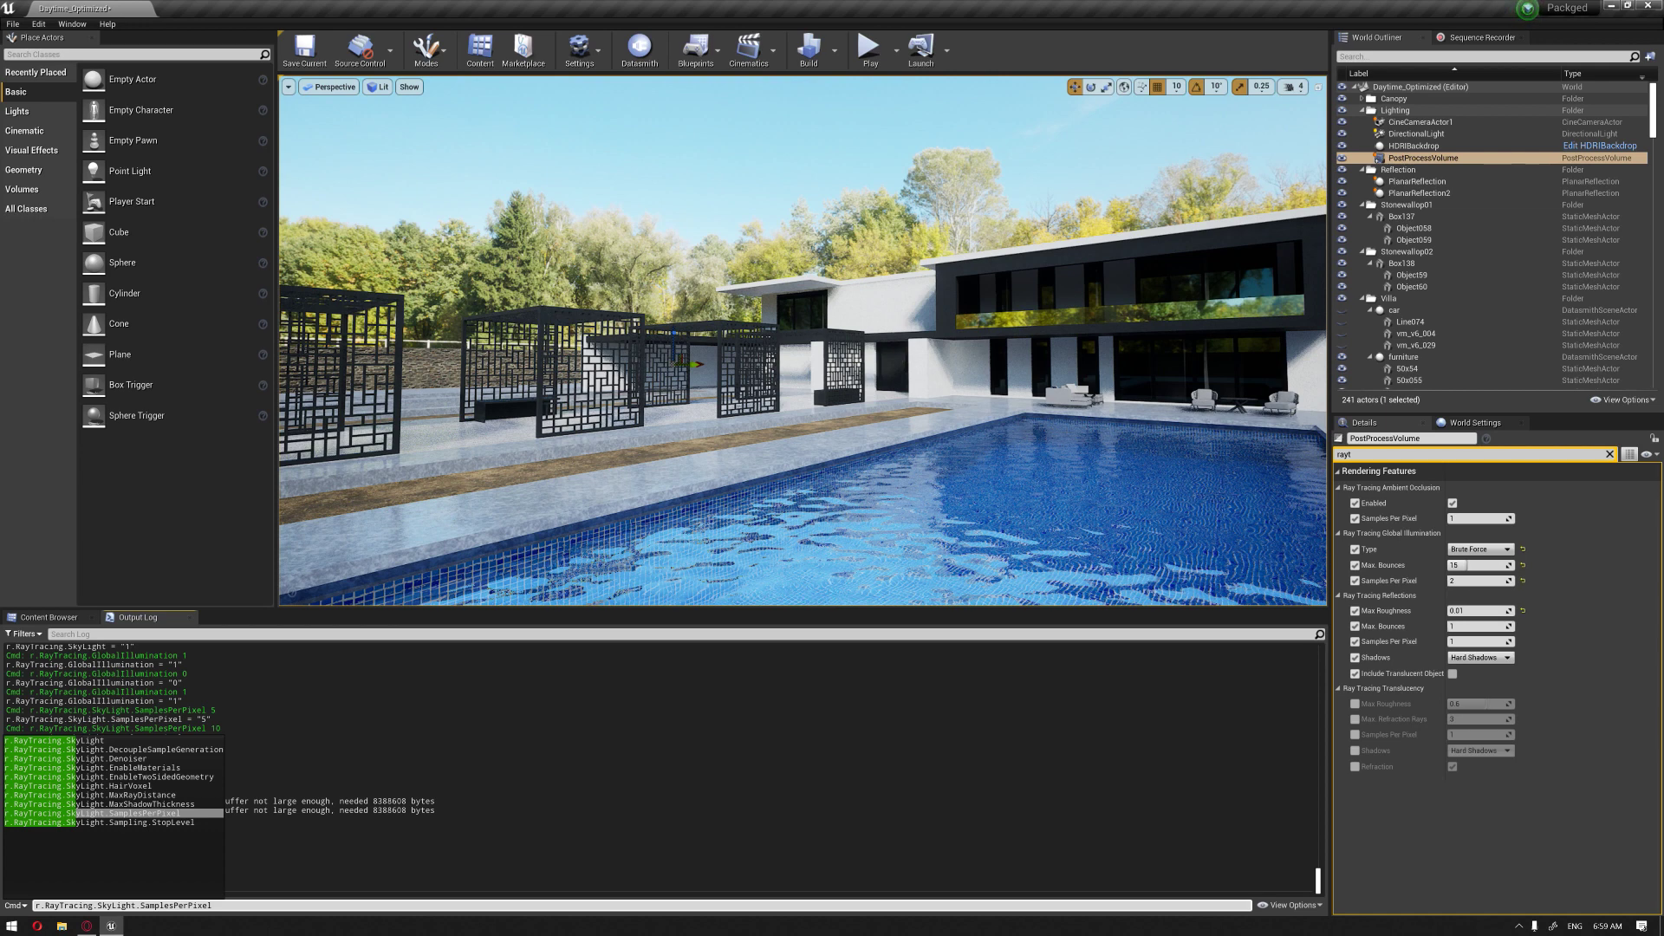
{"action": "key", "text": "Up"}
{"action": "key", "text": "Up"}
{"action": "key", "text": "Up"}
{"action": "key", "text": "Up"}
{"action": "key", "text": "Up"}
{"action": "key", "text": "Up"}
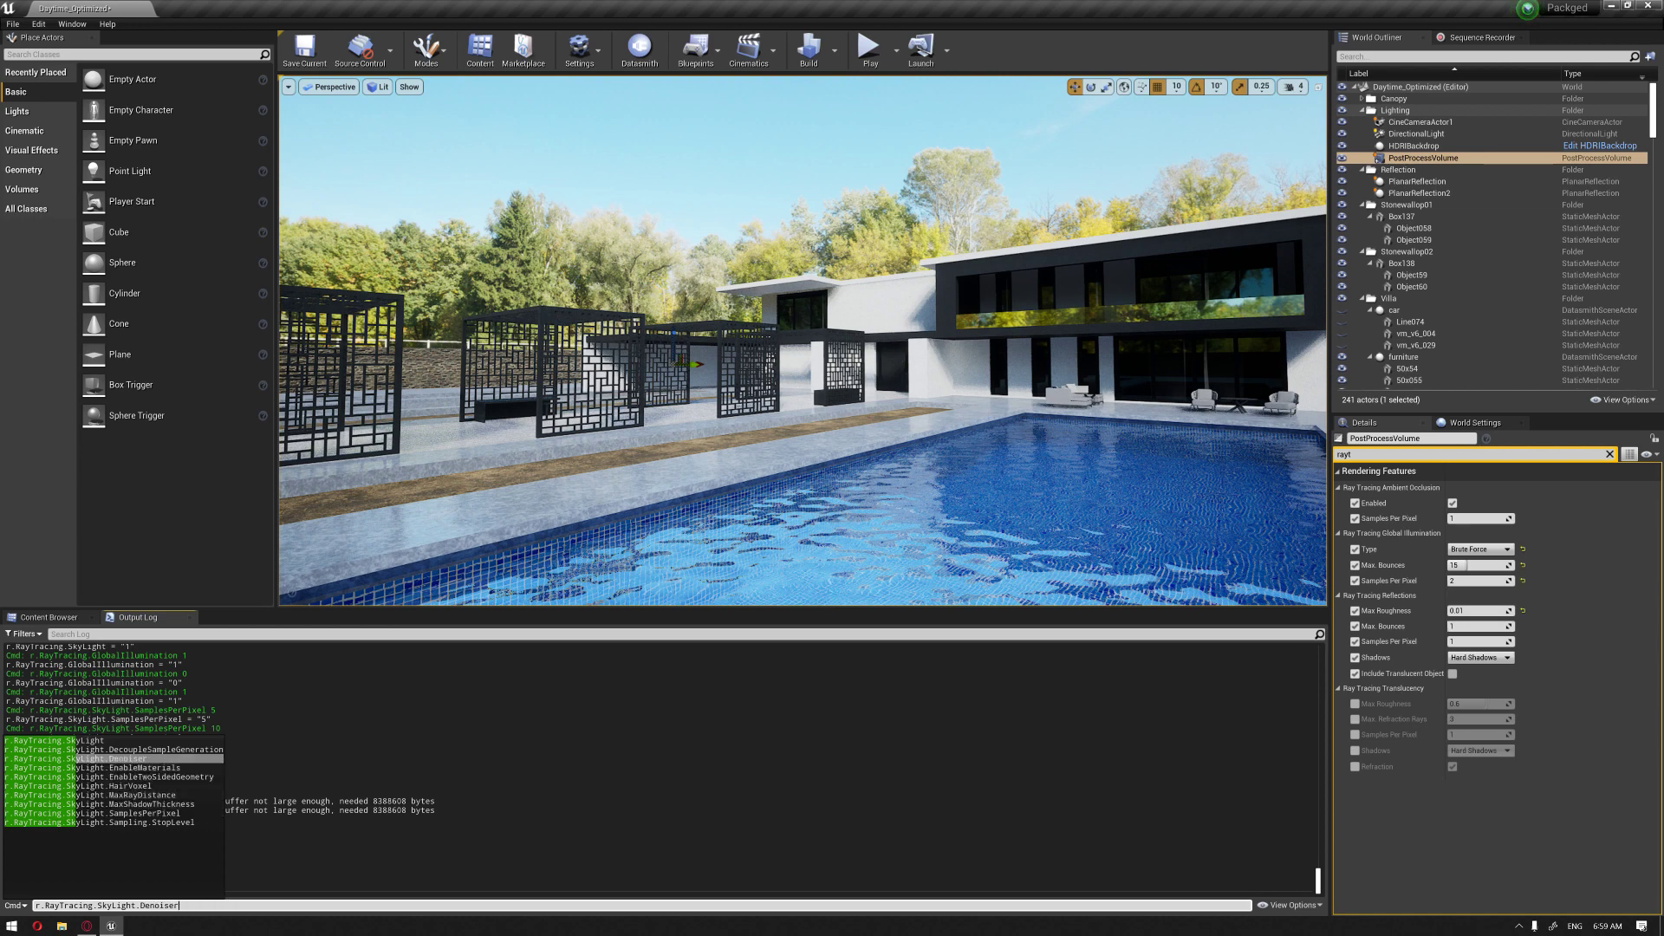
{"action": "type", "text": "1"}
{"action": "key", "text": "Return"}
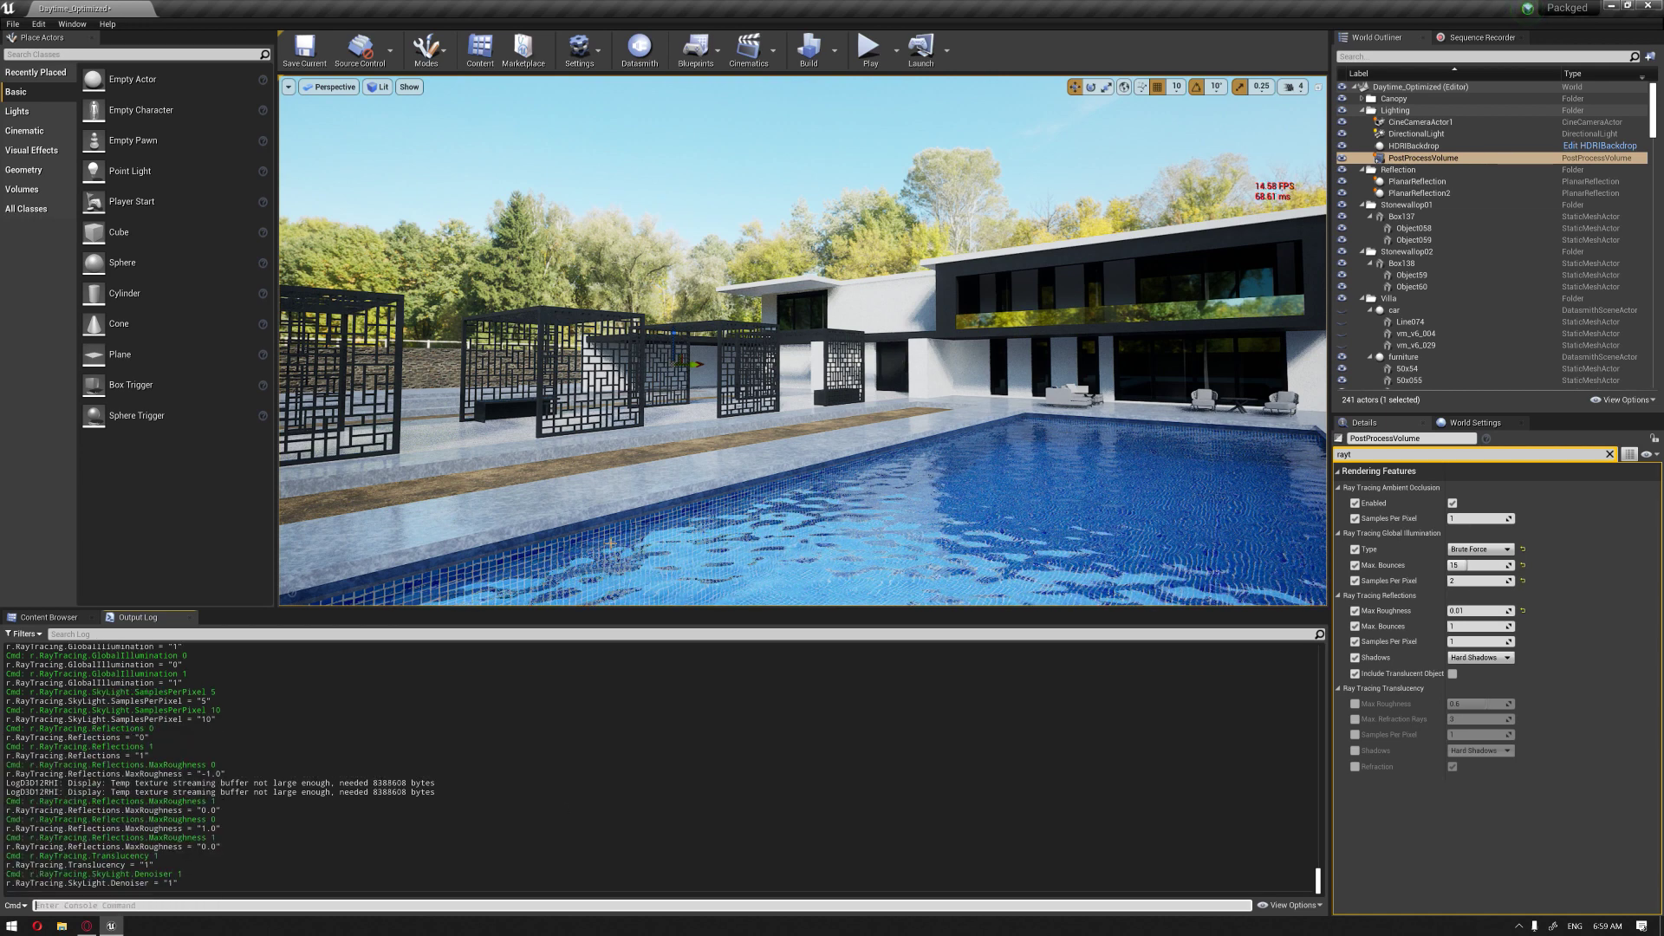
Step: Turn off the skylight denoiser with the console command r.RayTracing.SkyLight.Denoiser 0 and clear stray console text
{"action": "type", "text": "w"}
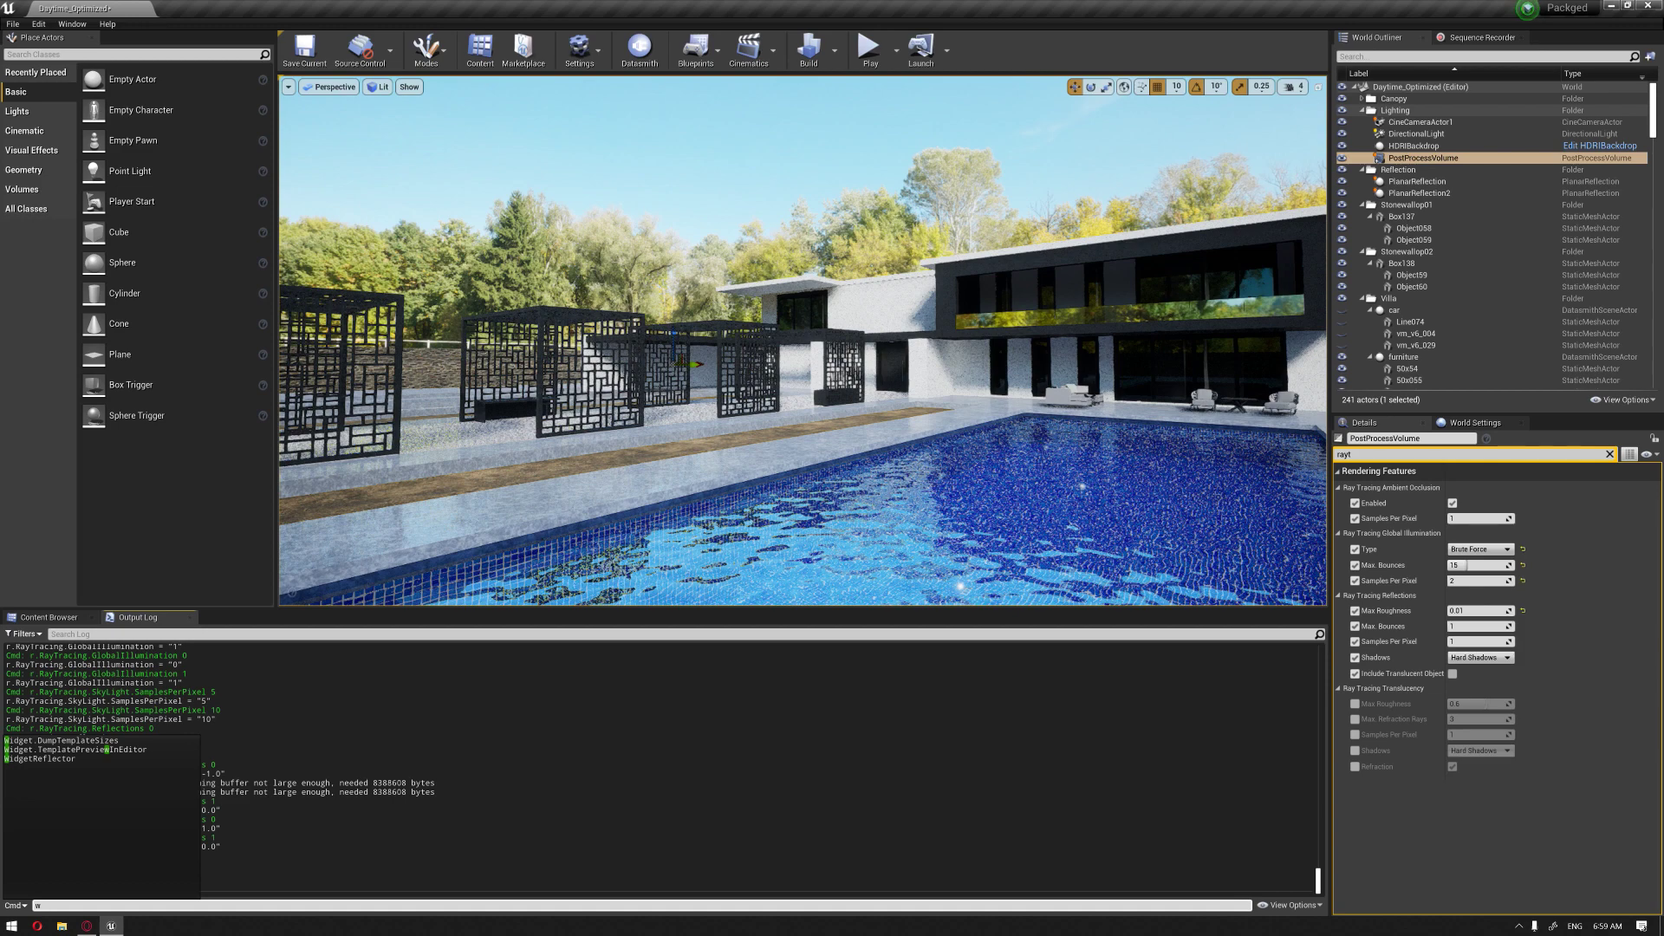
{"action": "key", "text": "BackSpace"}
{"action": "key", "text": "Up"}
{"action": "key", "text": "BackSpace"}
{"action": "key", "text": "BackSpace"}
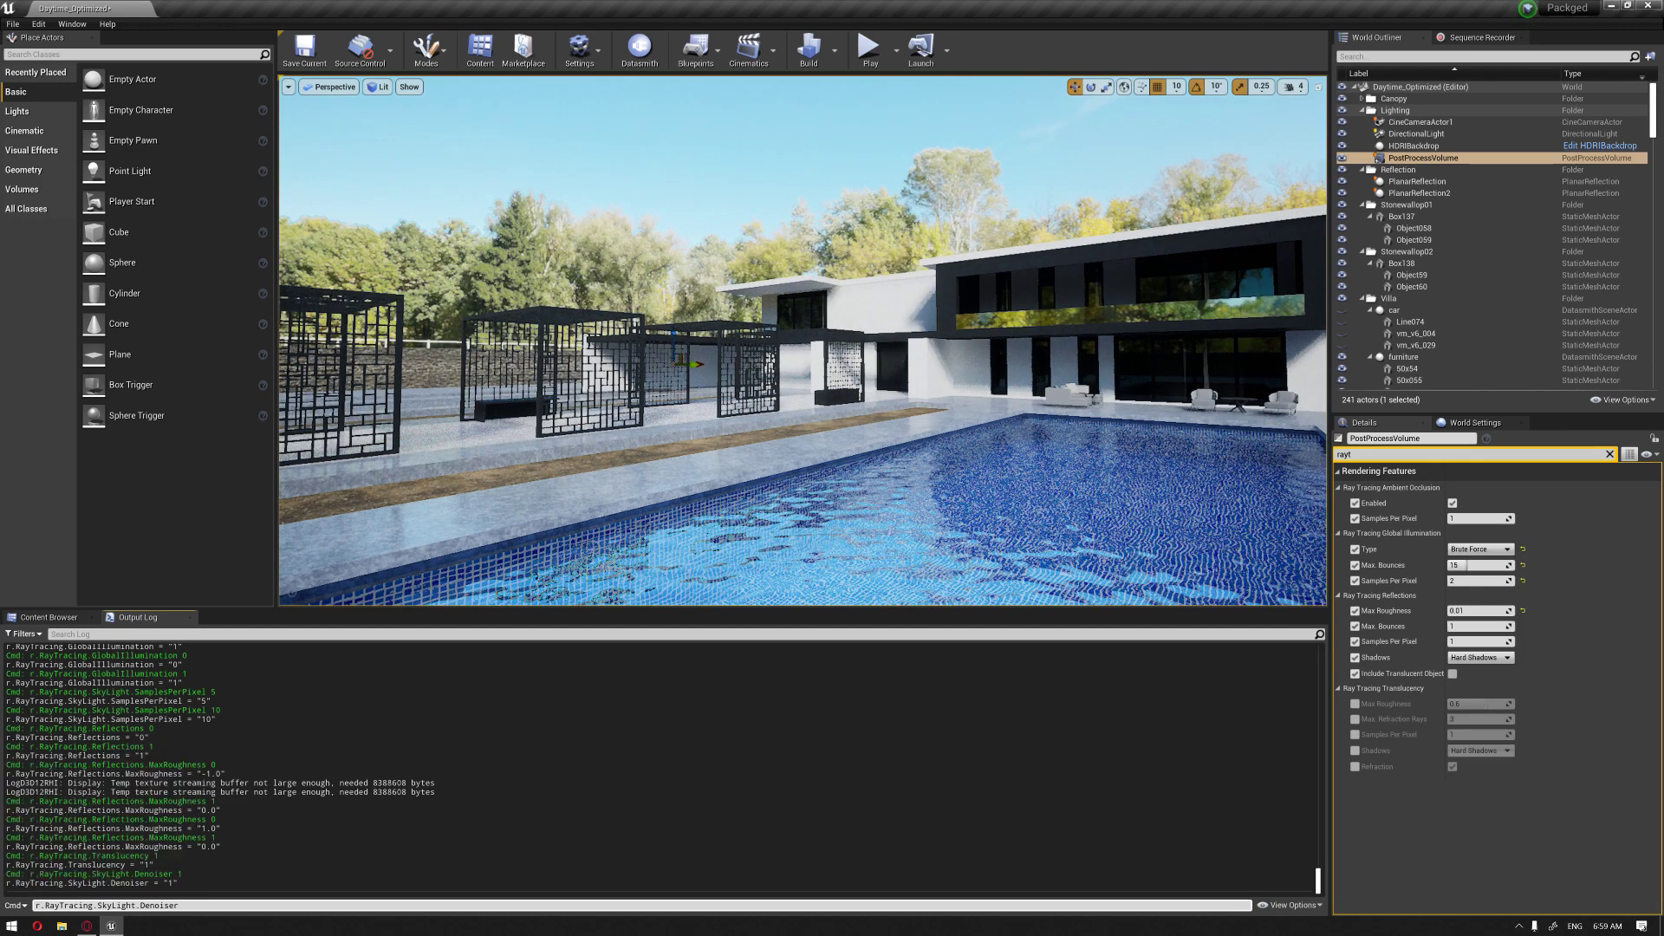
{"action": "type", "text": "0"}
{"action": "key", "text": "Return"}
{"action": "type", "text": "a"}
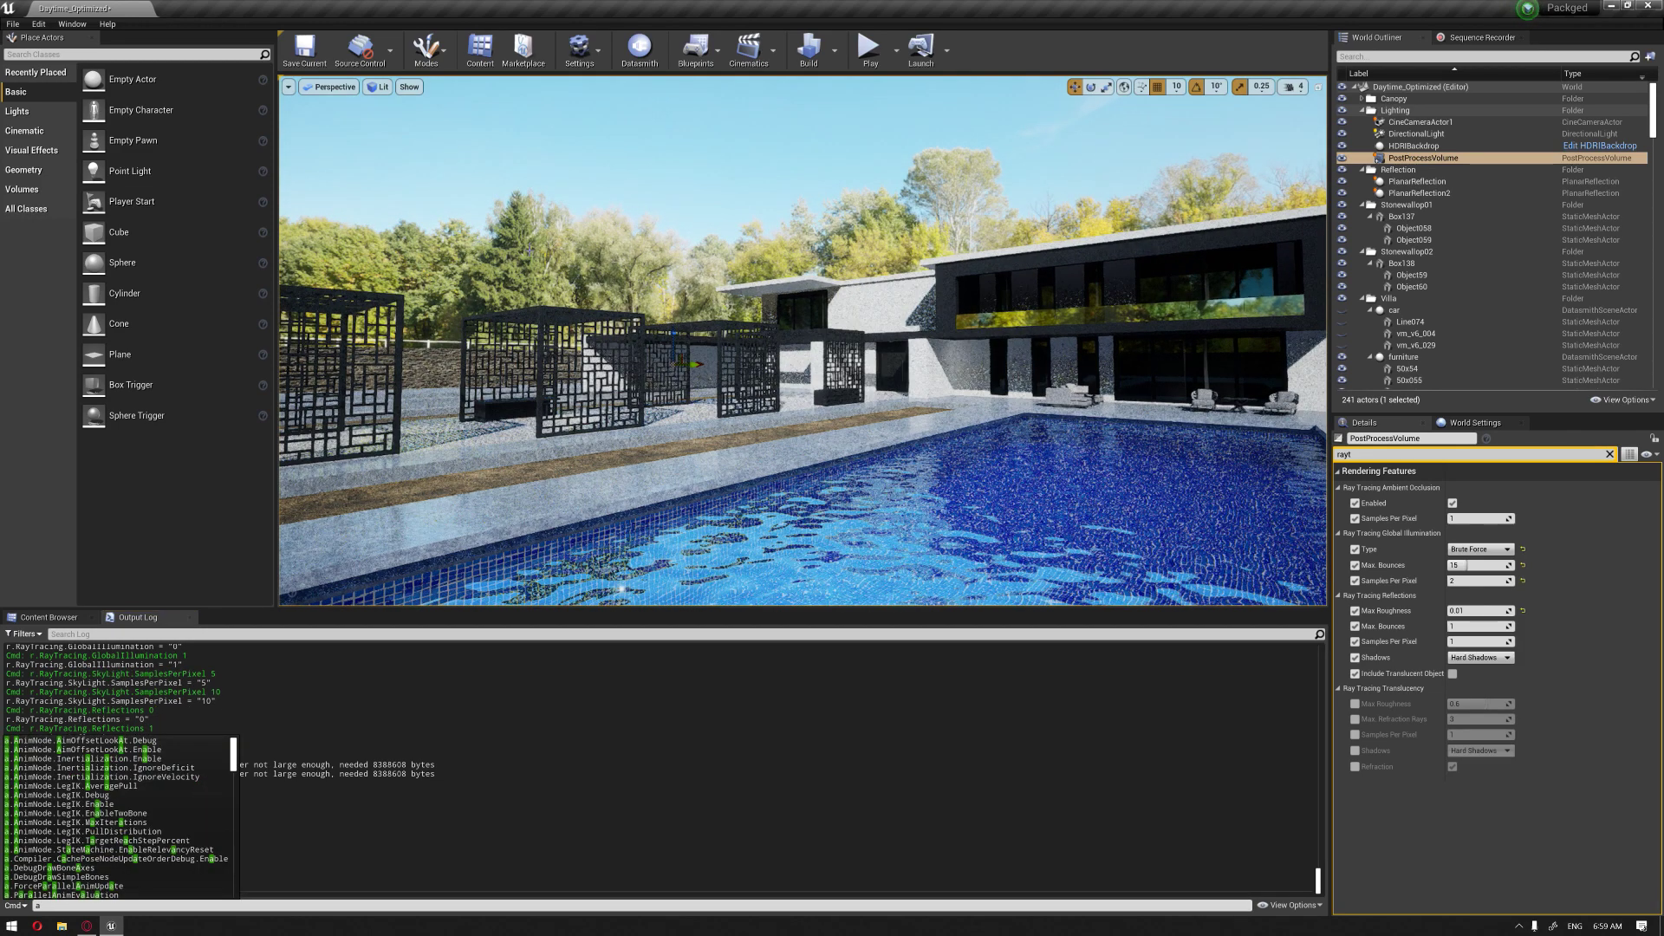
{"action": "key", "text": "Escape"}
{"action": "left_click", "coordinate": [308, 904]}
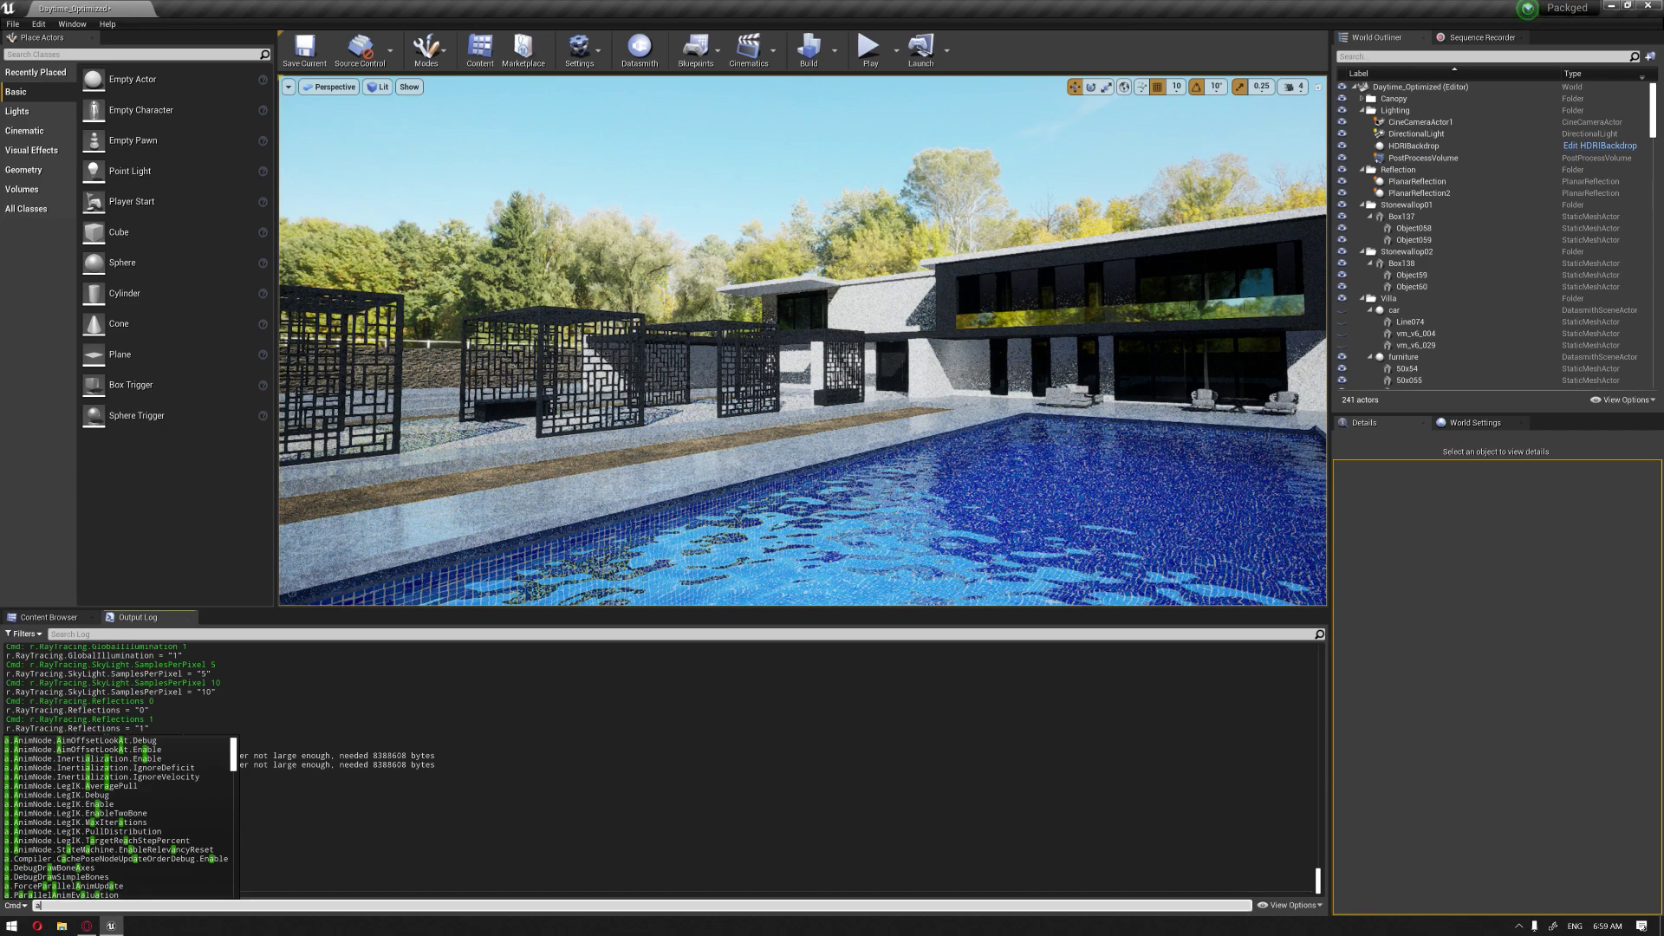
{"action": "key", "text": "BackSpace"}
Step: Turn the skylight denoiser back on at the villa's carport side with the console command r.RayTracing.SkyLight.Denoiser 1
{"action": "right_click_drag", "start_coordinate": [803, 341], "coordinate": [1048, 341]}
{"action": "key", "text": "a"}
{"action": "mouse_move", "coordinate": [528, 461]}
{"action": "right_mouse_down"}
{"action": "mouse_move", "coordinate": [589, 461]}
{"action": "mouse_move", "coordinate": [529, 461]}
{"action": "right_mouse_up"}
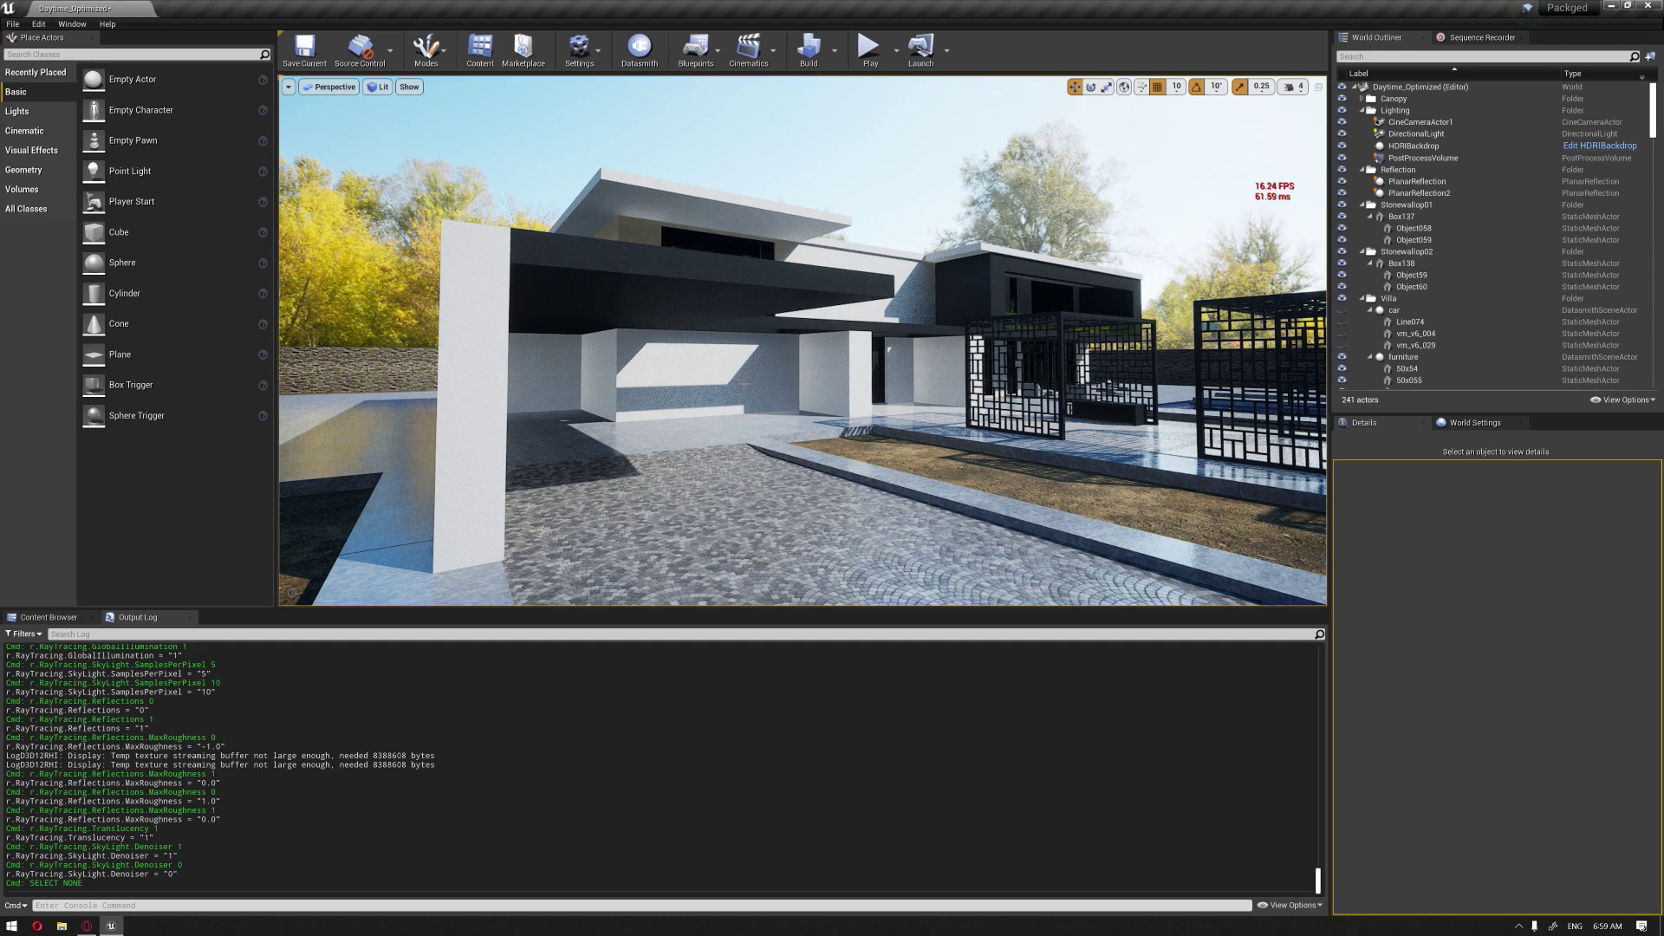
{"action": "key", "text": "a"}
{"action": "right_click_drag", "start_coordinate": [744, 384], "coordinate": [780, 387]}
{"action": "key", "text": "w"}
{"action": "left_click", "coordinate": [328, 903]}
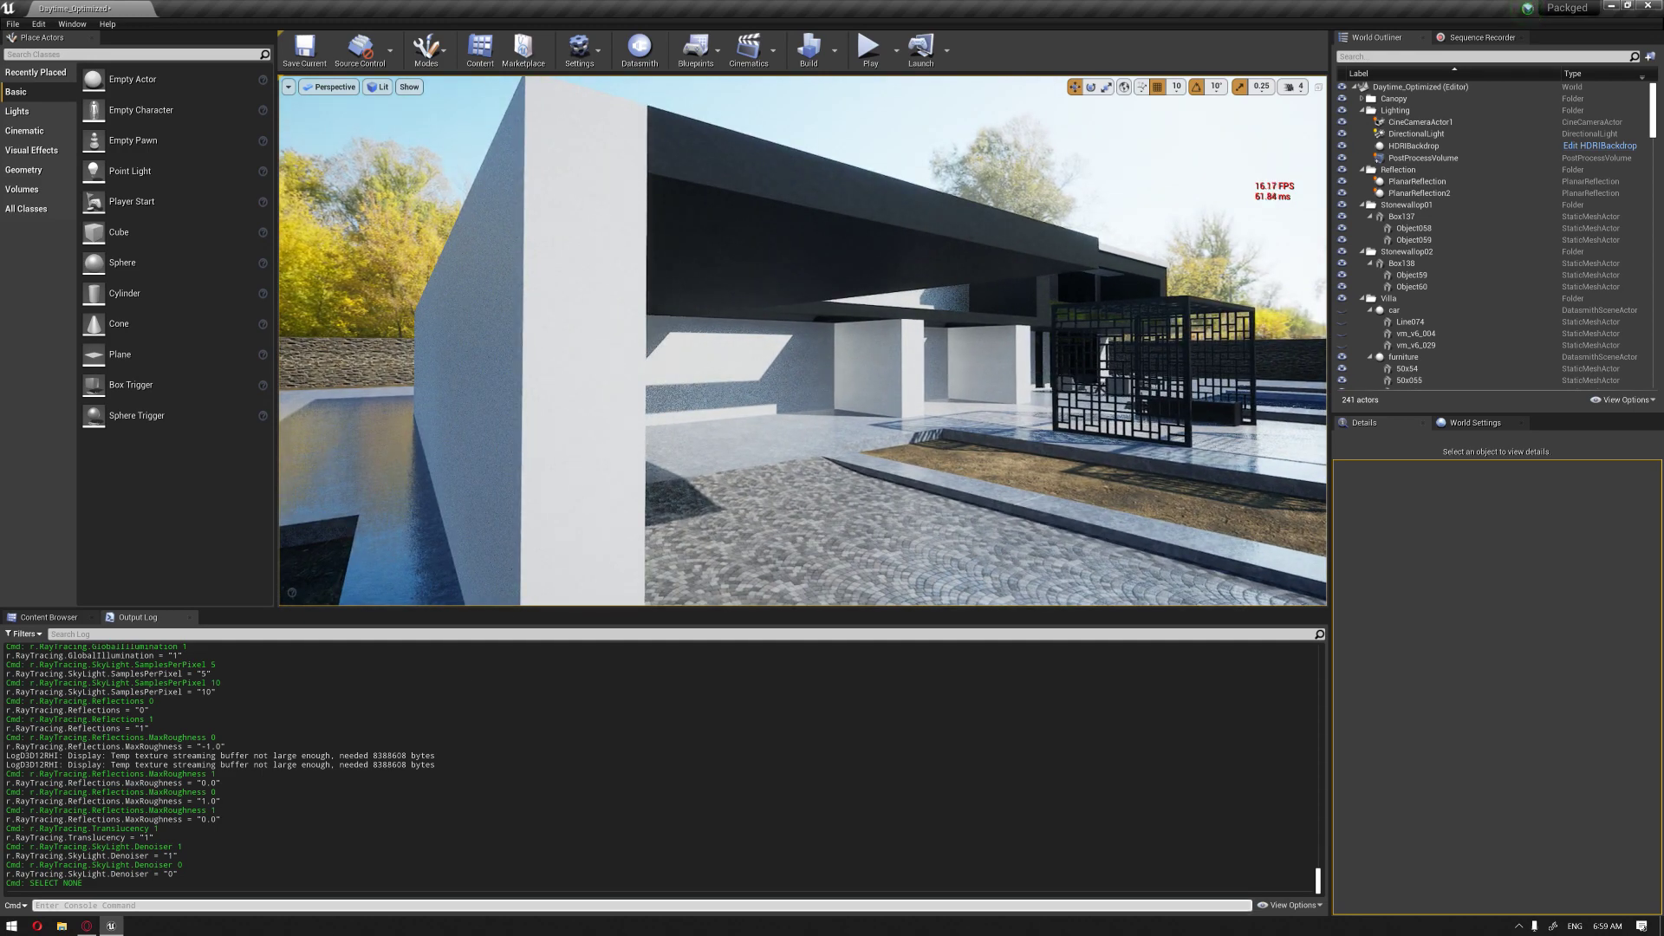
{"action": "type", "text": "r.RayTracing.SkyLight.Denoiser"}
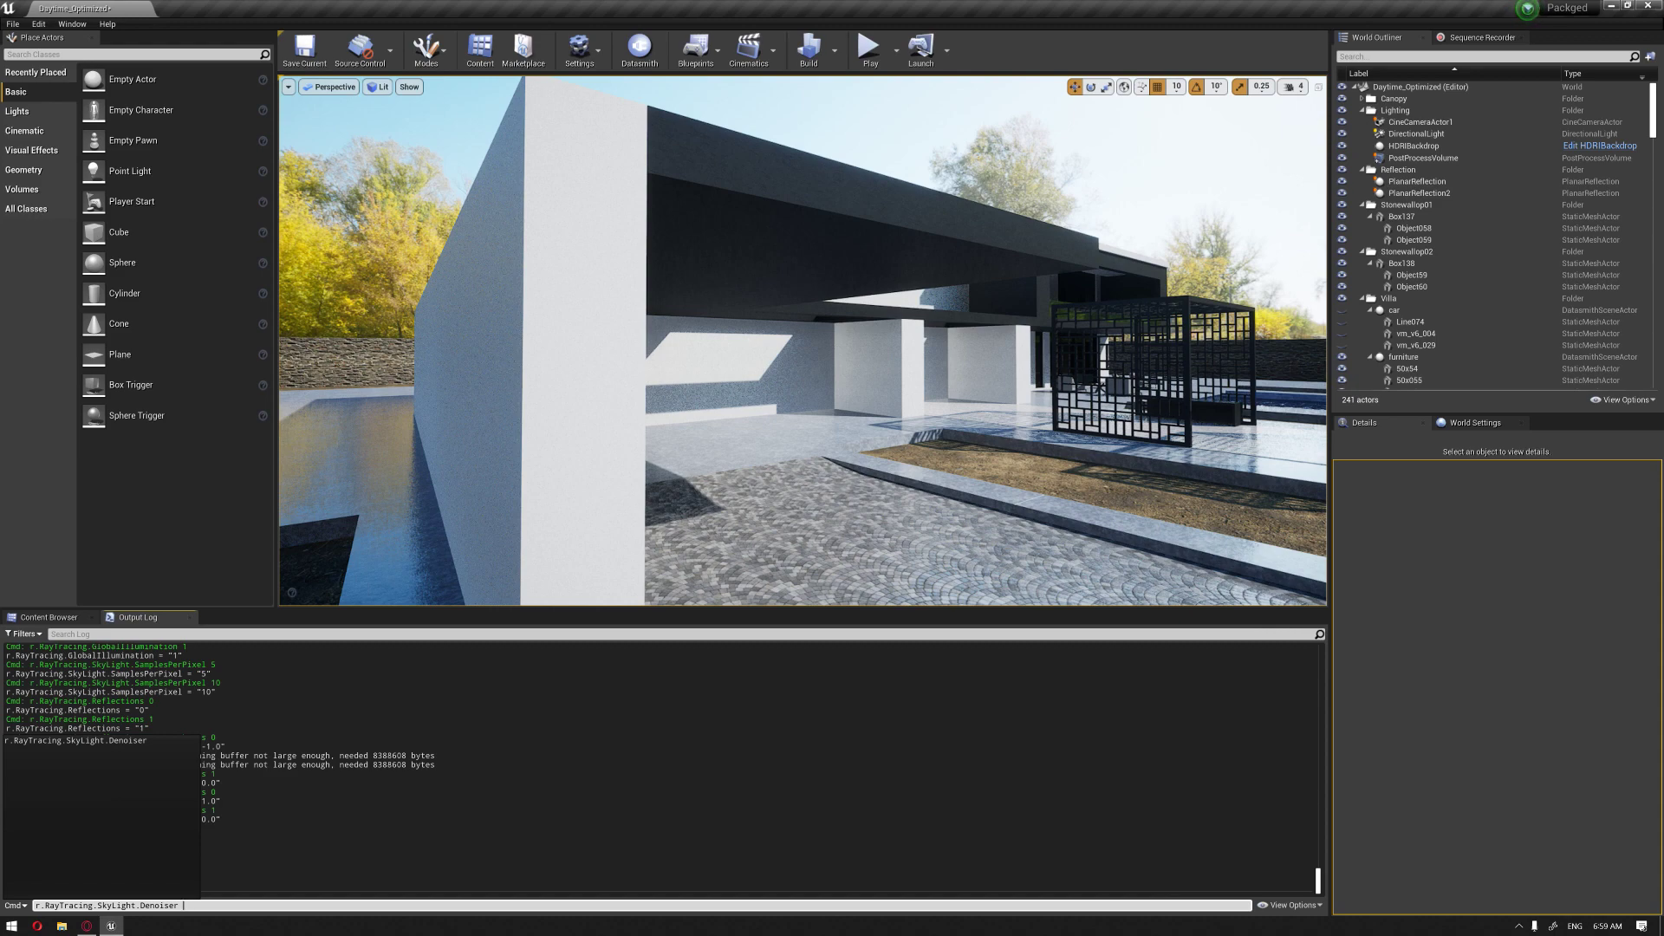
{"action": "type", "text": " 1"}
{"action": "key", "text": "Return"}
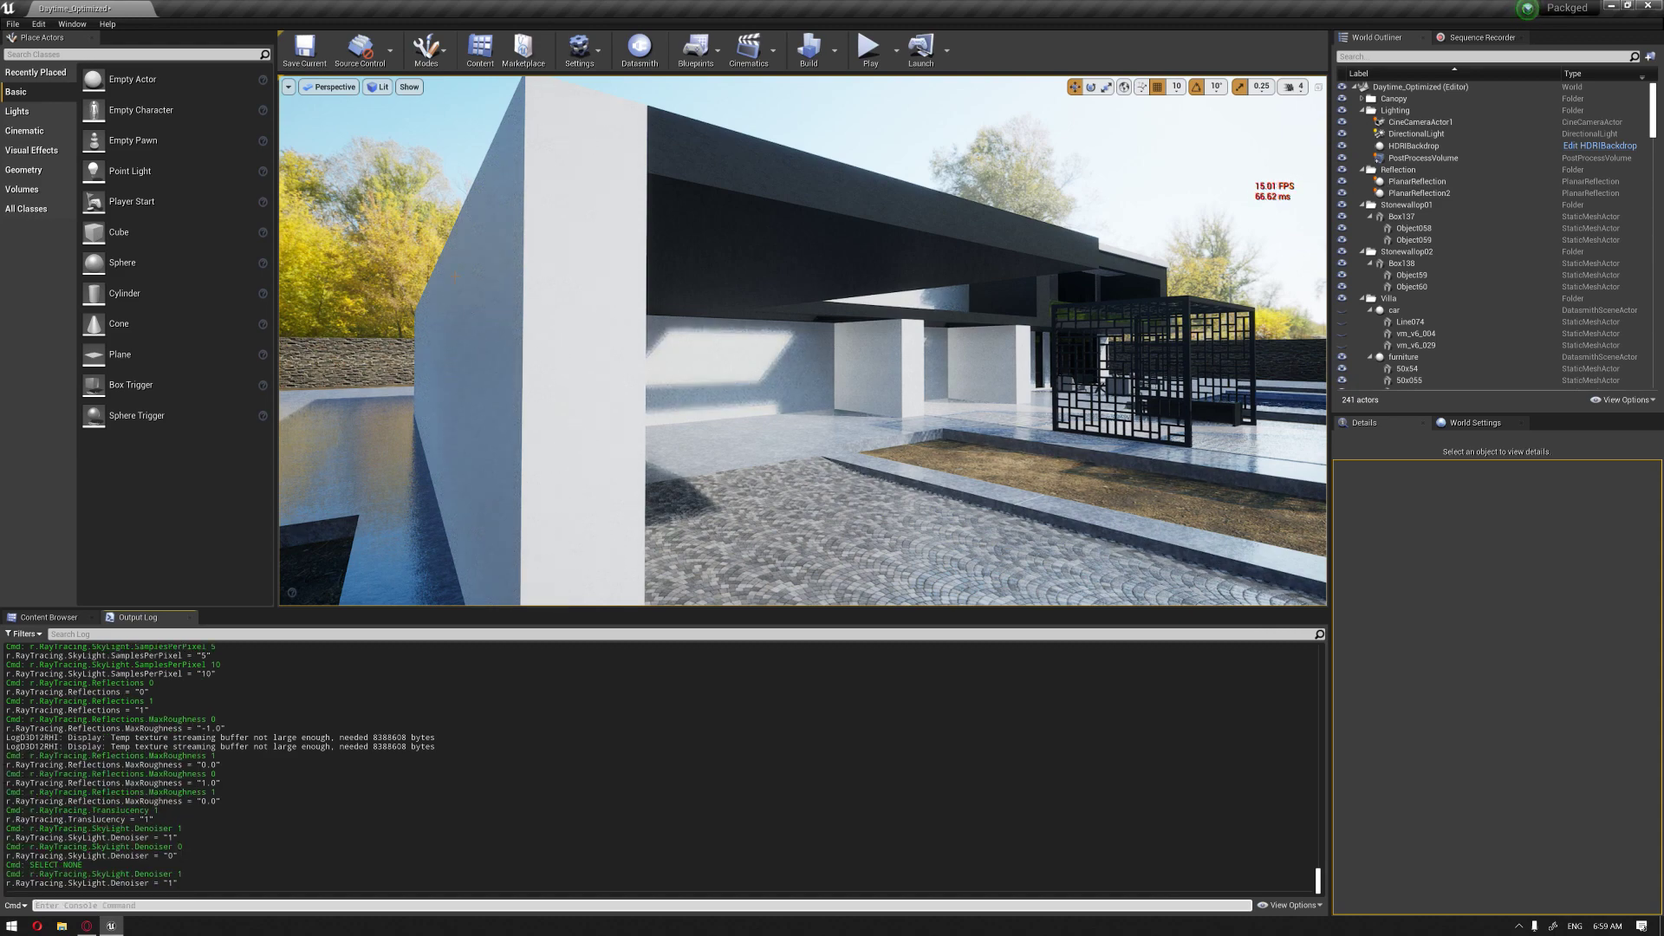
Step: Set the ray-traced global illumination samples to 5 with the console command r.RayTracing.GlobalIllumination.SamplesPerPixel 5
{"action": "key", "text": "s"}
{"action": "mouse_move", "coordinate": [803, 340]}
{"action": "right_mouse_down"}
{"action": "mouse_move", "coordinate": [872, 340]}
{"action": "mouse_move", "coordinate": [803, 356]}
{"action": "mouse_move", "coordinate": [853, 369]}
{"action": "mouse_move", "coordinate": [796, 341]}
{"action": "right_mouse_up"}
{"action": "key", "text": "w"}
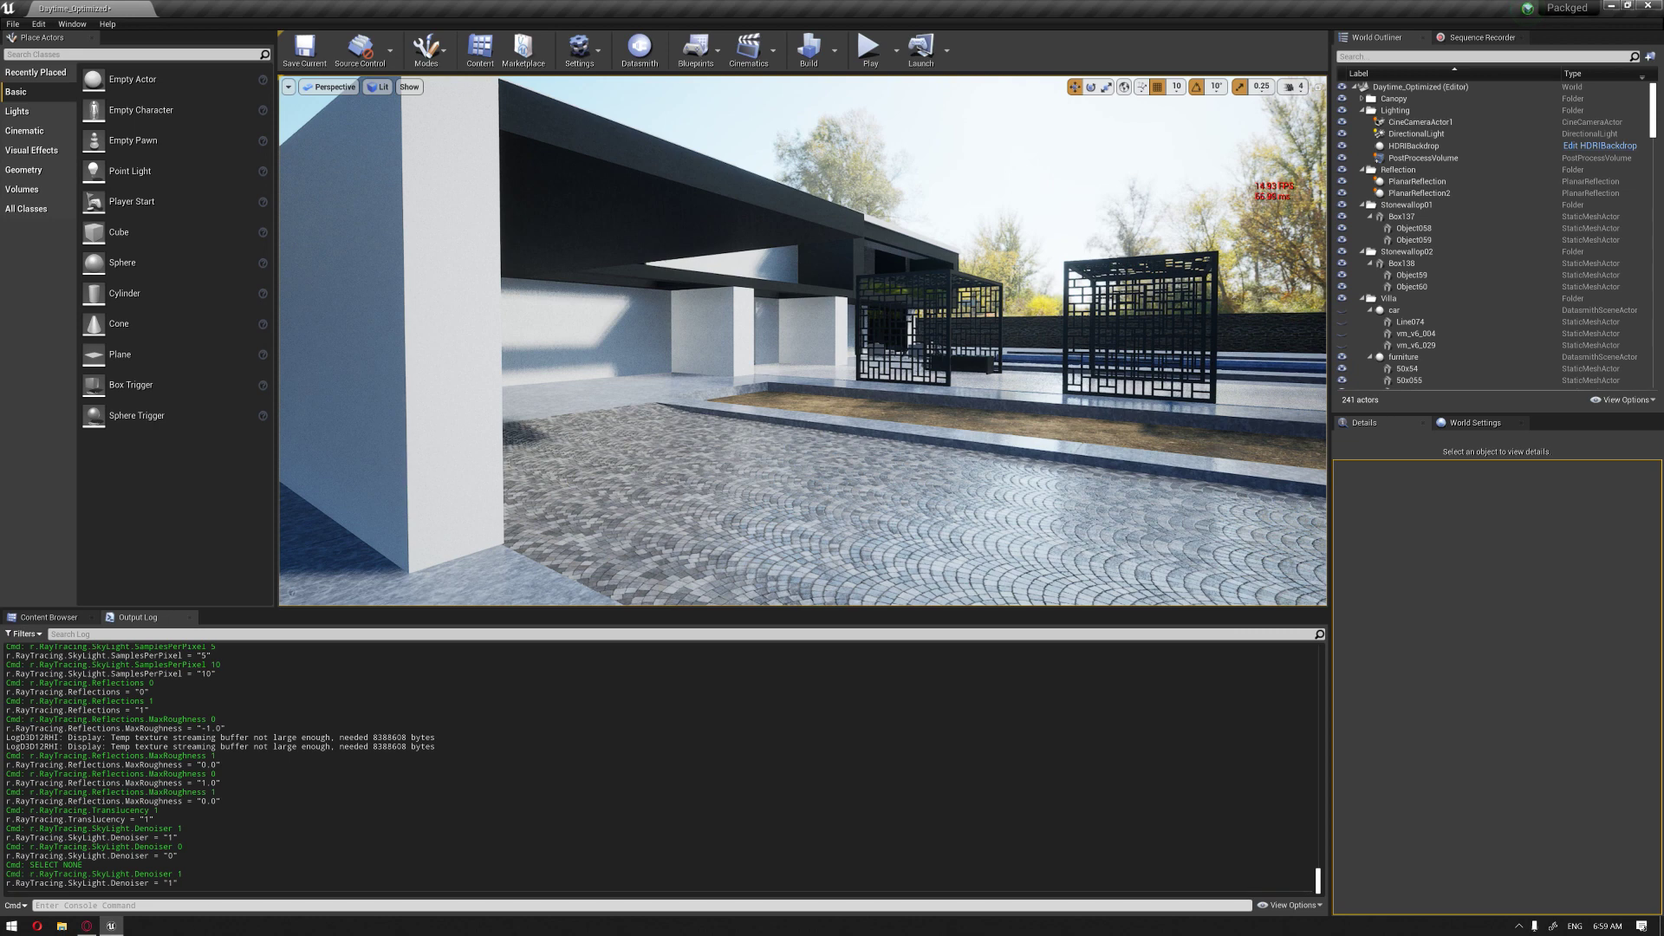
{"action": "left_click", "coordinate": [35, 905]}
{"action": "key", "text": "Up"}
{"action": "key", "text": "BackSpace"}
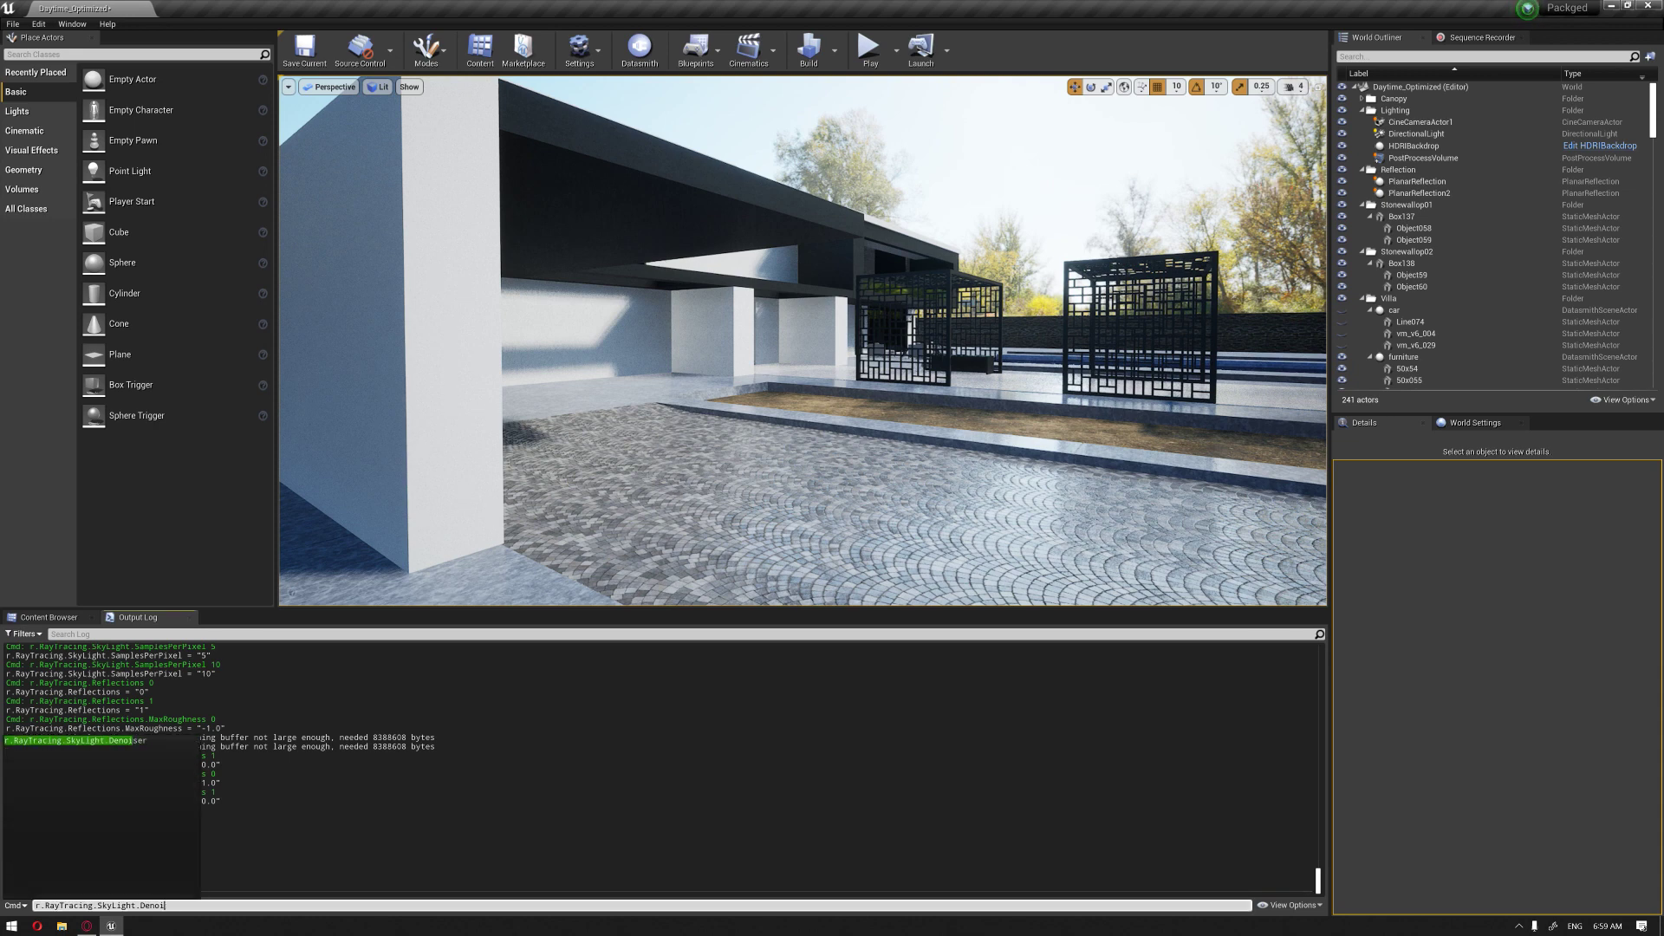
{"action": "key", "text": "BackSpace"}
{"action": "key", "text": "BackSpace"}
{"action": "key", "text": "BackSpace"}
{"action": "key", "text": "BackSpace"}
{"action": "key", "text": "BackSpace"}
{"action": "key", "text": "BackSpace"}
{"action": "key", "text": "BackSpace"}
{"action": "key", "text": "BackSpace"}
{"action": "key", "text": "BackSpace"}
{"action": "key", "text": "BackSpace"}
{"action": "key", "text": "BackSpace"}
{"action": "key", "text": "BackSpace"}
{"action": "key", "text": "BackSpace"}
{"action": "key", "text": "BackSpace"}
{"action": "type", "text": "glo"}
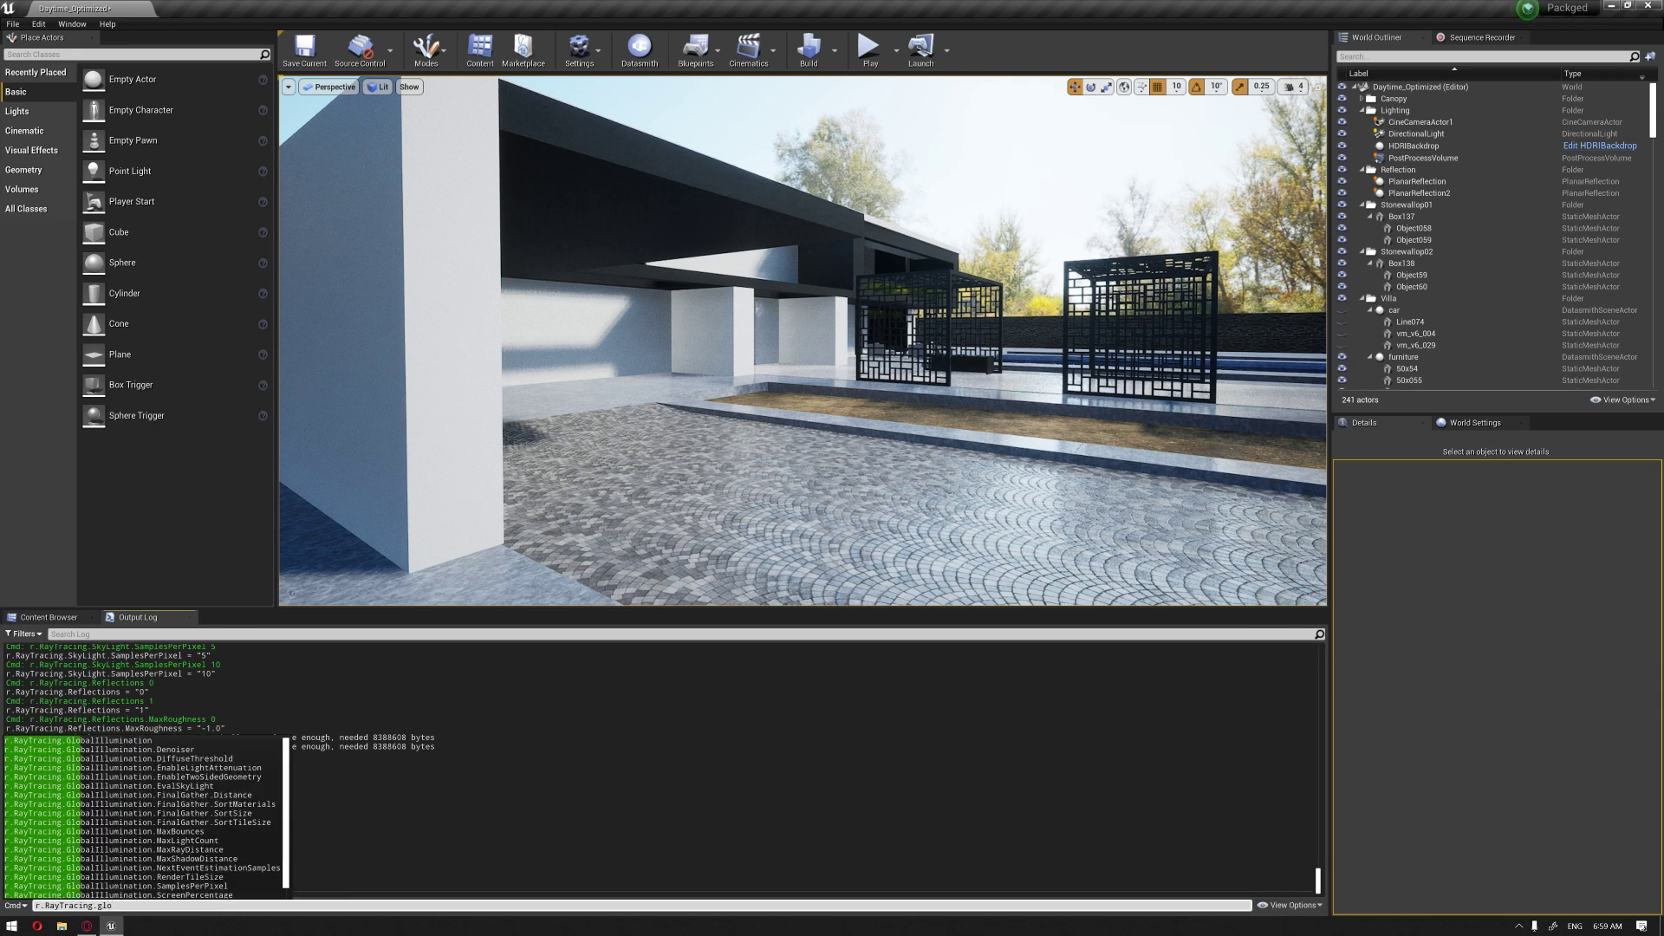
{"action": "key", "text": "Down"}
{"action": "key", "text": "Down"}
{"action": "key", "text": "Down"}
{"action": "key", "text": "Down"}
{"action": "key", "text": "Down"}
{"action": "key", "text": "Down"}
{"action": "key", "text": "Down"}
{"action": "key", "text": "Down"}
{"action": "key", "text": "Down"}
{"action": "key", "text": "Down"}
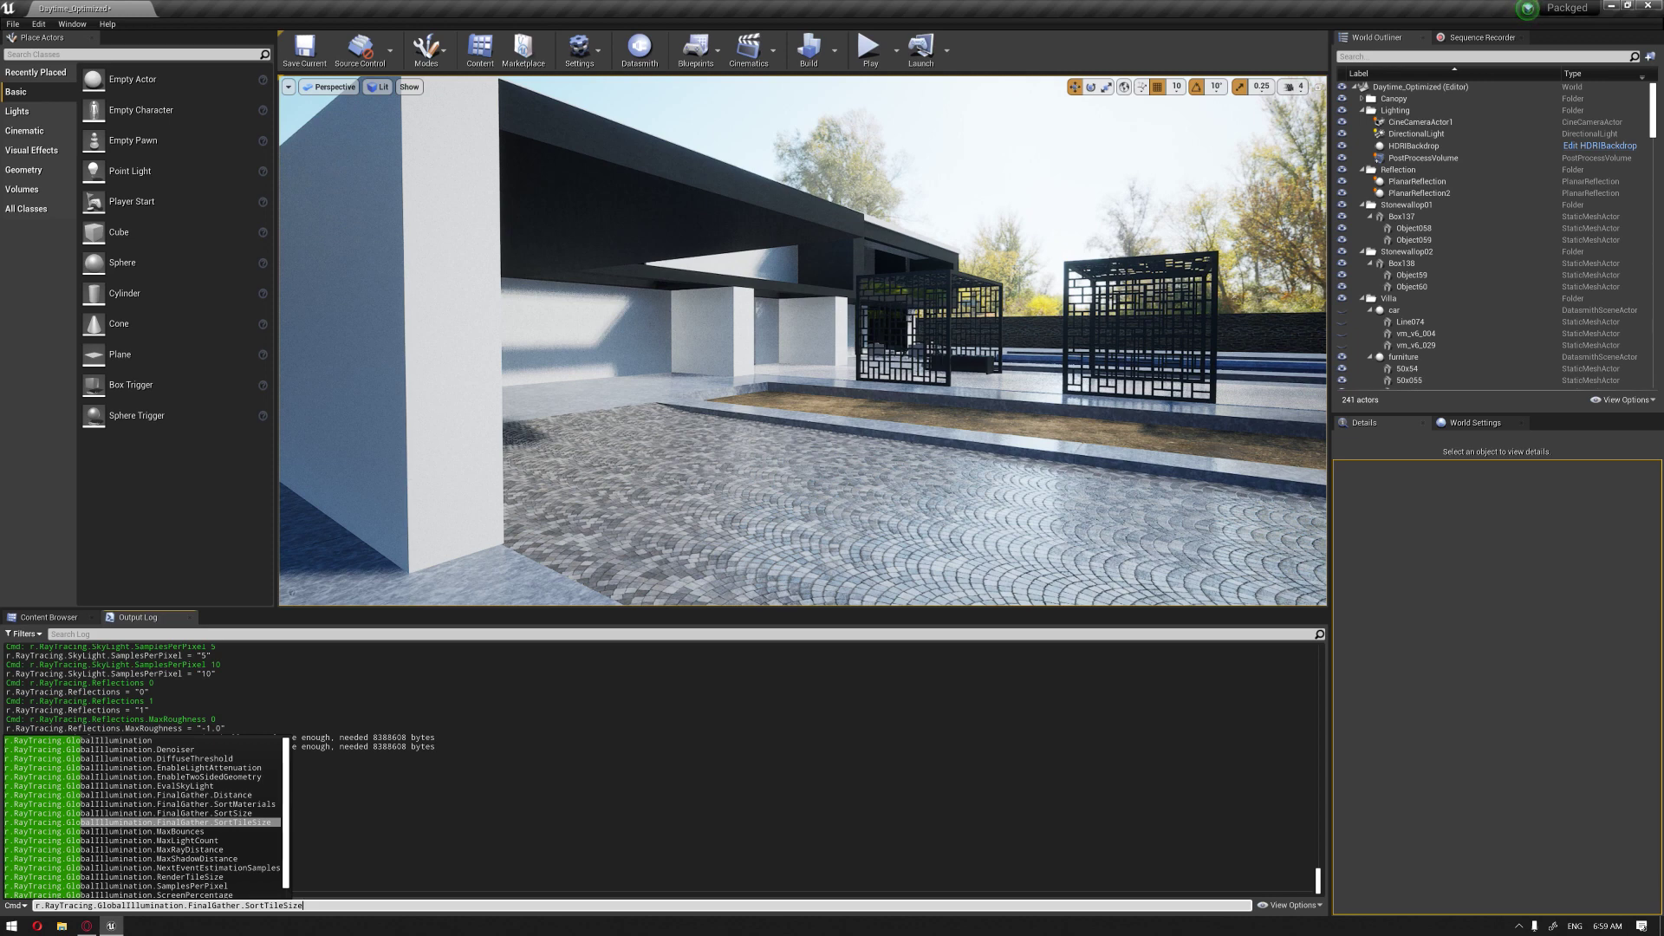
{"action": "key", "text": "Down"}
{"action": "key", "text": "Down"}
{"action": "key", "text": "Down"}
{"action": "key", "text": "Down"}
{"action": "key", "text": "Down"}
{"action": "key", "text": "Down"}
{"action": "key", "text": "Down"}
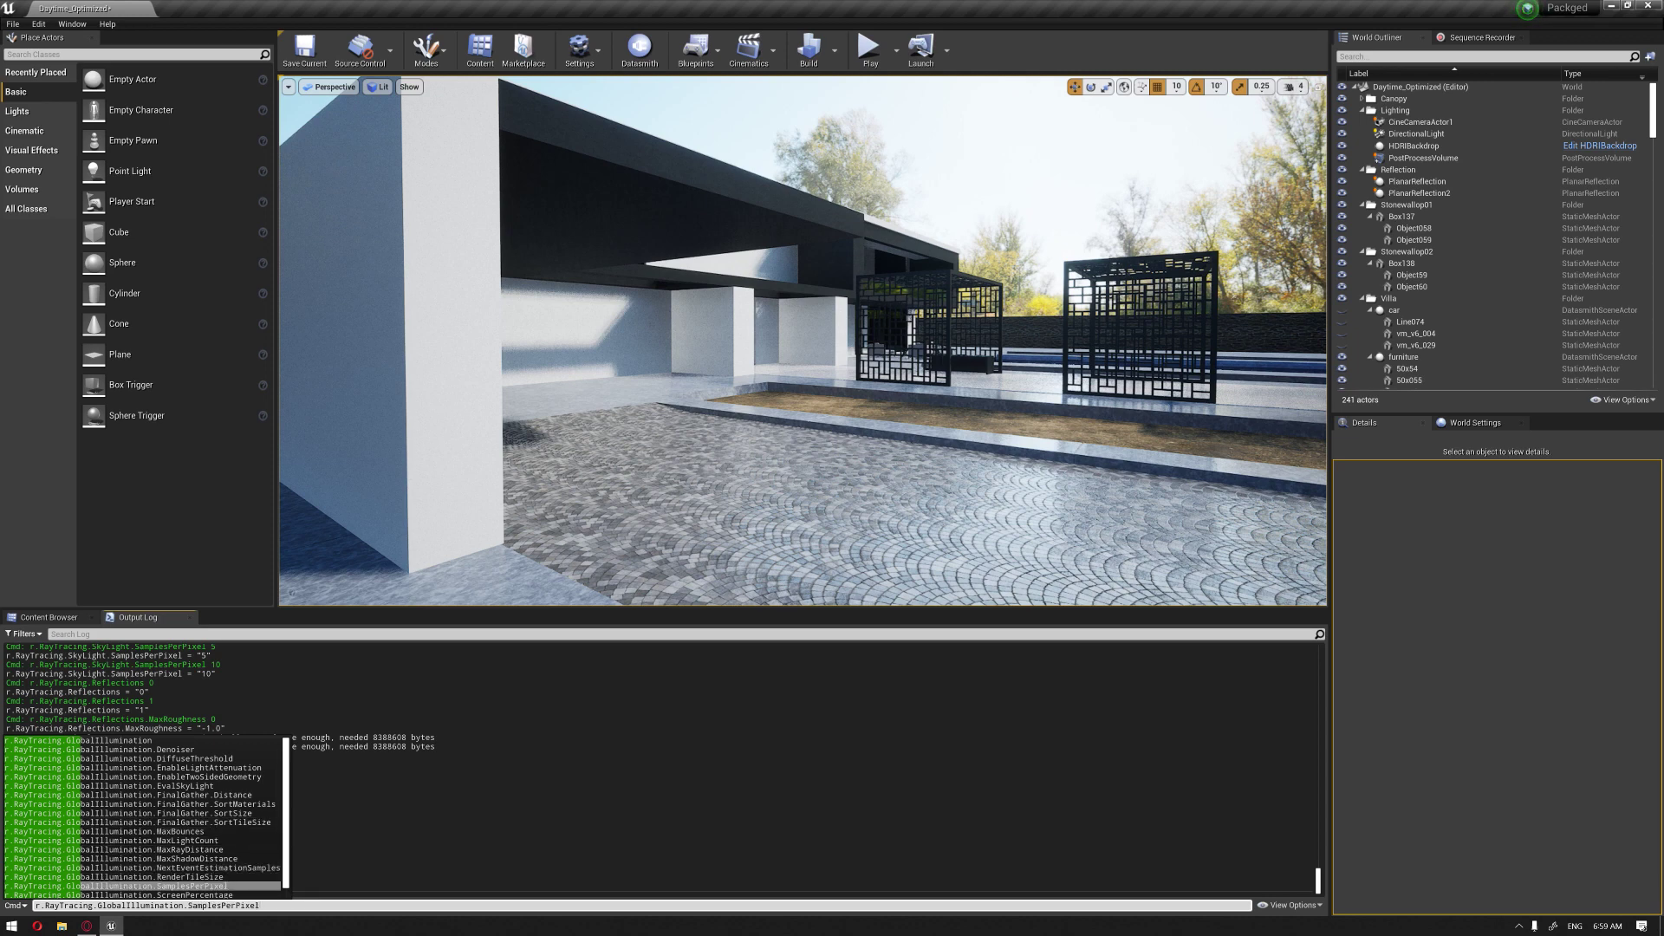
{"action": "type", "text": "5"}
{"action": "key", "text": "Return"}
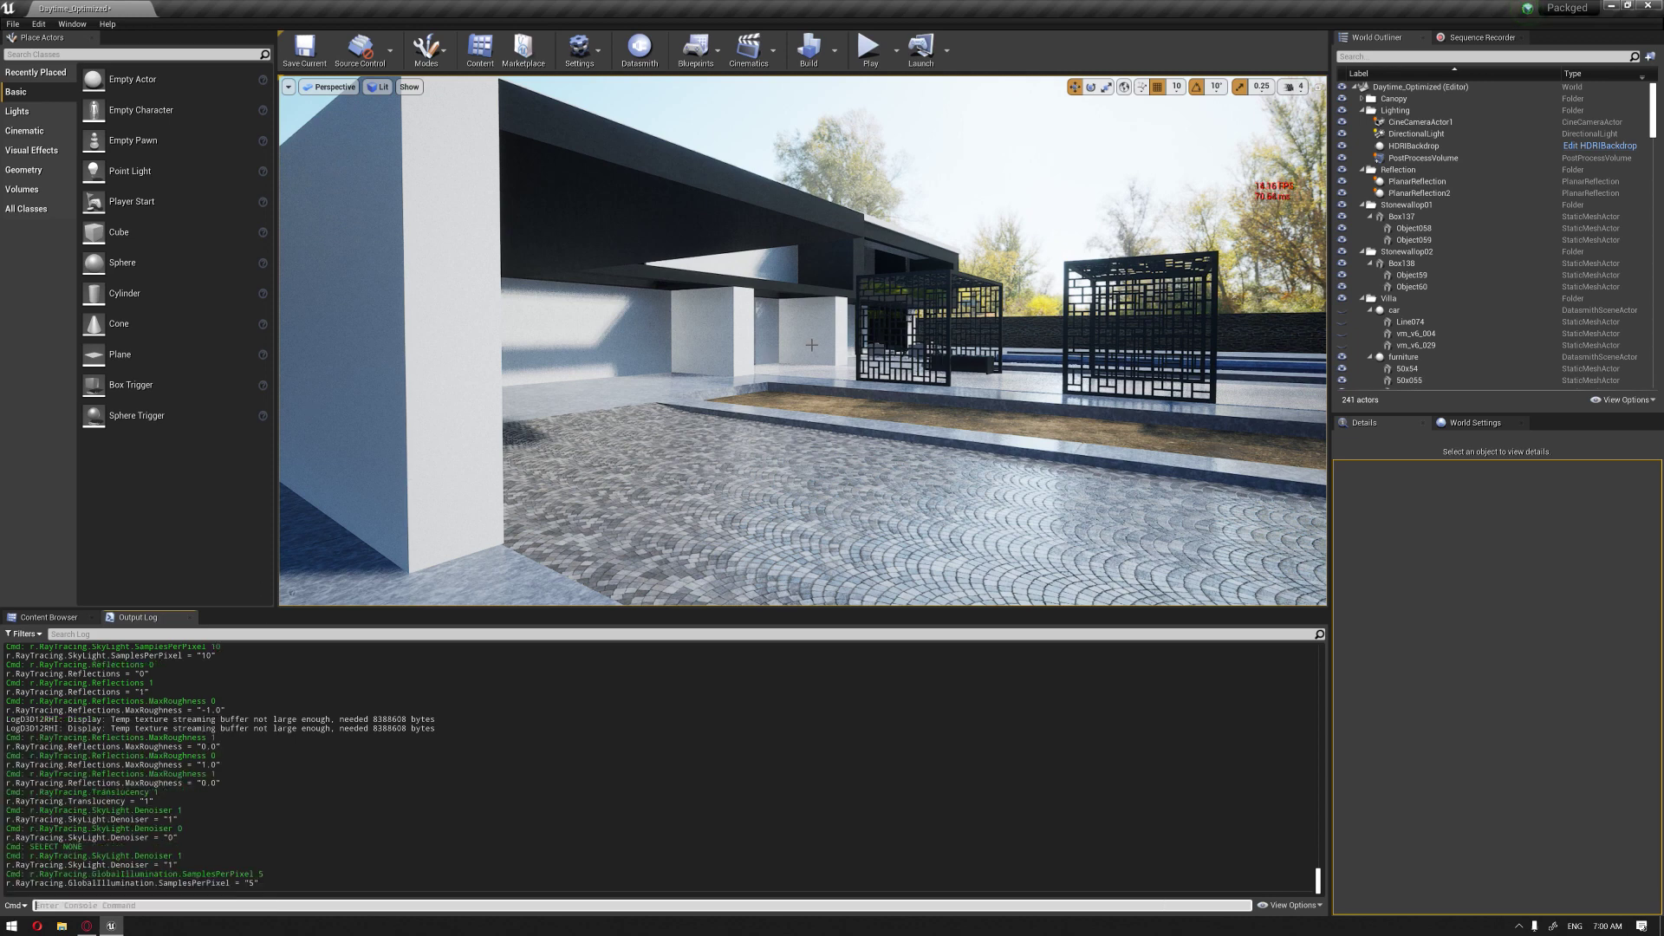
Step: Examine the indirect lighting on the carport walls and paving from several viewpoints, along with the frame rate
{"action": "mouse_move", "coordinate": [863, 377]}
{"action": "left_mouse_down"}
{"action": "mouse_move", "coordinate": [709, 451]}
{"action": "mouse_move", "coordinate": [841, 390]}
{"action": "left_mouse_up"}
{"action": "key", "text": "s"}
{"action": "key", "text": "a"}
{"action": "right_click_drag", "start_coordinate": [841, 390], "coordinate": [851, 390]}
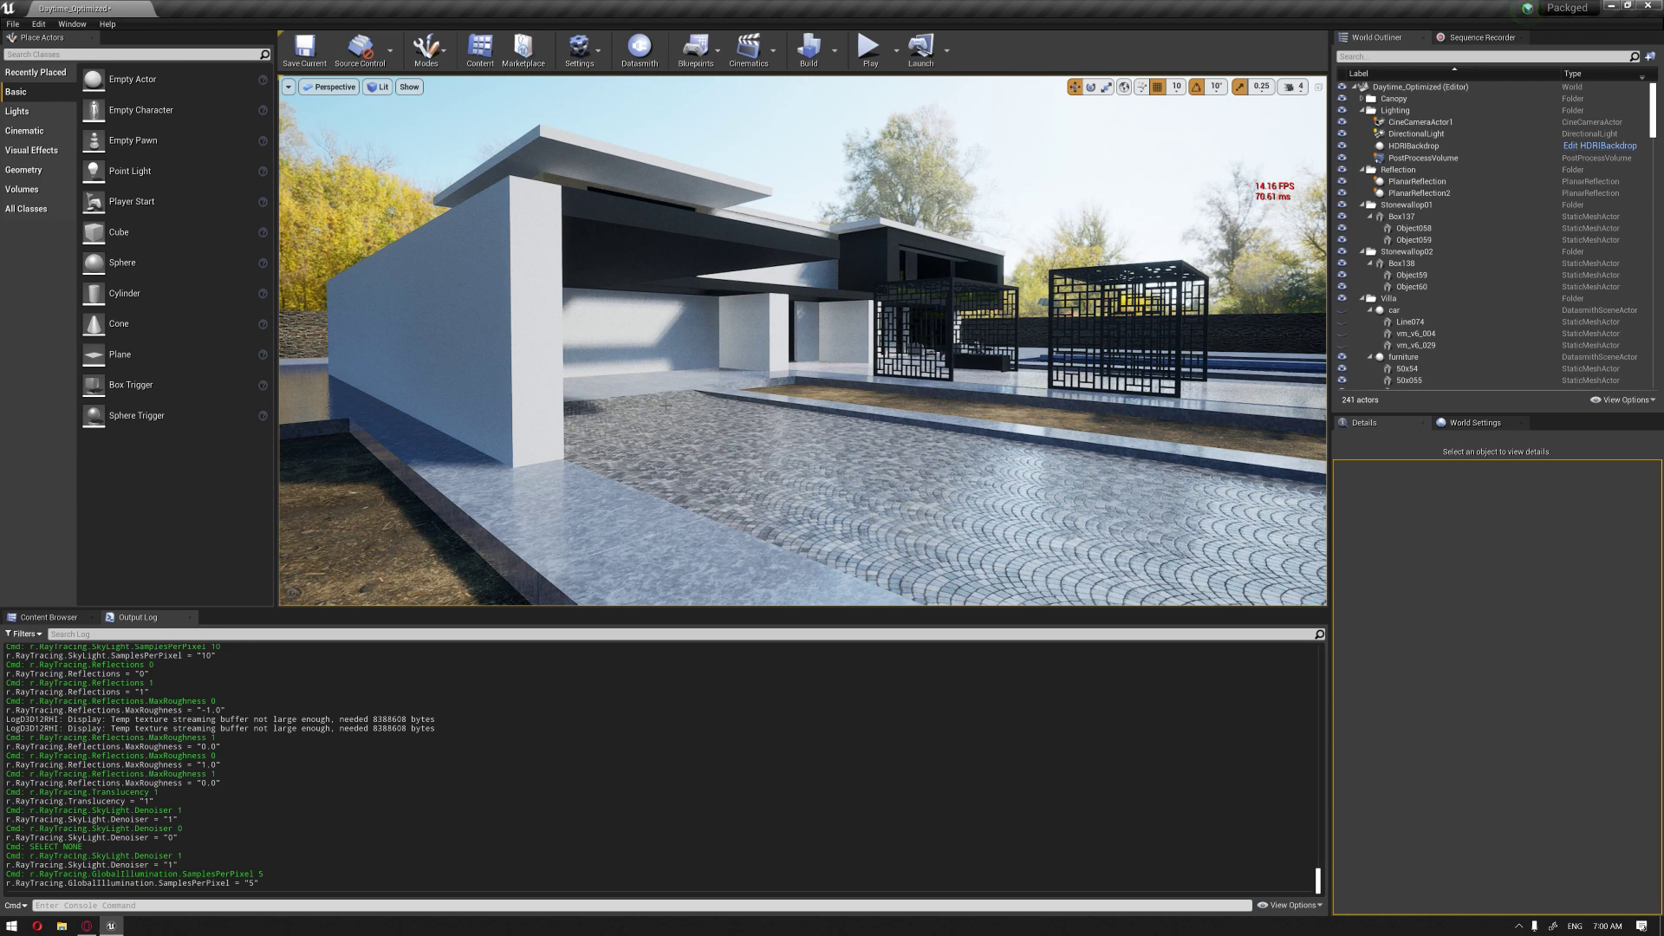
{"action": "right_click_drag", "start_coordinate": [851, 390], "coordinate": [874, 390]}
{"action": "key", "text": "a"}
{"action": "key", "text": "w"}
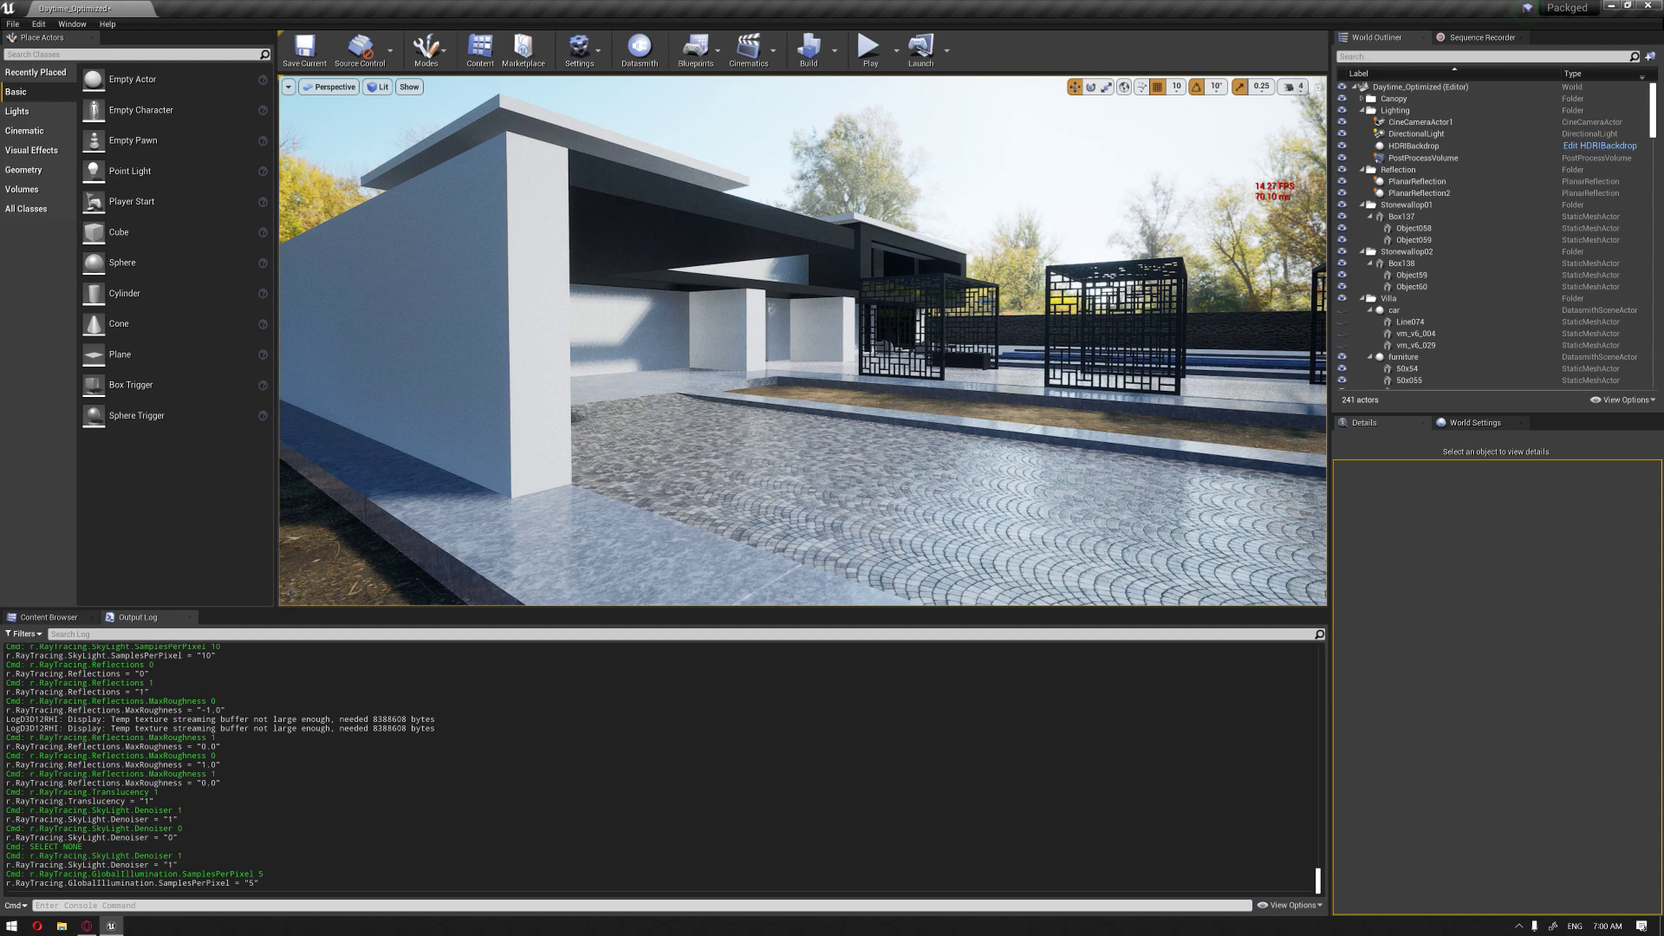
{"action": "key", "text": "s"}
{"action": "key", "text": "d"}
{"action": "right_click_drag", "start_coordinate": [873, 390], "coordinate": [790, 375]}
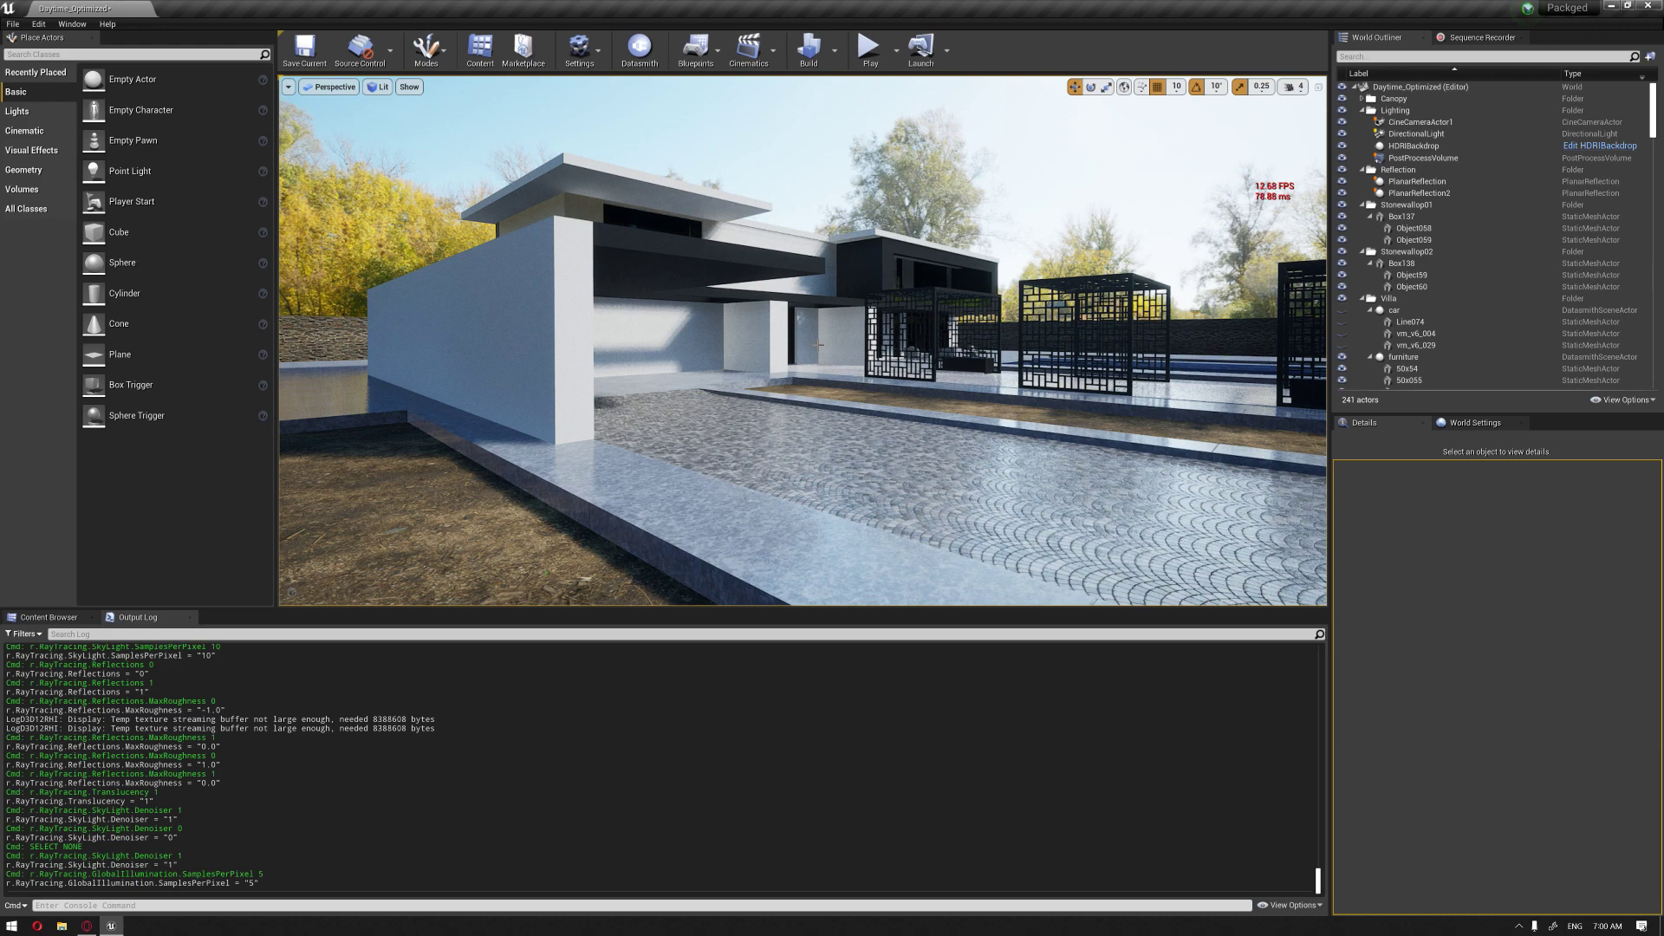
{"action": "right_click_drag", "start_coordinate": [824, 324], "coordinate": [780, 315]}
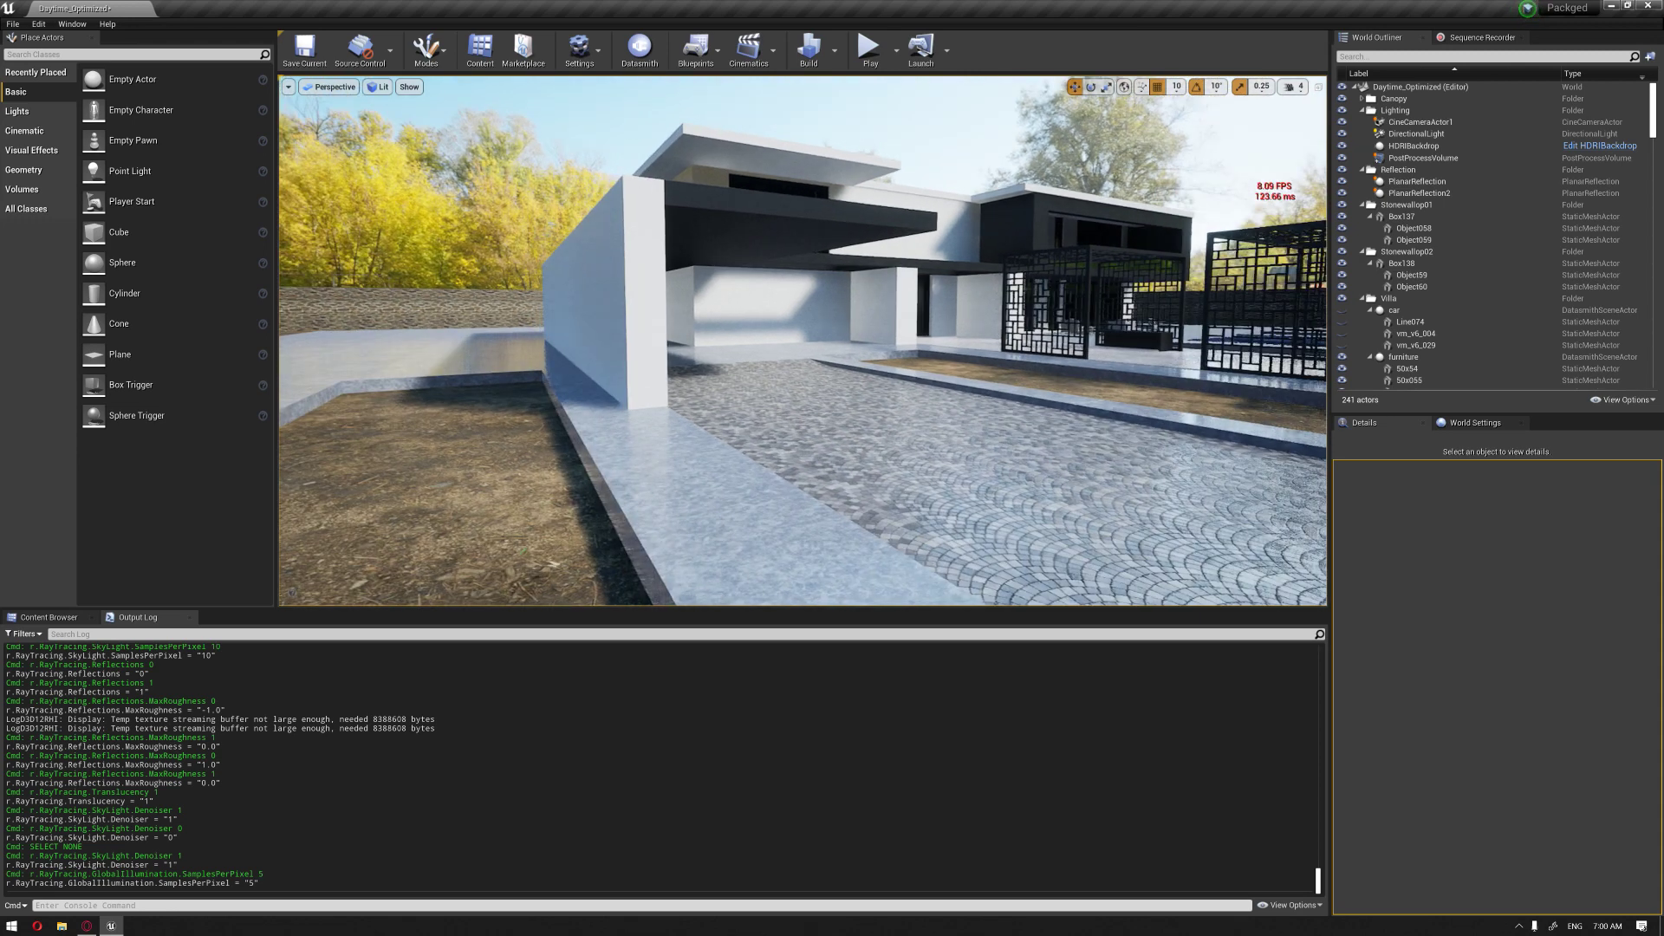
Step: Clear the DirectionalLight's property filter, try an intensity of 50 lux, and set it to 40 lux
{"action": "left_click", "coordinate": [1415, 134]}
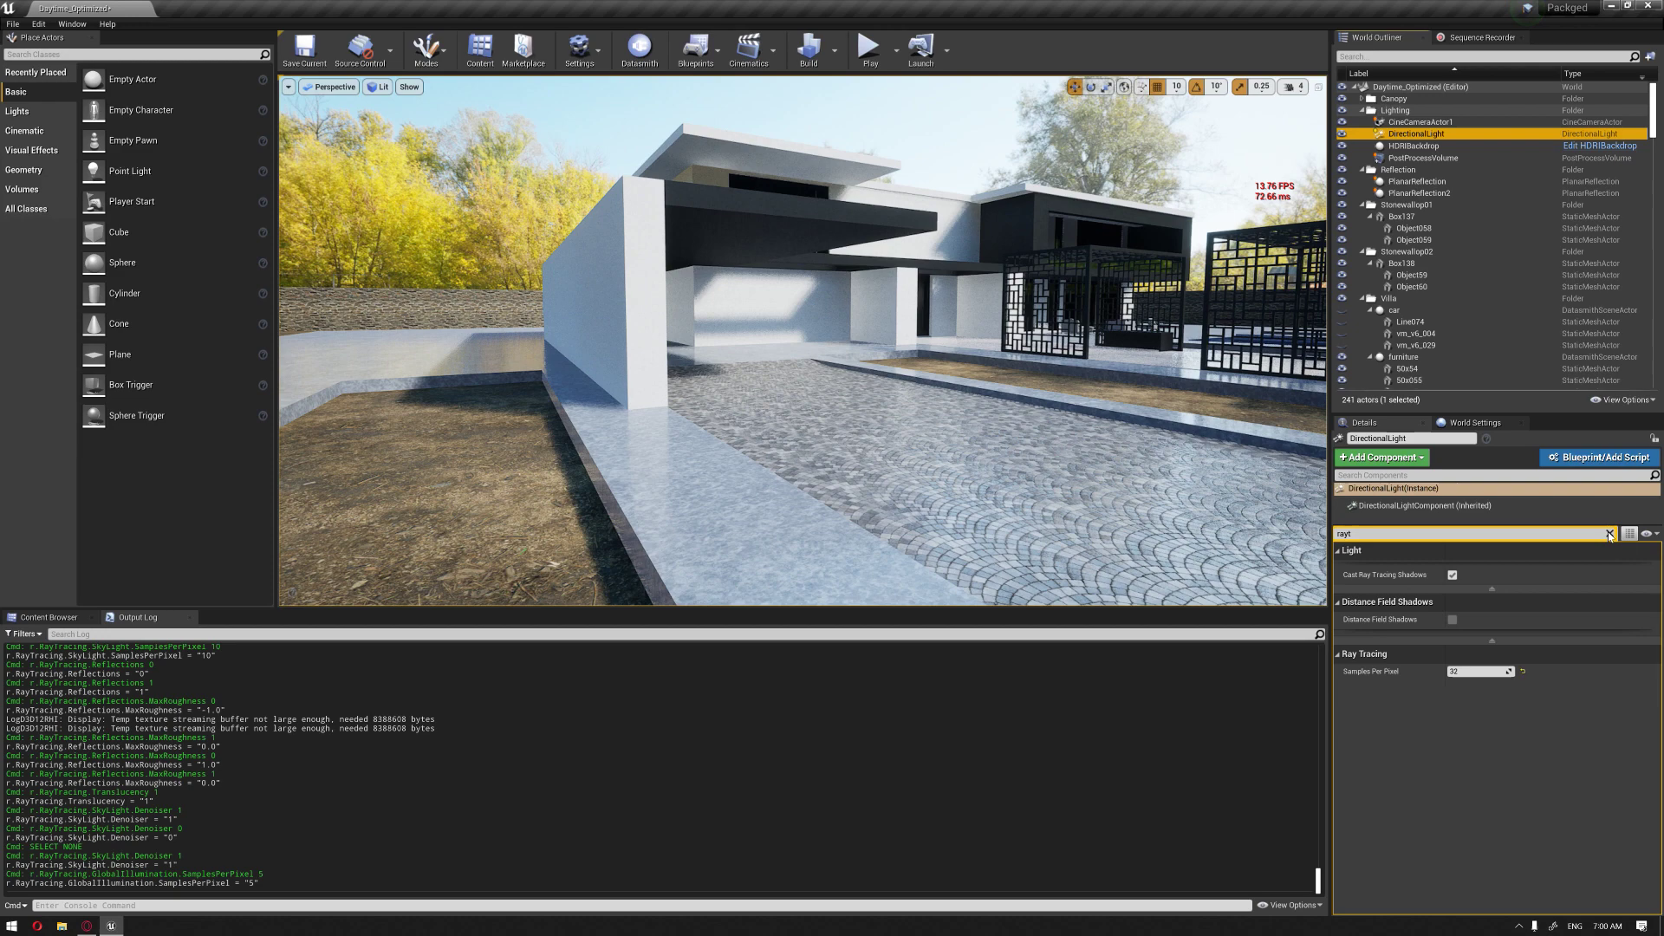
{"action": "left_click", "coordinate": [1478, 671]}
{"action": "left_click", "coordinate": [1609, 534]}
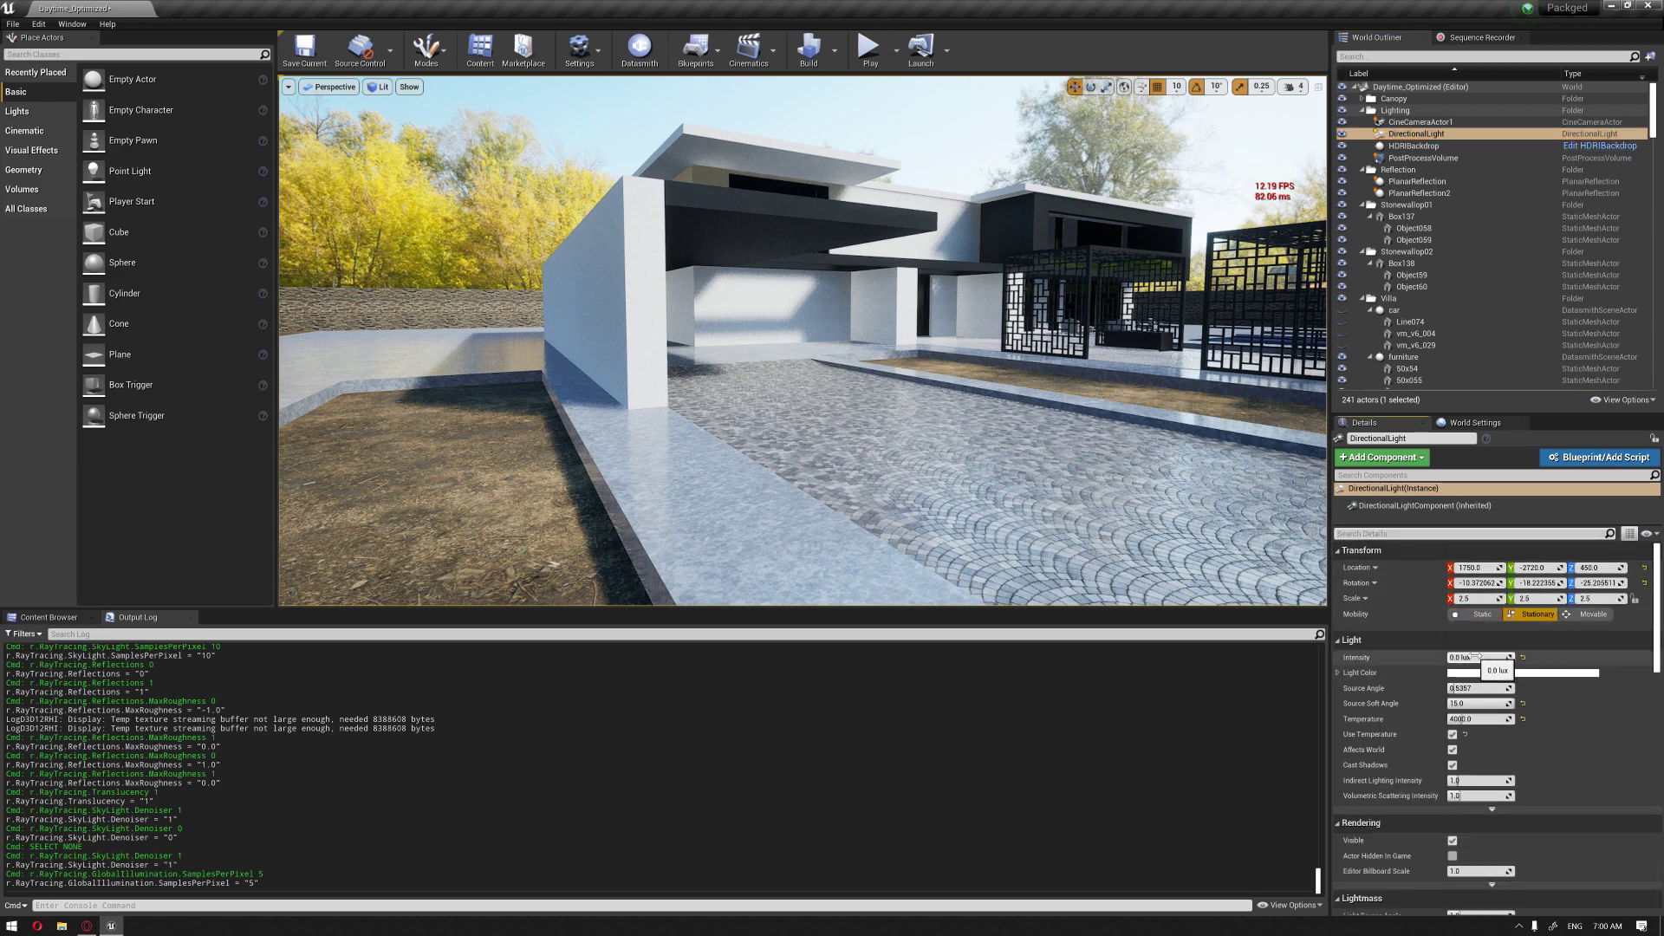
{"action": "left_click", "coordinate": [1478, 658]}
{"action": "type", "text": "50"}
{"action": "key", "text": "Return"}
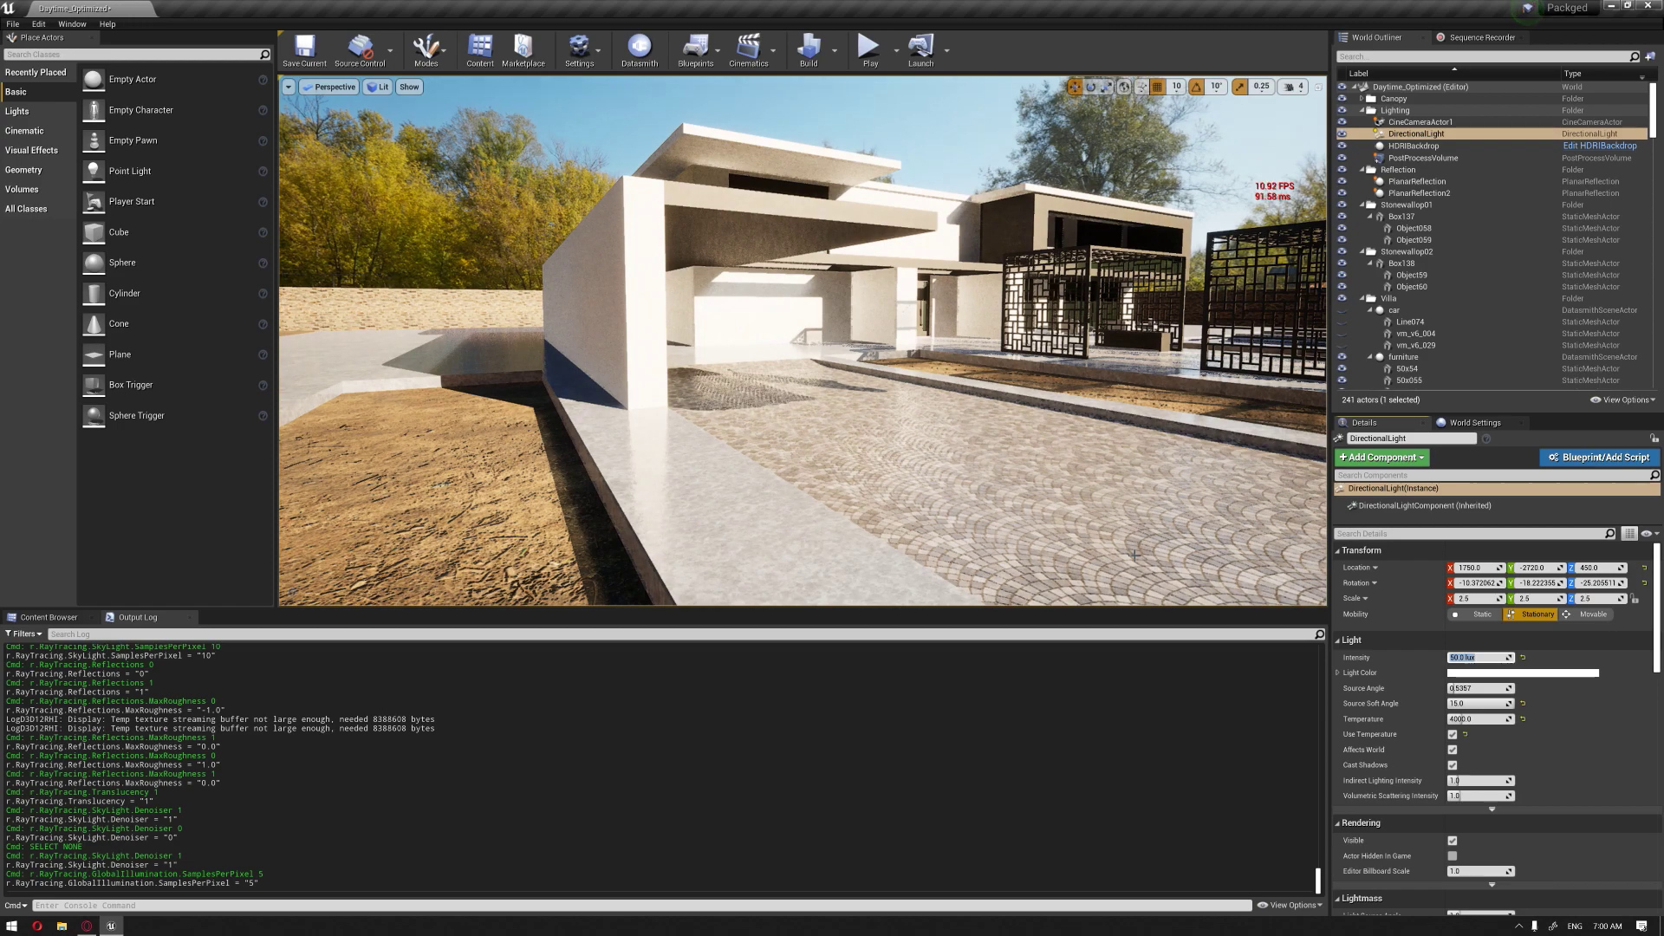
{"action": "type", "text": "40"}
{"action": "key", "text": "Return"}
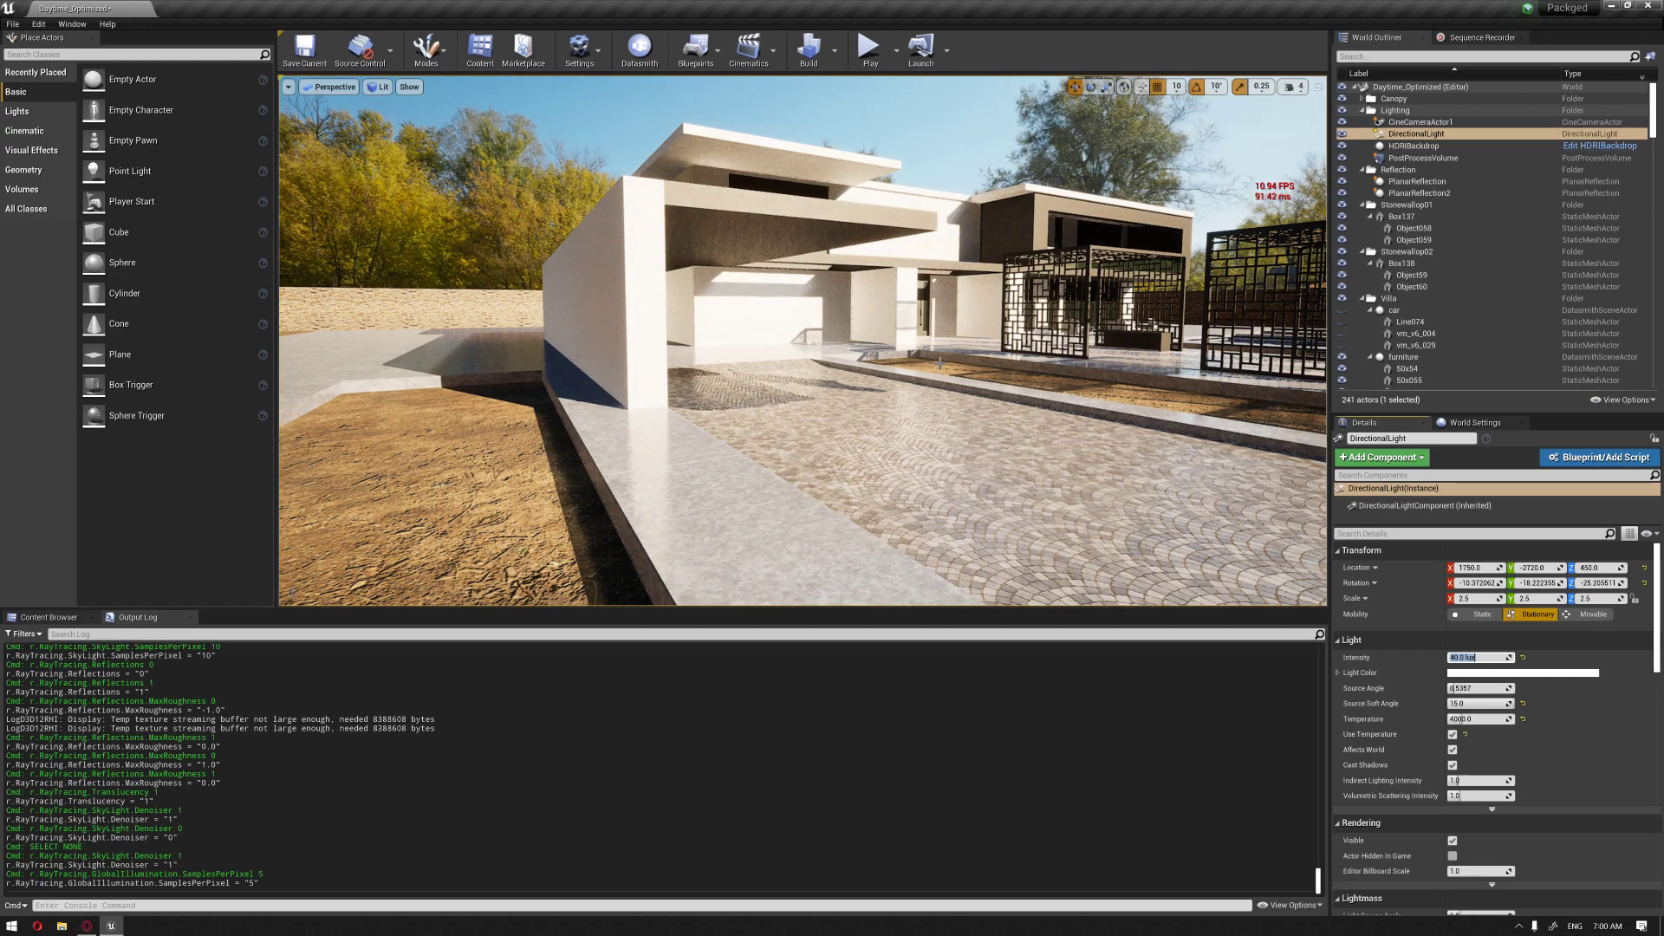
Step: Examine the sunlight and shadows on the pergolas, driveway and villa front from several viewpoints
{"action": "right_click_drag", "start_coordinate": [939, 364], "coordinate": [1321, 337]}
{"action": "key", "text": "w"}
{"action": "key", "text": "s"}
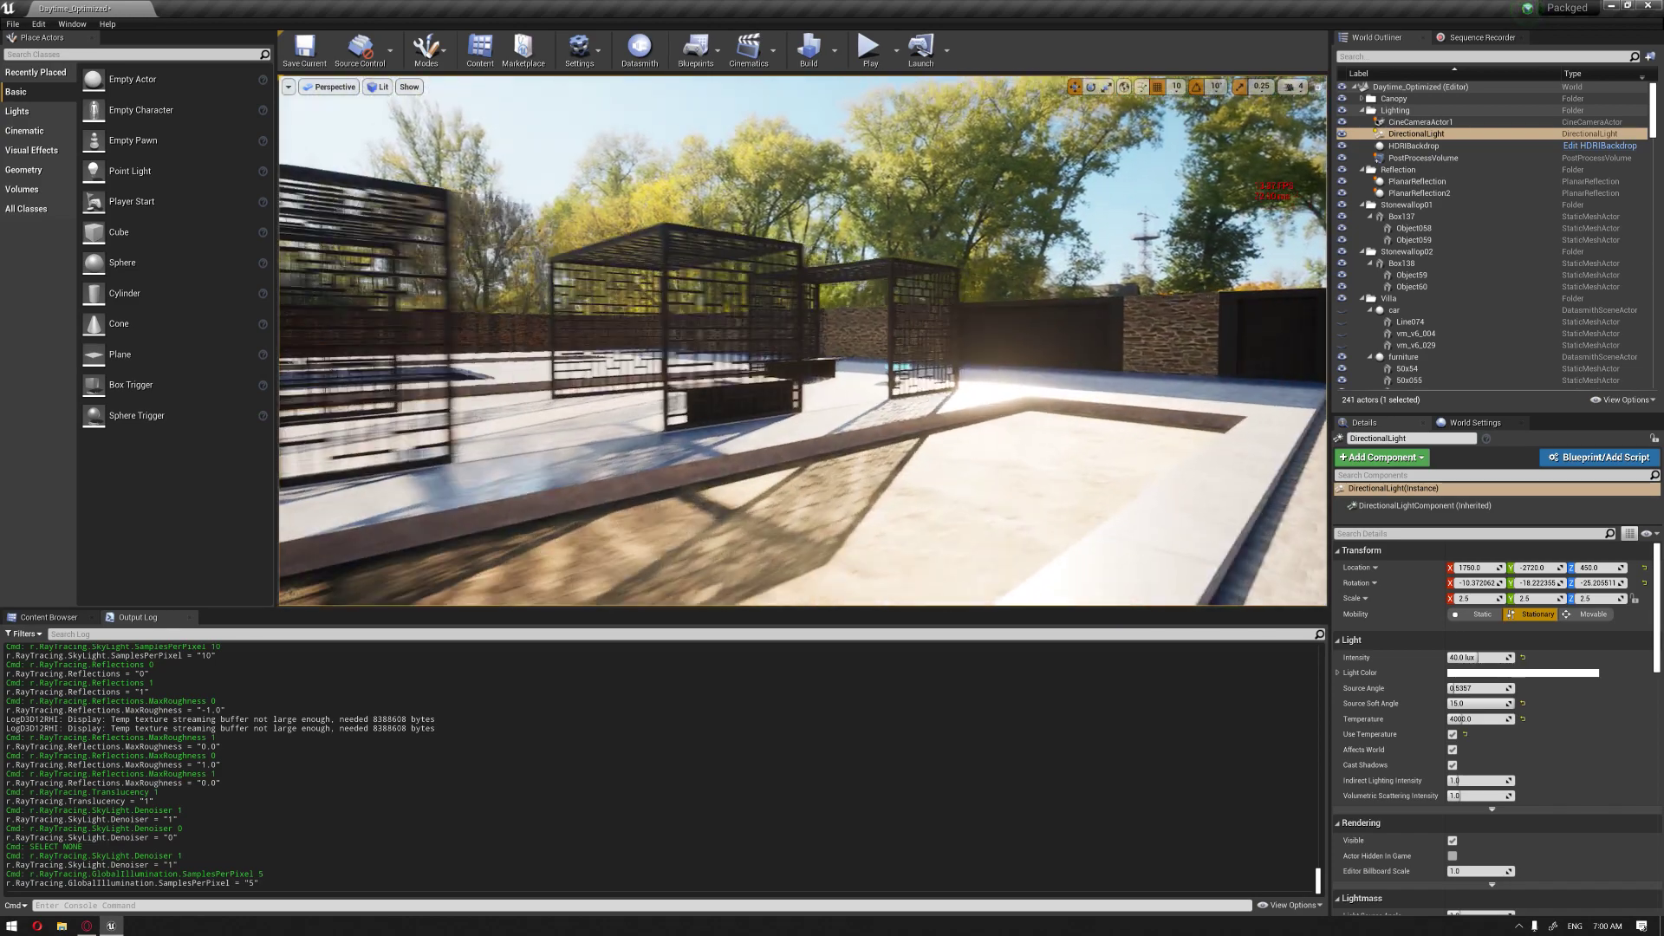
{"action": "right_click_drag", "start_coordinate": [798, 363], "coordinate": [723, 364]}
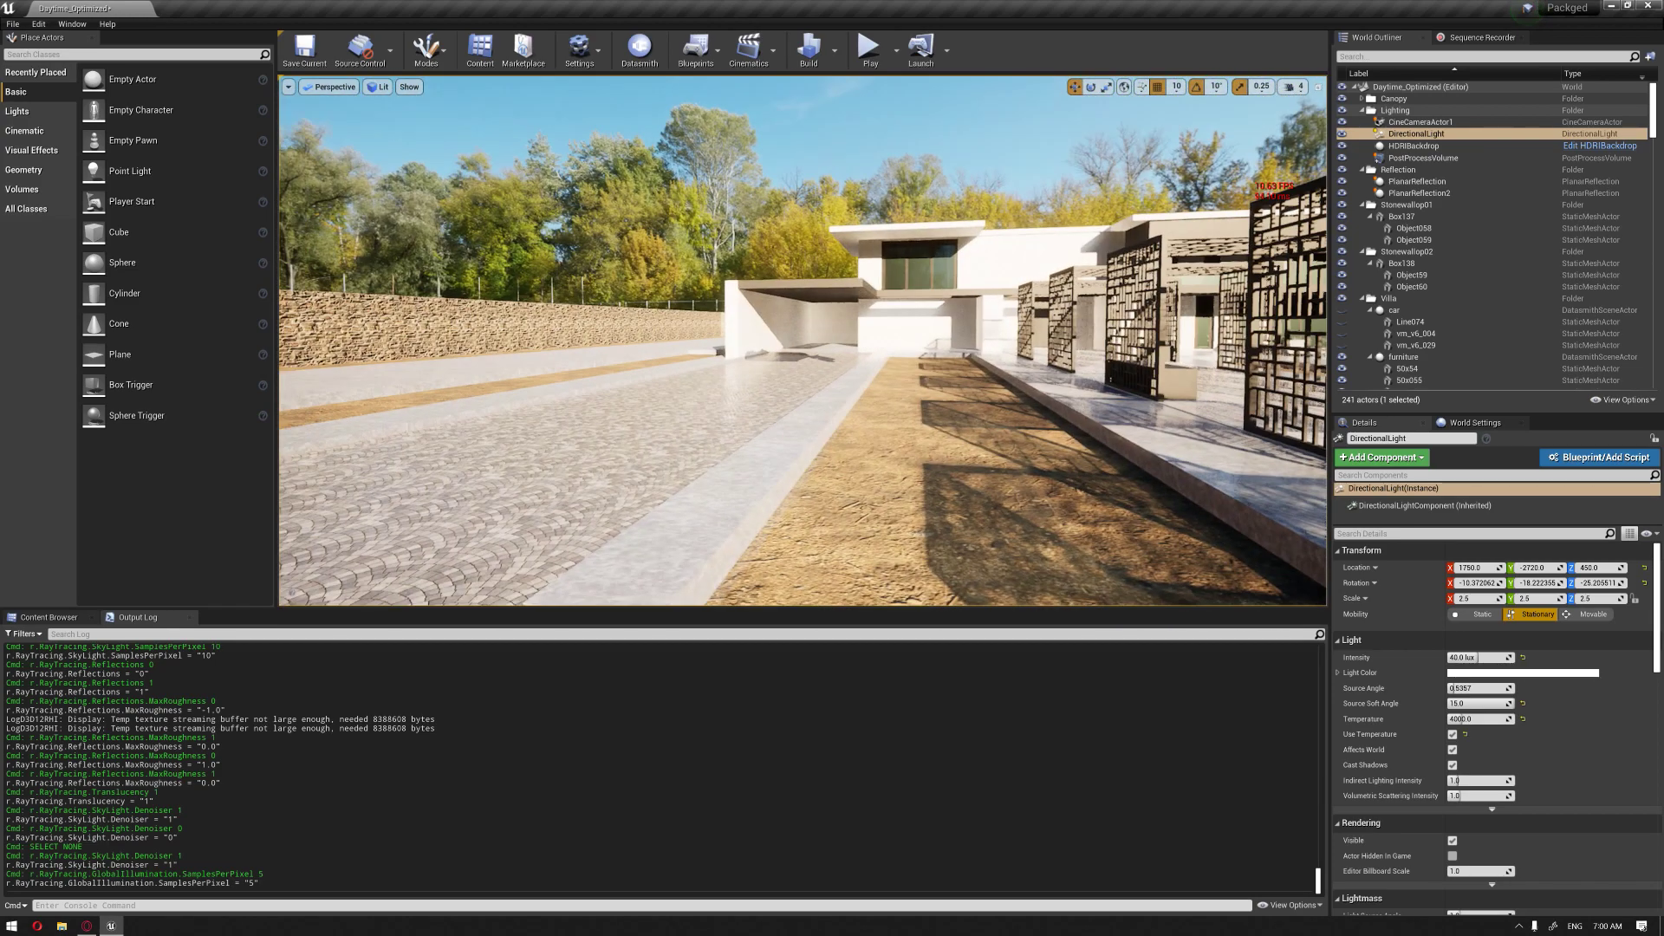
{"action": "key", "text": "s"}
{"action": "right_click_drag", "start_coordinate": [1113, 418], "coordinate": [1225, 448]}
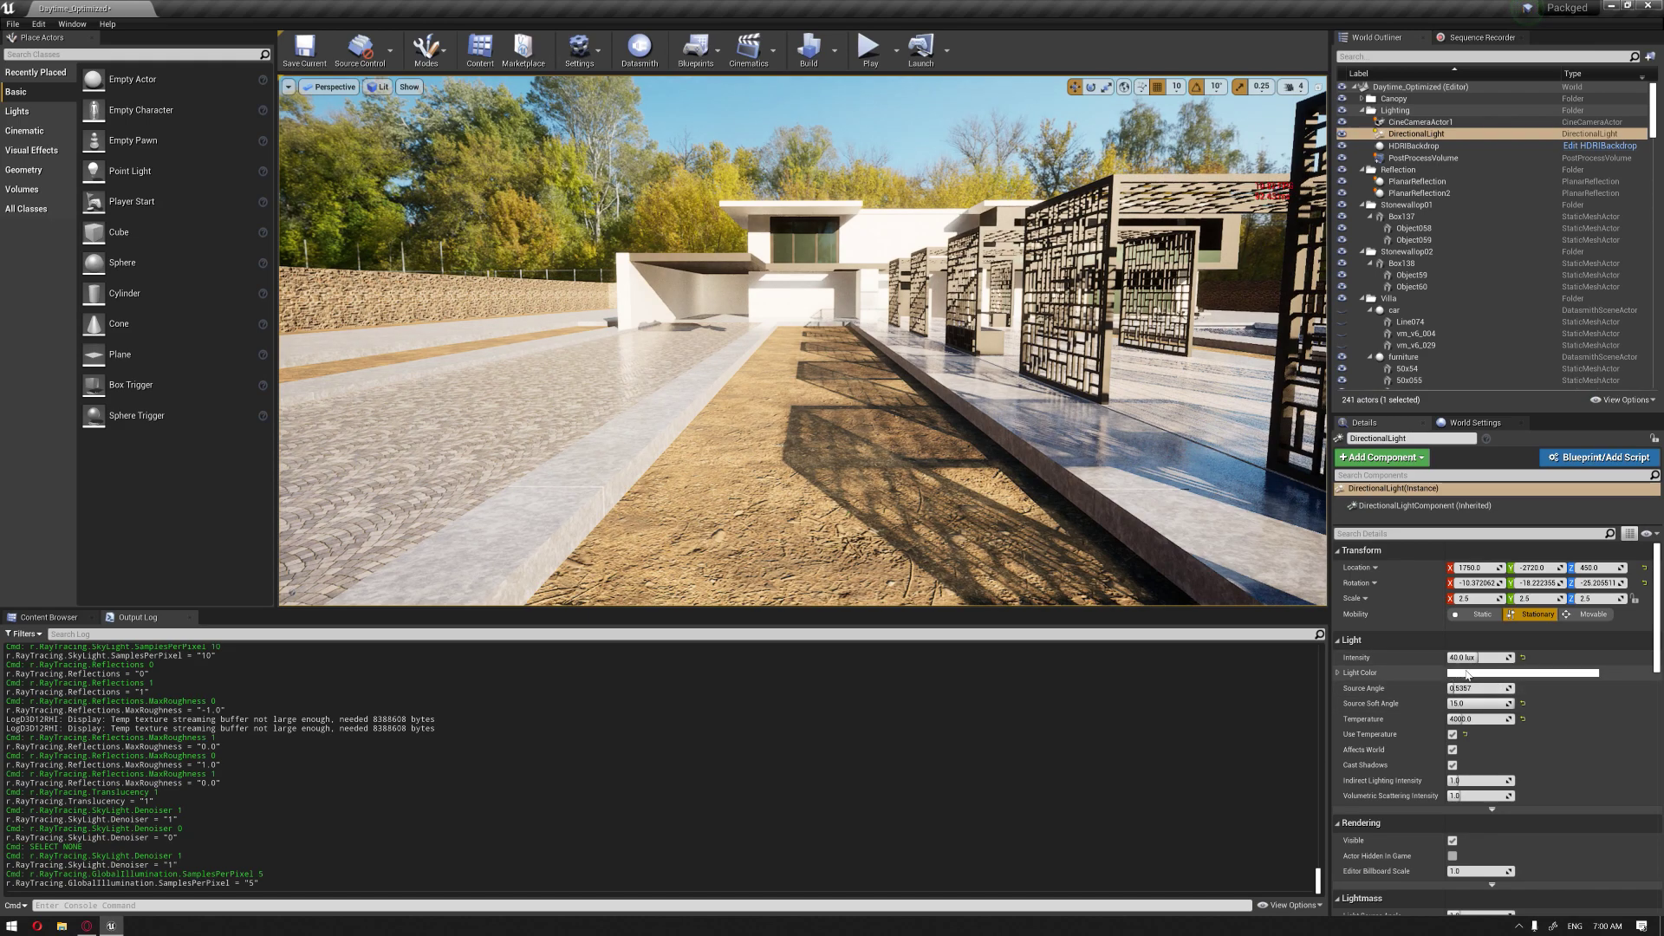
{"action": "right_click_drag", "start_coordinate": [1113, 418], "coordinate": [1222, 418]}
{"action": "key", "text": "a"}
{"action": "key", "text": "a"}
{"action": "right_click_drag", "start_coordinate": [865, 414], "coordinate": [881, 376]}
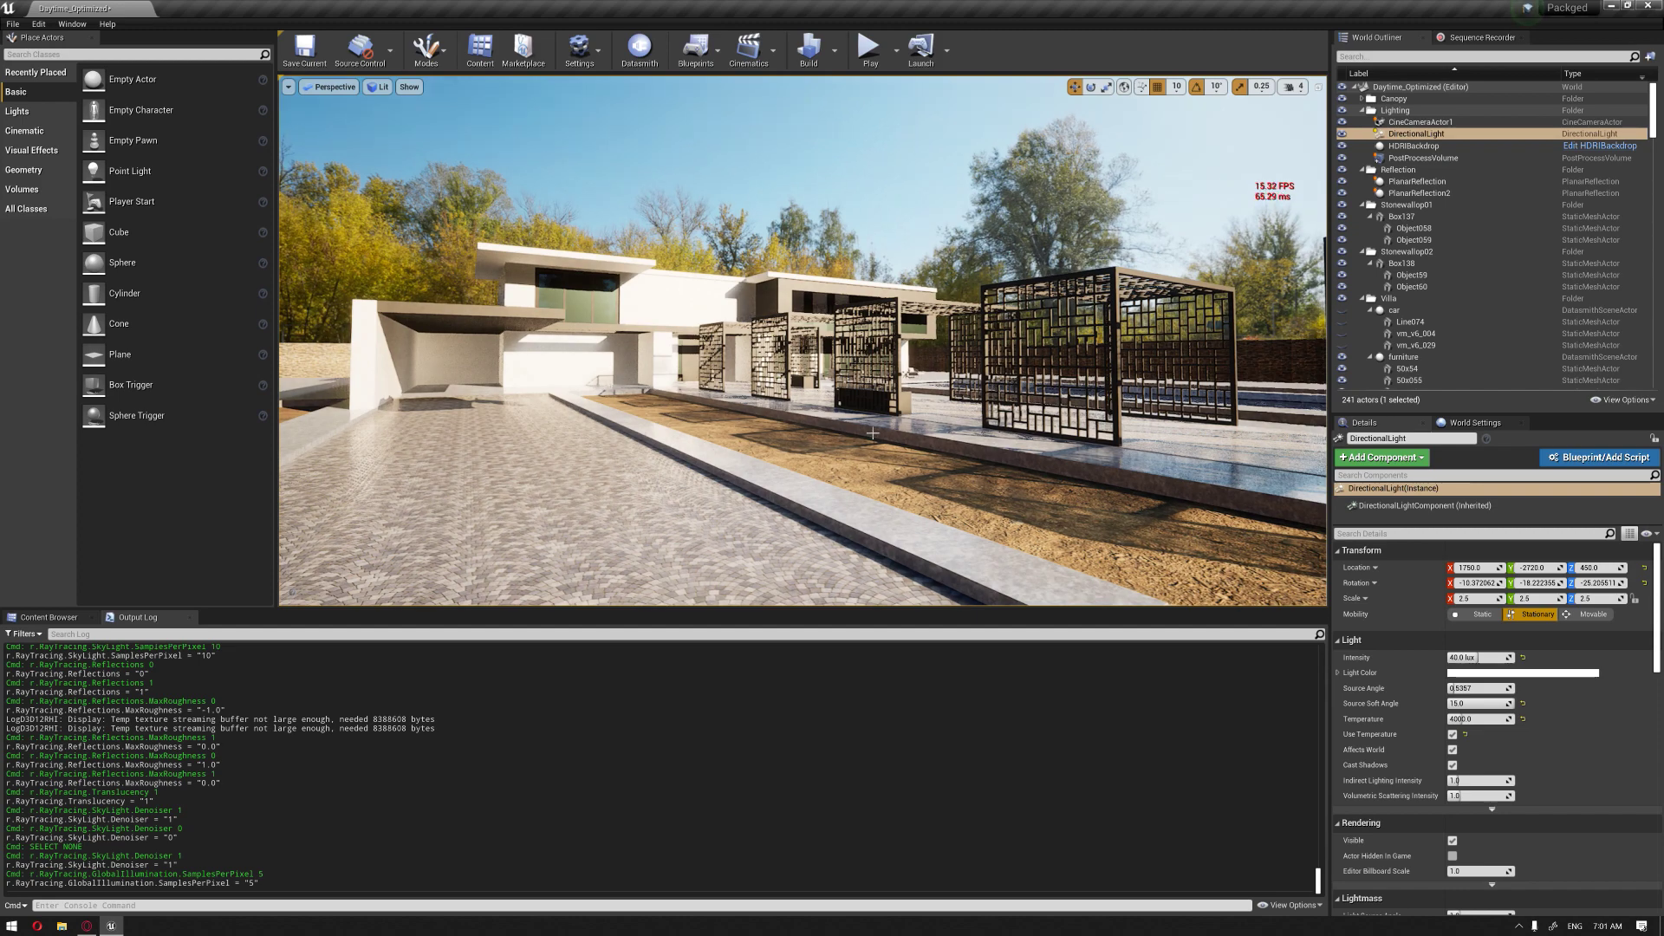
{"action": "key", "text": "a"}
{"action": "right_click_drag", "start_coordinate": [865, 414], "coordinate": [881, 397]}
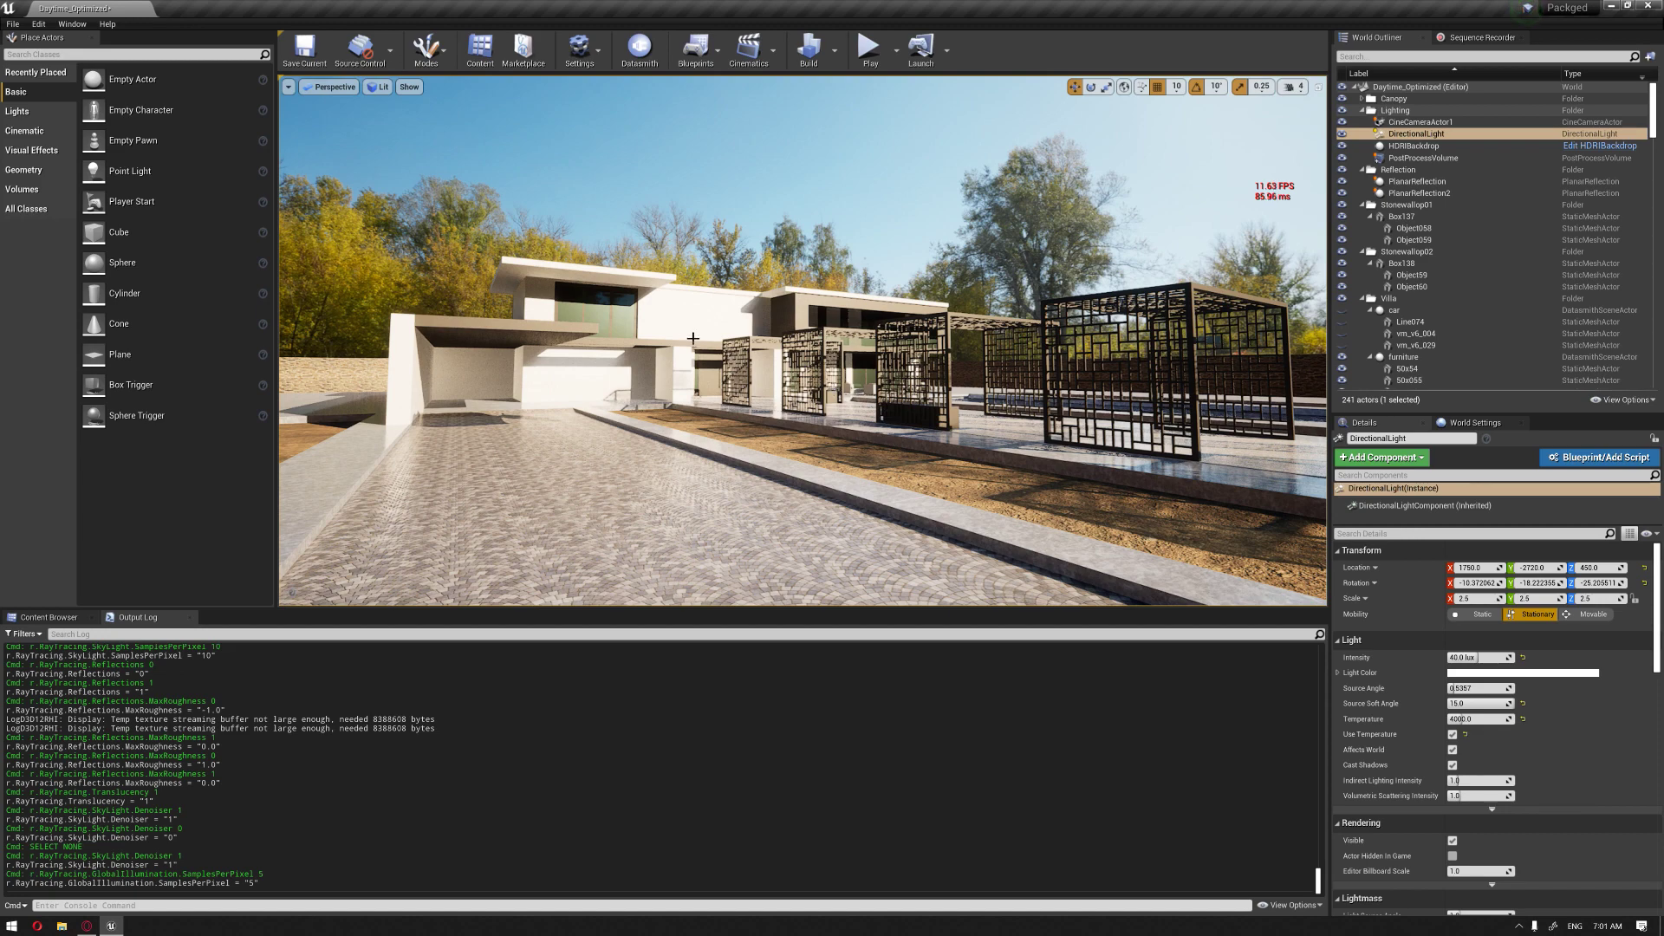
{"action": "right_click_drag", "start_coordinate": [694, 338], "coordinate": [676, 338]}
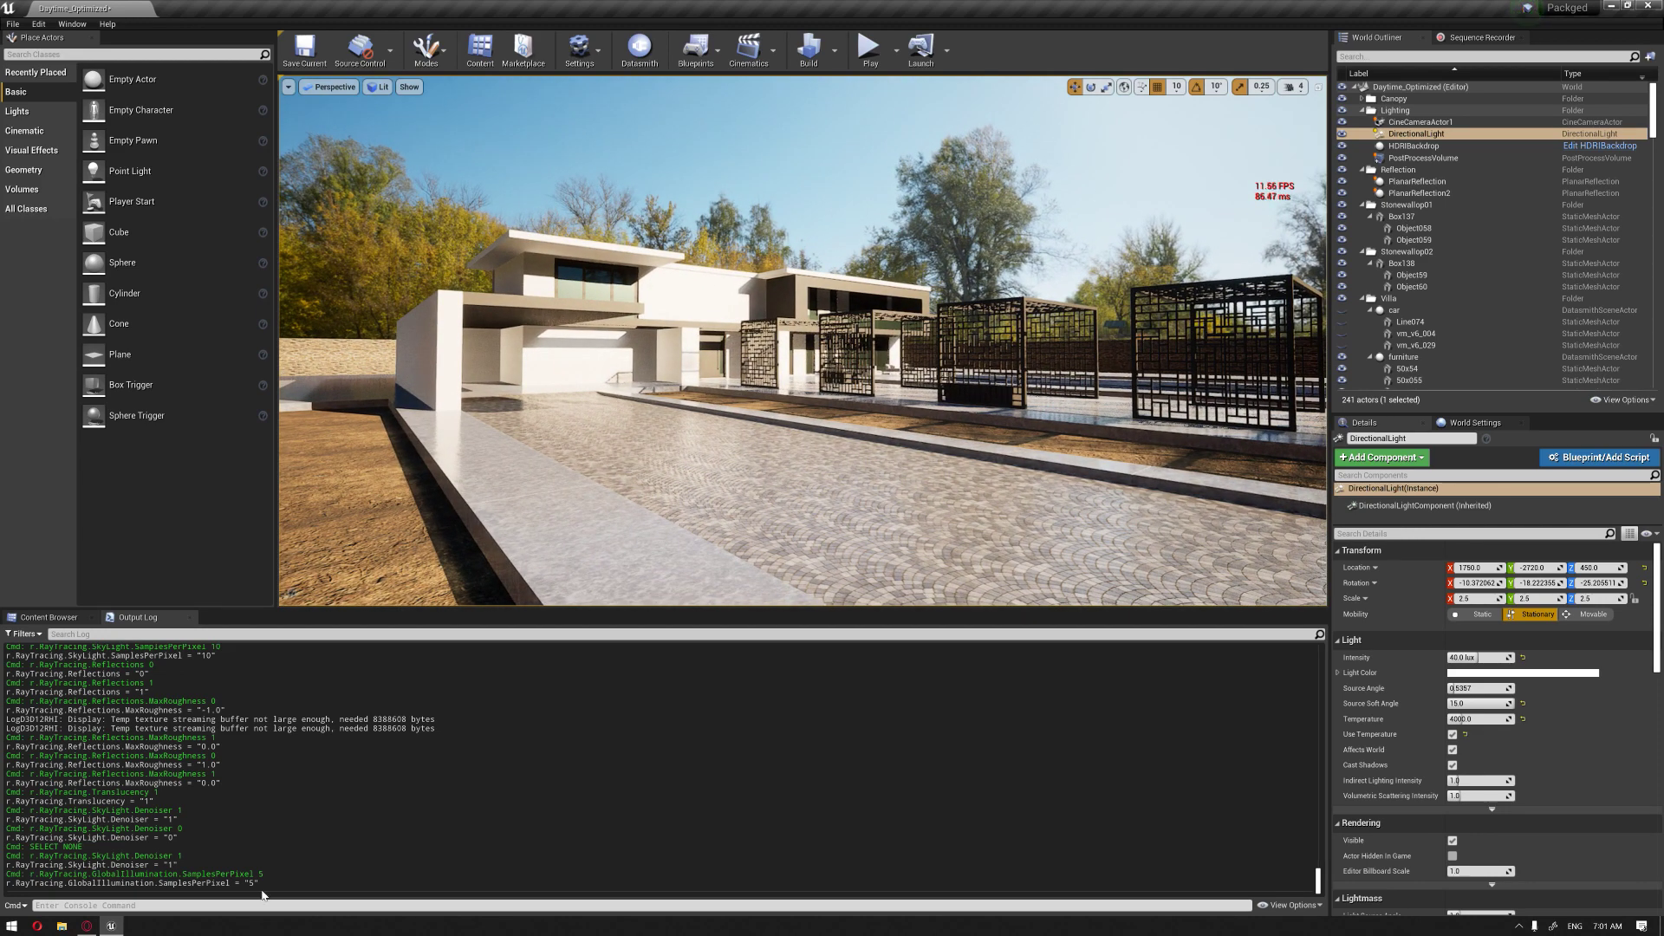
Step: Select the PostProcessVolume and filter its properties by "ray" to list the ray tracing settings
{"action": "left_click", "coordinate": [1421, 158]}
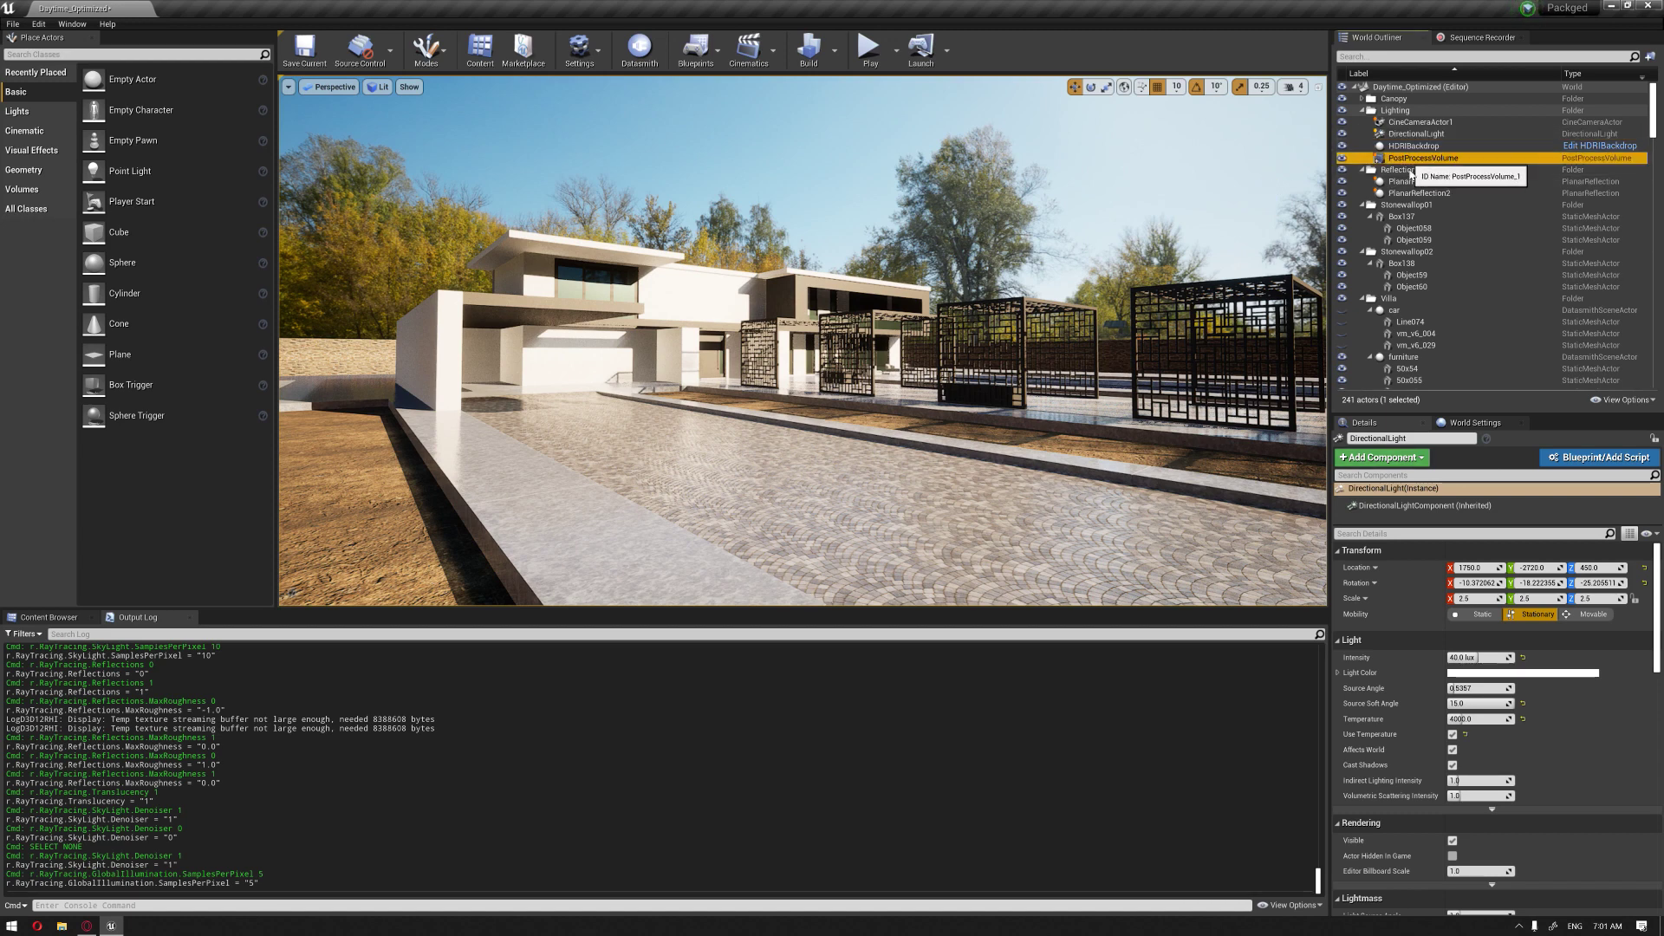
{"action": "left_click", "coordinate": [1404, 454]}
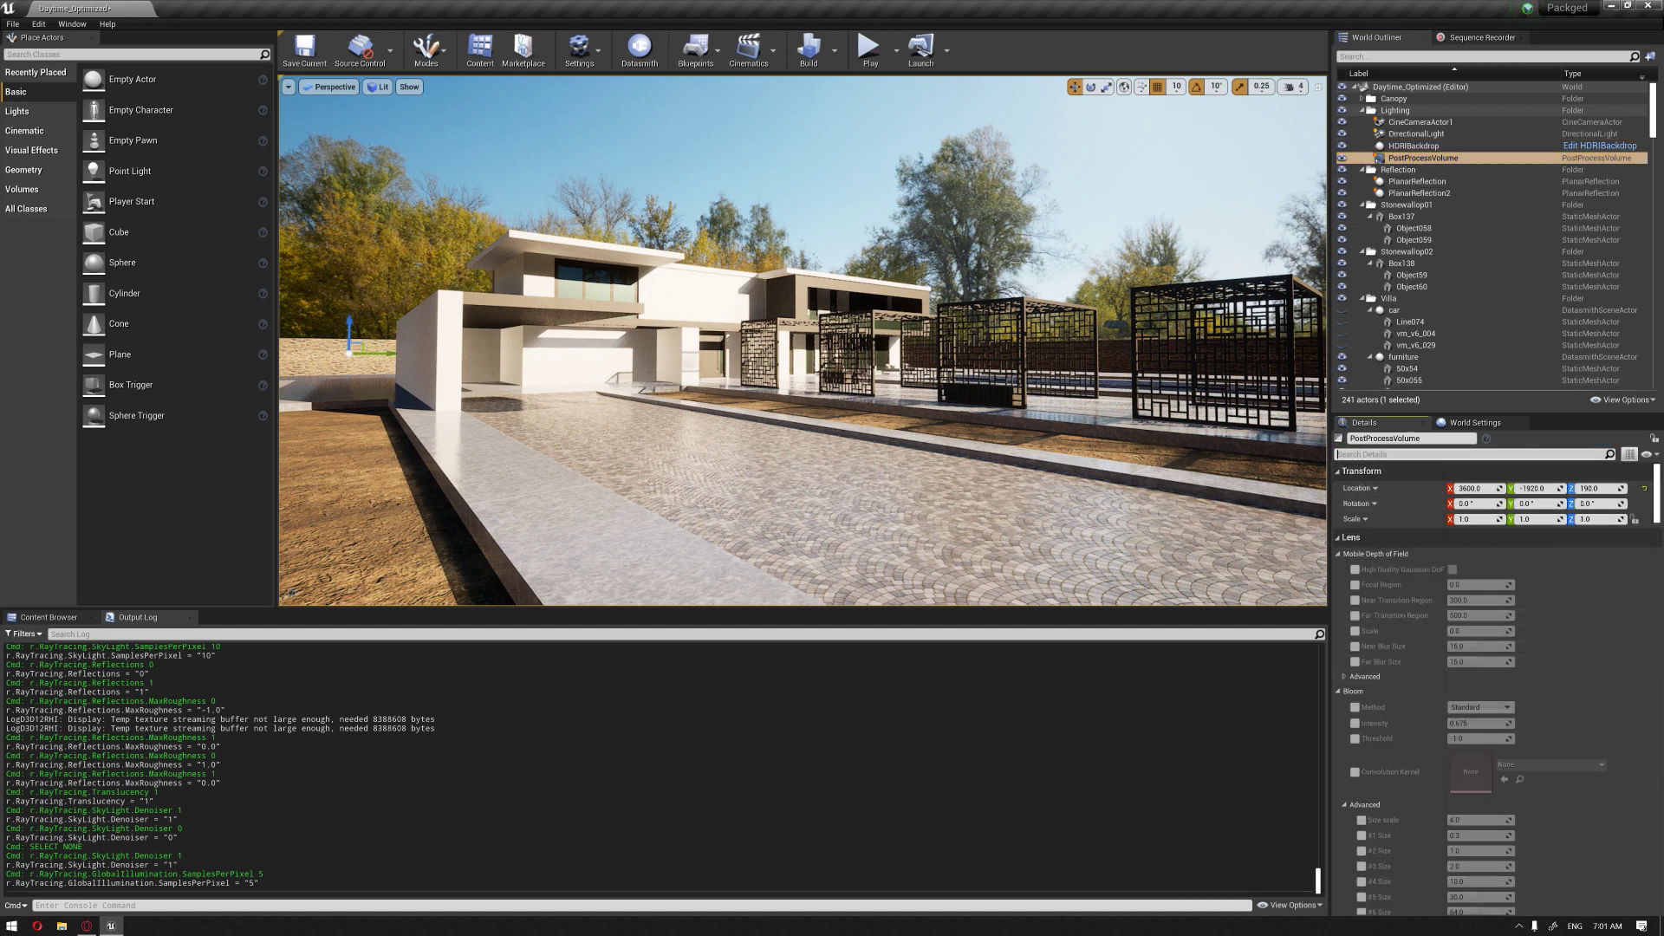
{"action": "type", "text": "rayy"}
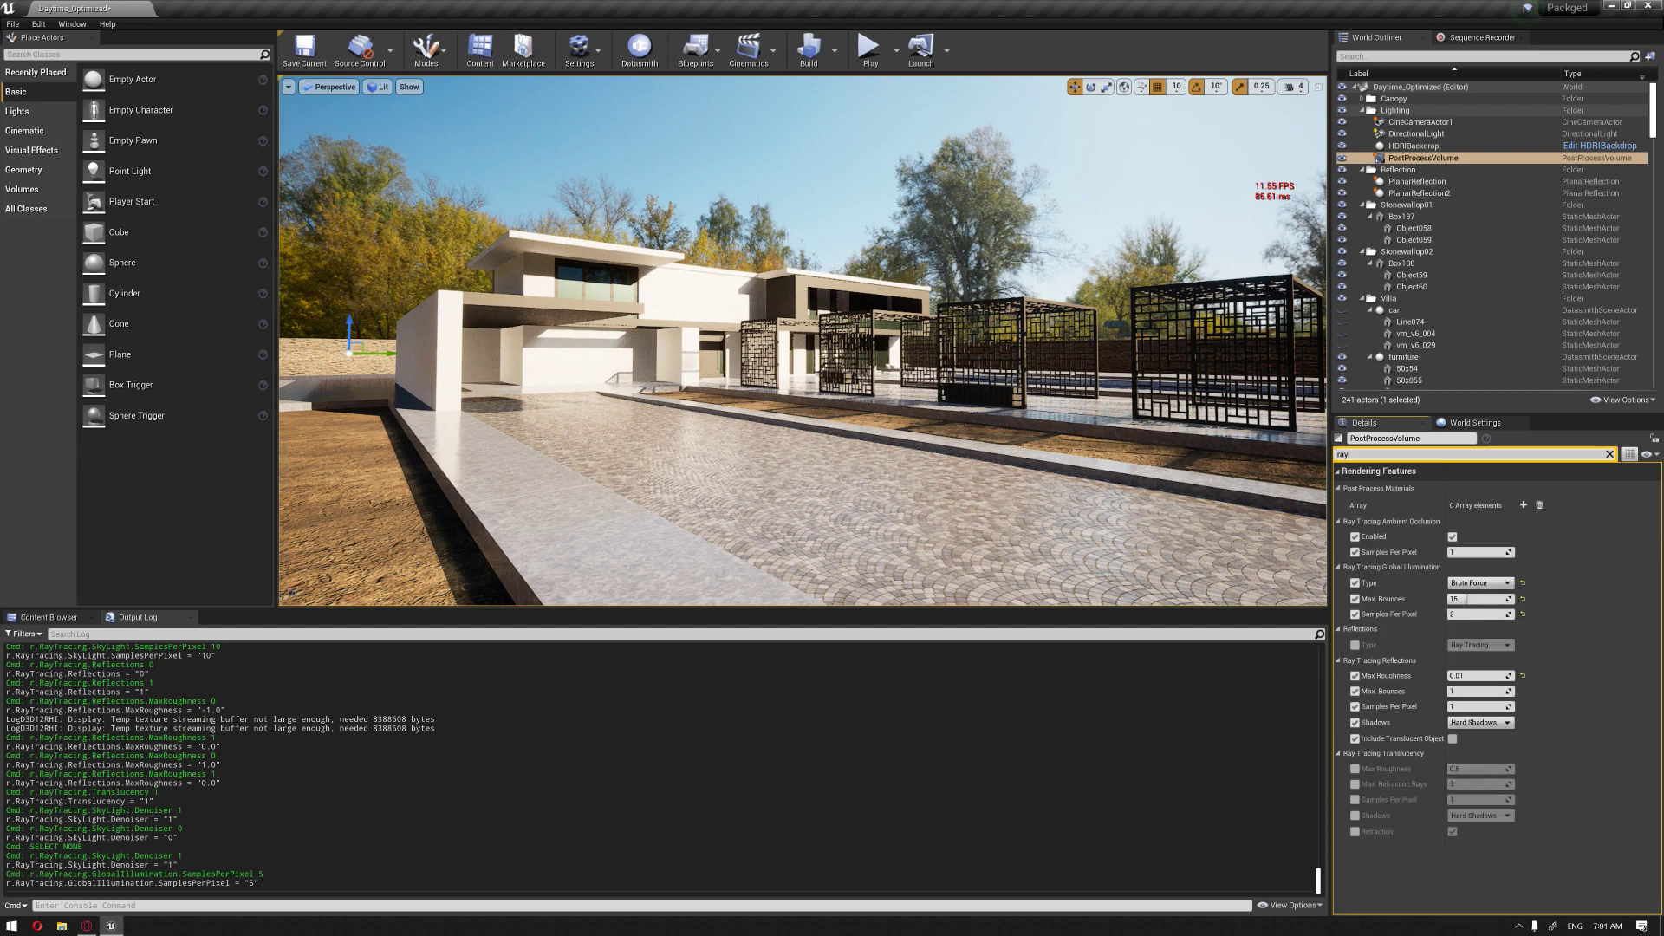
{"action": "key", "text": "BackSpace"}
Step: Inspect the carport, side wall and driveway under the sunlight, along with the frame rate
{"action": "key", "text": "w"}
{"action": "right_click_drag", "start_coordinate": [803, 340], "coordinate": [778, 384]}
{"action": "key", "text": "a"}
{"action": "key", "text": "a"}
{"action": "key", "text": "d"}
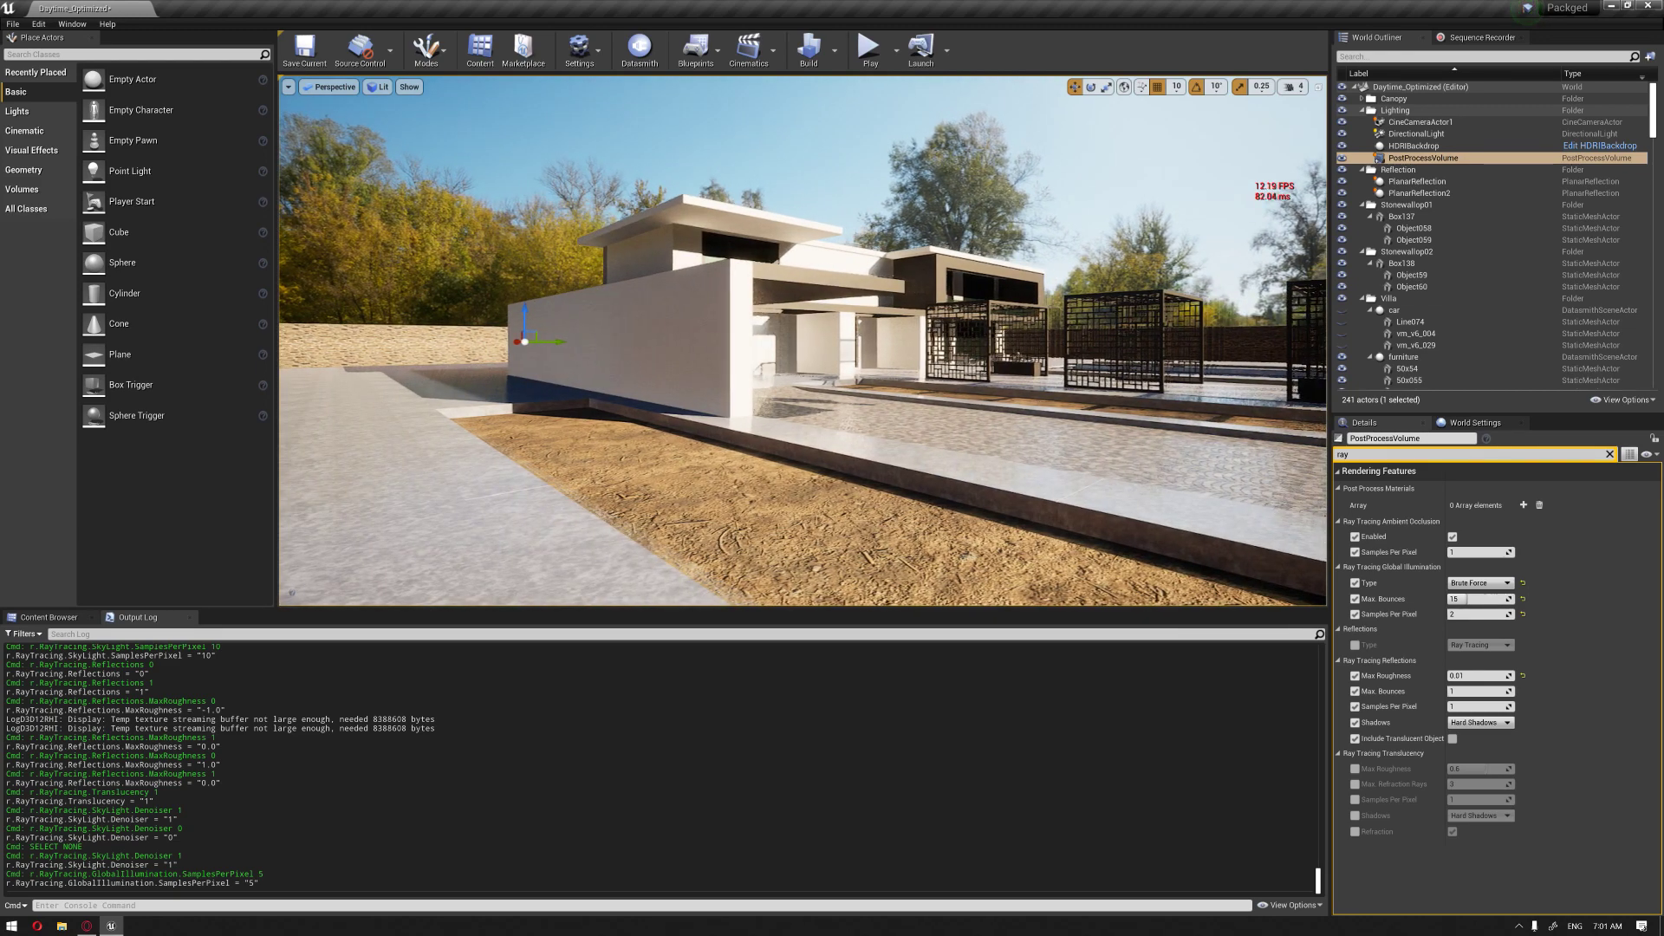
{"action": "key", "text": "d"}
{"action": "key", "text": "w"}
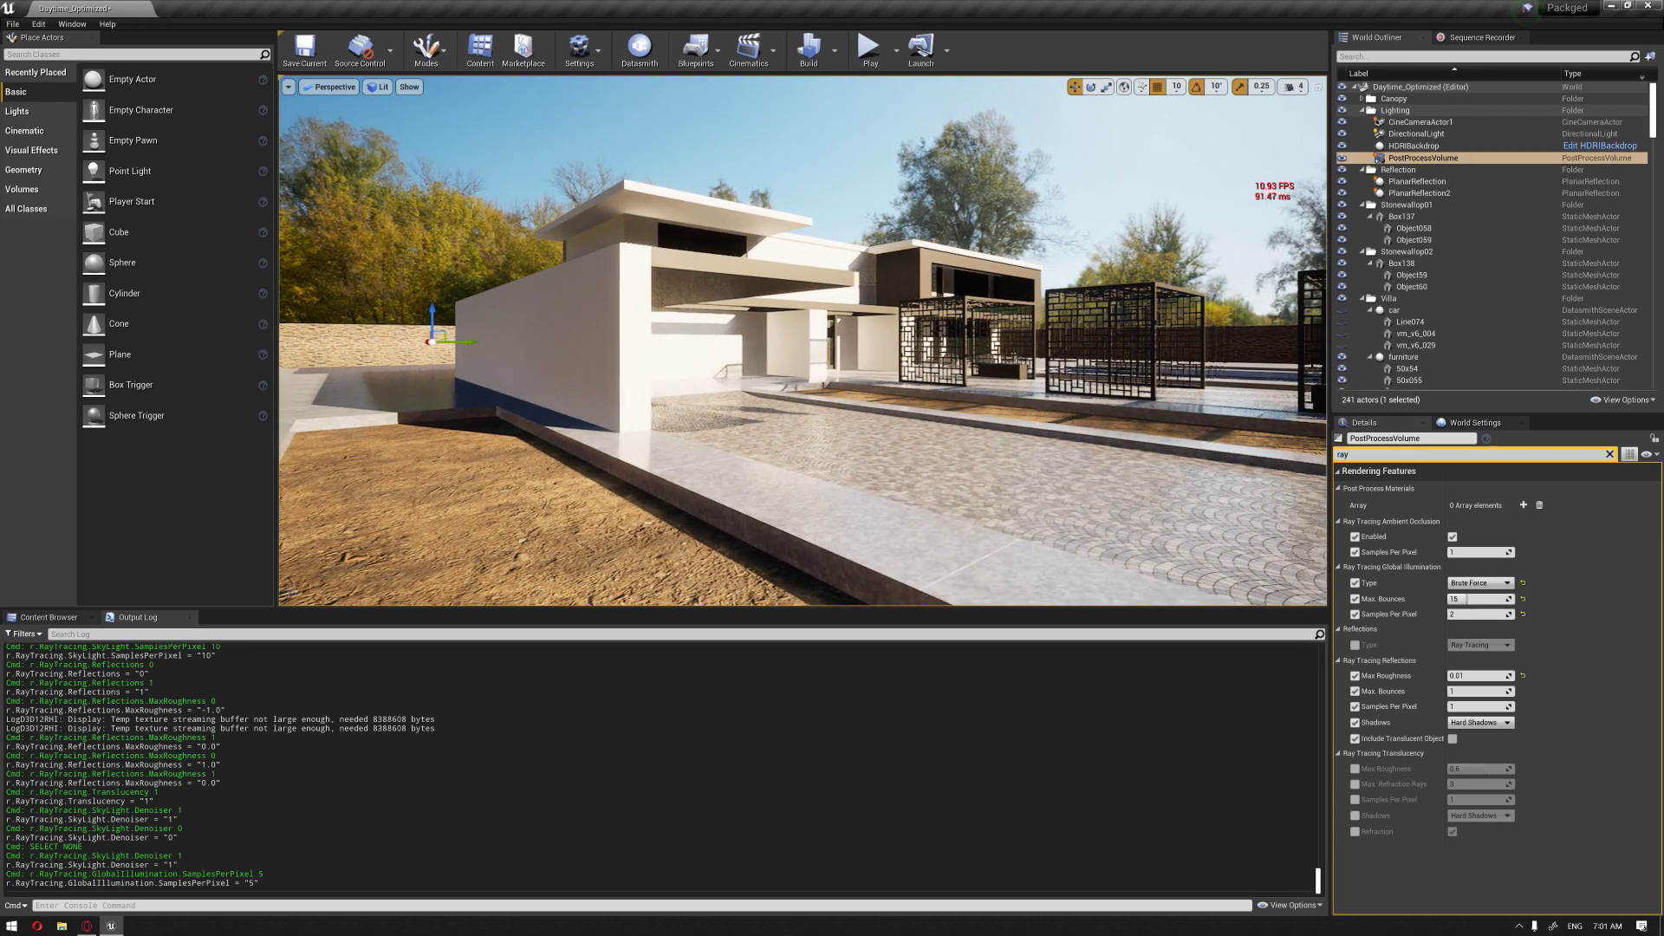
{"action": "right_click_drag", "start_coordinate": [748, 340], "coordinate": [777, 388]}
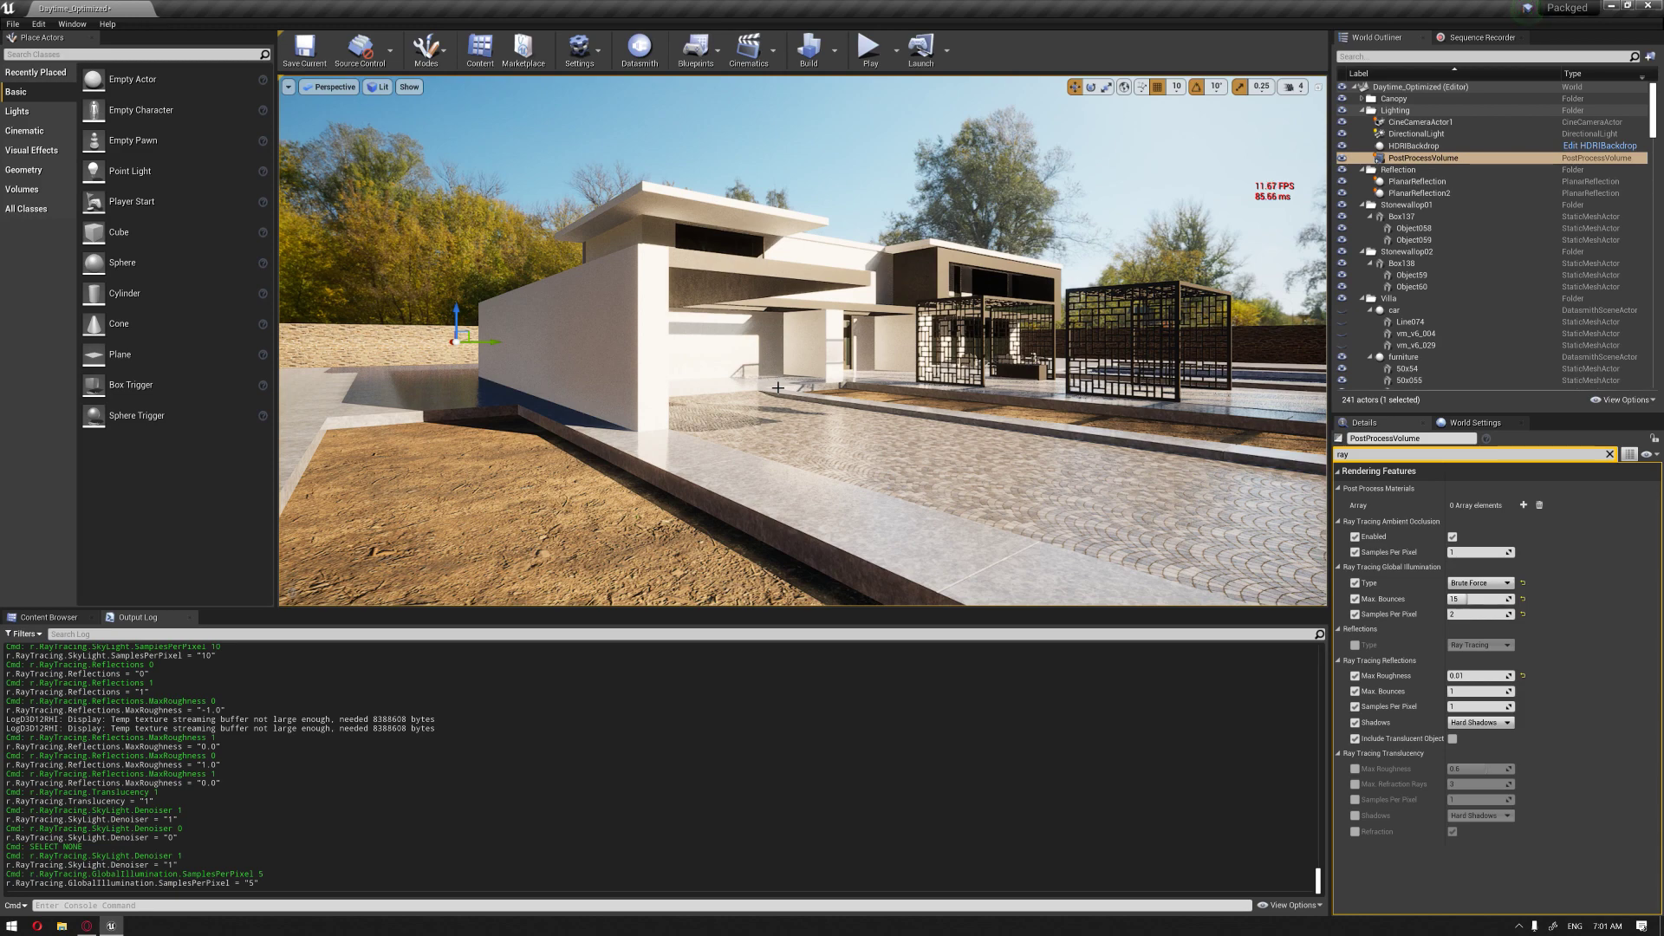
{"action": "key", "text": "d"}
{"action": "mouse_move", "coordinate": [788, 346]}
{"action": "right_mouse_down"}
{"action": "mouse_move", "coordinate": [746, 344]}
{"action": "mouse_move", "coordinate": [780, 344]}
{"action": "right_mouse_up"}
{"action": "key", "text": "d"}
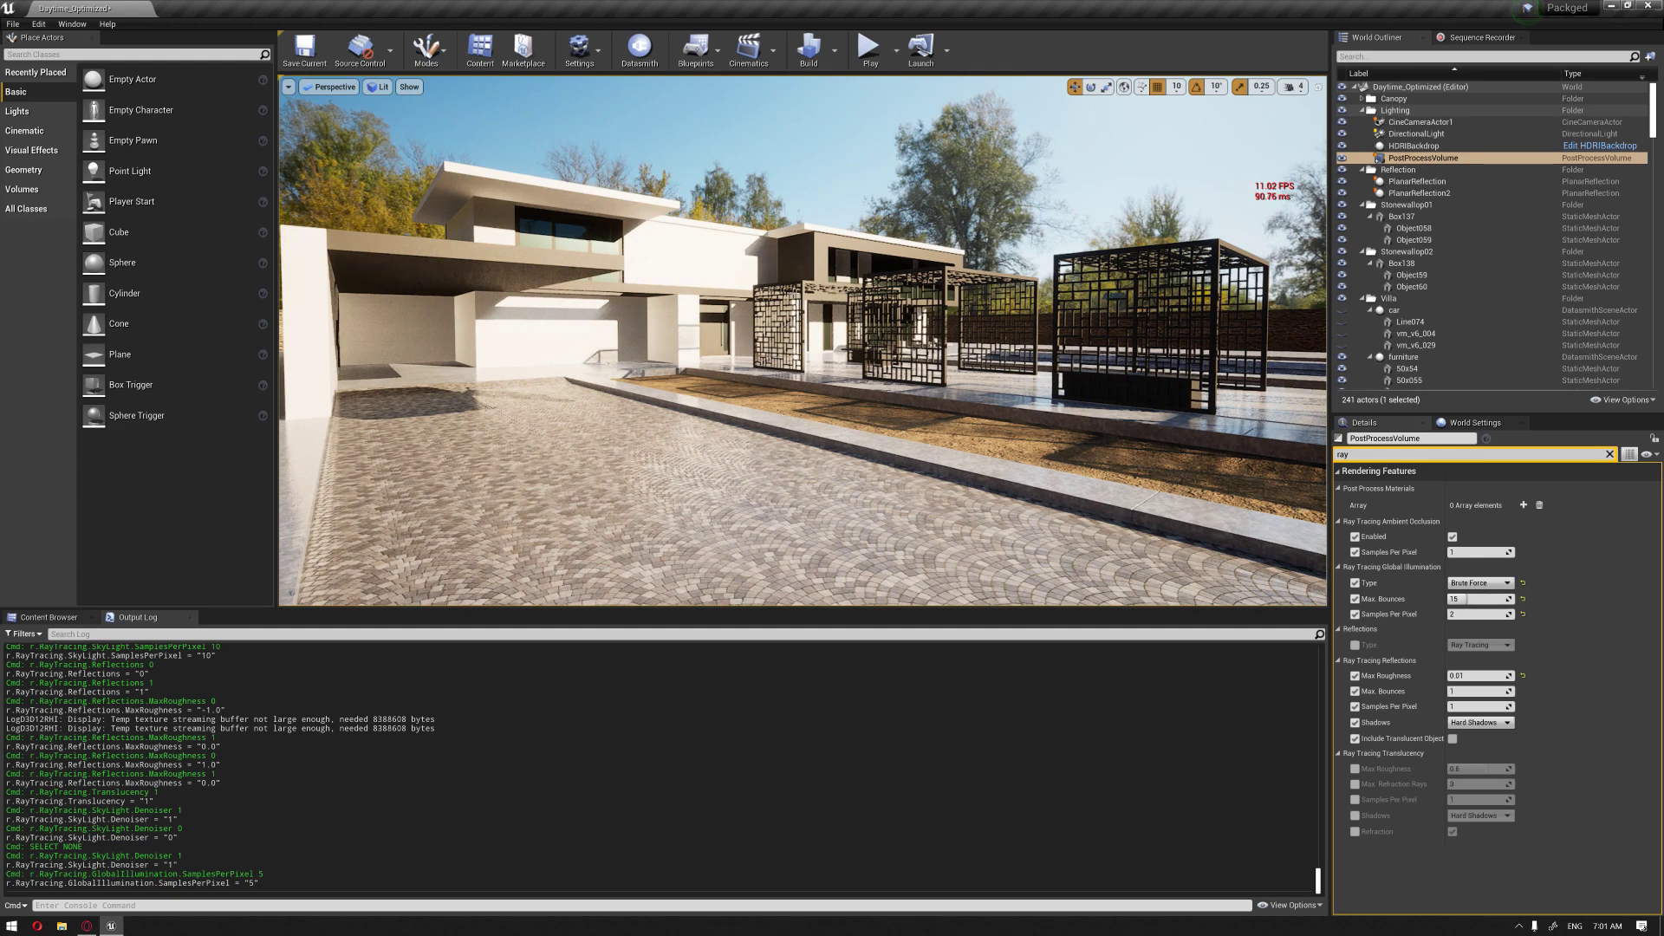
Step: Move around to the pool side and examine the pergola shadows, pool water and villa facade
{"action": "right_click_drag", "start_coordinate": [754, 348], "coordinate": [872, 349]}
{"action": "key", "text": "d"}
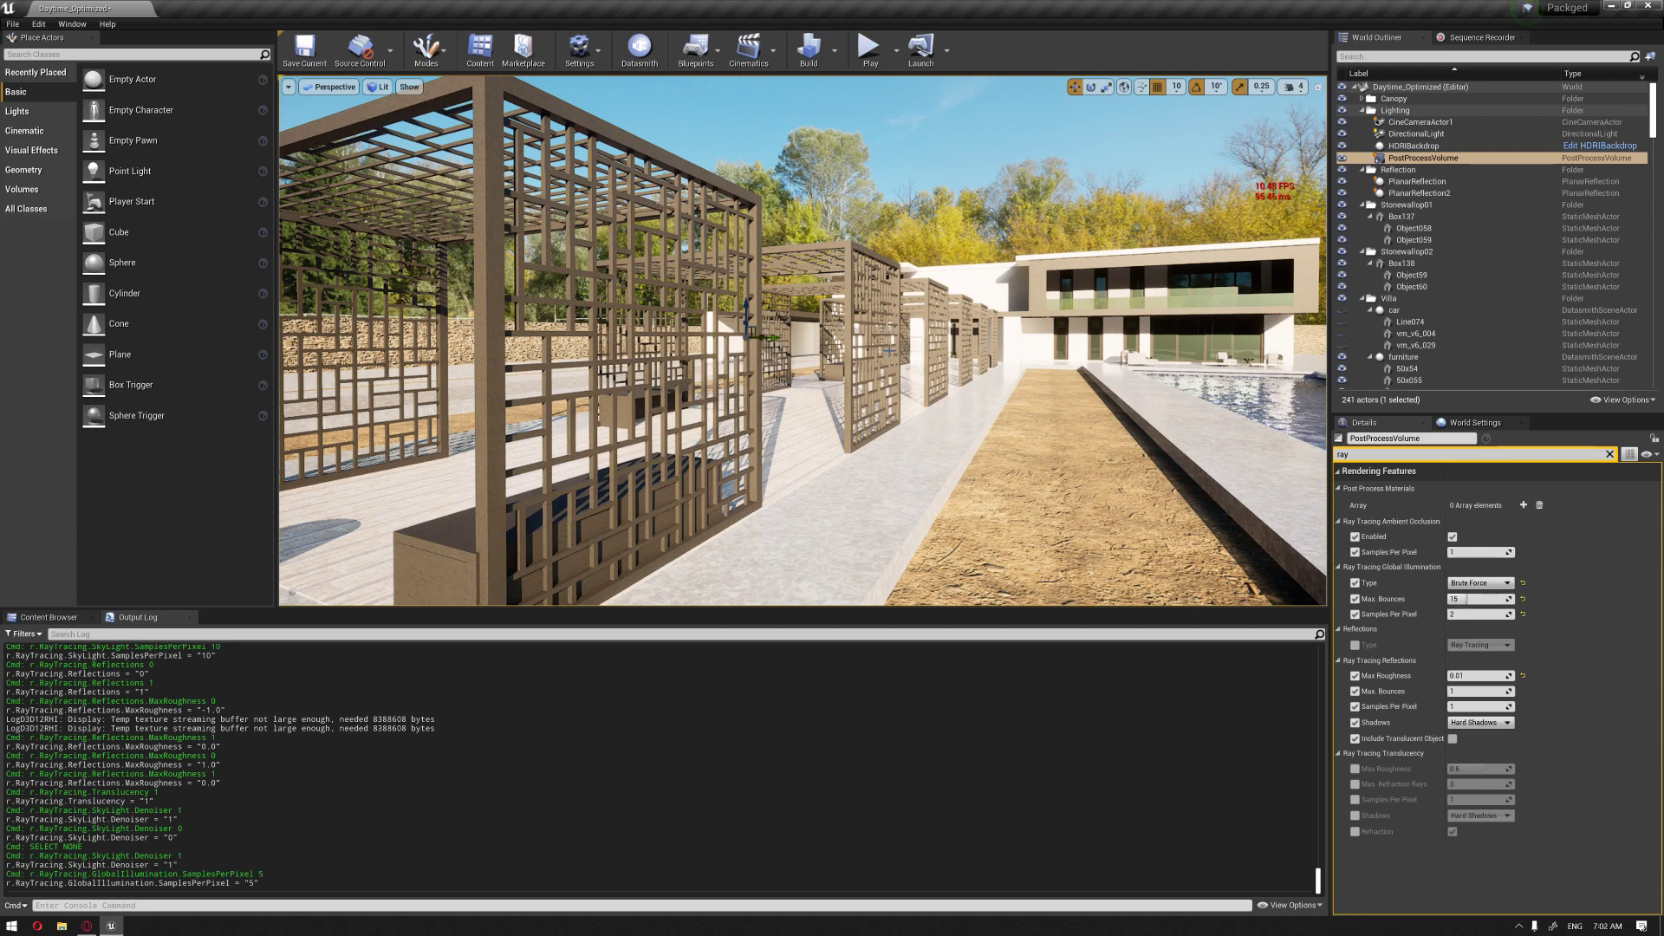
{"action": "key", "text": "d"}
{"action": "right_click_drag", "start_coordinate": [872, 348], "coordinate": [865, 349]}
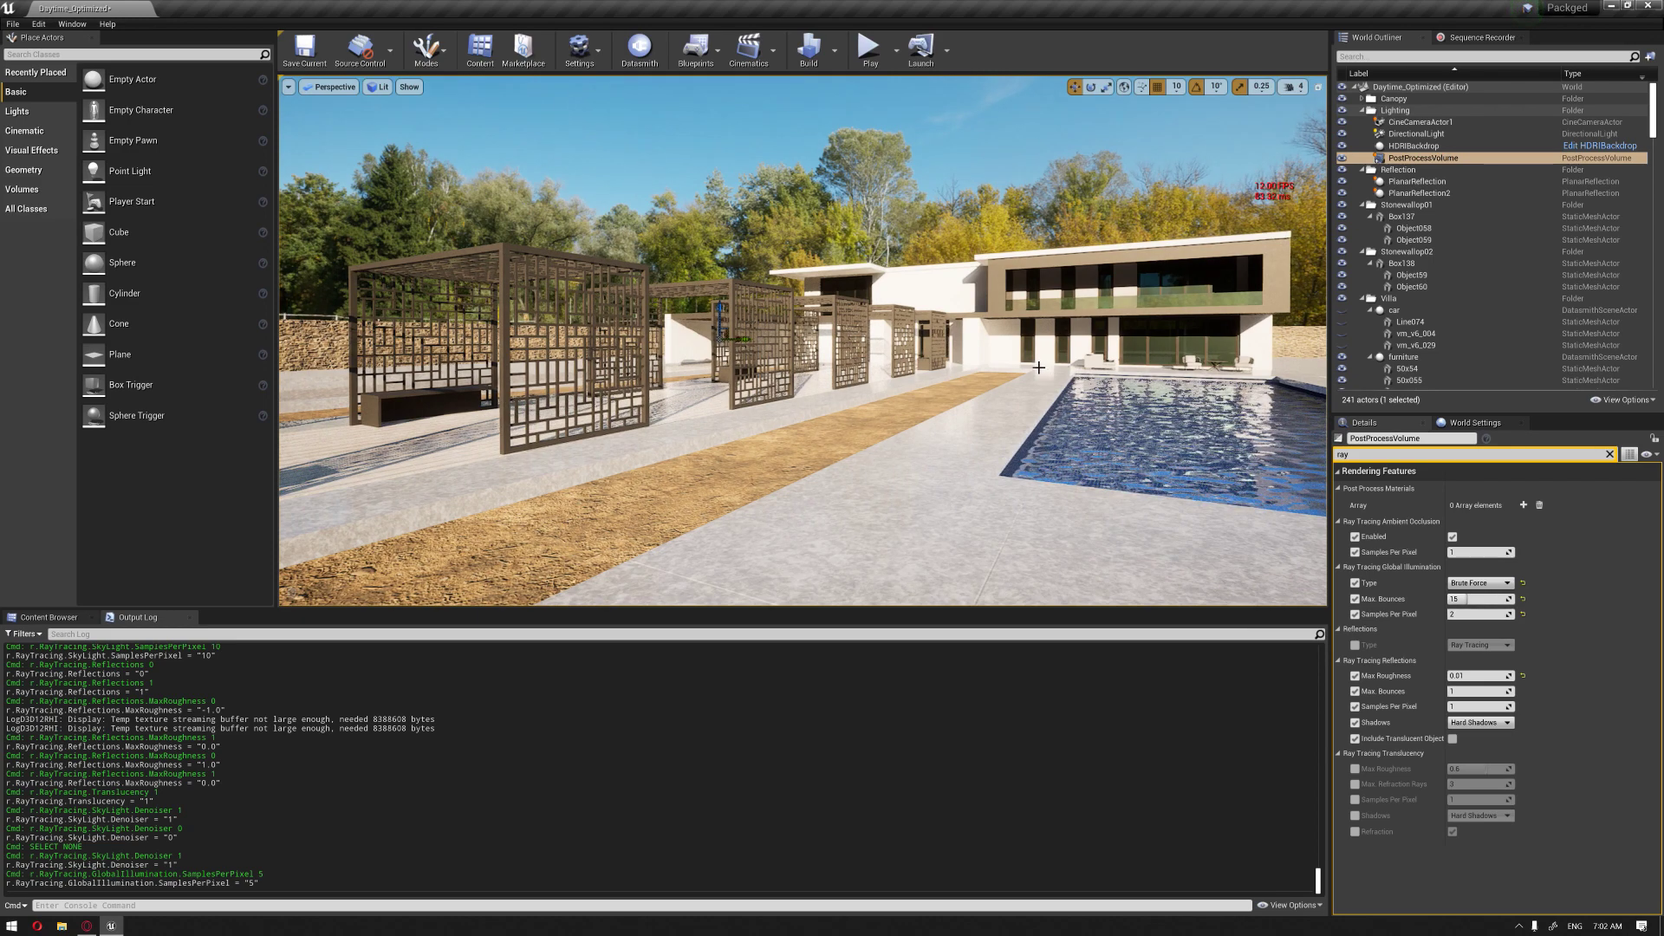
{"action": "key", "text": "d"}
{"action": "right_click_drag", "start_coordinate": [865, 348], "coordinate": [848, 346]}
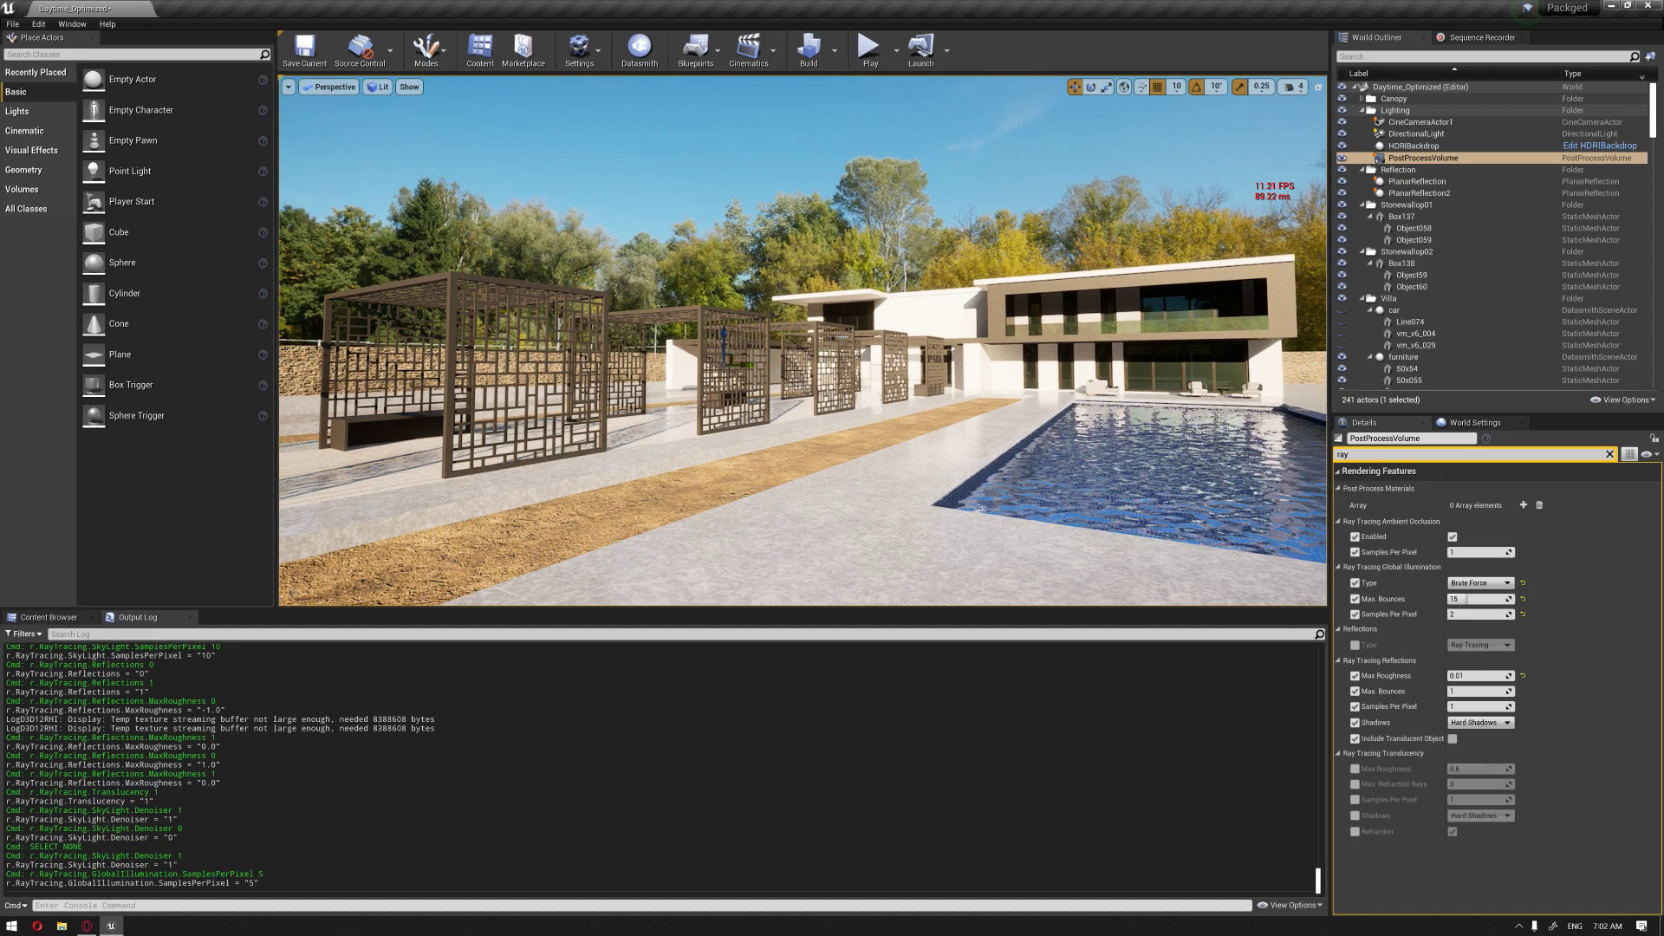
{"action": "right_click_drag", "start_coordinate": [1217, 531], "coordinate": [1235, 548]}
{"action": "right_click_drag", "start_coordinate": [861, 348], "coordinate": [826, 347]}
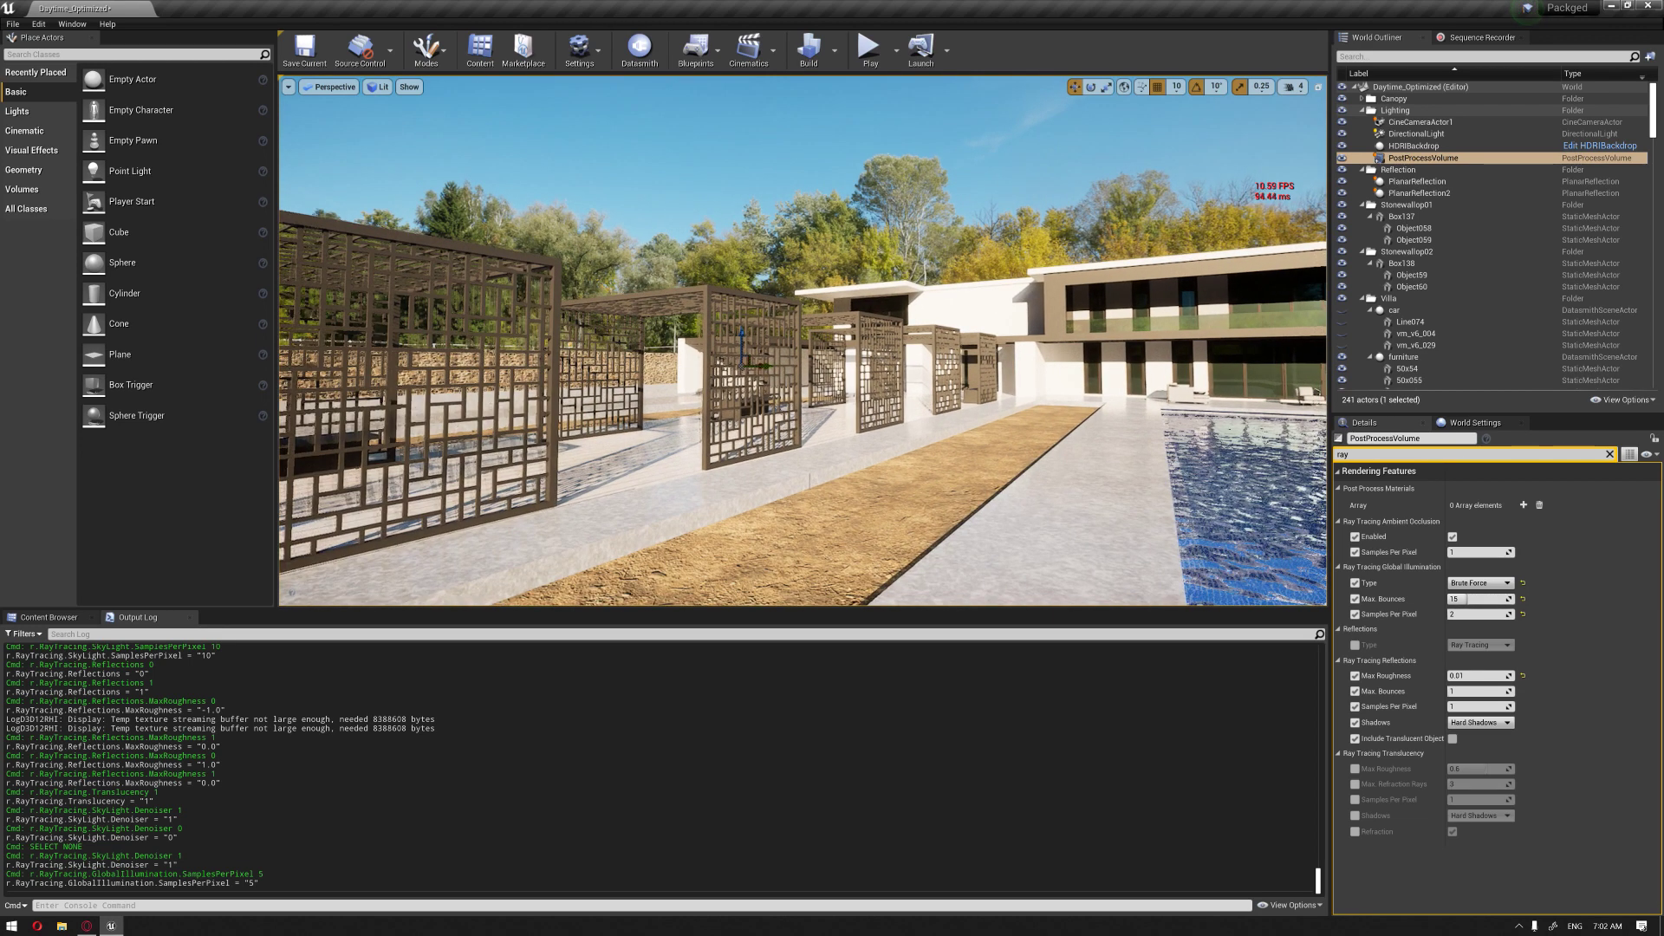
{"action": "key", "text": "a"}
{"action": "mouse_move", "coordinate": [826, 348]}
{"action": "right_mouse_down"}
{"action": "mouse_move", "coordinate": [866, 353]}
{"action": "mouse_move", "coordinate": [839, 345]}
{"action": "right_mouse_up"}
{"action": "key", "text": "s"}
{"action": "key", "text": "a"}
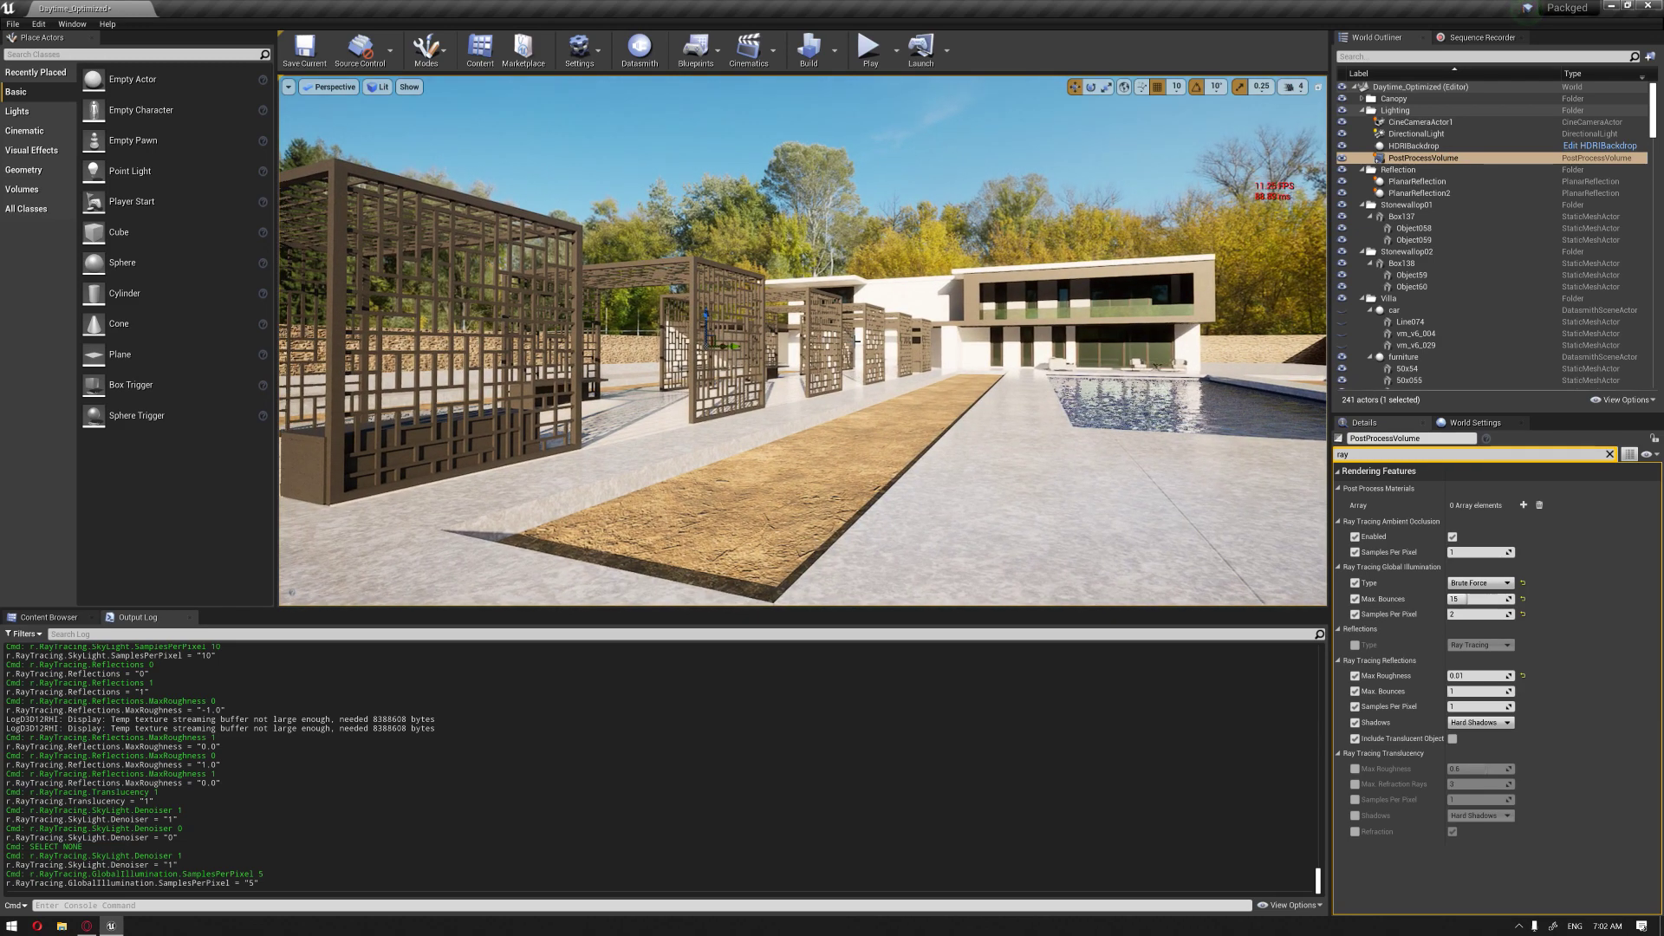